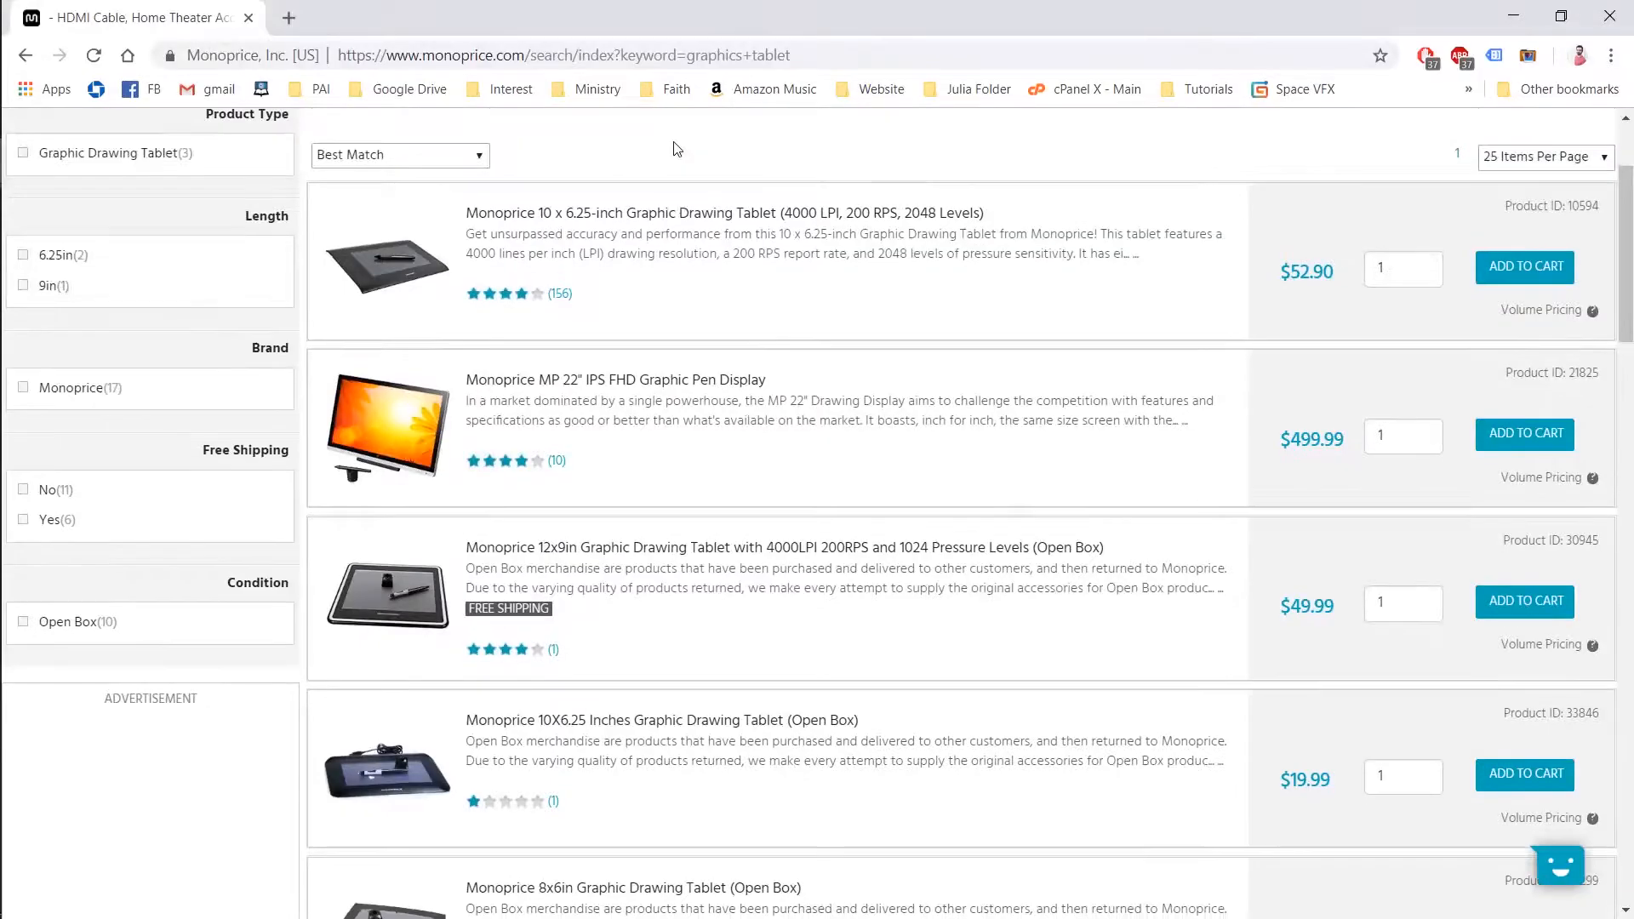
# - Browse the Monoprice search results for graphic drawing tablets
pyautogui.scroll(-3, 672, 150)
pyautogui.scroll(-5, 674, 149)
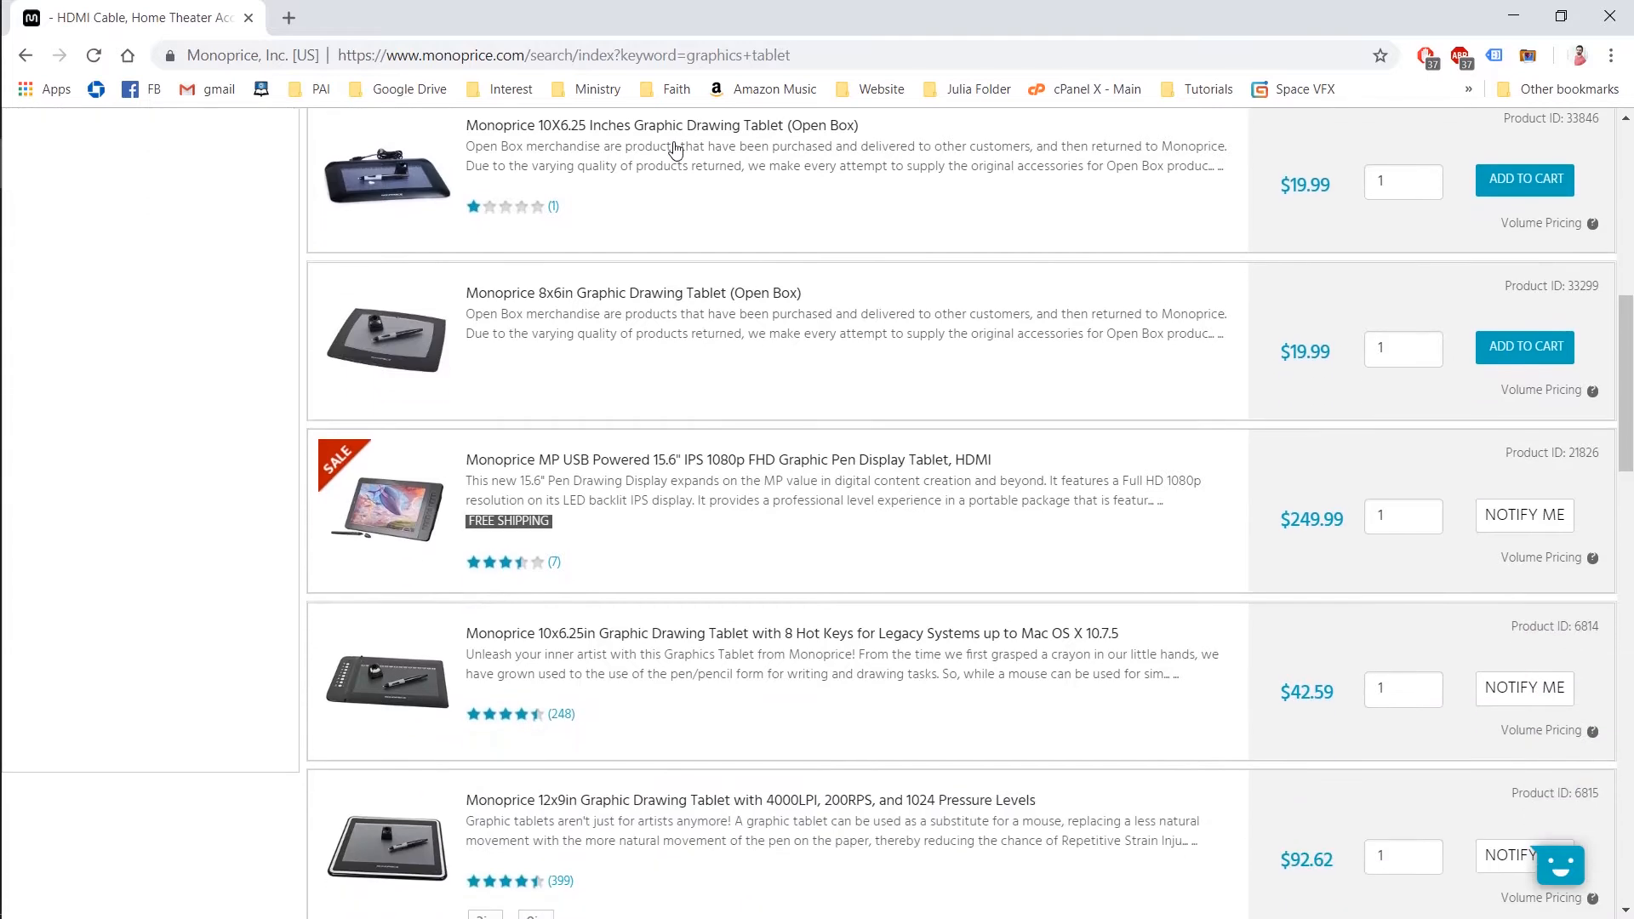
pyautogui.scroll(-3, 674, 149)
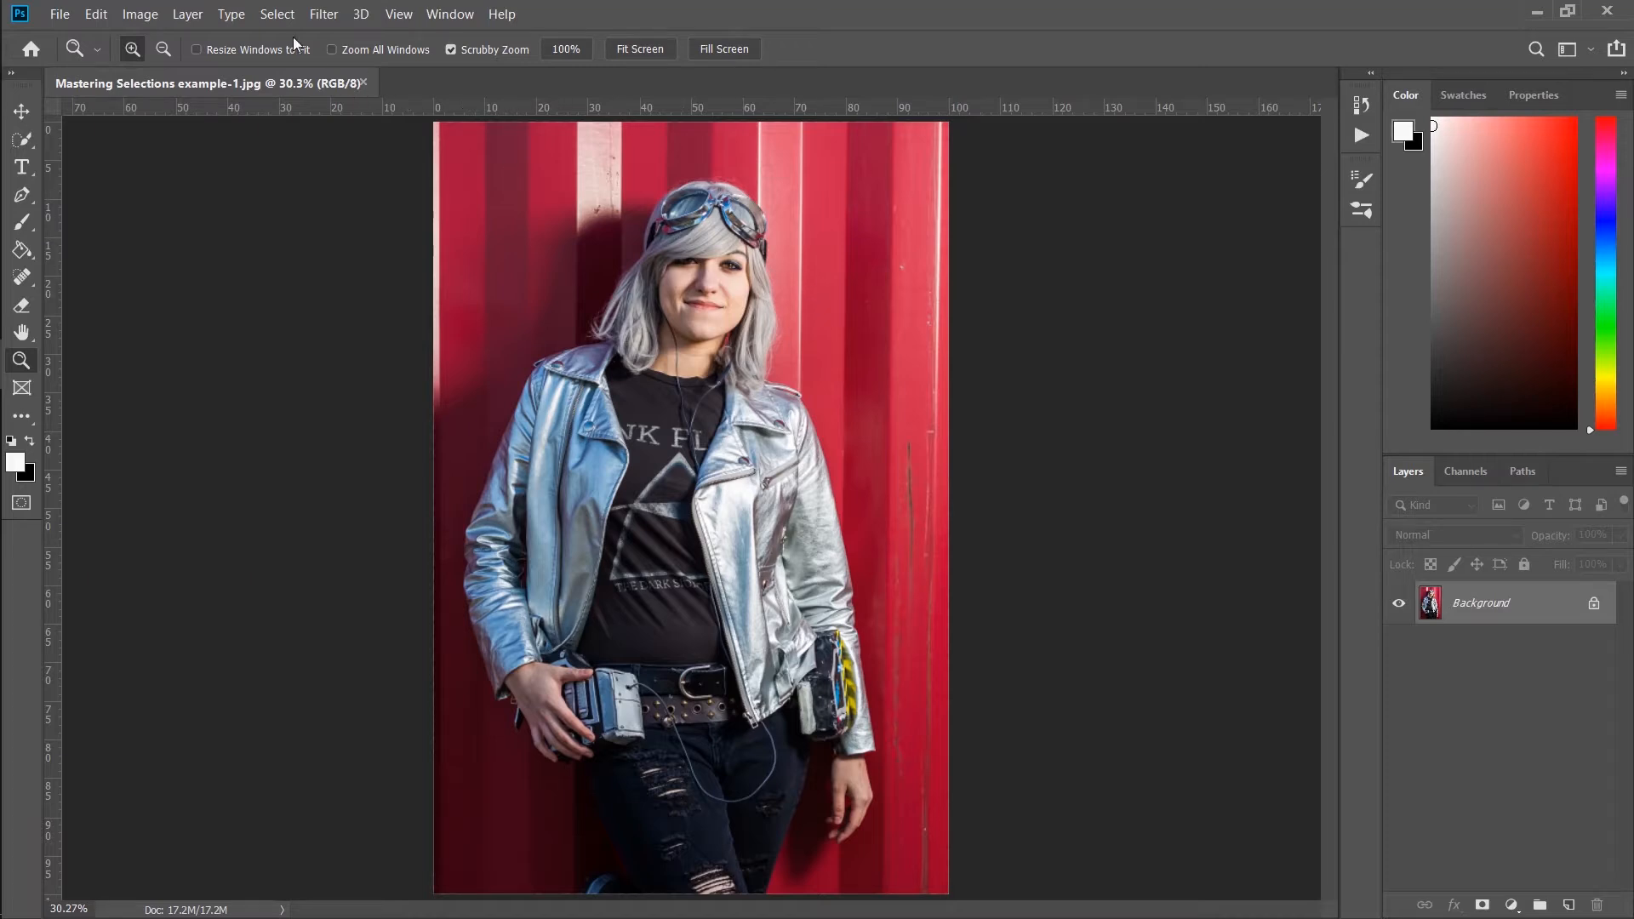
# - Start a Color Range selection and sample the red container wall beside the woman
pyautogui.click(286, 11)
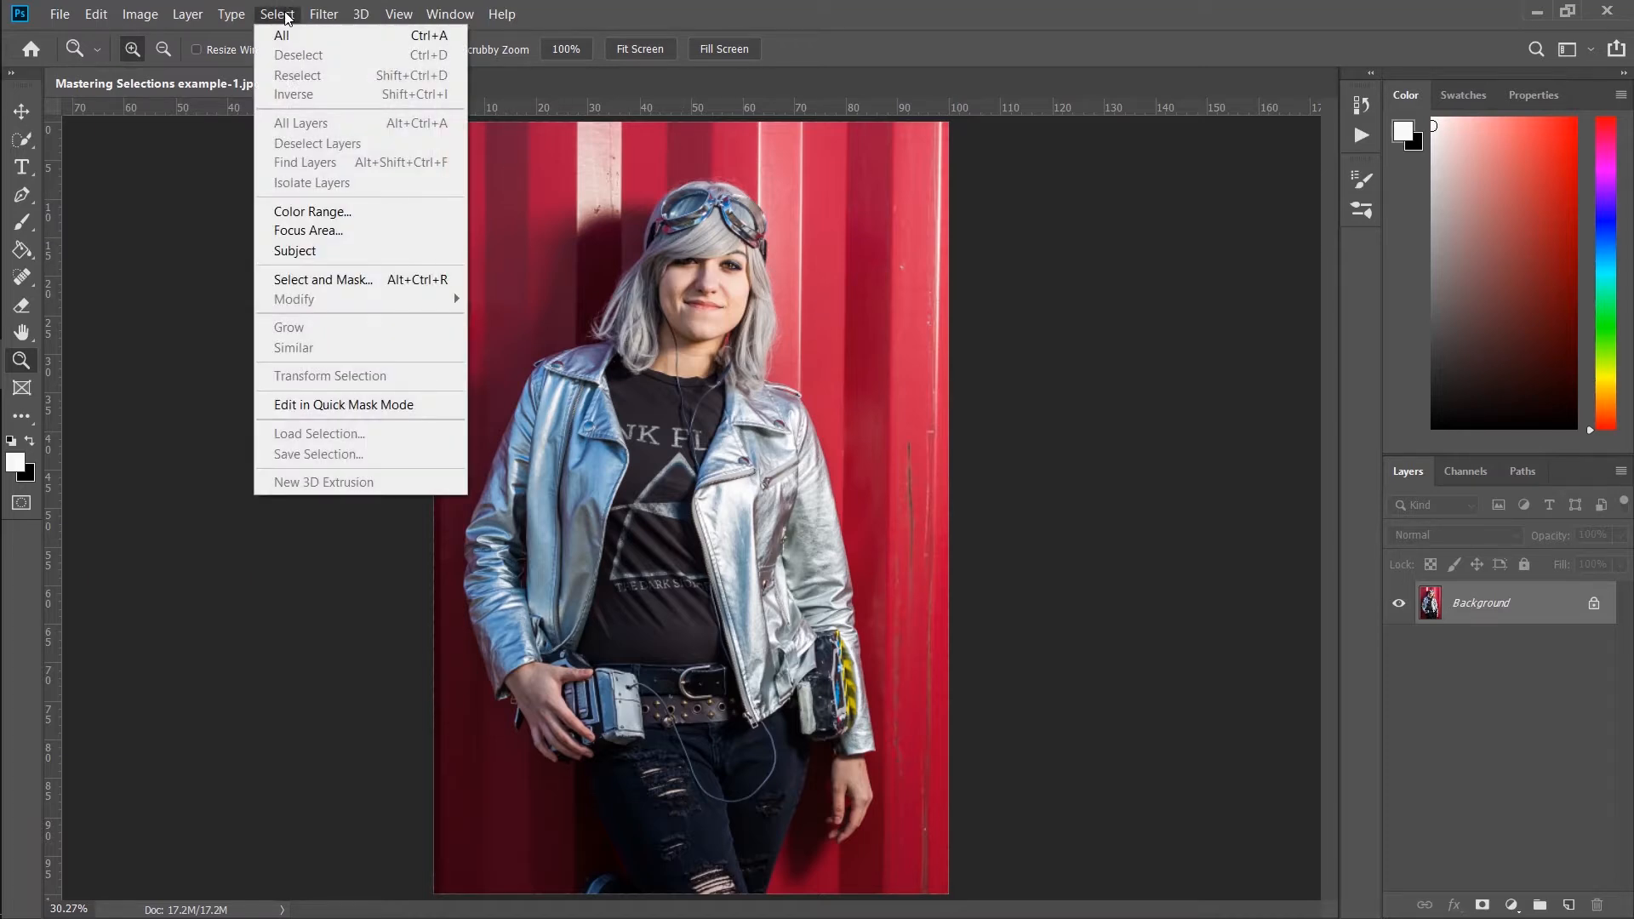
pyautogui.click(356, 211)
pyautogui.moveTo(772, 134); pyautogui.dragTo(1123, 128)
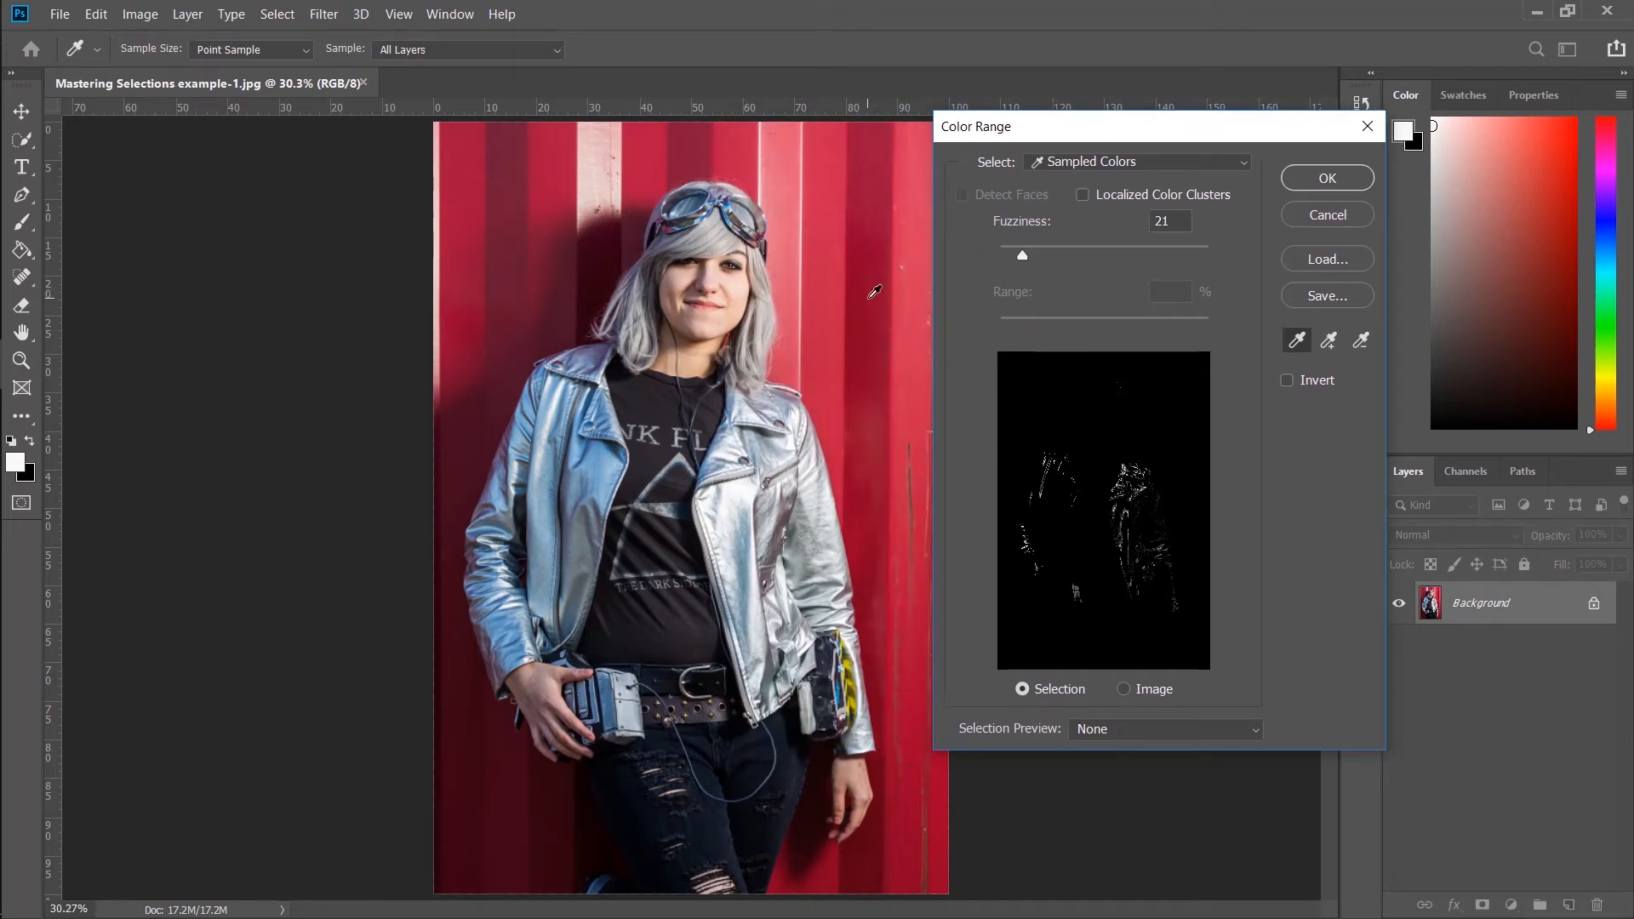
pyautogui.click(832, 167)
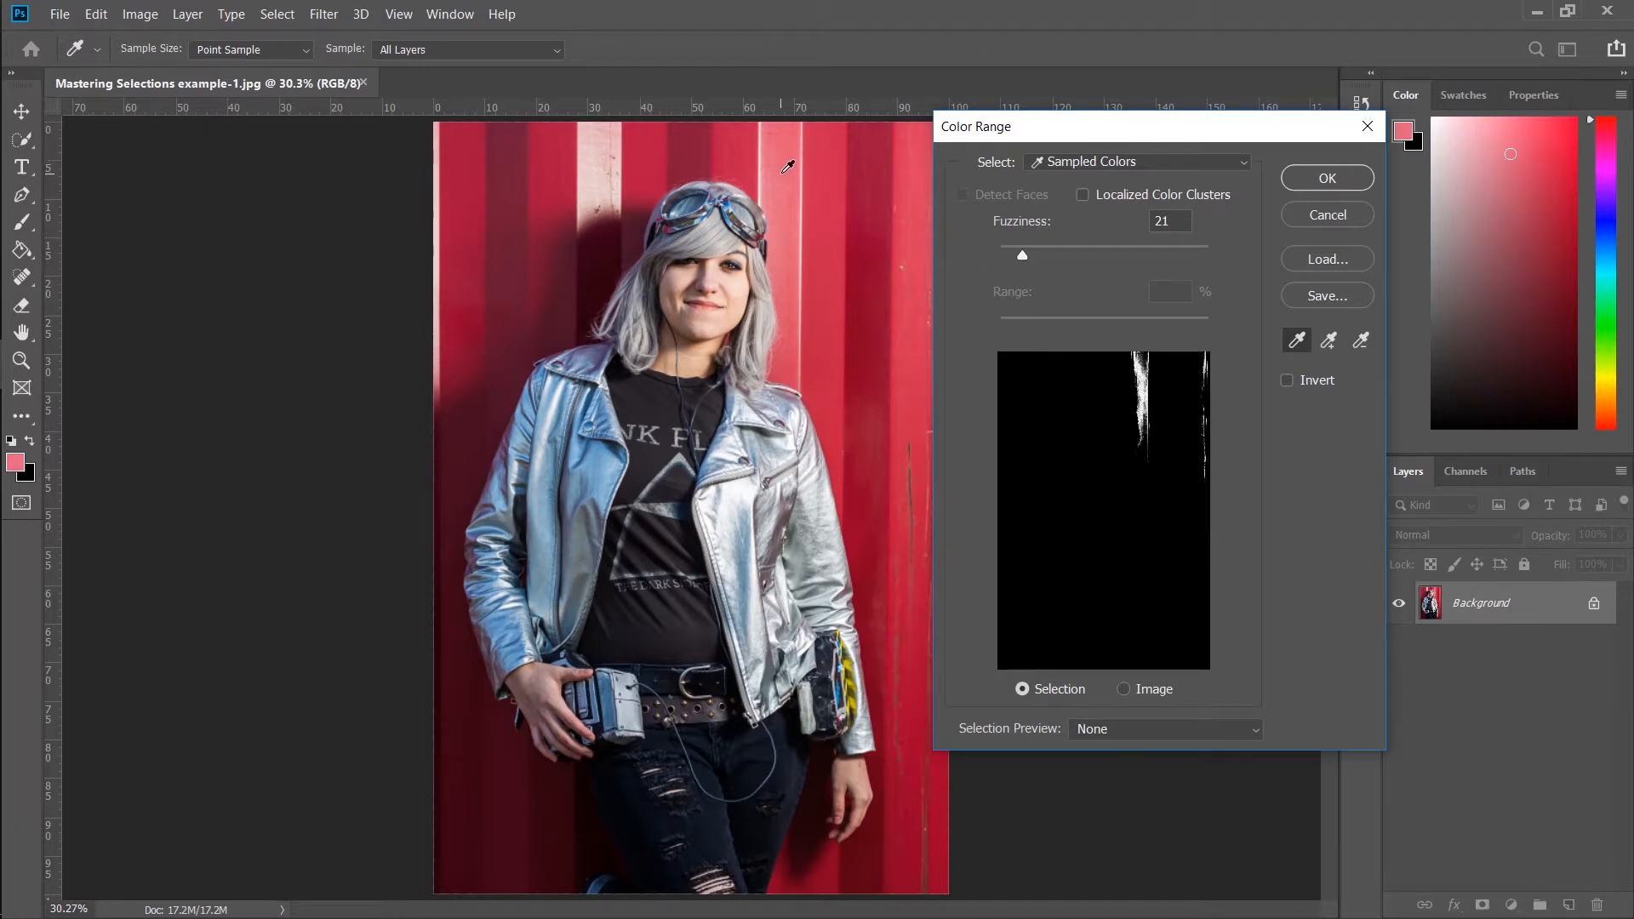
pyautogui.click(604, 176)
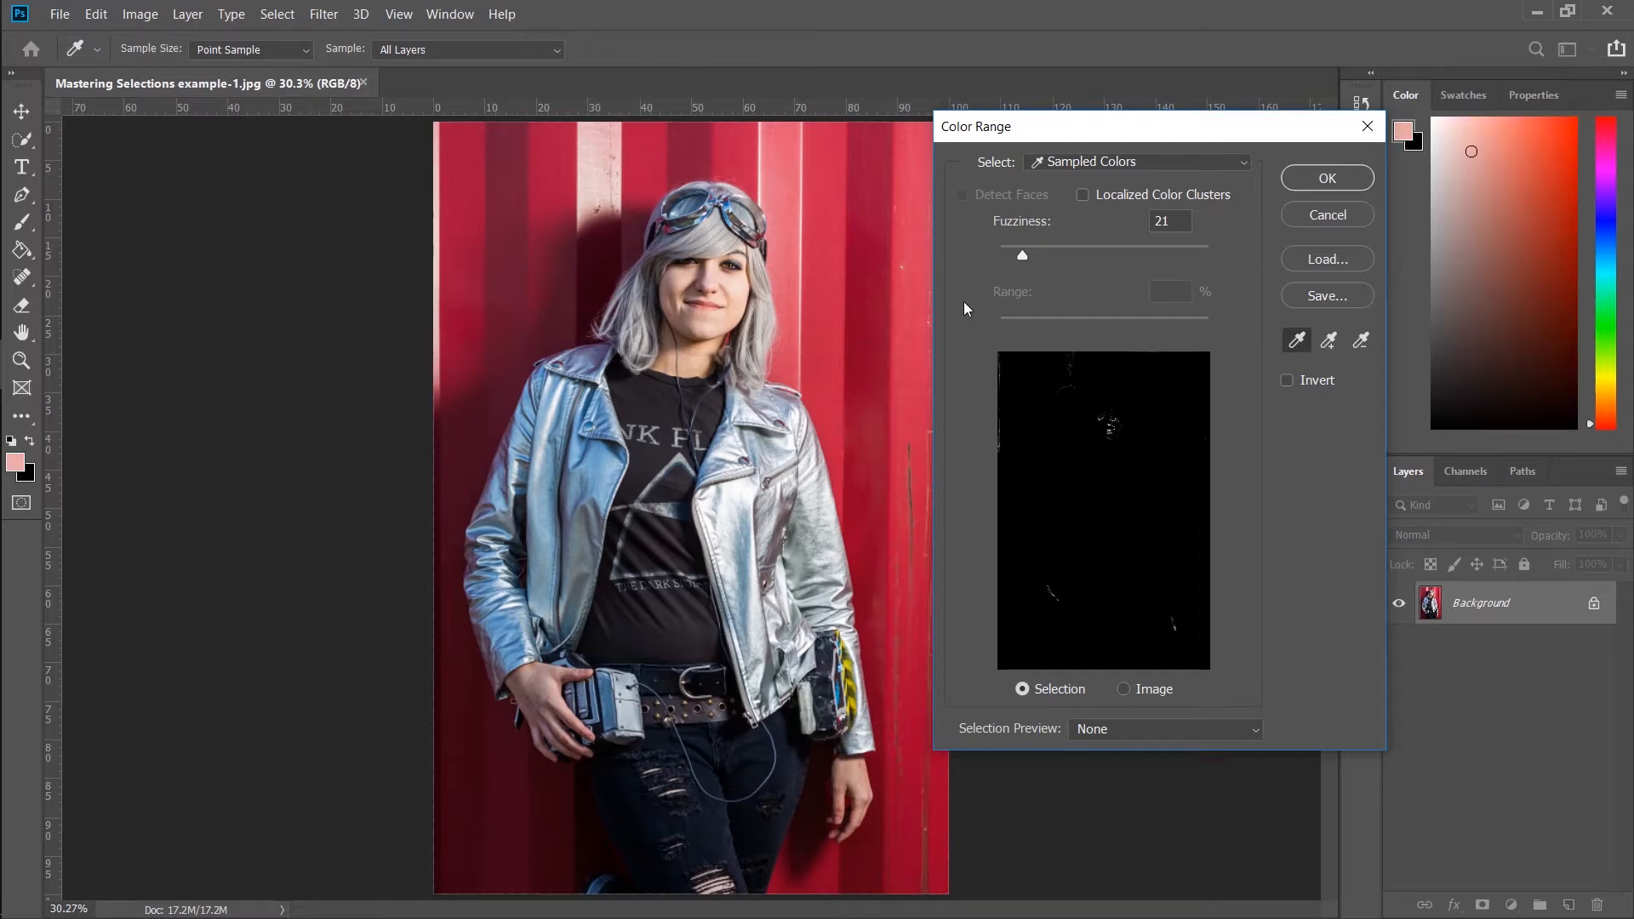
pyautogui.click(876, 298)
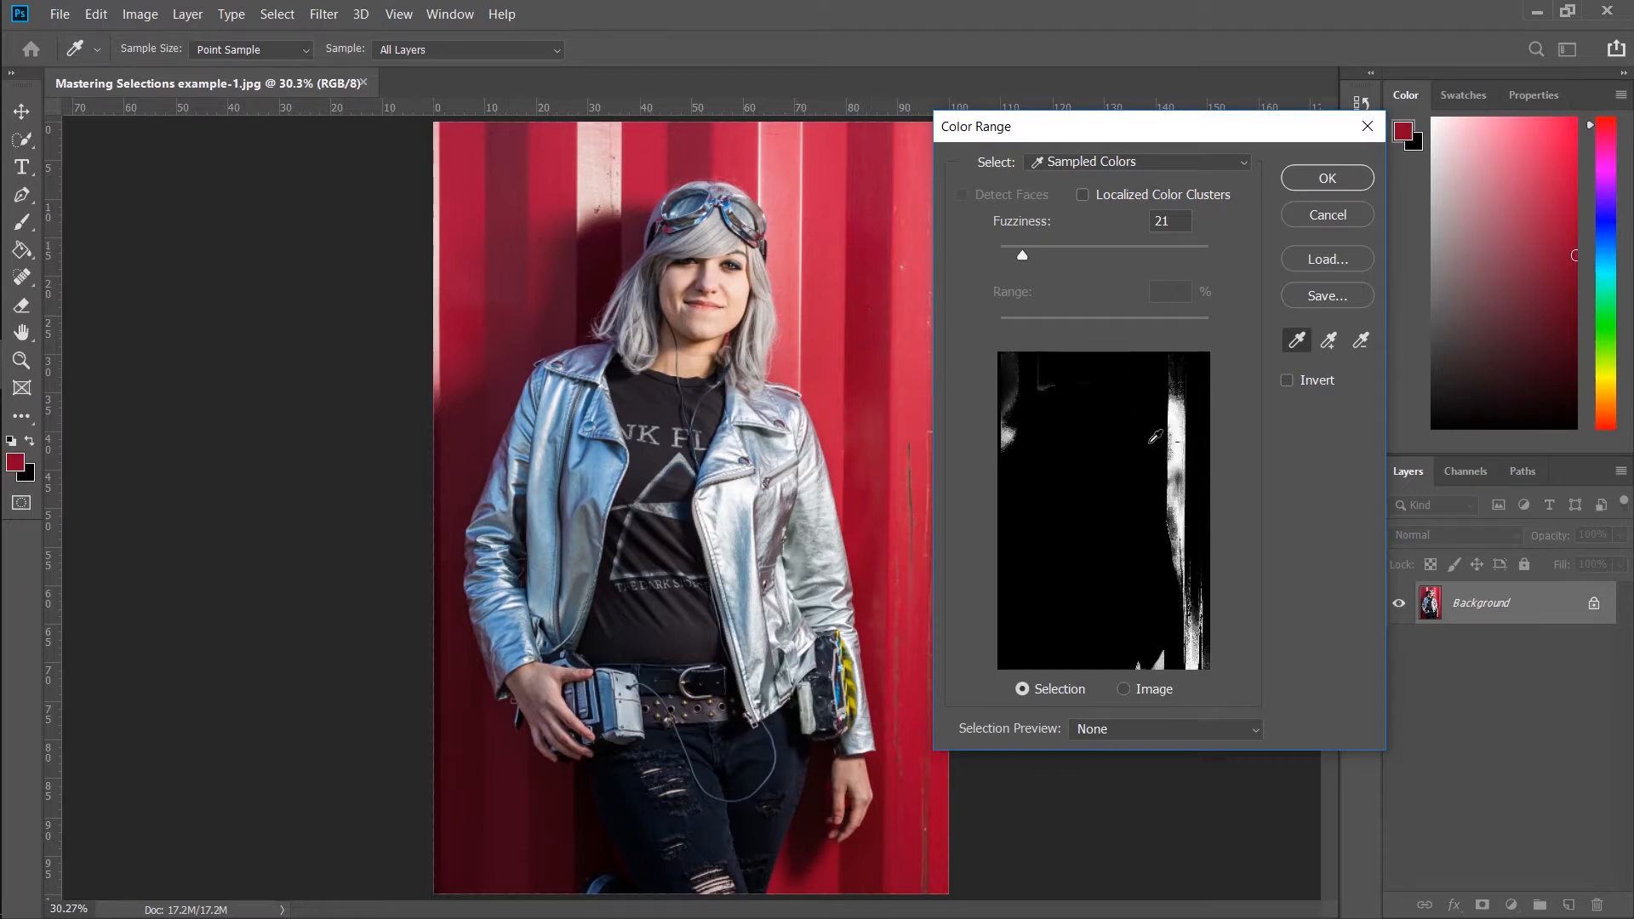
# - Add the wall's lighter, darker and shadowed red shades to the sampled colors, leaving out the pale strip above the woman
pyautogui.press('shift')
pyautogui.keyDown('shift'); pyautogui.click(921, 213); pyautogui.keyUp('shift')
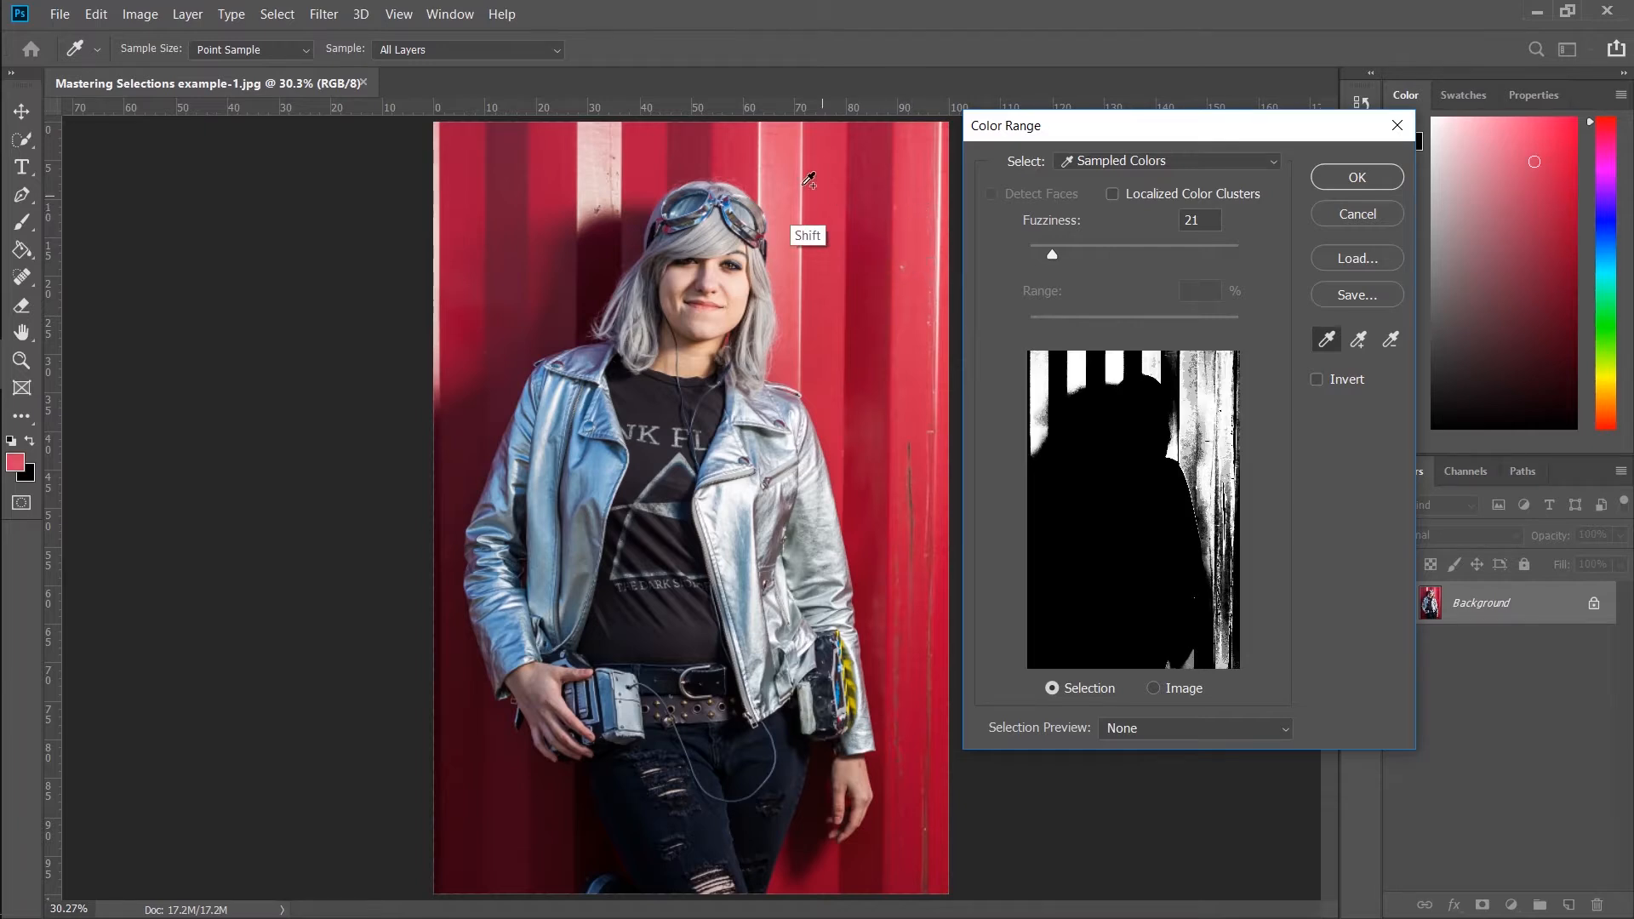
pyautogui.keyDown('shift'); pyautogui.click(747, 153); pyautogui.keyUp('shift')
pyautogui.keyDown('shift'); pyautogui.click(698, 156); pyautogui.keyUp('shift')
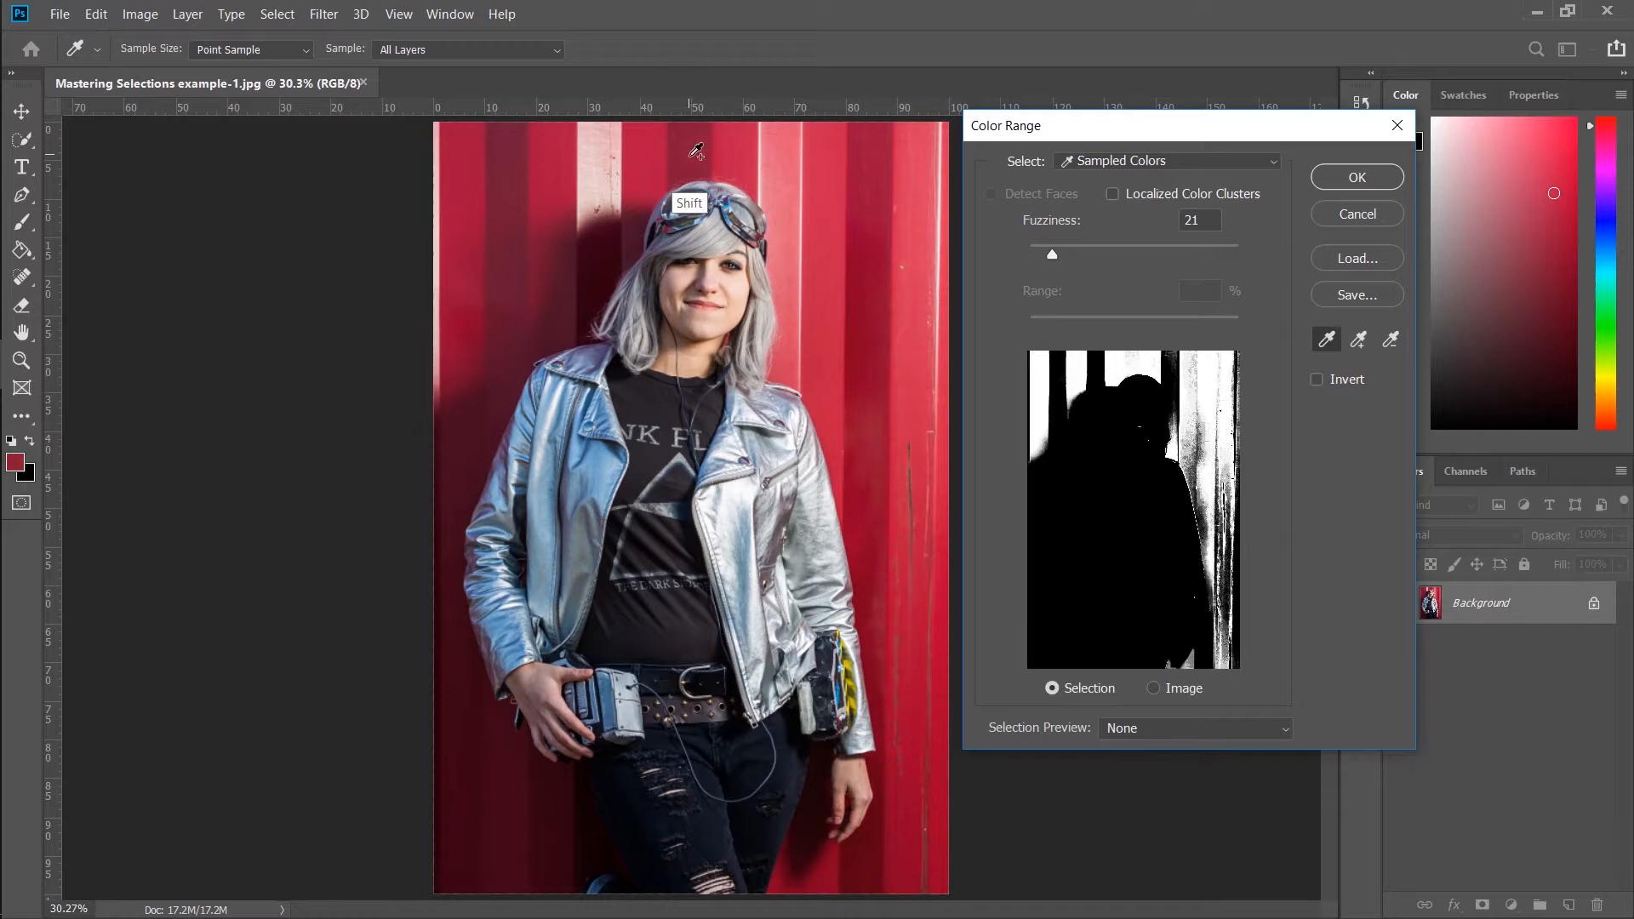
pyautogui.keyDown('shift'); pyautogui.click(606, 167); pyautogui.keyUp('shift')
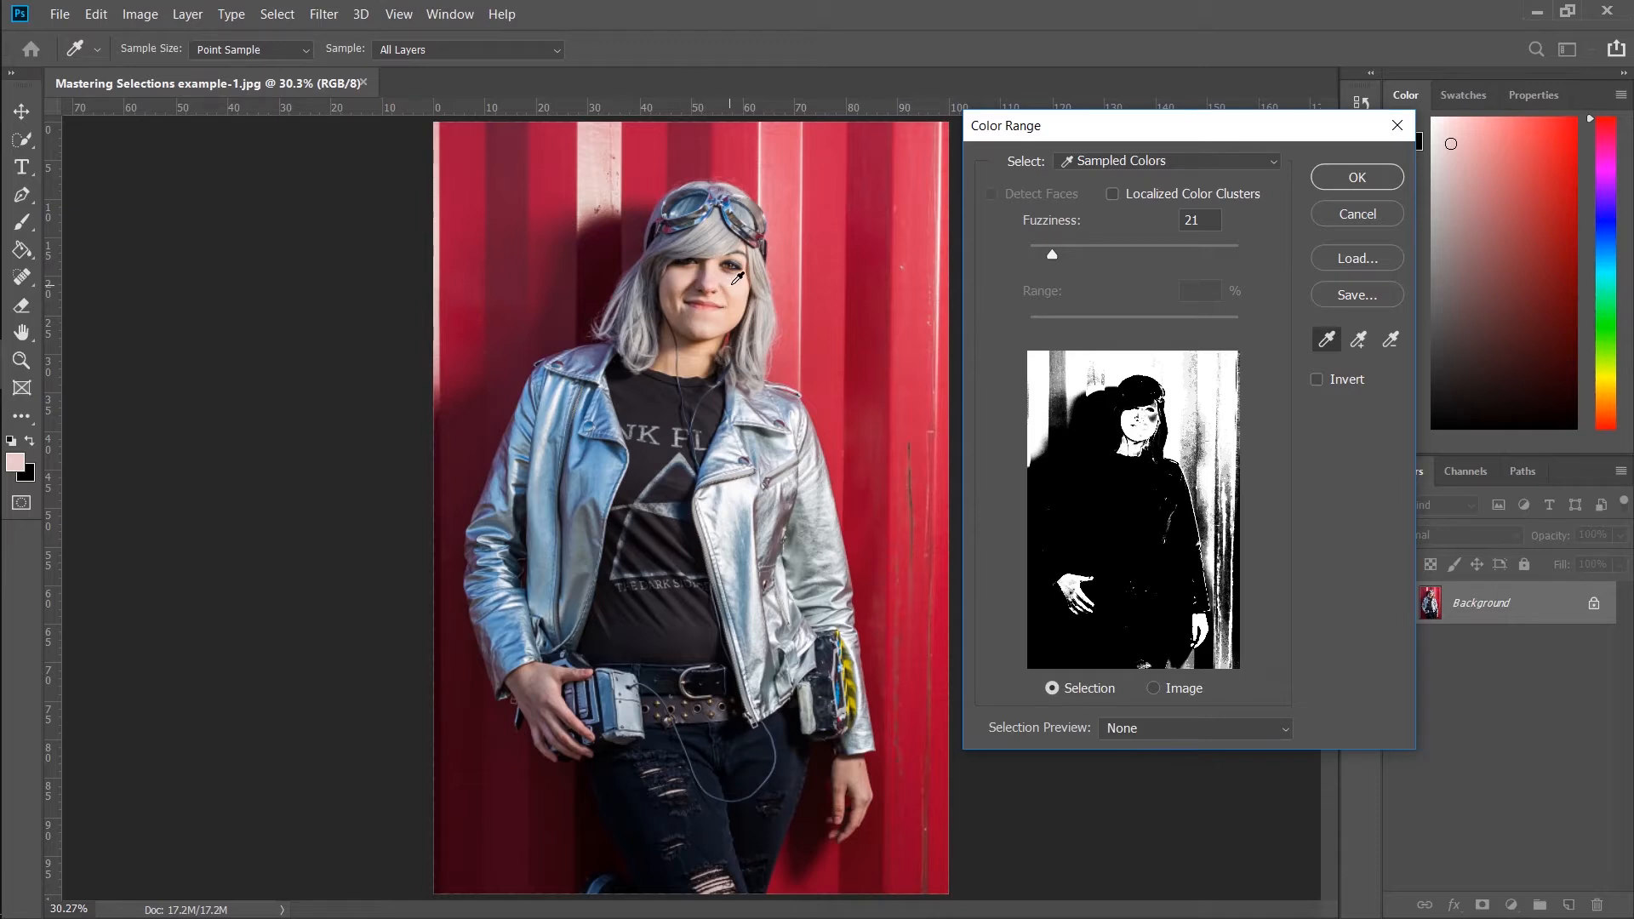
pyautogui.press('ctrl')
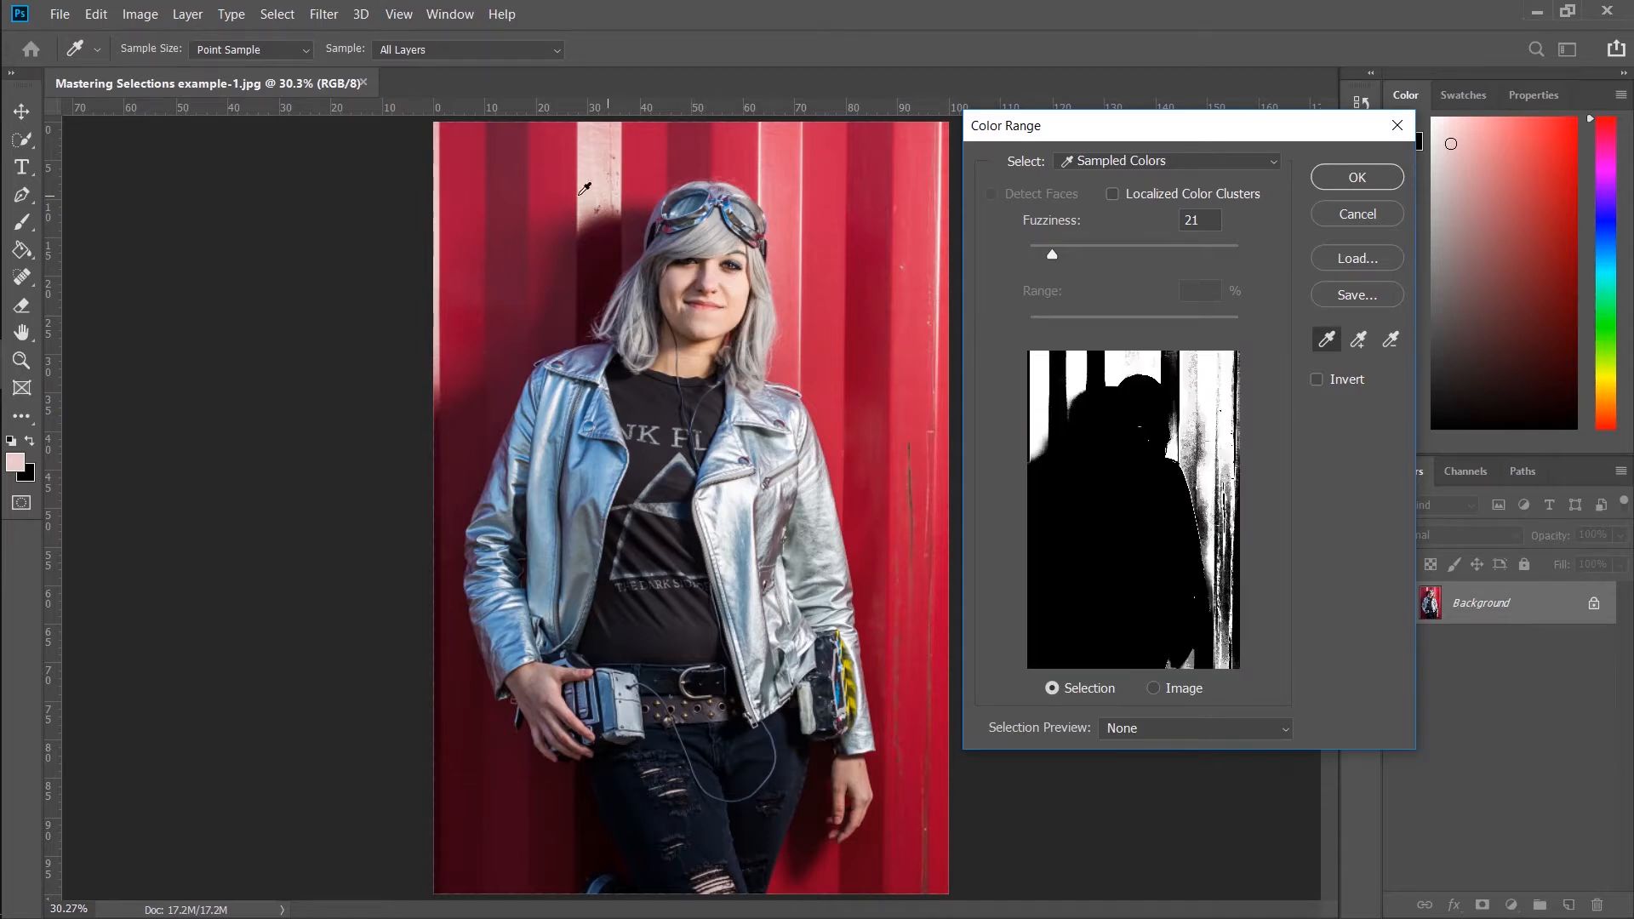
pyautogui.keyDown('shift'); pyautogui.click(518, 187); pyautogui.keyUp('shift')
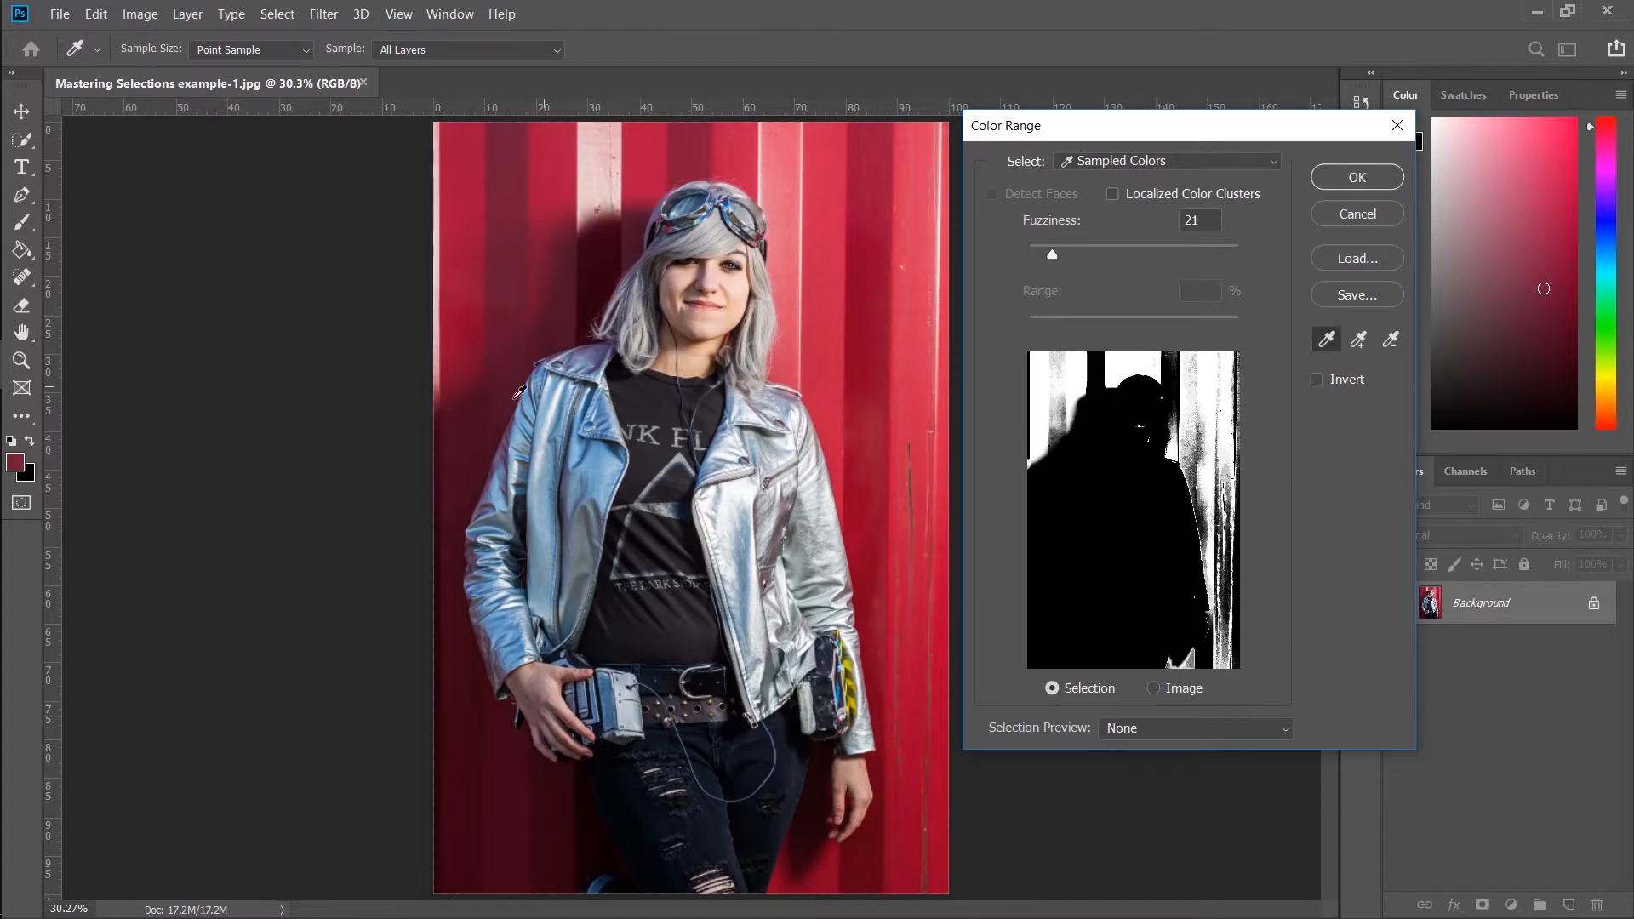
pyautogui.keyDown('shift'); pyautogui.click(473, 466); pyautogui.keyUp('shift')
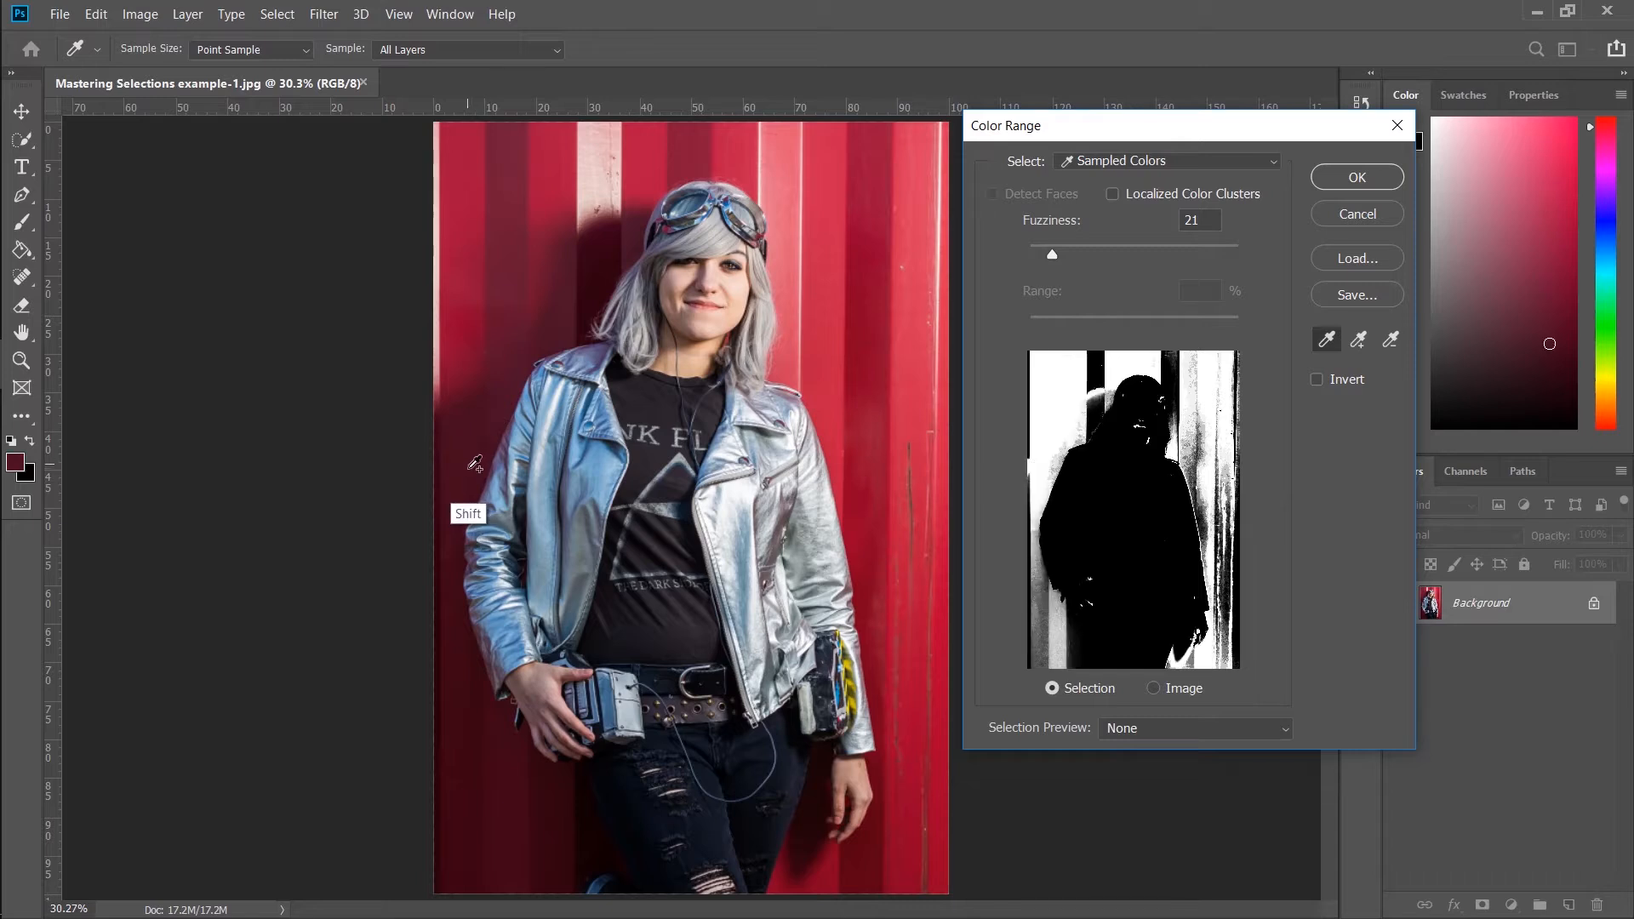
pyautogui.keyDown('shift'); pyautogui.click(600, 242); pyautogui.keyUp('shift')
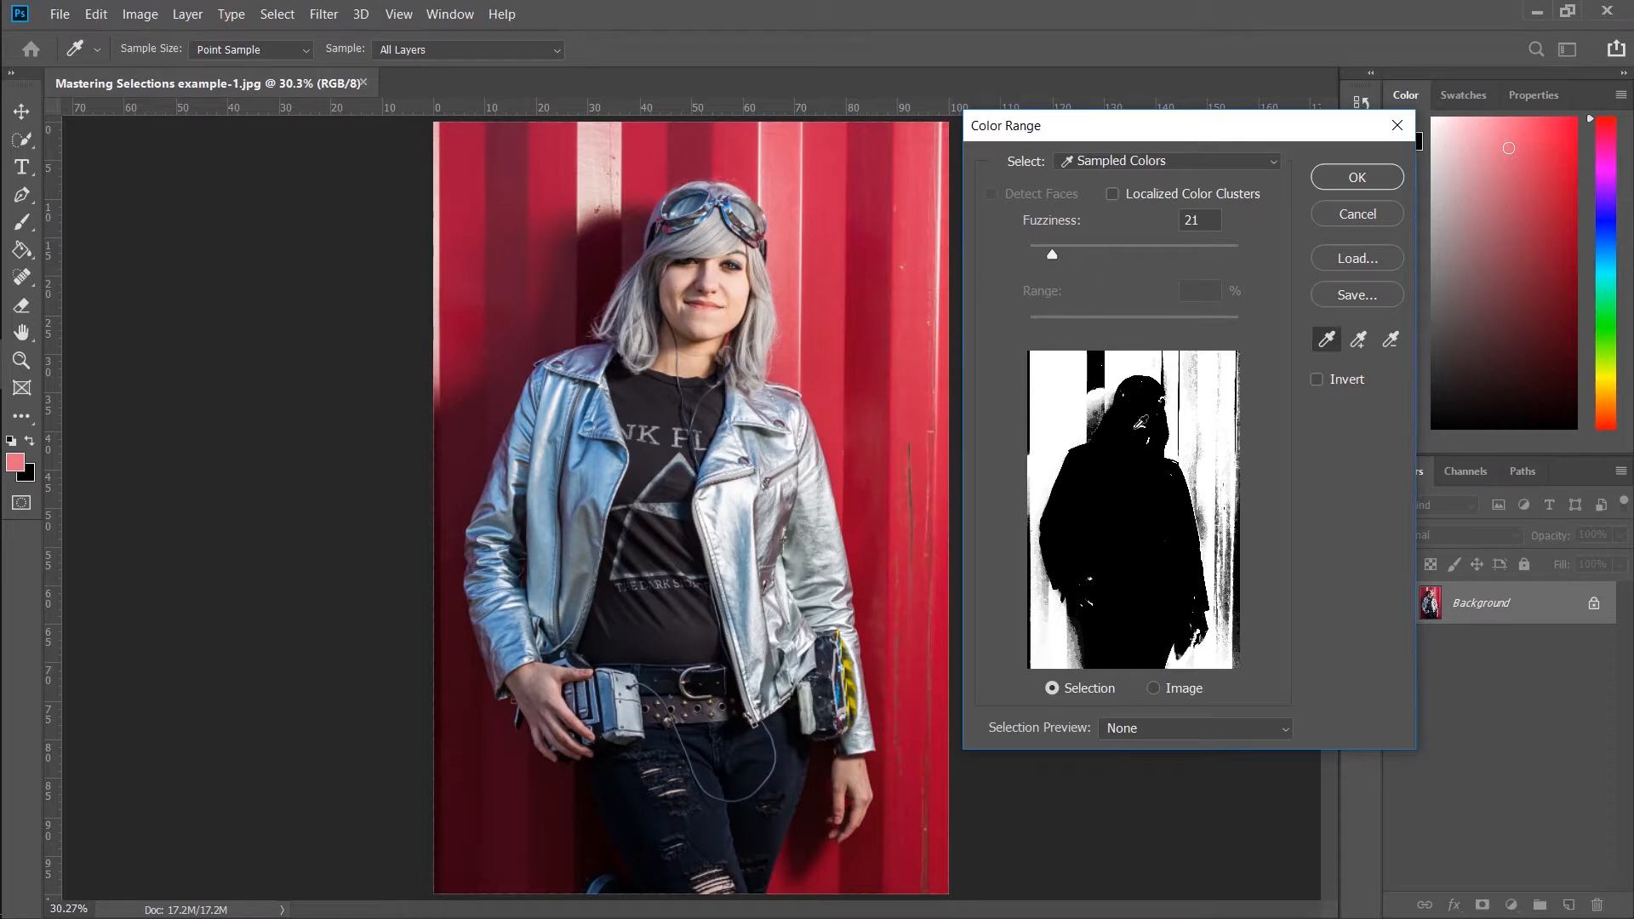
# - Set the Color Range fuzziness to 61, apply the selection and turn it into a layer mask
pyautogui.moveTo(1051, 251)
pyautogui.mouseDown()
pyautogui.moveTo(1217, 259)
pyautogui.moveTo(999, 267)
pyautogui.moveTo(1132, 274)
pyautogui.moveTo(1059, 284)
pyautogui.mouseUp()
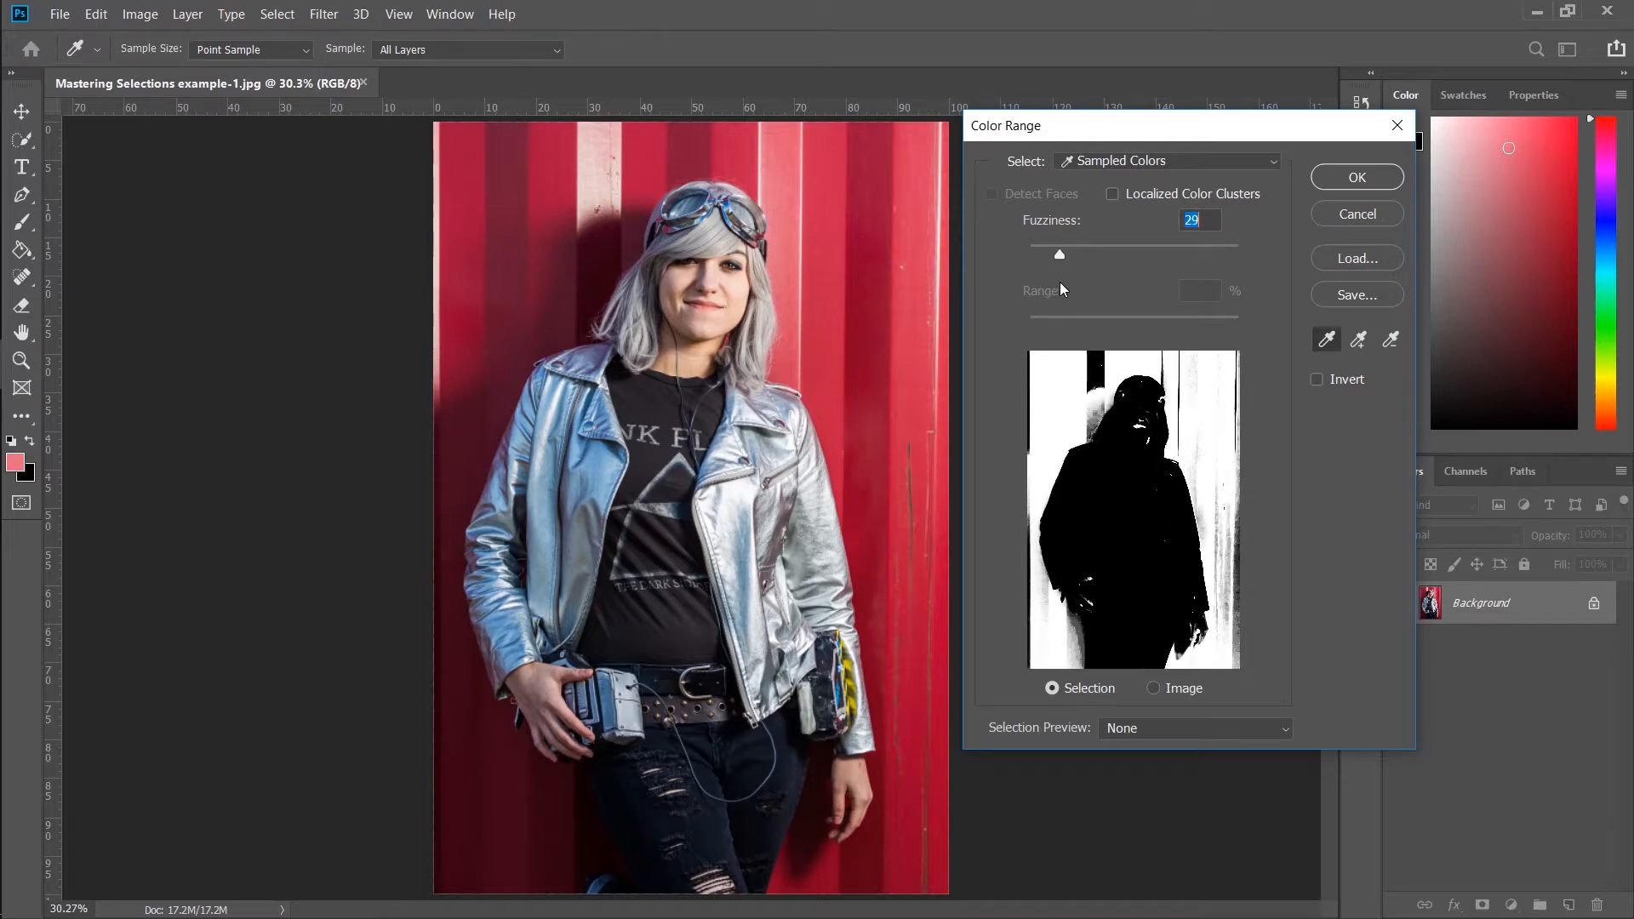
pyautogui.moveTo(1060, 283); pyautogui.dragTo(1094, 288)
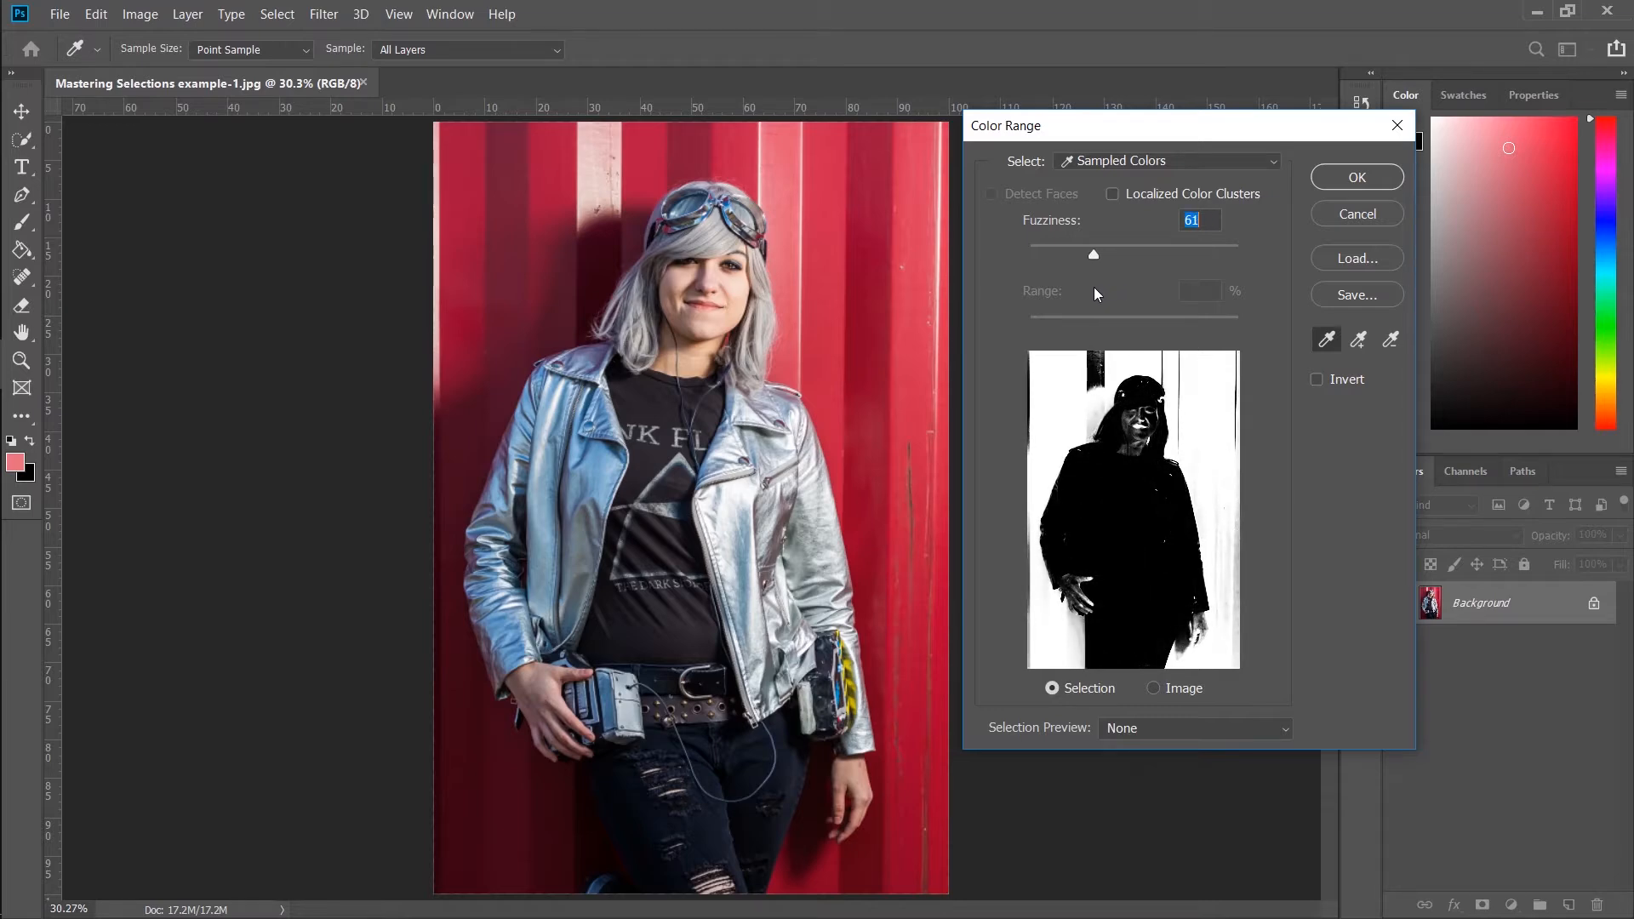
pyautogui.click(1356, 176)
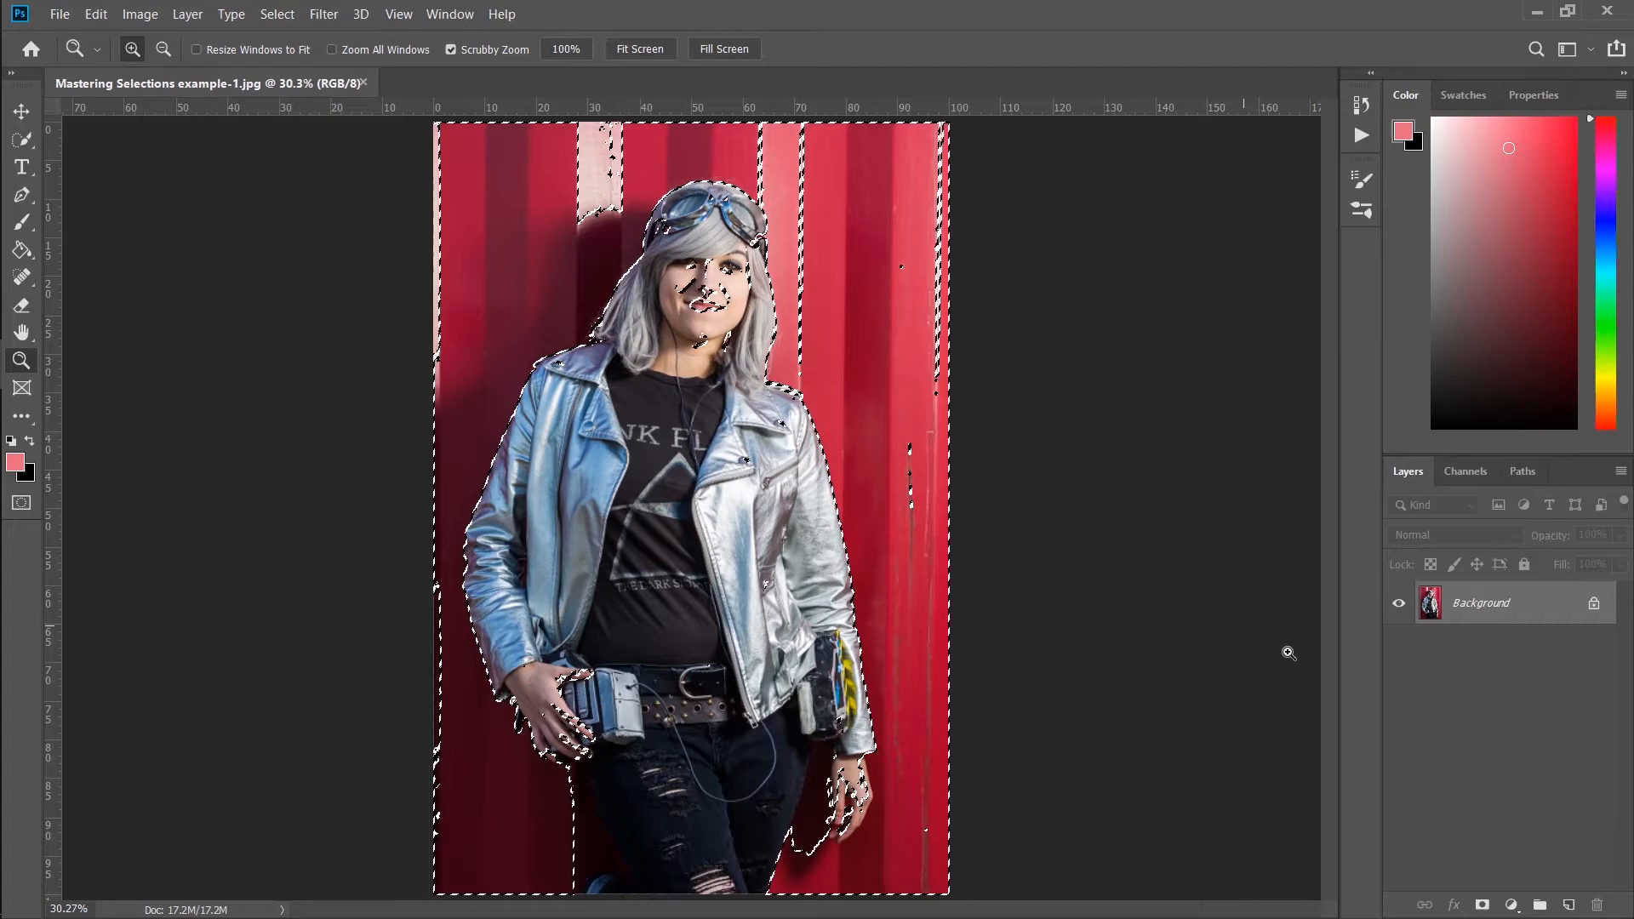
pyautogui.click(1482, 906)
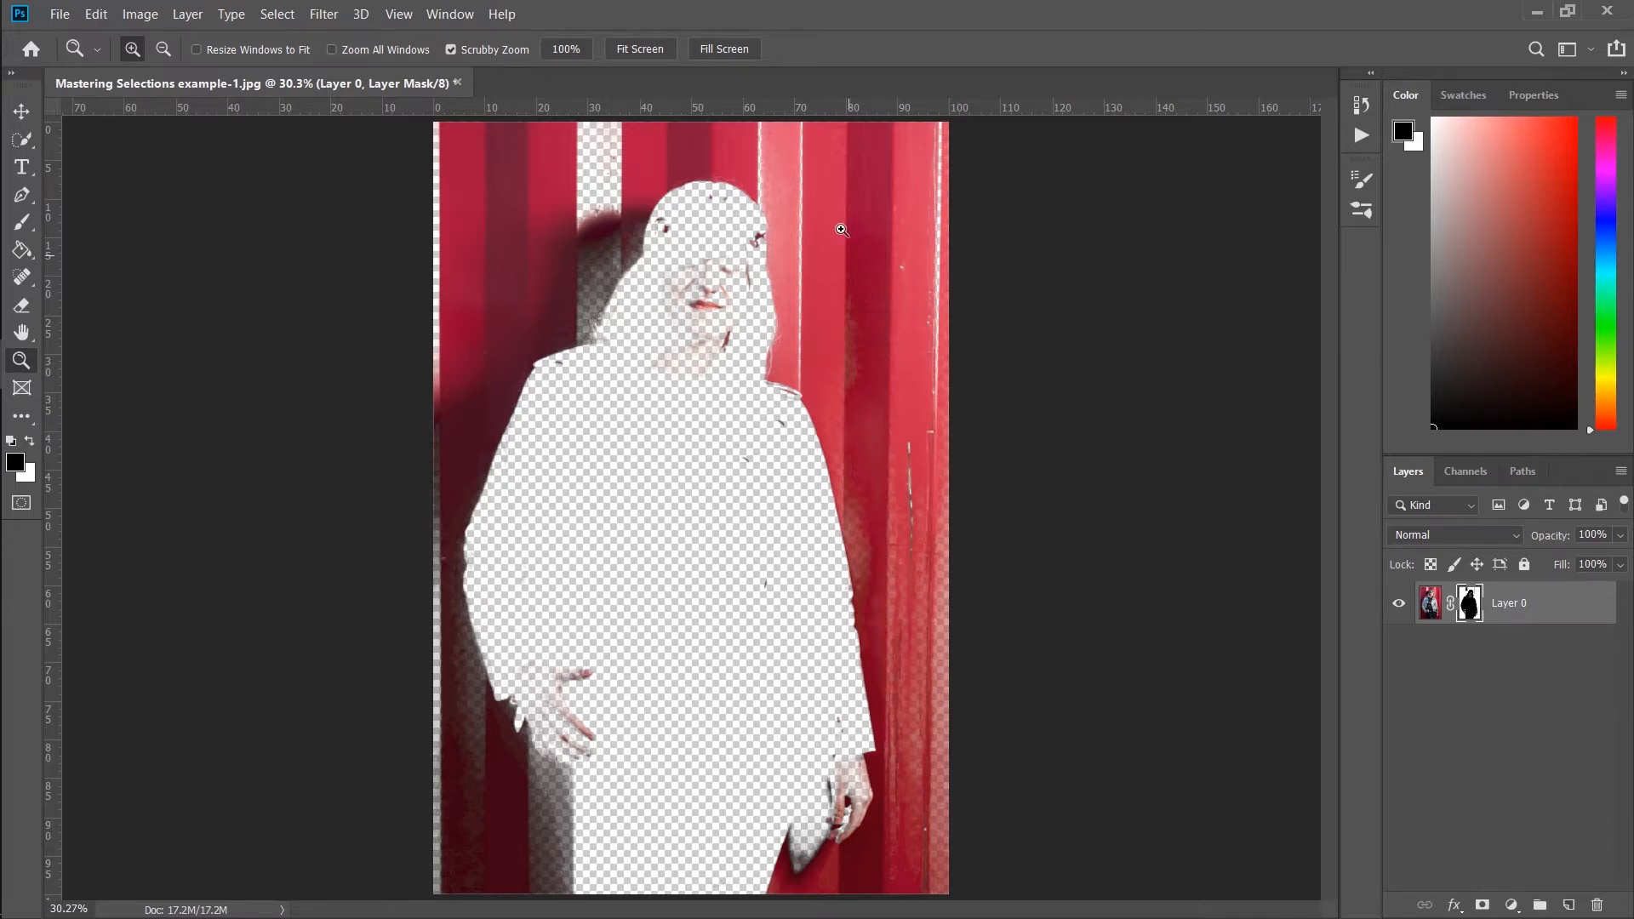
# - Display the layer mask on its own and paint the woman's face solid black with a 250-pixel brush
pyautogui.keyDown('alt'); pyautogui.click(1467, 605); pyautogui.keyUp('alt')
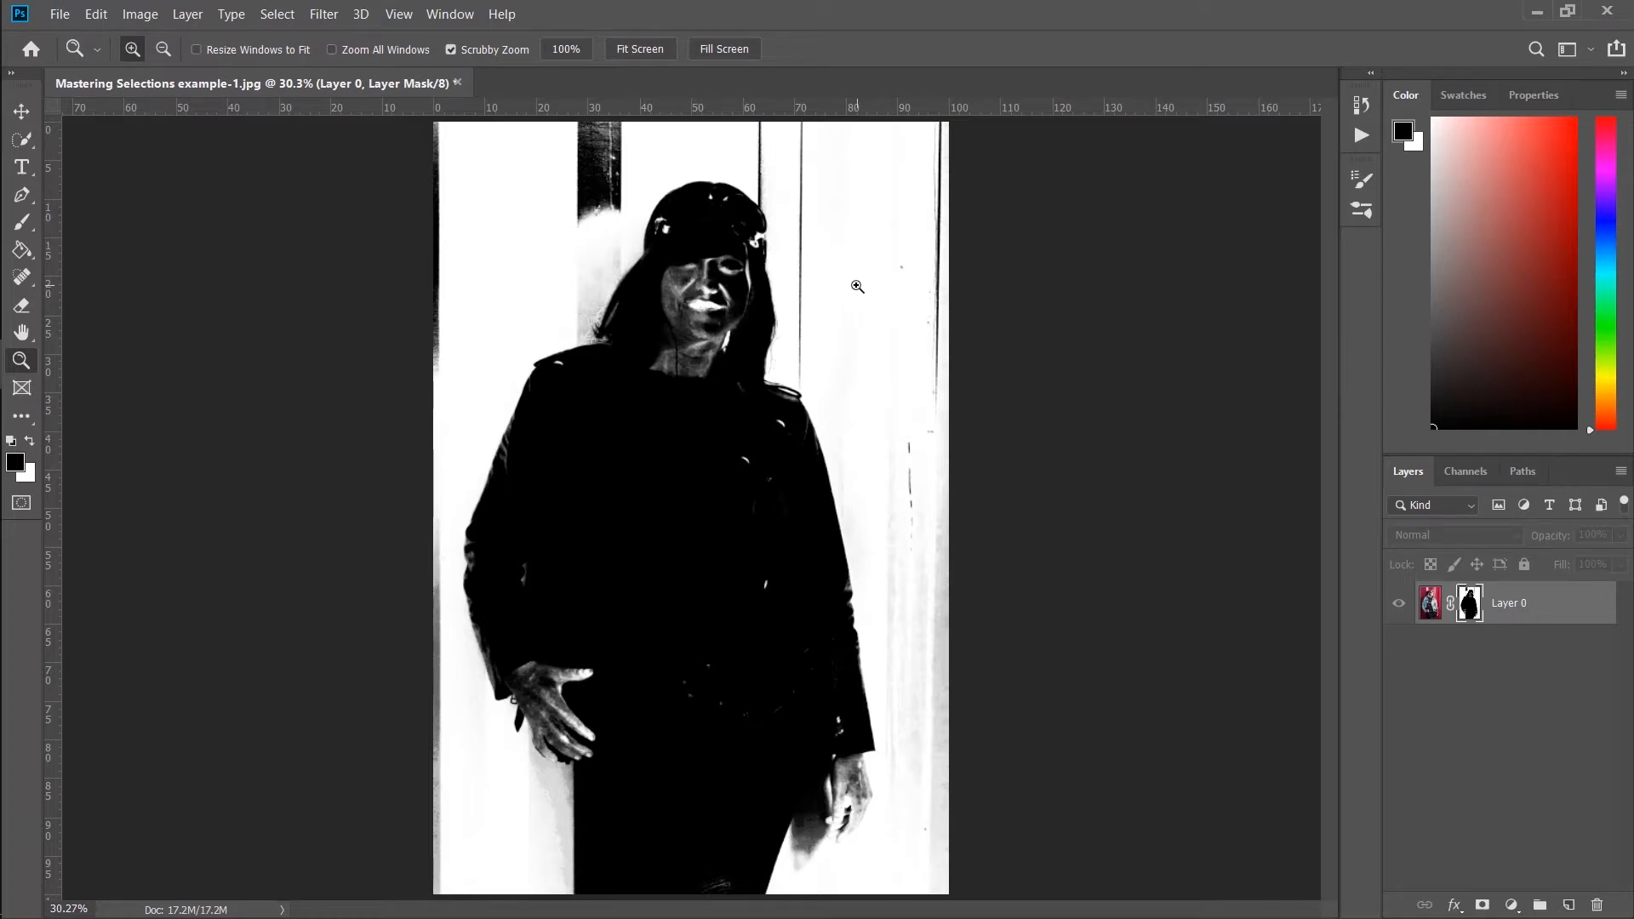
pyautogui.press('b')
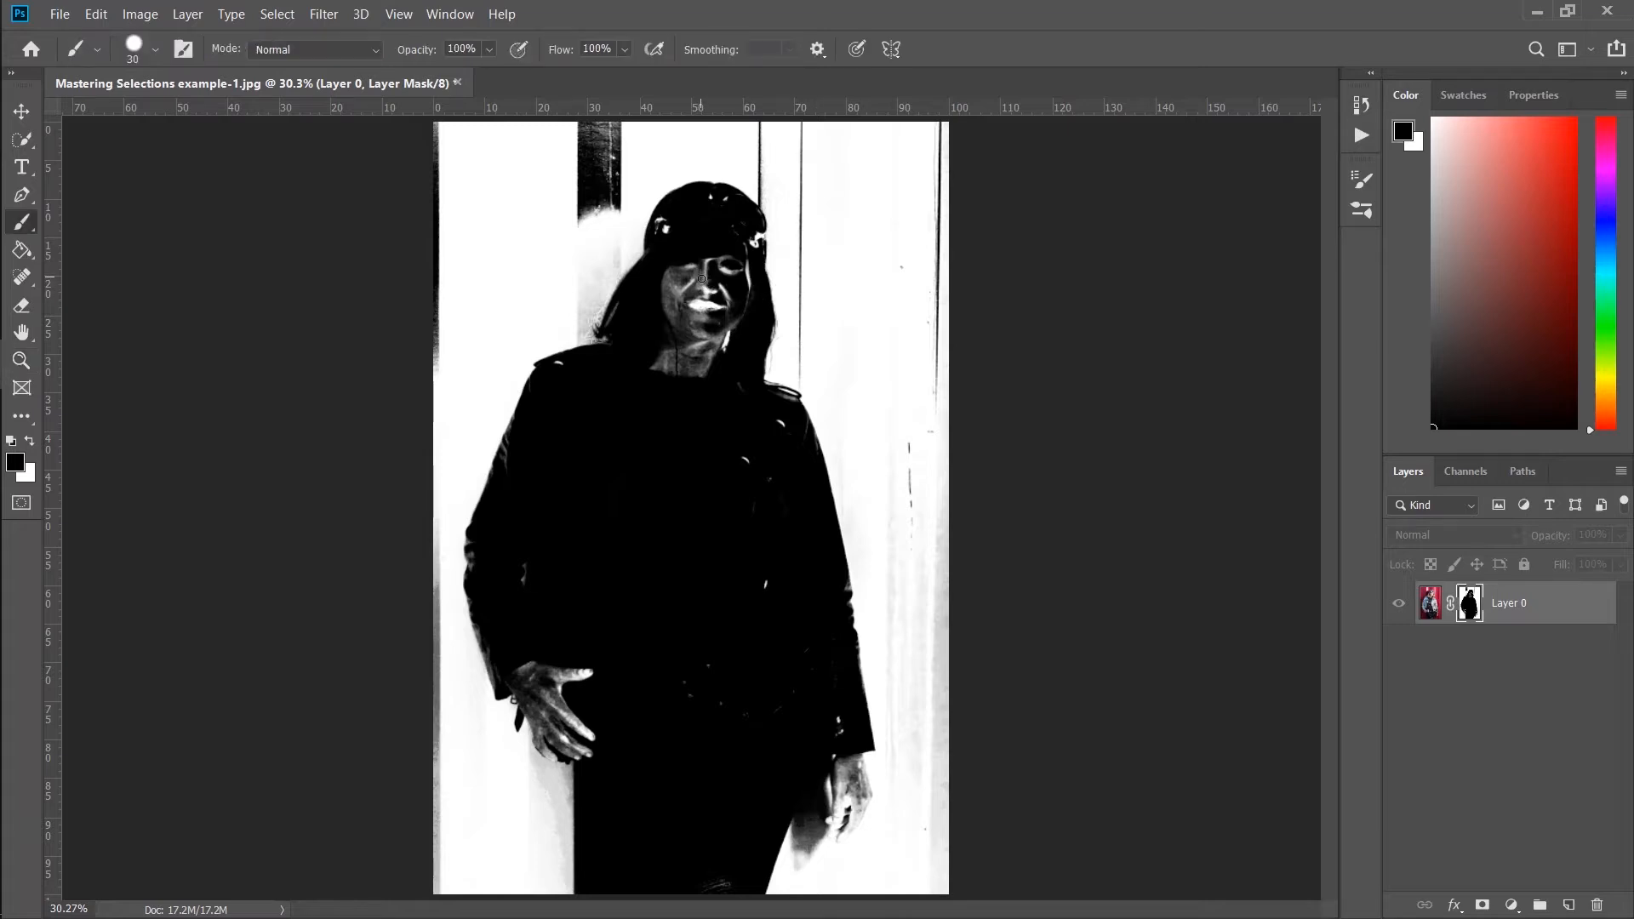
pyautogui.press(']')
pyautogui.press(']')
pyautogui.press(']')
pyautogui.press(']')
pyautogui.press(']')
pyautogui.press(']')
pyautogui.press(']')
pyautogui.press(']')
pyautogui.press(']')
pyautogui.press(']')
pyautogui.press(']')
pyautogui.press(']')
pyautogui.press(']')
pyautogui.press(']')
pyautogui.moveTo(695, 297)
pyautogui.mouseDown()
pyautogui.moveTo(693, 347)
pyautogui.moveTo(686, 263)
pyautogui.moveTo(718, 262)
pyautogui.moveTo(723, 294)
pyautogui.mouseUp()
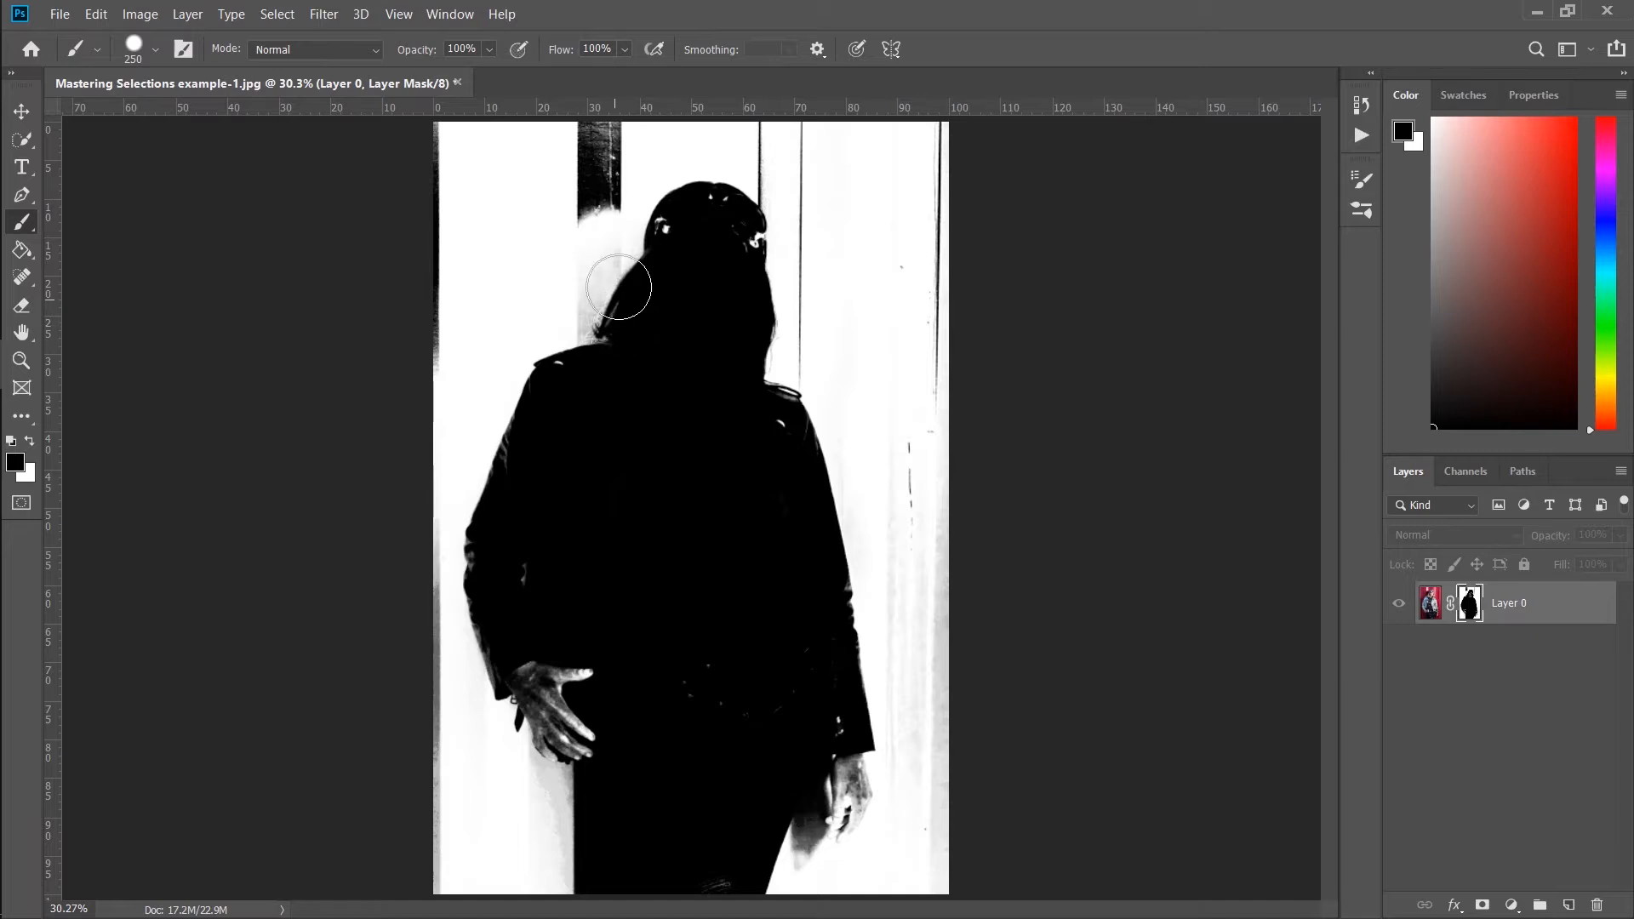
# - Paint the dark streaks and gray patches in the mask's wall area white around the woman's silhouette
pyautogui.press('x')
pyautogui.moveTo(610, 282)
pyautogui.mouseDown()
pyautogui.moveTo(573, 281)
pyautogui.moveTo(565, 237)
pyautogui.moveTo(586, 224)
pyautogui.moveTo(591, 153)
pyautogui.moveTo(547, 136)
pyautogui.moveTo(456, 375)
pyautogui.moveTo(424, 569)
pyautogui.moveTo(448, 857)
pyautogui.mouseUp()
pyautogui.moveTo(922, 817)
pyautogui.mouseDown()
pyautogui.moveTo(918, 427)
pyautogui.moveTo(954, 101)
pyautogui.moveTo(892, 229)
pyautogui.moveTo(849, 134)
pyautogui.moveTo(753, 137)
pyautogui.moveTo(829, 257)
pyautogui.moveTo(802, 366)
pyautogui.mouseUp()
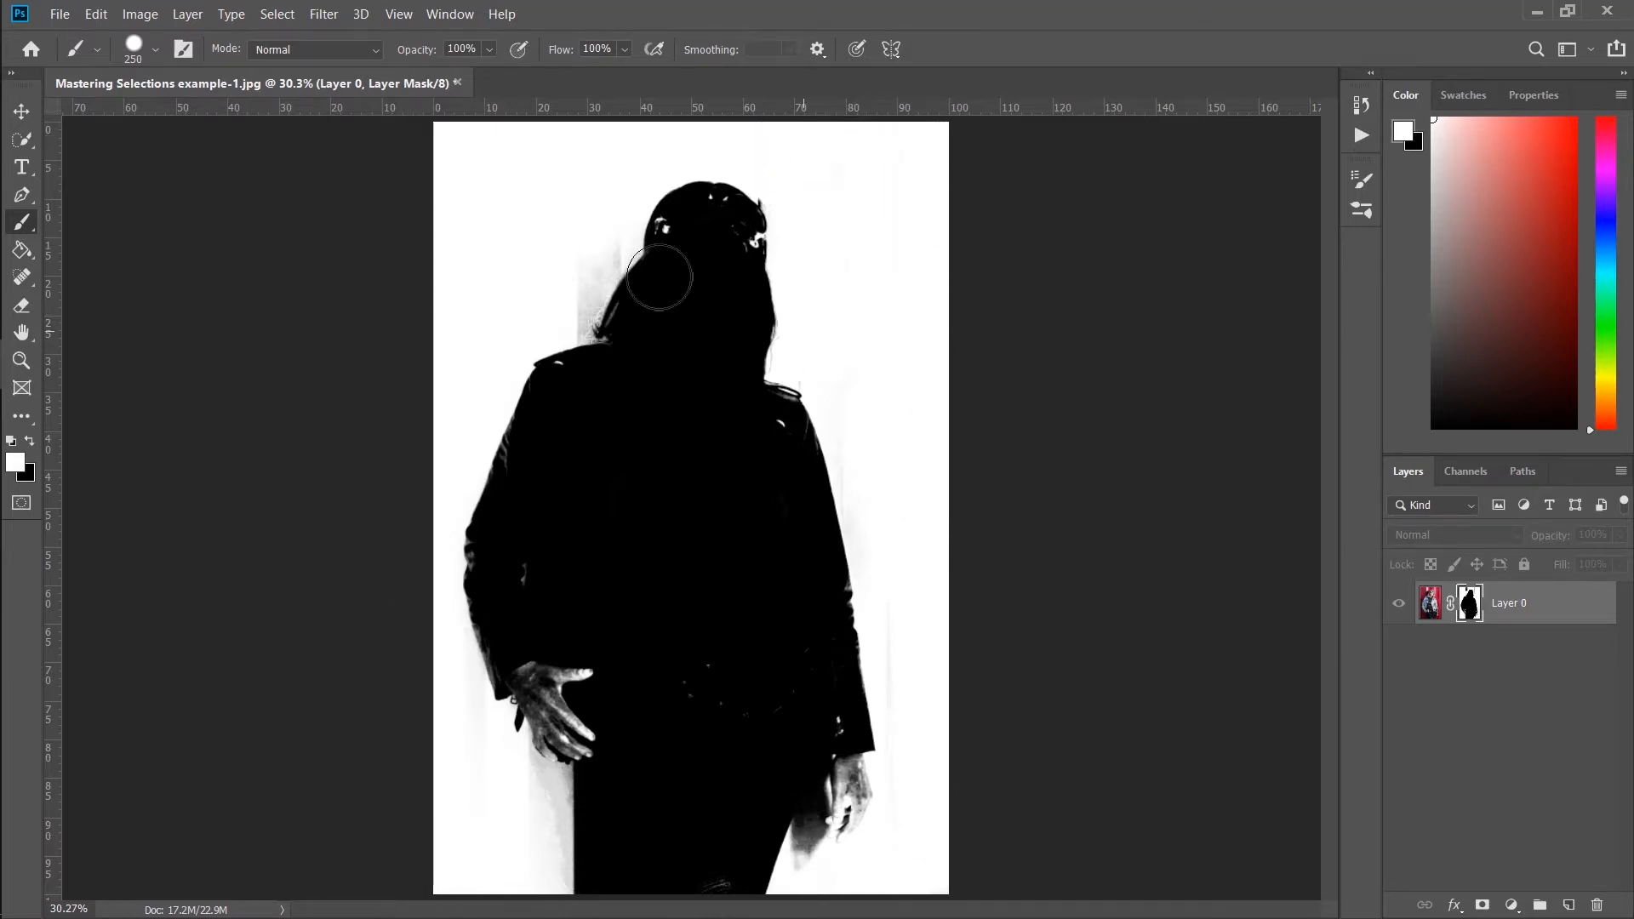
pyautogui.moveTo(554, 309)
pyautogui.mouseDown()
pyautogui.moveTo(605, 229)
pyautogui.moveTo(601, 243)
pyautogui.mouseUp()
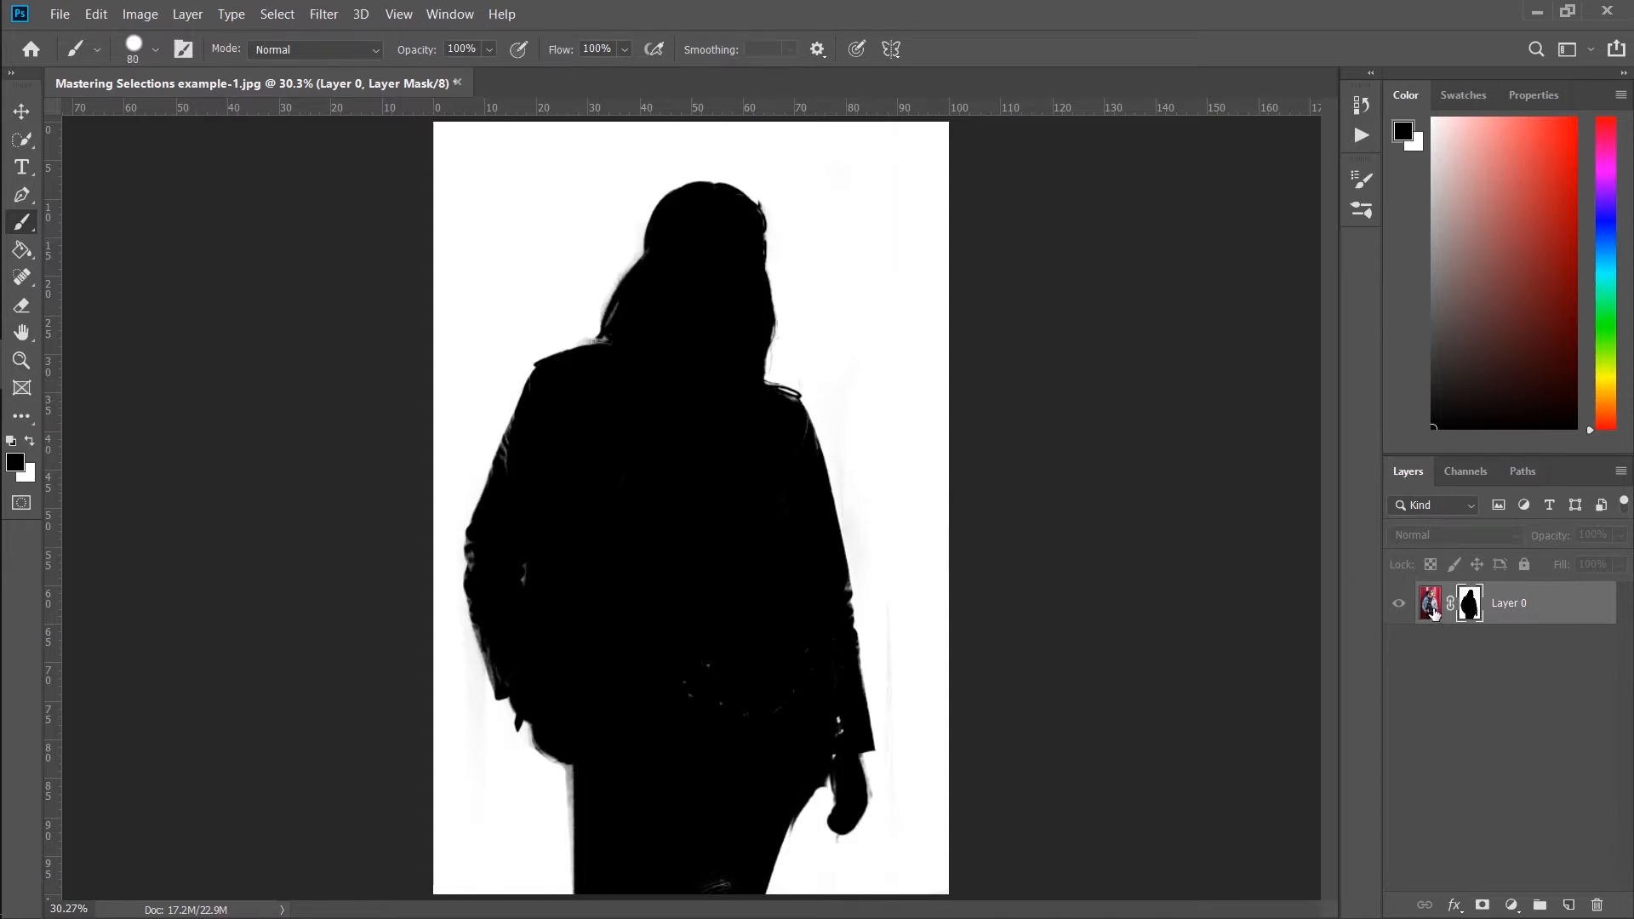
# - Return to the normal image view and invert the layer mask
pyautogui.click(1434, 603)
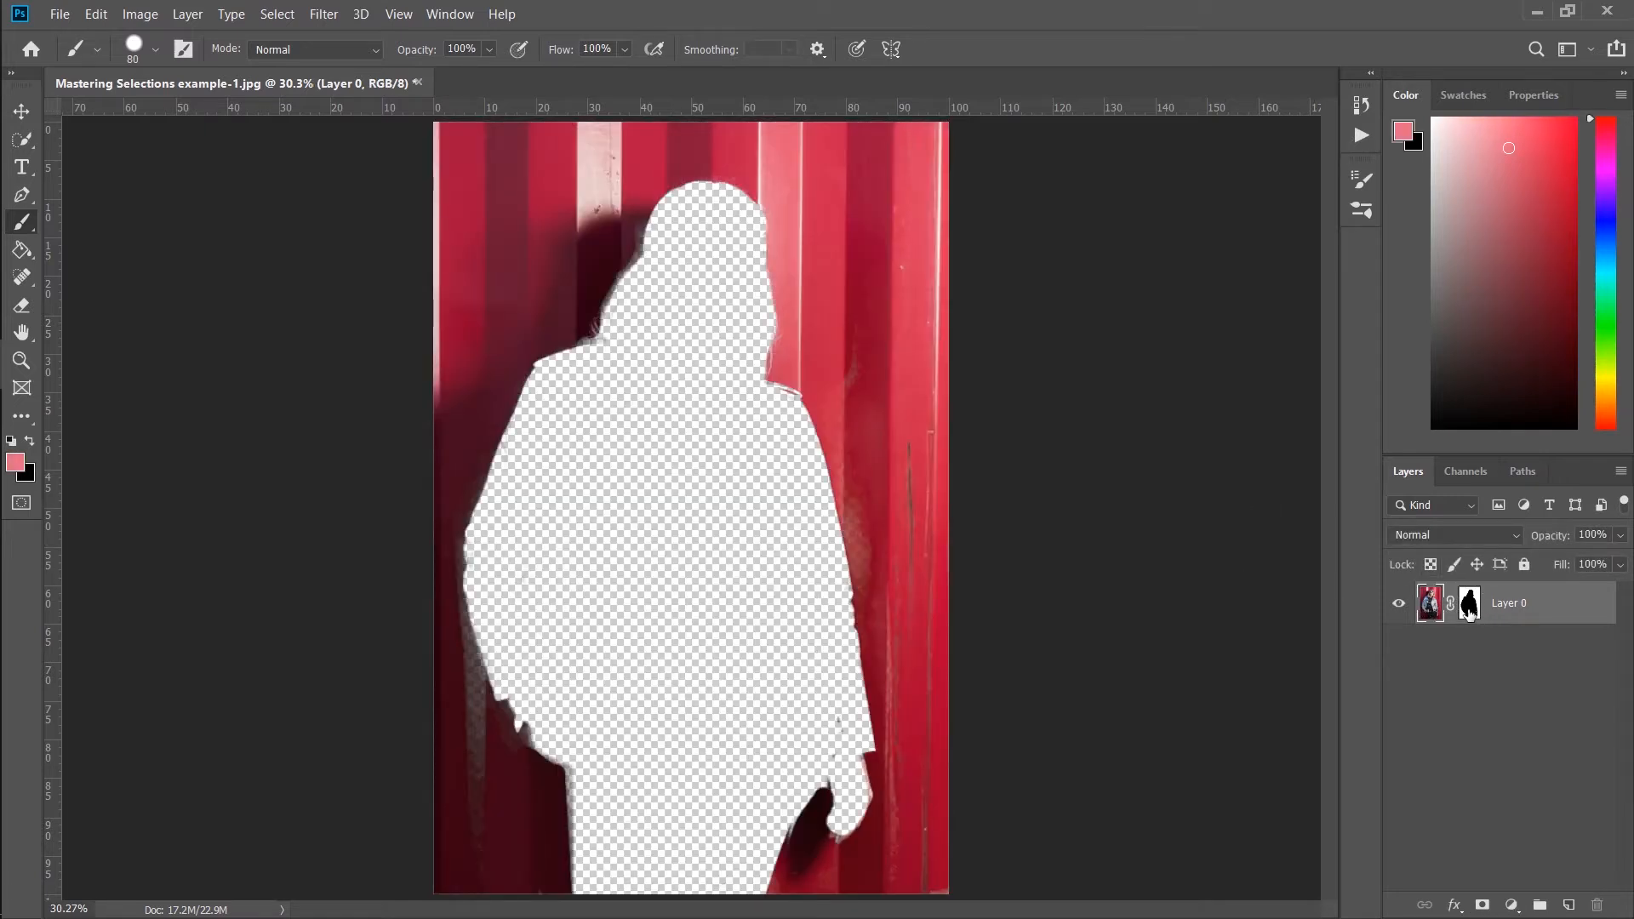
pyautogui.click(1470, 606)
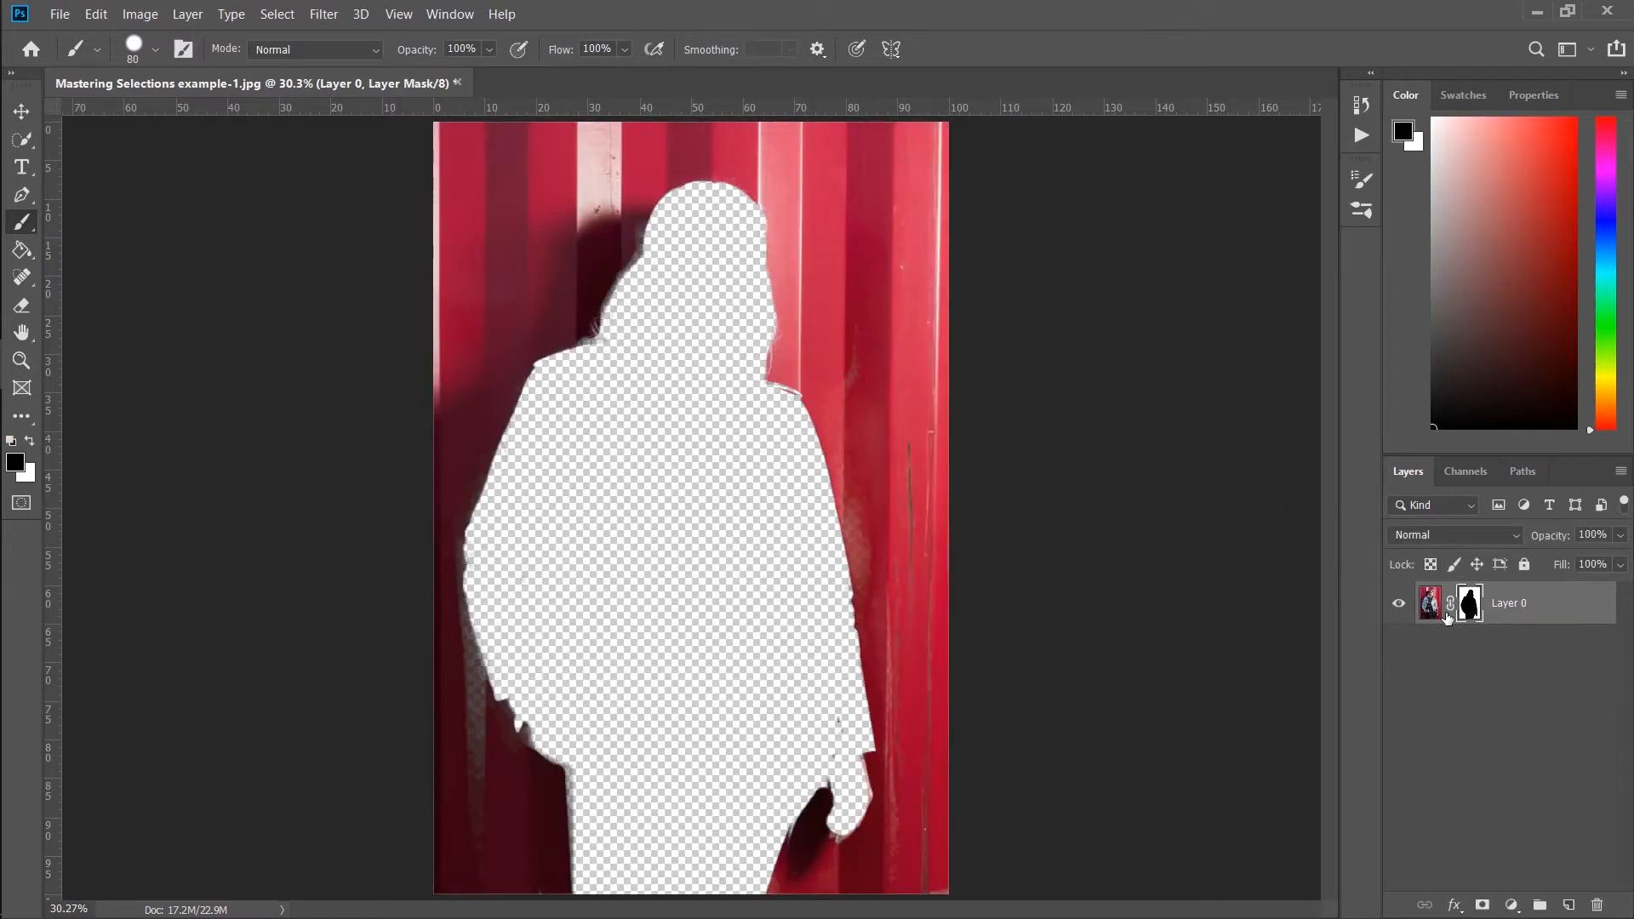
pyautogui.hotkey('ctrl', 'i')
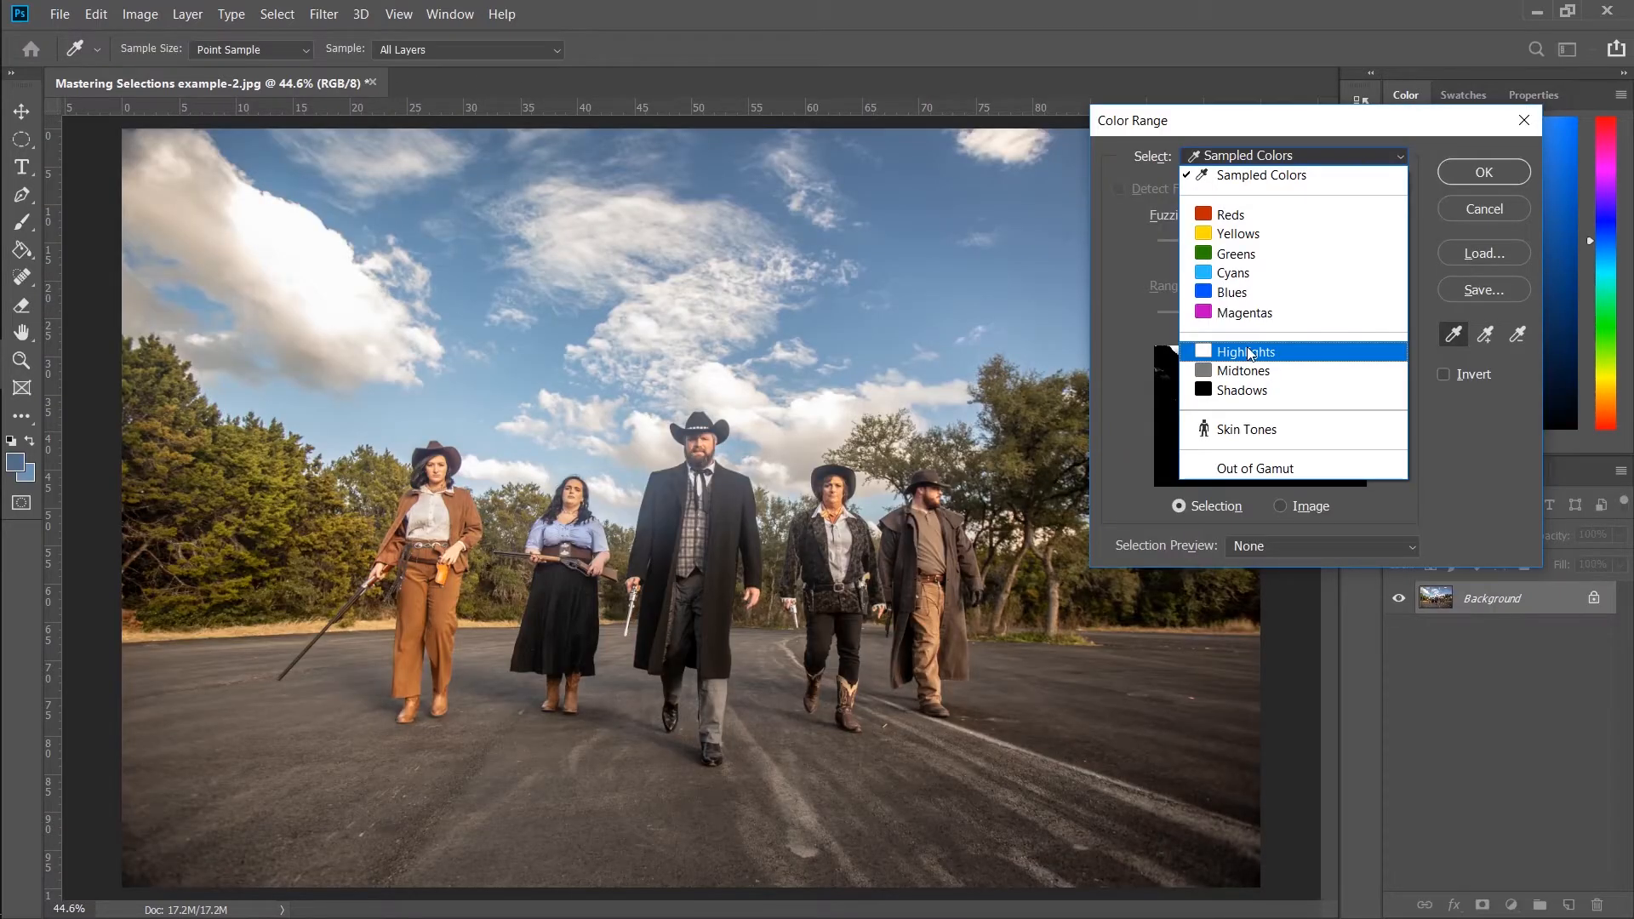
# - Set Color Range to select the Highlights with a fuzziness of 23% and a range of 152
pyautogui.click(1254, 353)
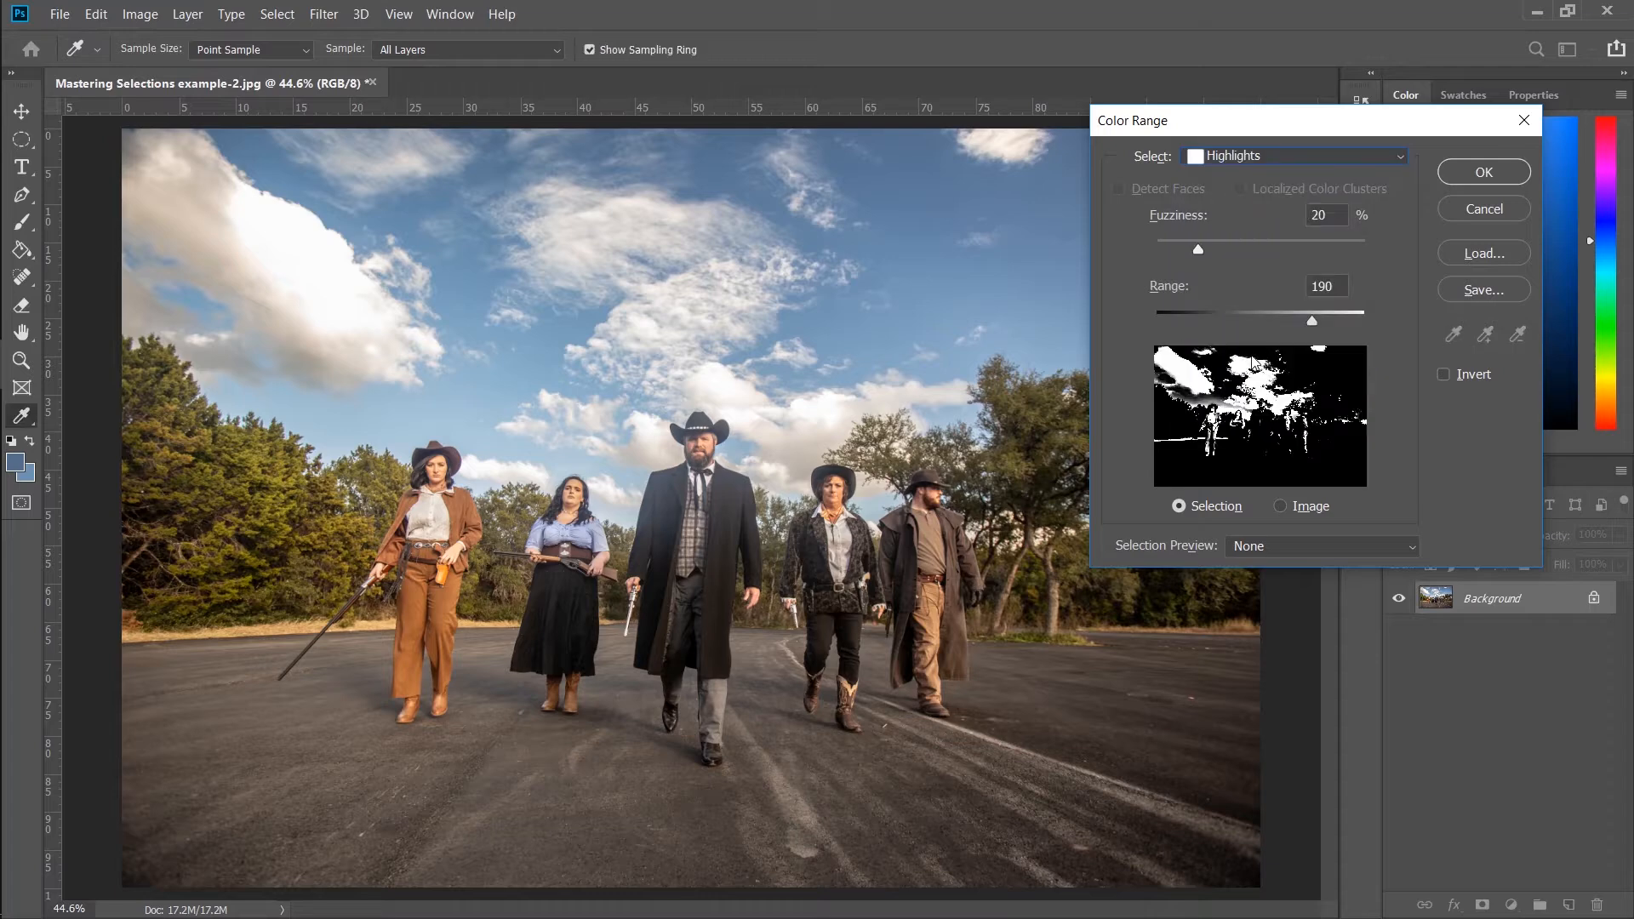
pyautogui.moveTo(1200, 253)
pyautogui.mouseDown()
pyautogui.moveTo(1269, 249)
pyautogui.moveTo(1183, 254)
pyautogui.moveTo(1207, 251)
pyautogui.mouseUp()
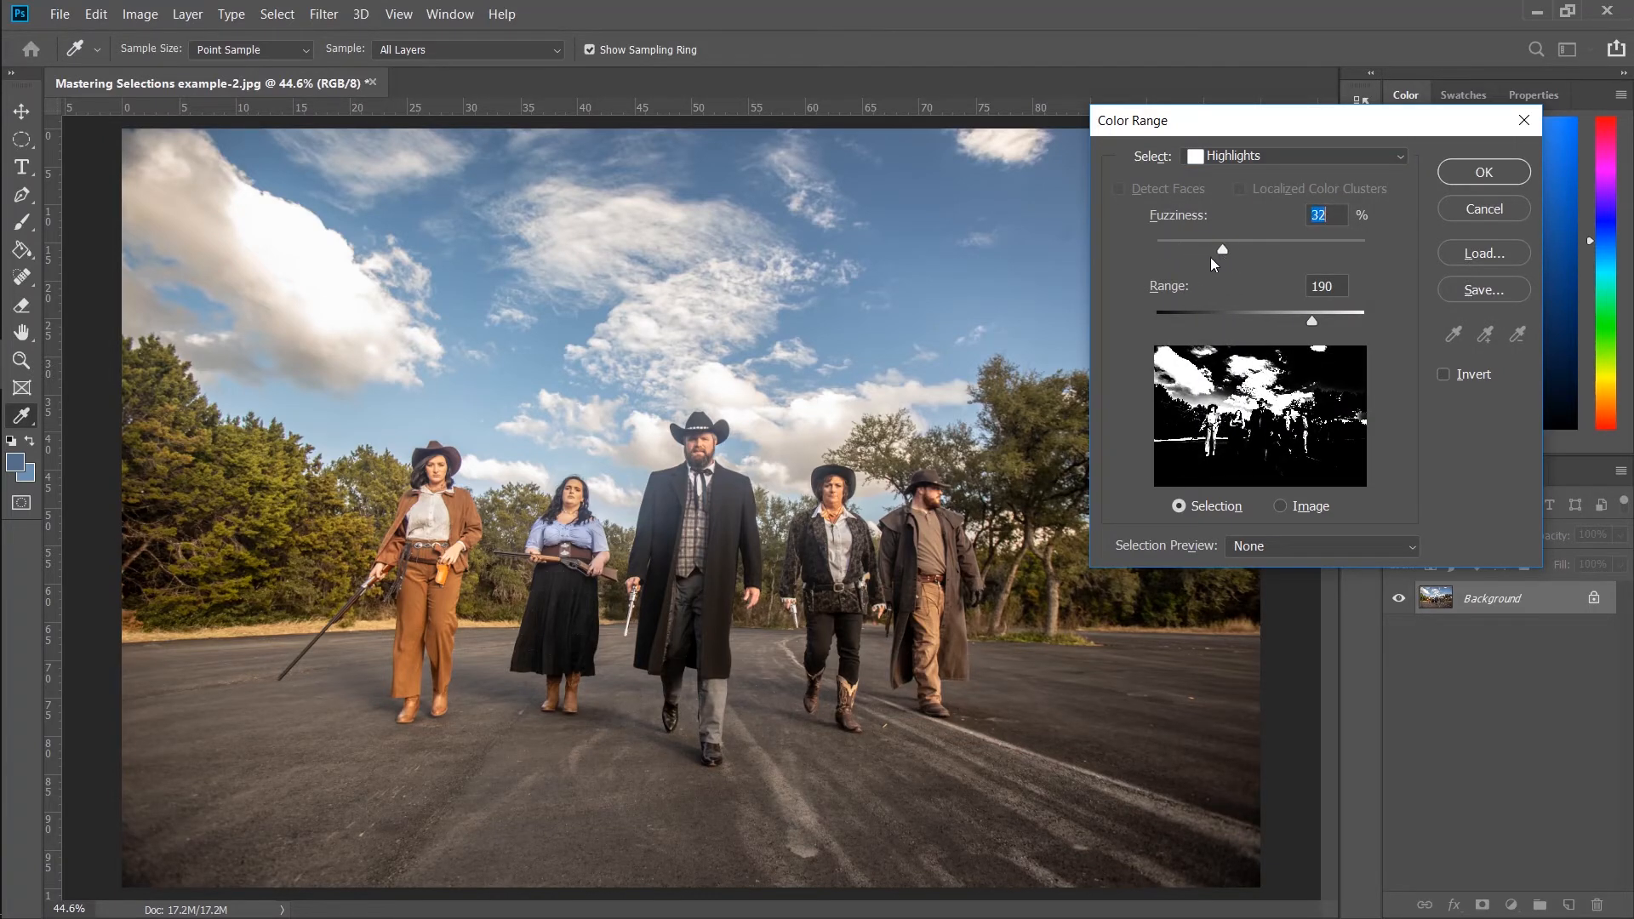
pyautogui.moveTo(1314, 326)
pyautogui.mouseDown()
pyautogui.moveTo(1227, 324)
pyautogui.moveTo(1390, 324)
pyautogui.moveTo(1281, 328)
pyautogui.mouseUp()
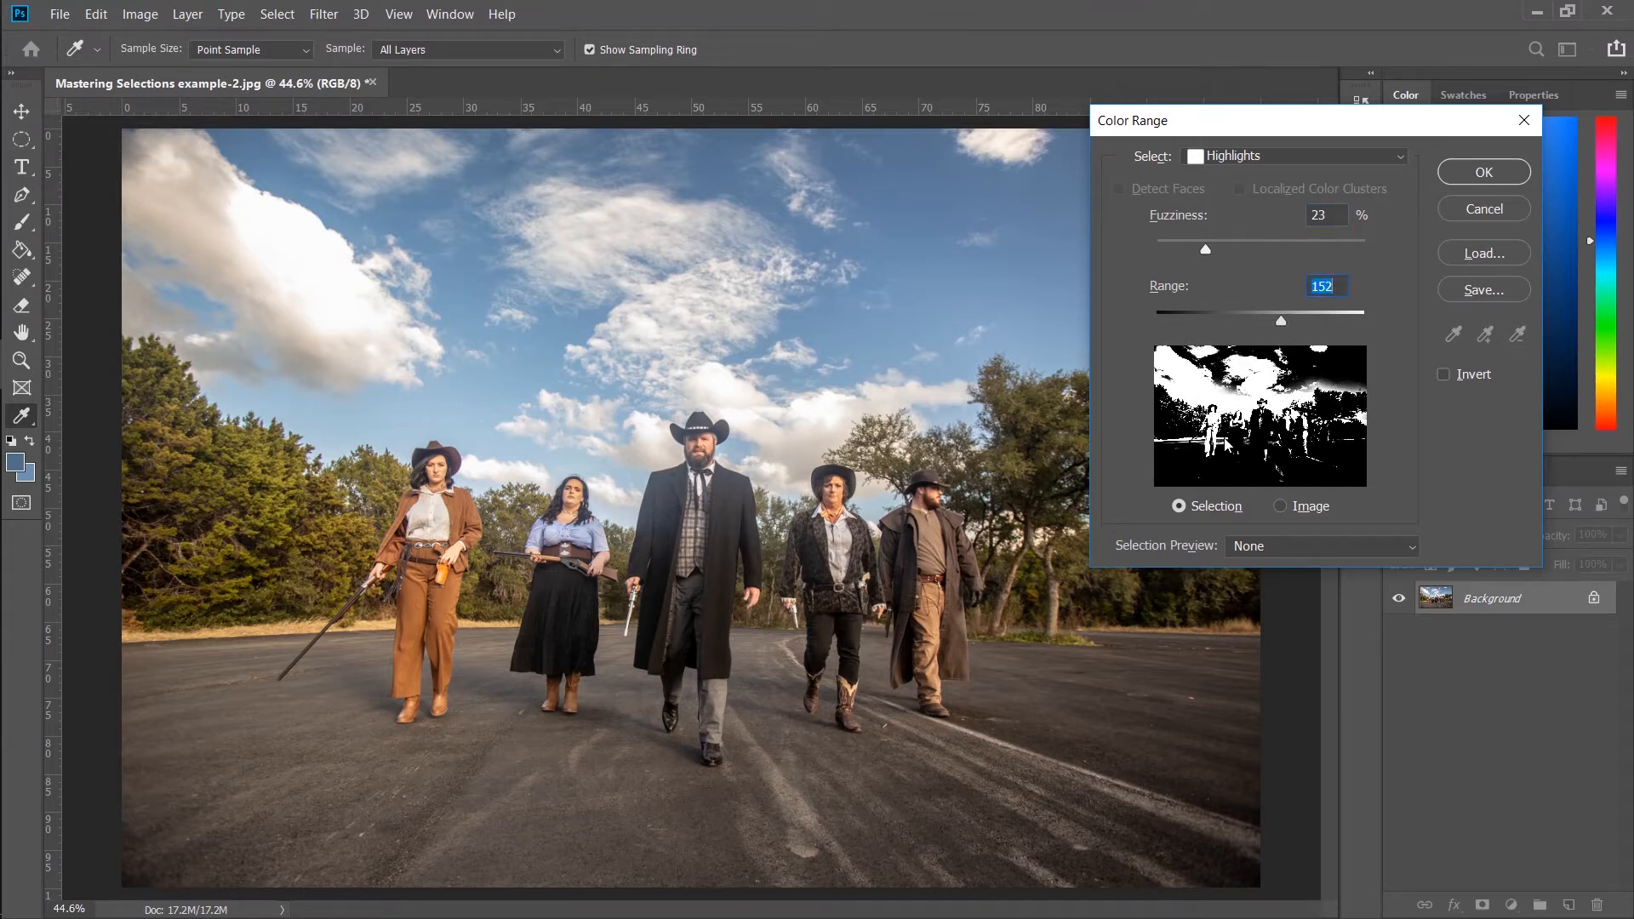
# - Switch the Color Range selection to Shadows and increase its fuzziness
pyautogui.click(1257, 162)
pyautogui.click(1240, 387)
pyautogui.moveTo(1199, 252); pyautogui.dragTo(1242, 252)
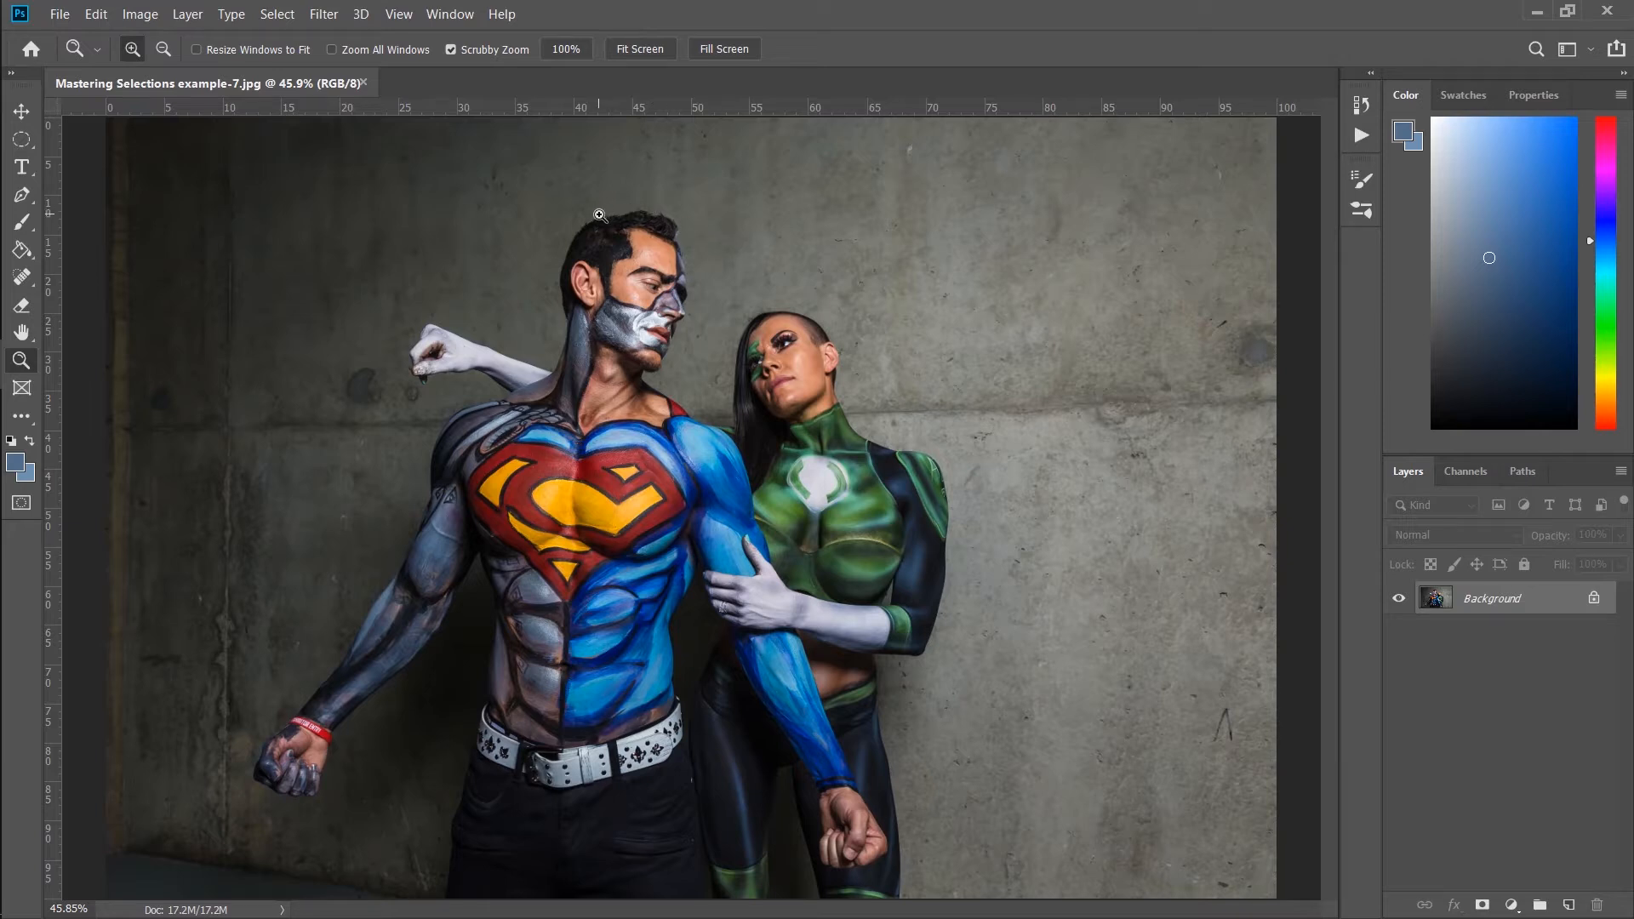
# - Select the two body-painted people automatically with the Subject command
pyautogui.click(279, 14)
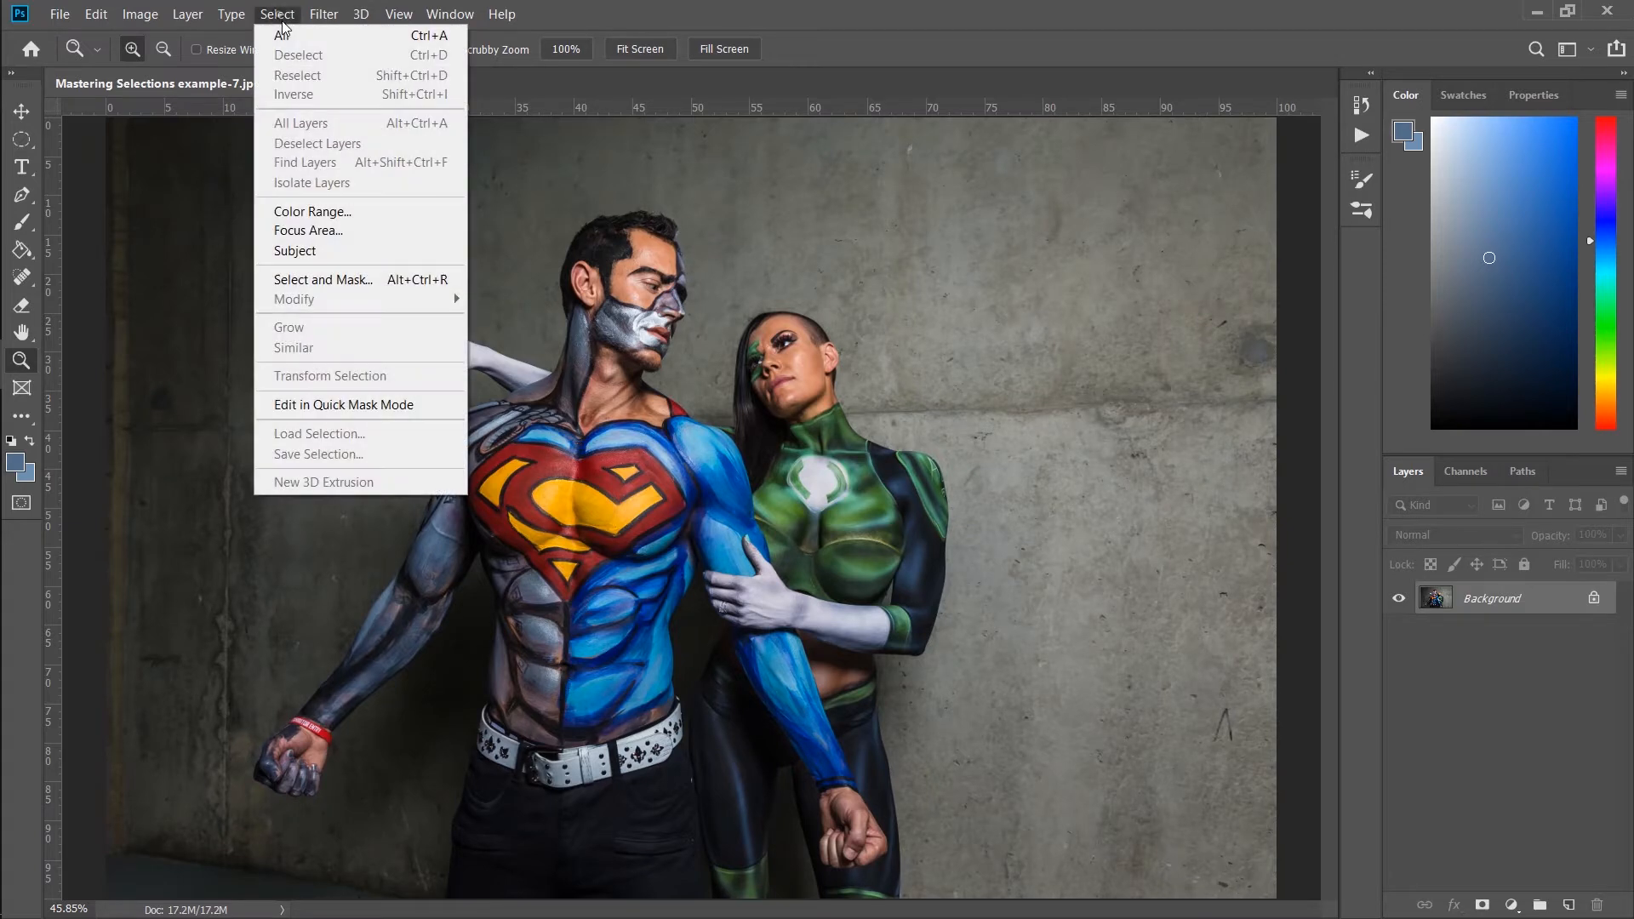
pyautogui.click(360, 251)
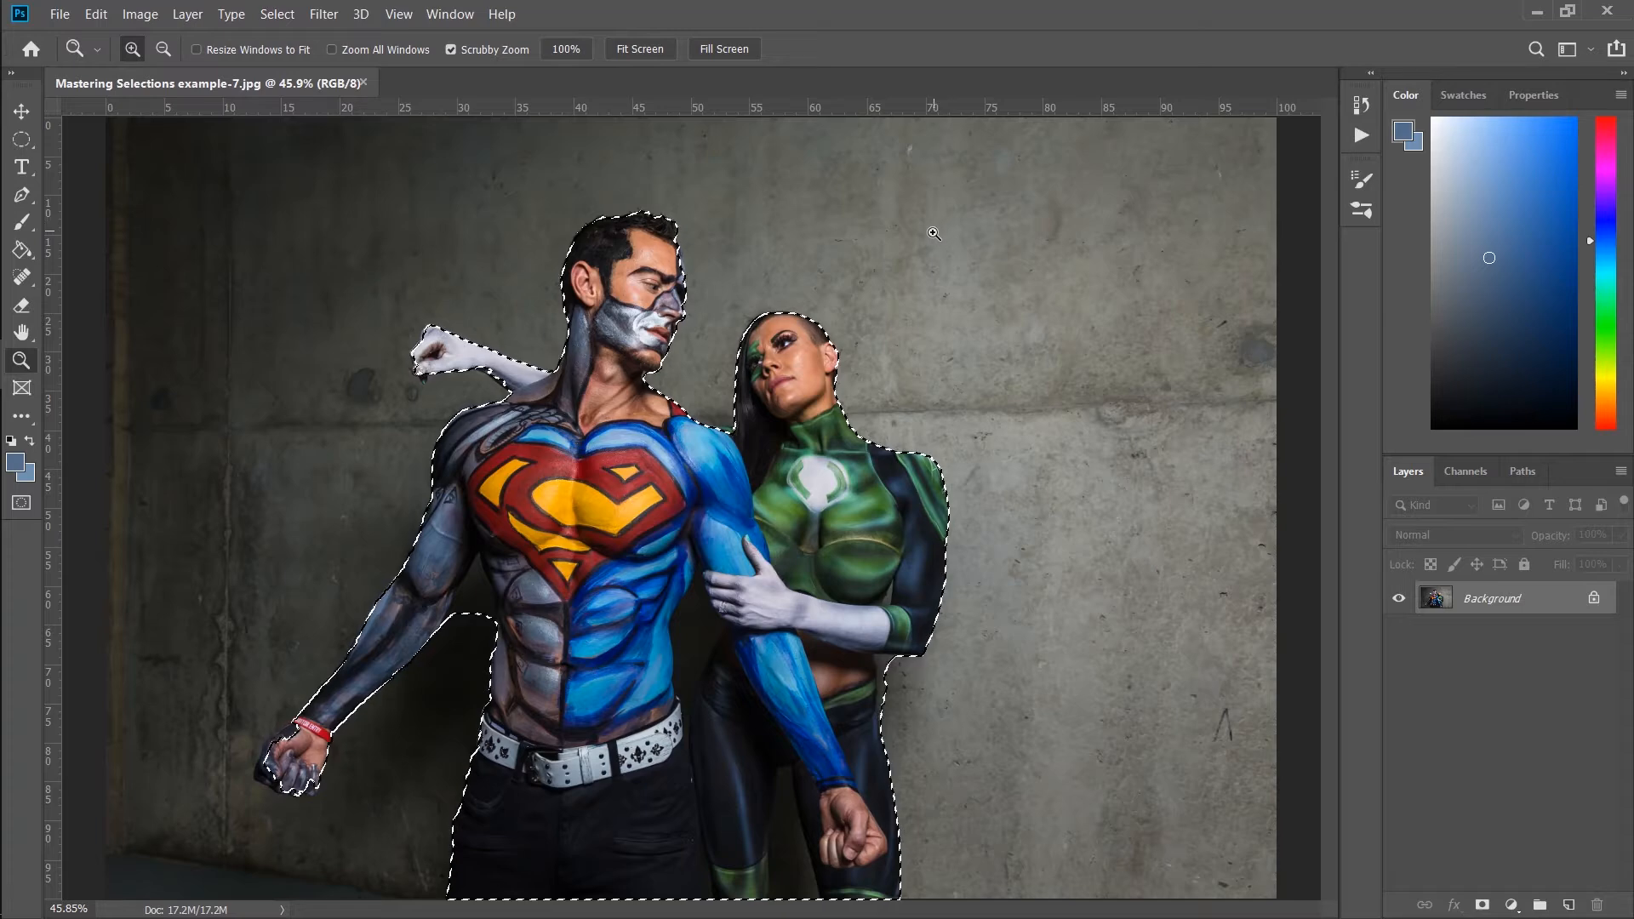
# - Examine the selection edges up close around the man's fist, forearm, waist and torso
pyautogui.moveTo(830, 344); pyautogui.dragTo(867, 347)
pyautogui.moveTo(350, 285); pyautogui.dragTo(817, 349)
pyautogui.moveTo(388, 643); pyautogui.dragTo(678, 146)
pyautogui.moveTo(519, 600); pyautogui.dragTo(650, 201)
pyautogui.moveTo(518, 517); pyautogui.dragTo(608, 259)
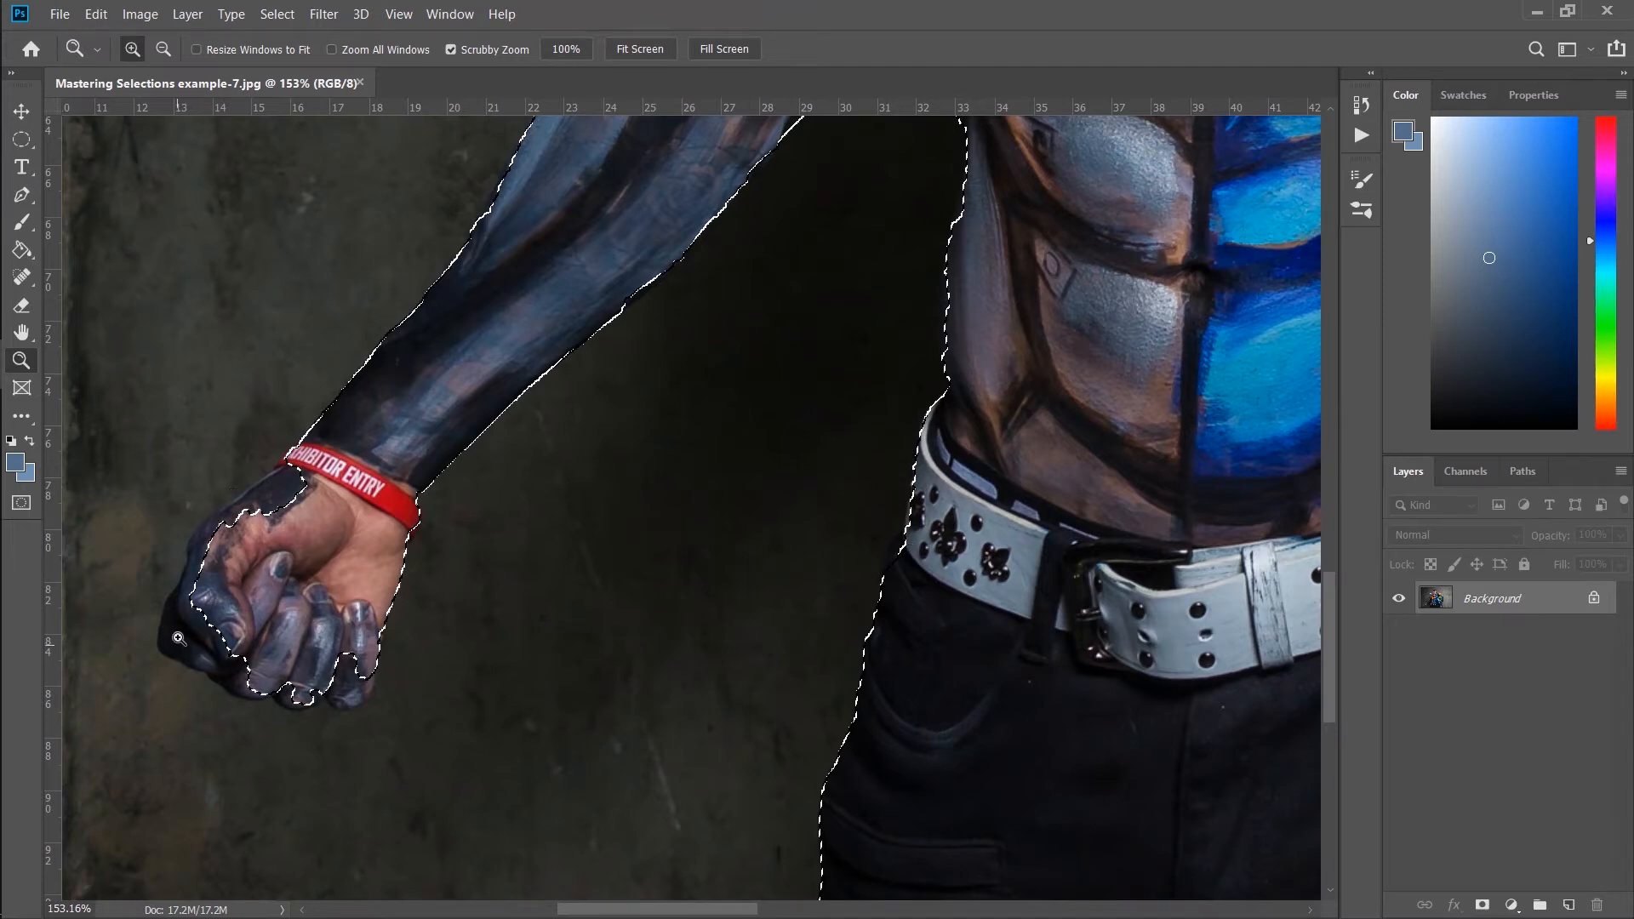
pyautogui.moveTo(613, 604); pyautogui.dragTo(643, 483)
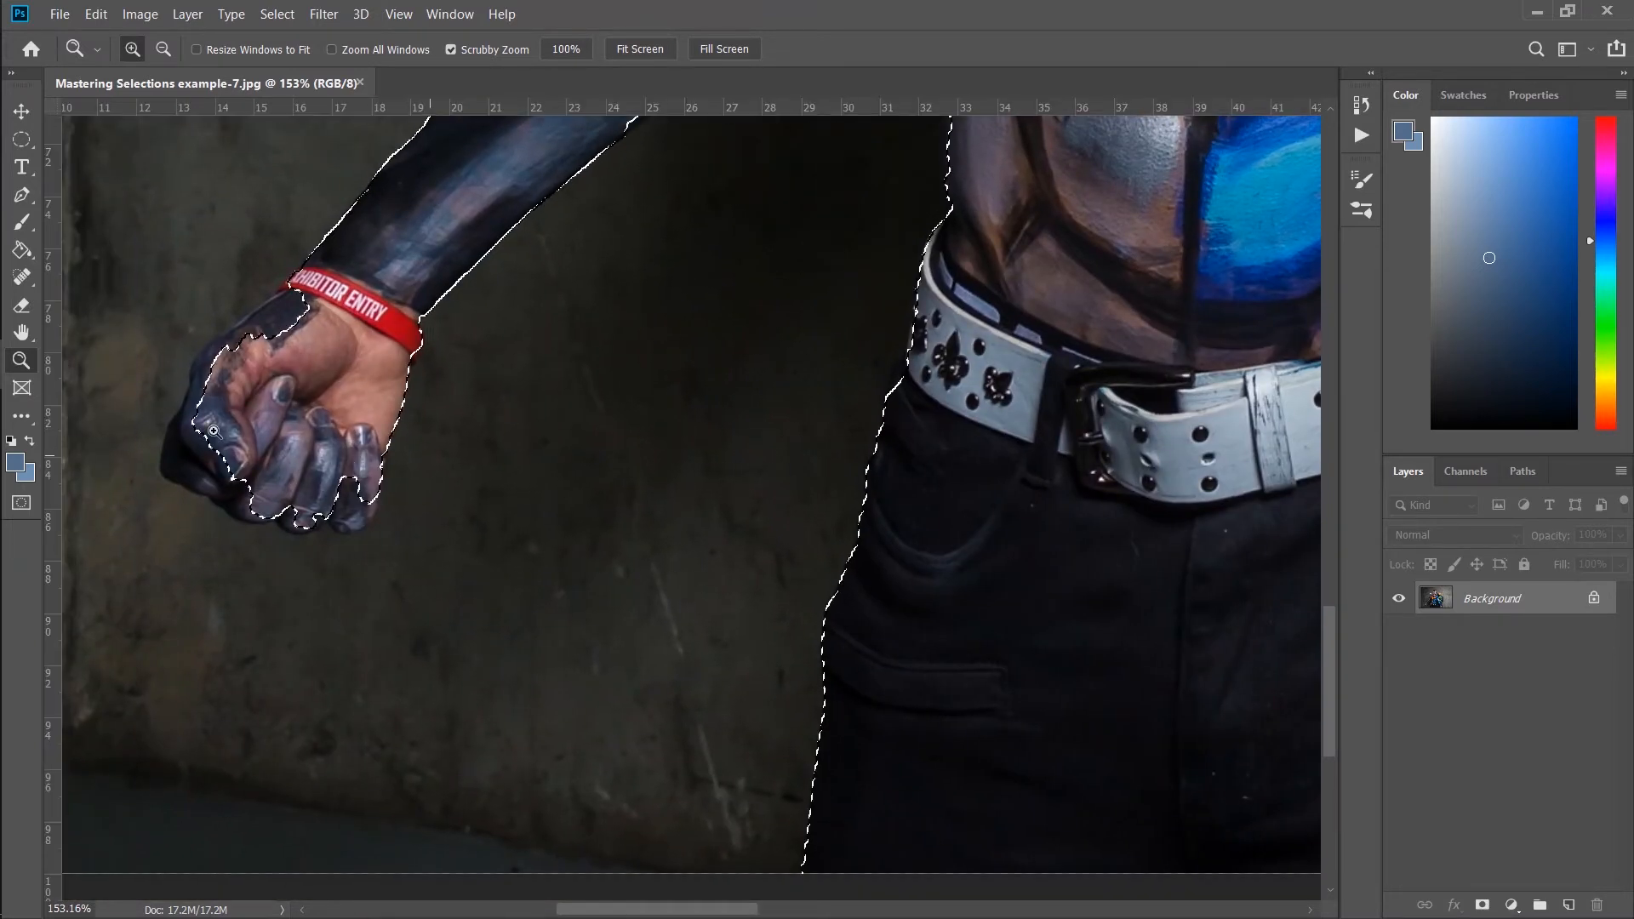
pyautogui.moveTo(853, 572); pyautogui.dragTo(423, 605)
pyautogui.moveTo(953, 145); pyautogui.dragTo(601, 499)
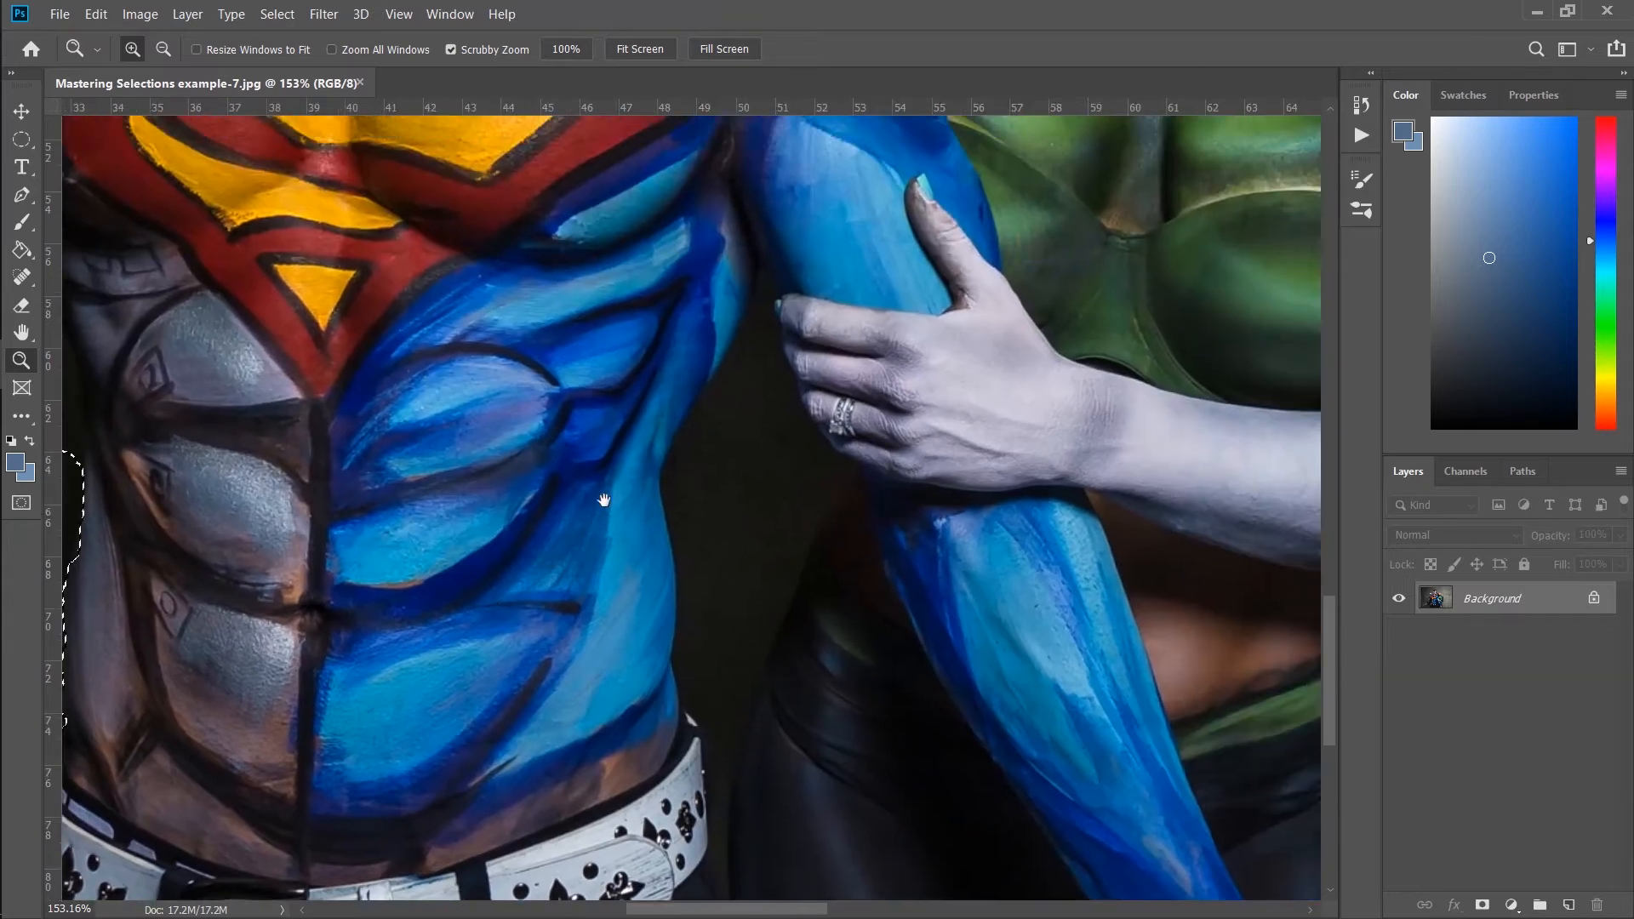
# - Turn the selection of the two body-painted people into a layer mask and inspect the cutout around their heads
pyautogui.moveTo(897, 267); pyautogui.dragTo(848, 315)
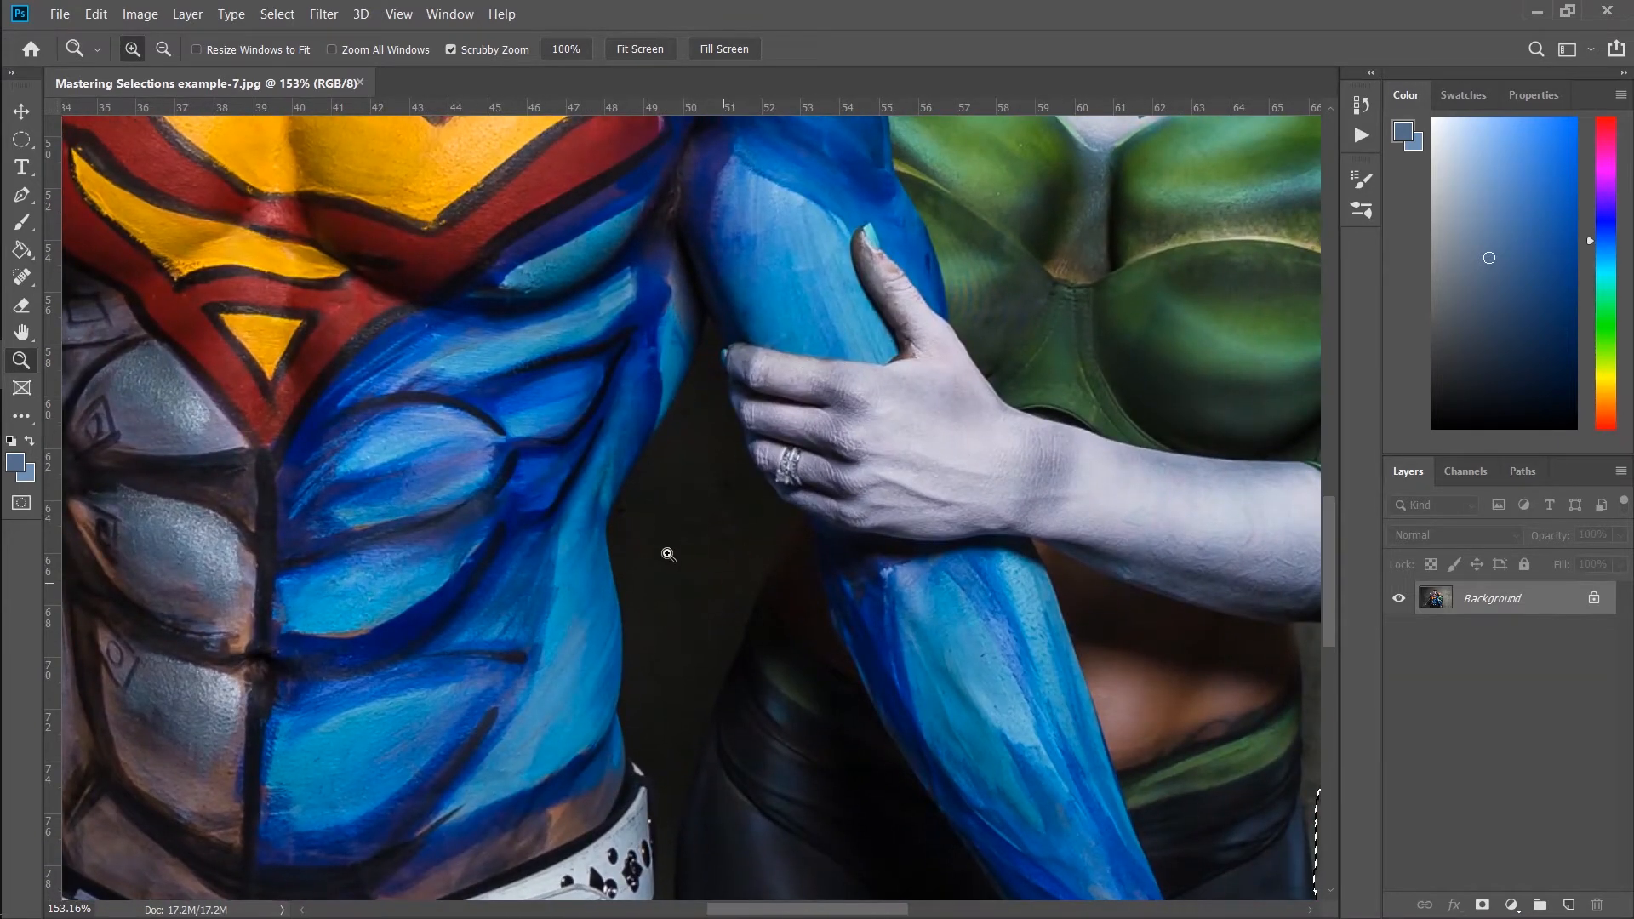
pyautogui.moveTo(712, 371); pyautogui.dragTo(920, 499)
pyautogui.moveTo(721, 464); pyautogui.dragTo(621, 526)
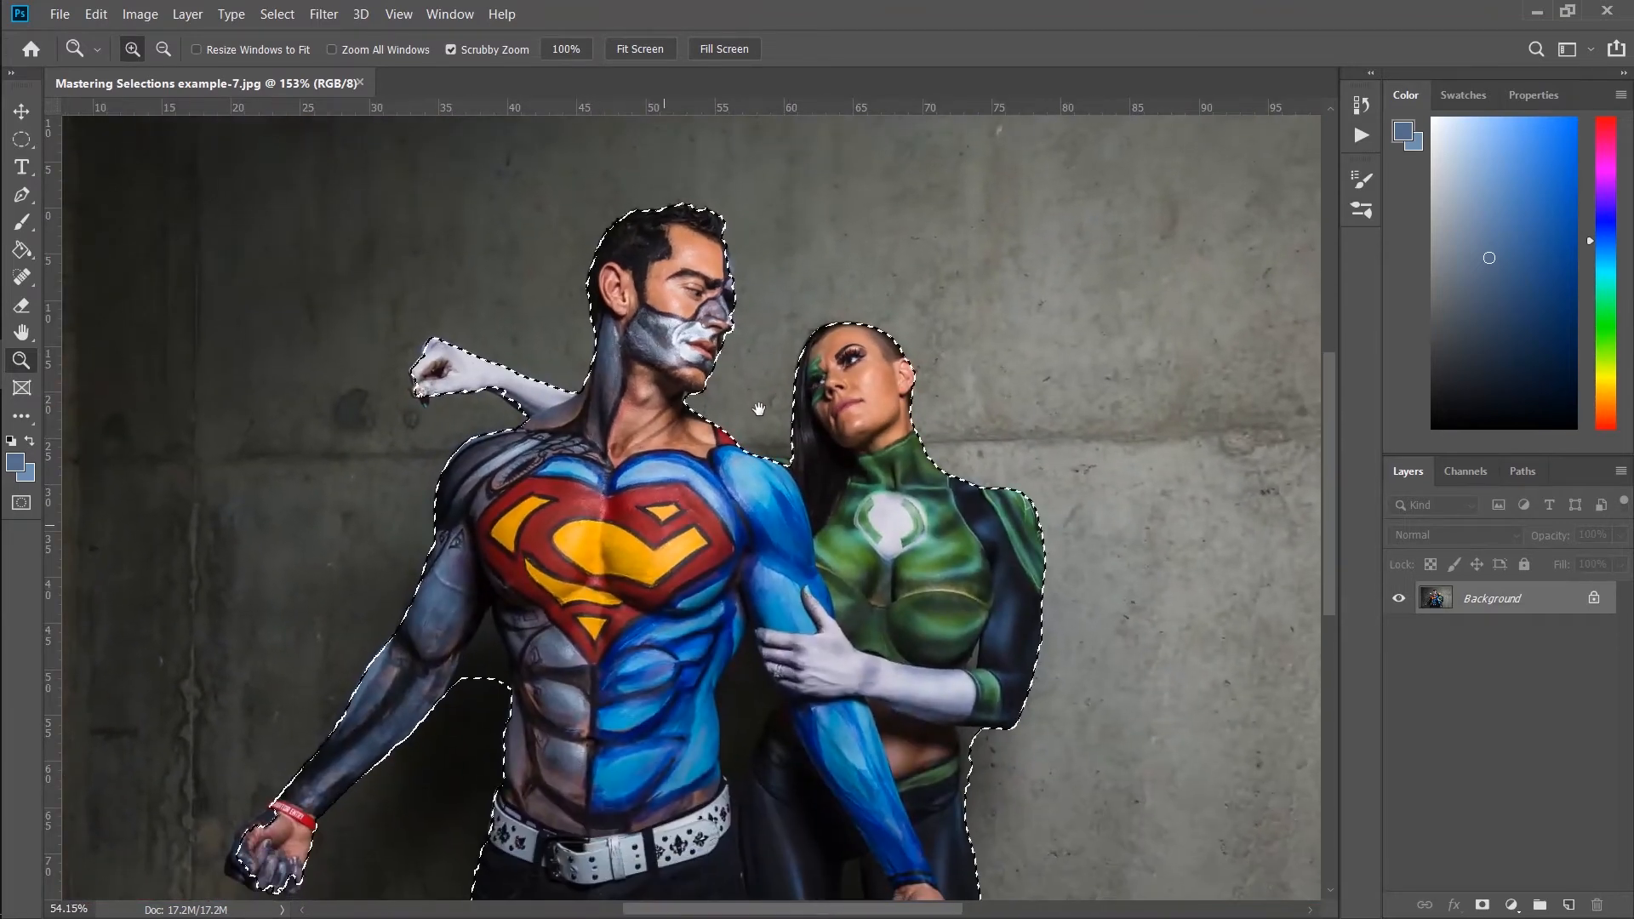
pyautogui.click(1481, 904)
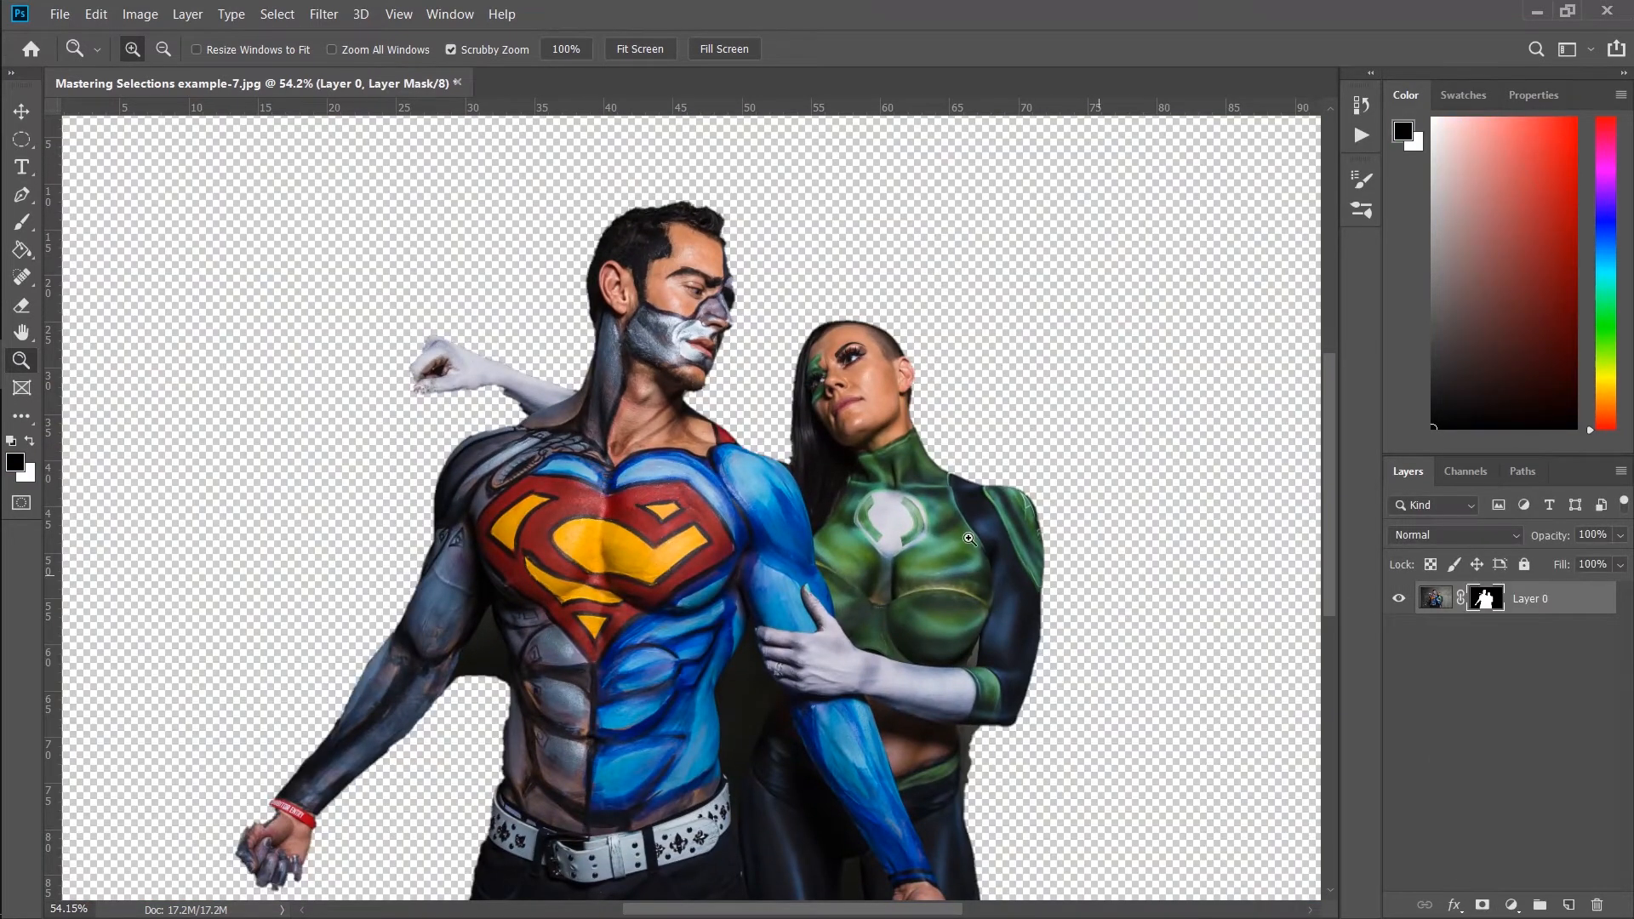
pyautogui.moveTo(733, 397); pyautogui.dragTo(567, 563)
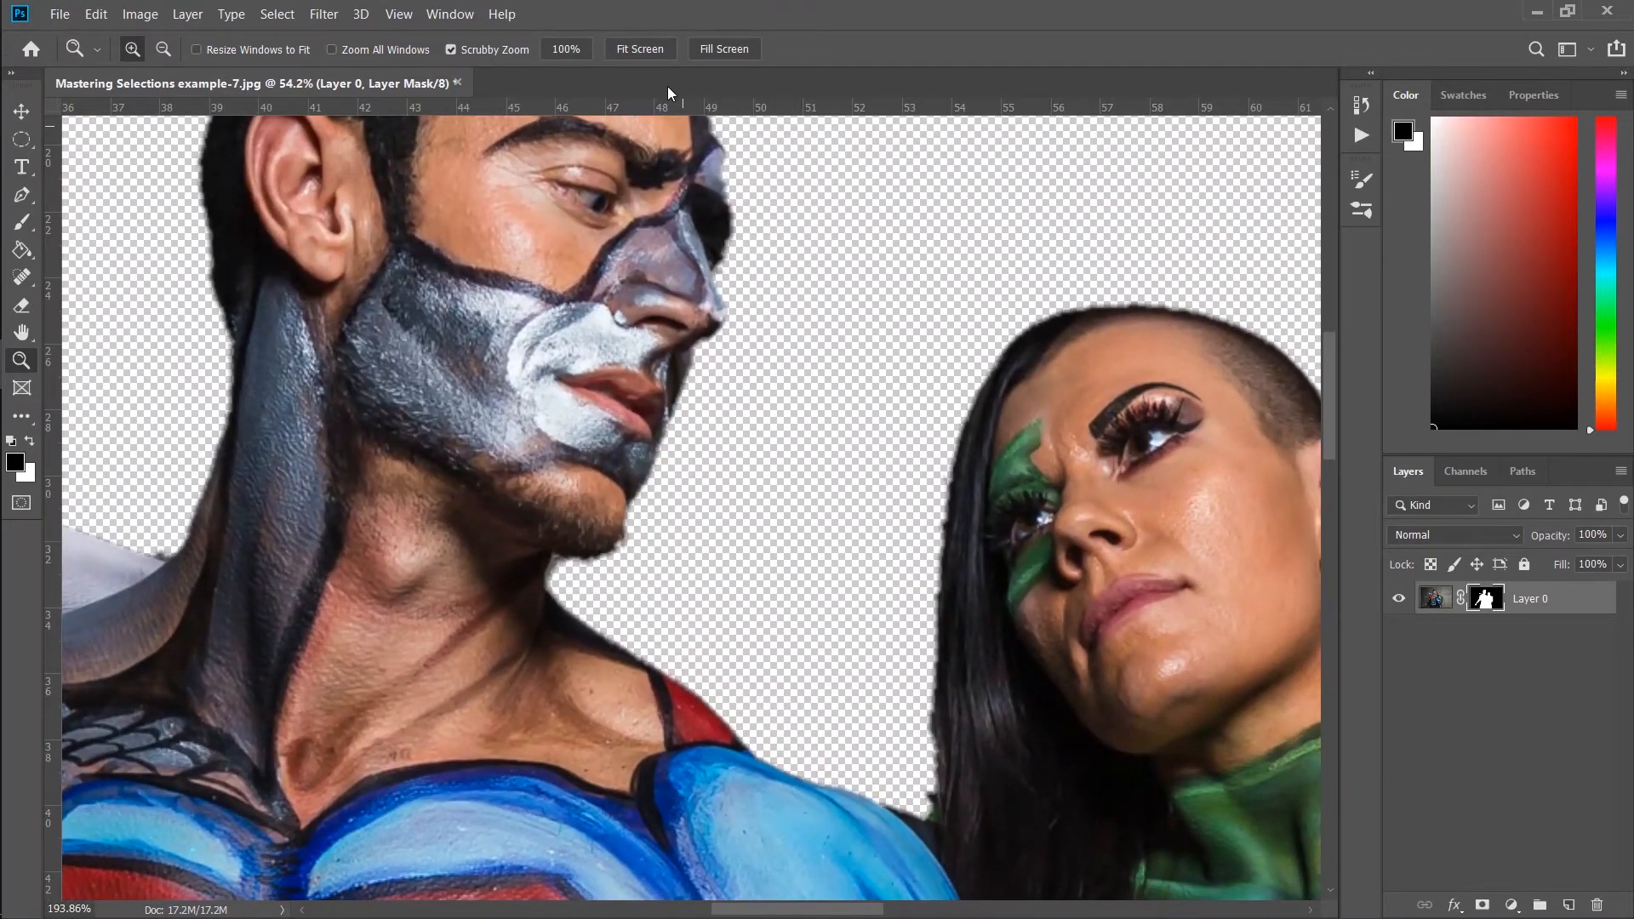
pyautogui.hotkey('ctrl', '0')
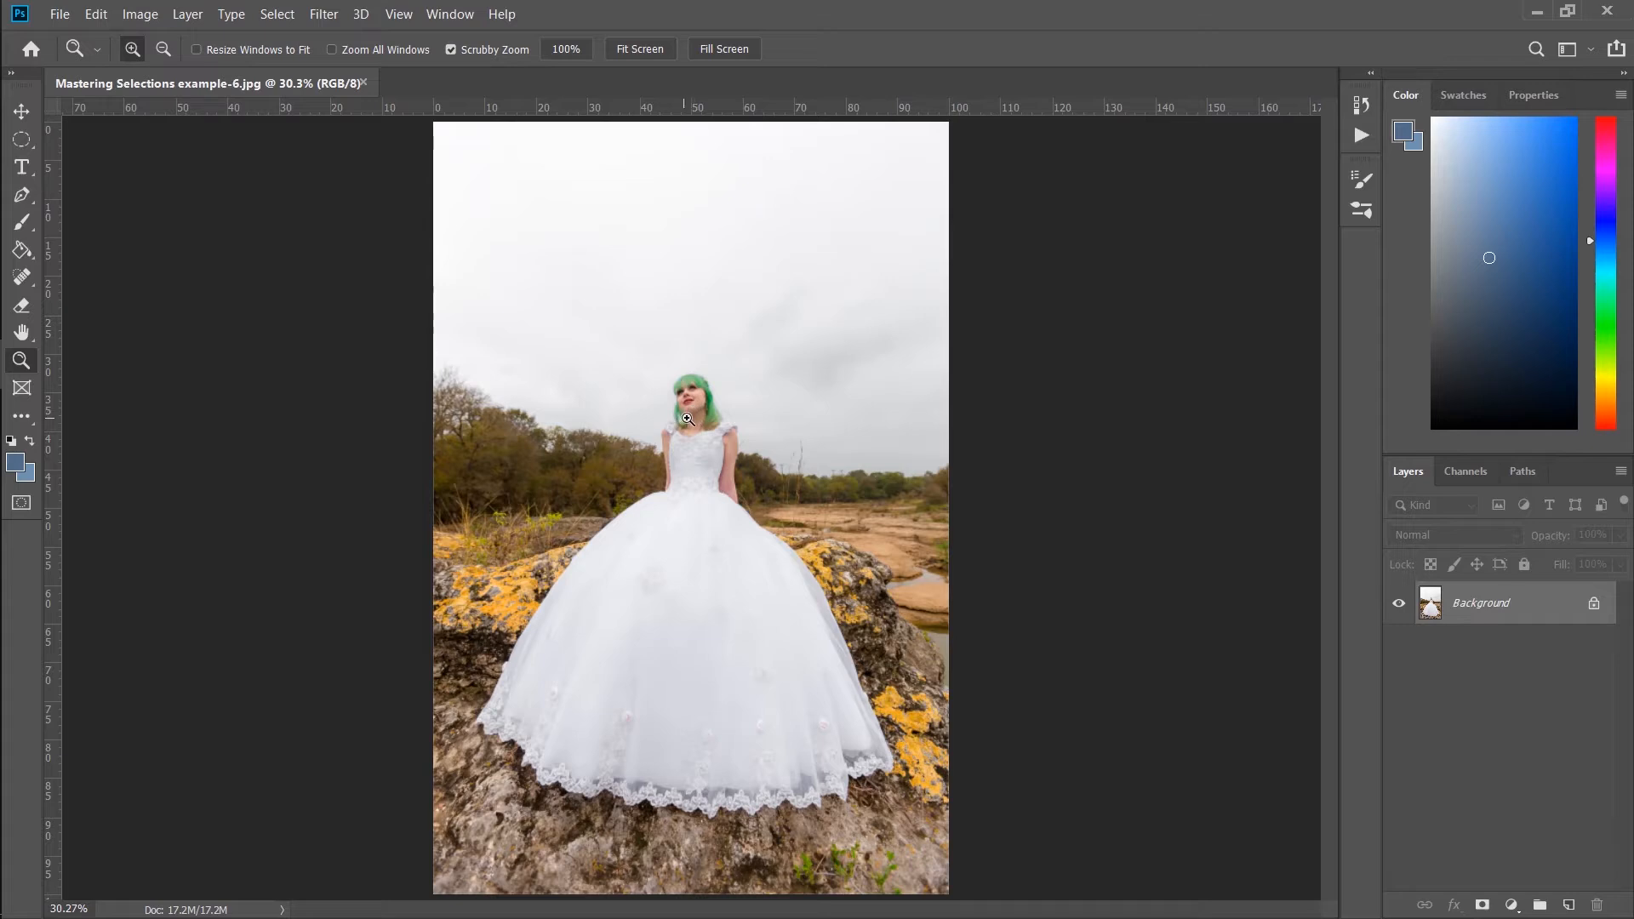
# - Select the green-haired woman's hair, face and bodice with the Quick Selection tool
pyautogui.press('m')
pyautogui.press('z')
pyautogui.moveTo(694, 407); pyautogui.dragTo(623, 399)
pyautogui.moveTo(729, 512); pyautogui.dragTo(719, 441)
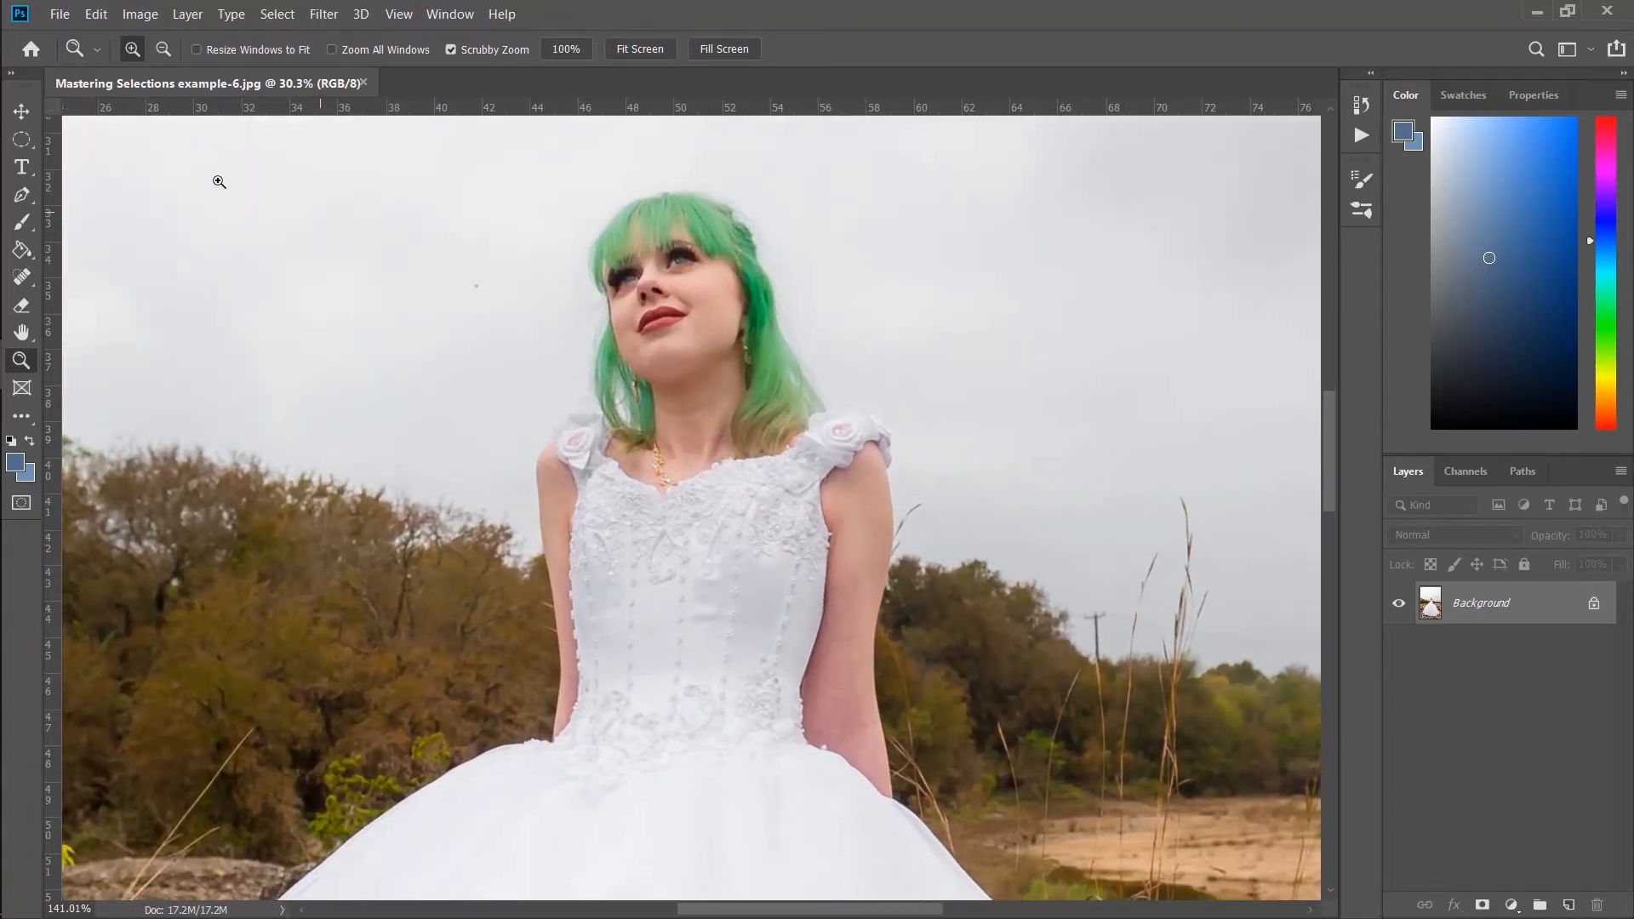
pyautogui.click(21, 140)
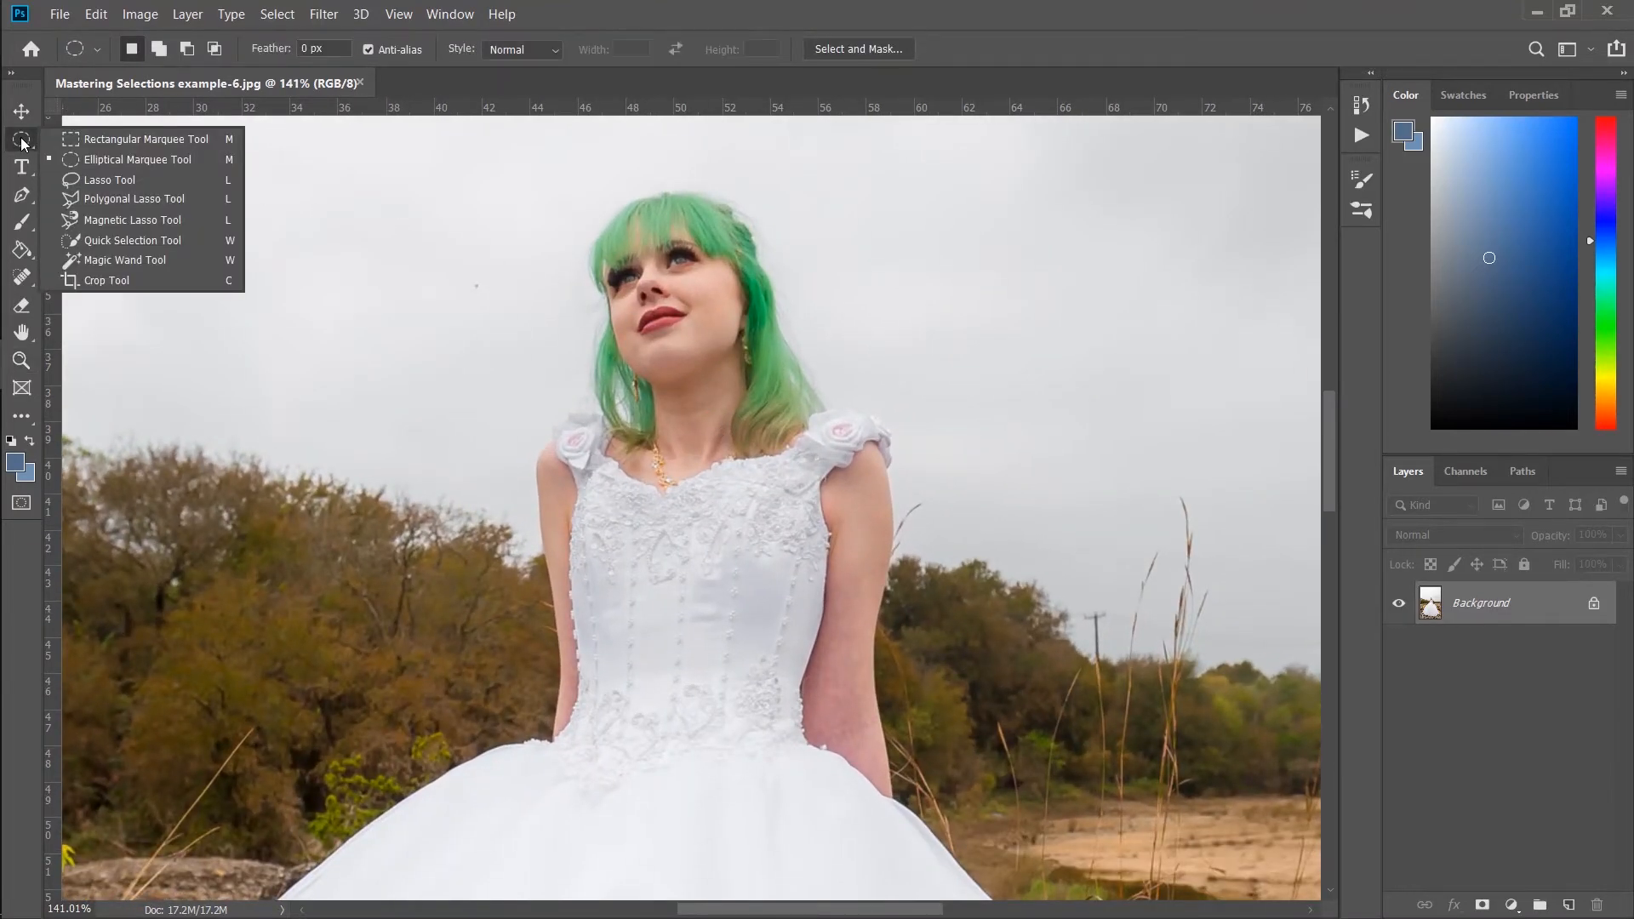
pyautogui.click(88, 141)
pyautogui.click(31, 142)
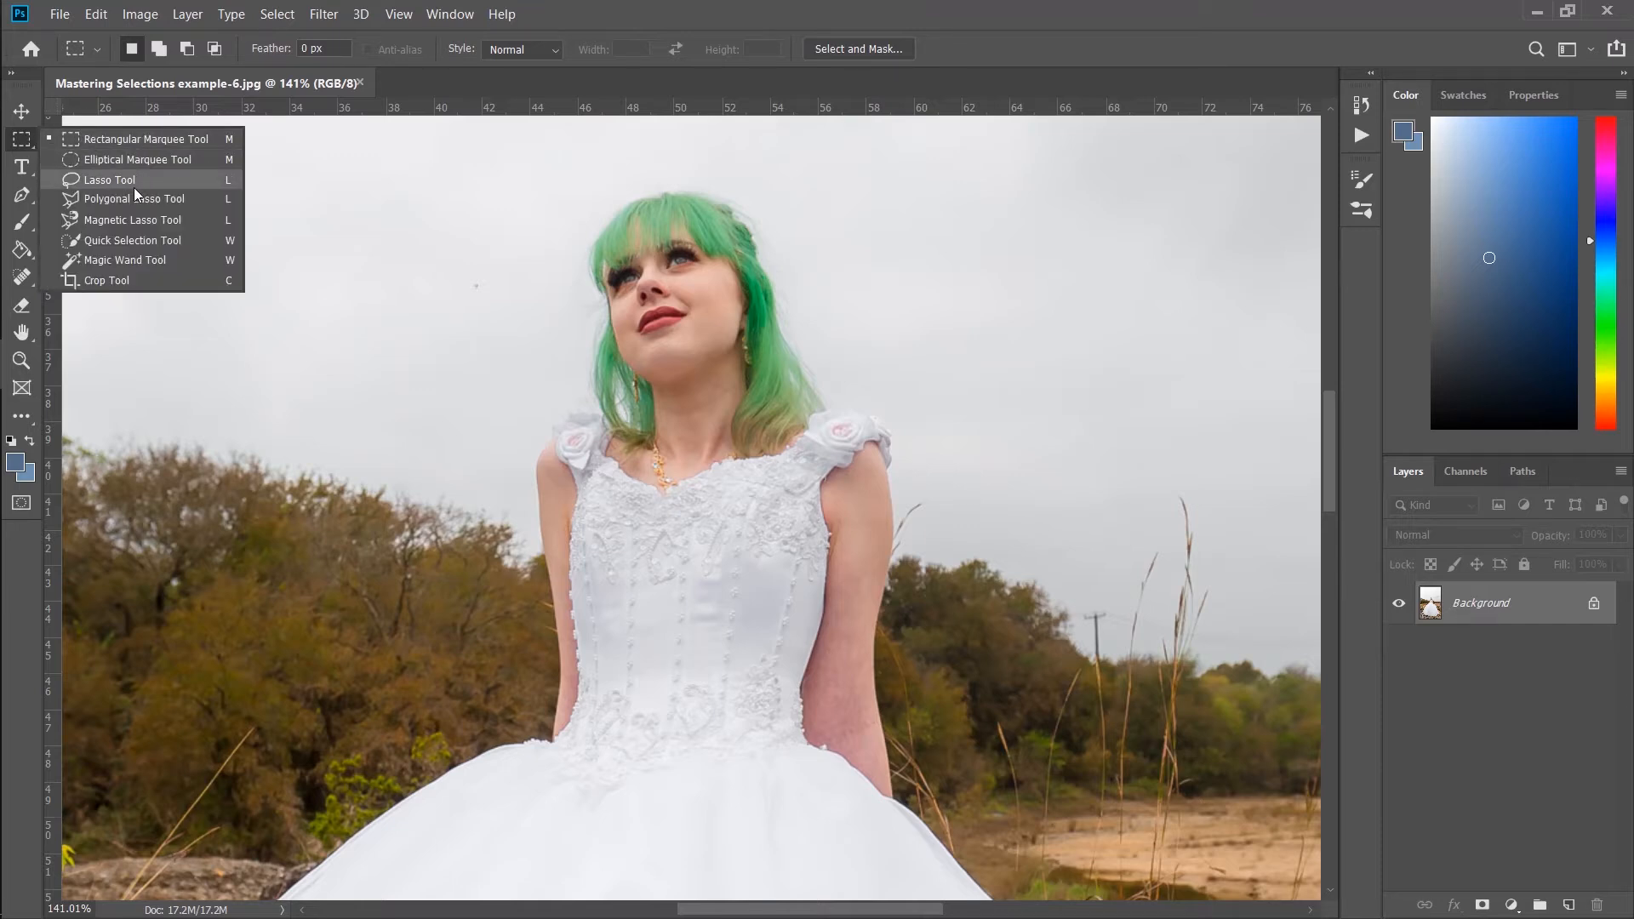
pyautogui.click(182, 240)
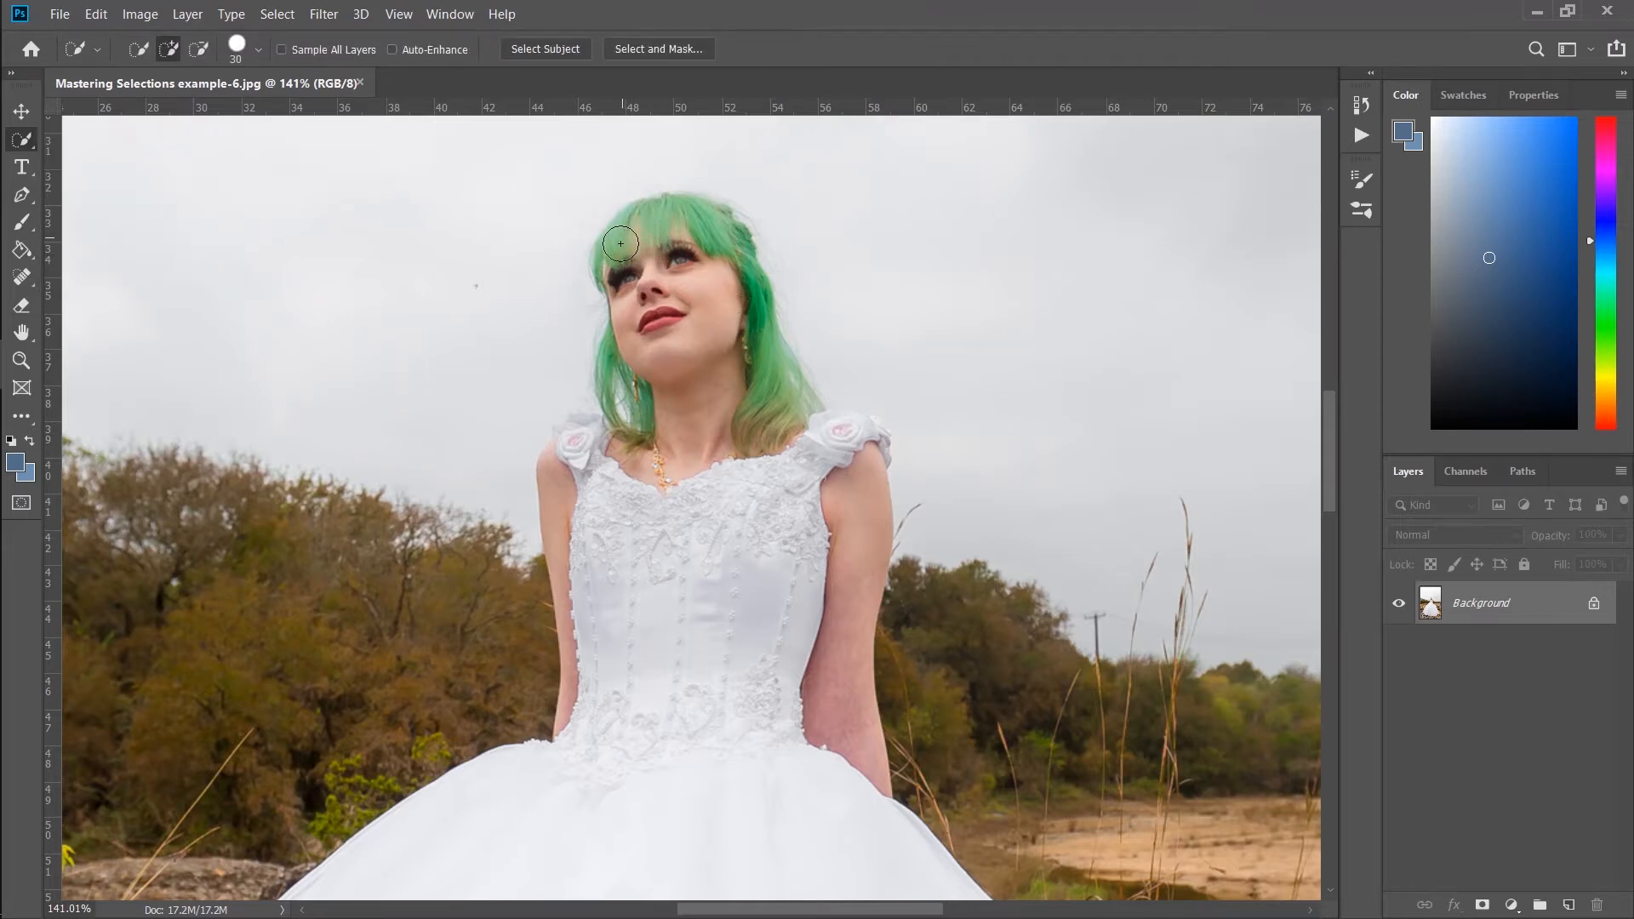
pyautogui.click(664, 232)
pyautogui.moveTo(672, 231)
pyautogui.mouseDown()
pyautogui.moveTo(701, 461)
pyautogui.moveTo(688, 604)
pyautogui.mouseUp()
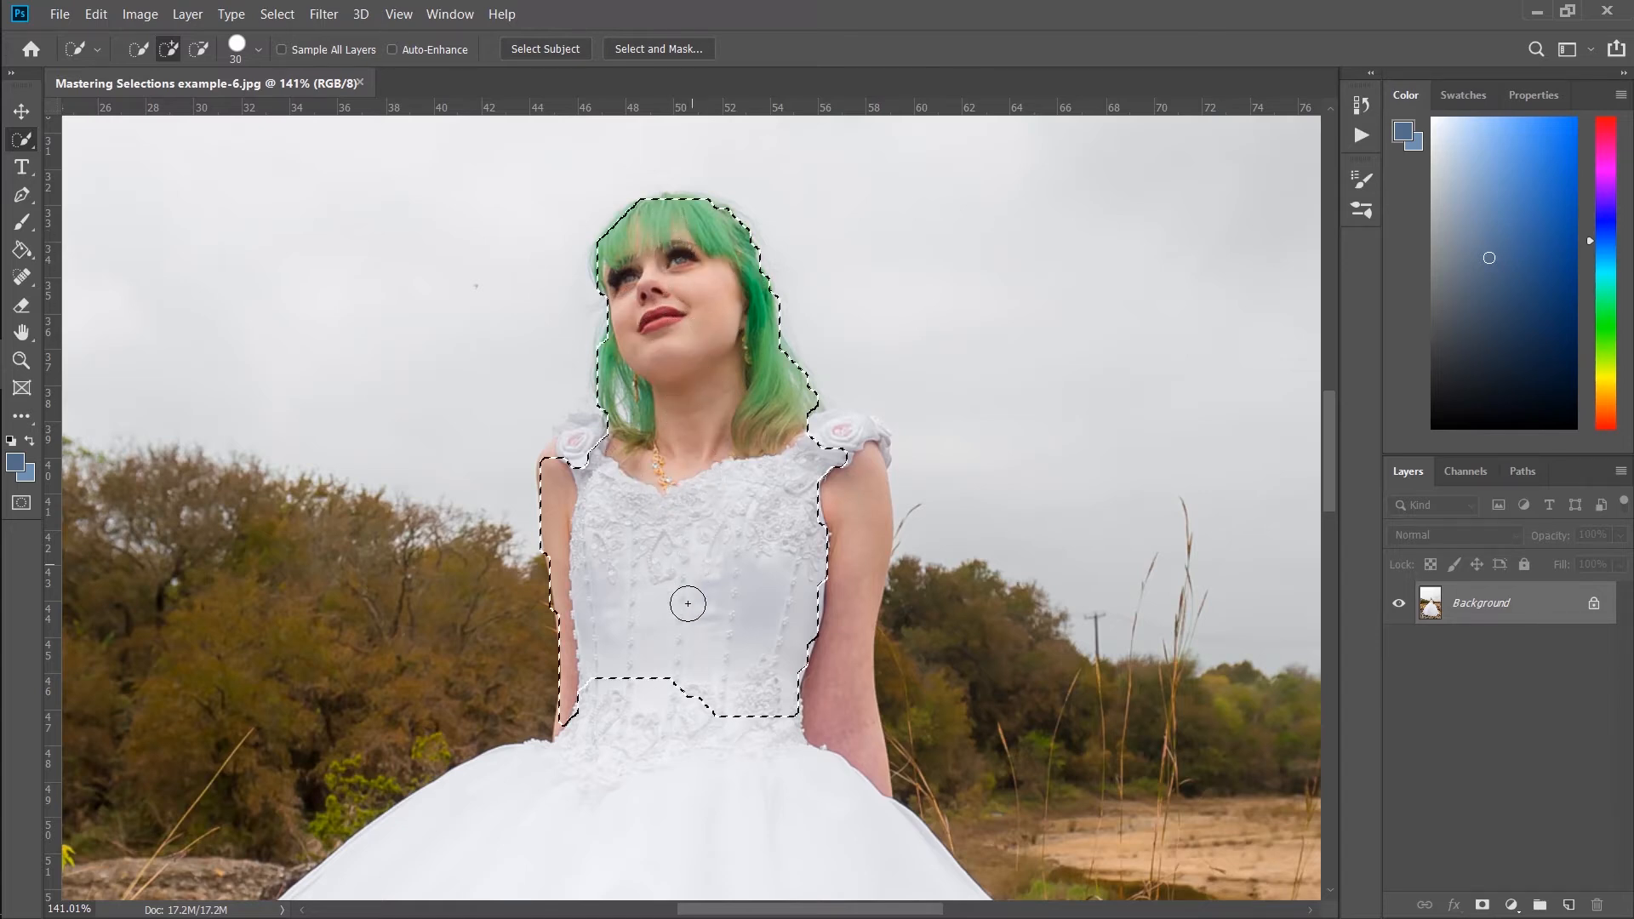
# - Add the shoulder flowers, the remaining arm and the wide white skirt to the Quick Selection
pyautogui.moveTo(595, 444)
pyautogui.mouseDown()
pyautogui.moveTo(566, 441)
pyautogui.moveTo(575, 430)
pyautogui.mouseUp()
pyautogui.moveTo(838, 436); pyautogui.dragTo(878, 439)
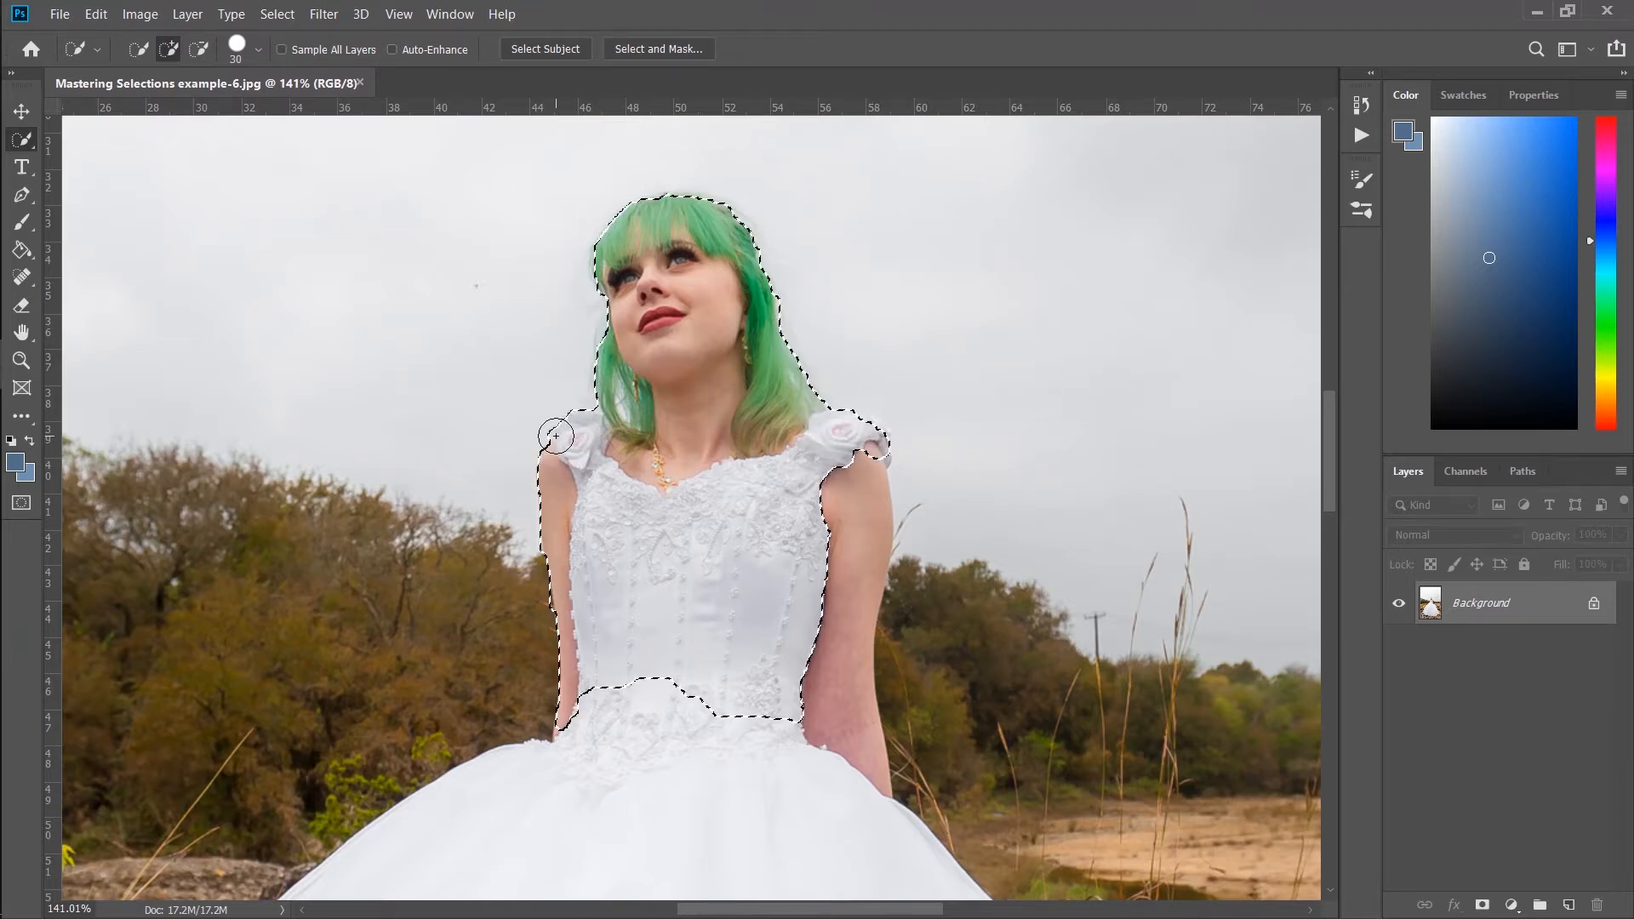
pyautogui.moveTo(811, 505)
pyautogui.mouseDown()
pyautogui.moveTo(800, 323)
pyautogui.moveTo(838, 477)
pyautogui.moveTo(817, 465)
pyautogui.mouseUp()
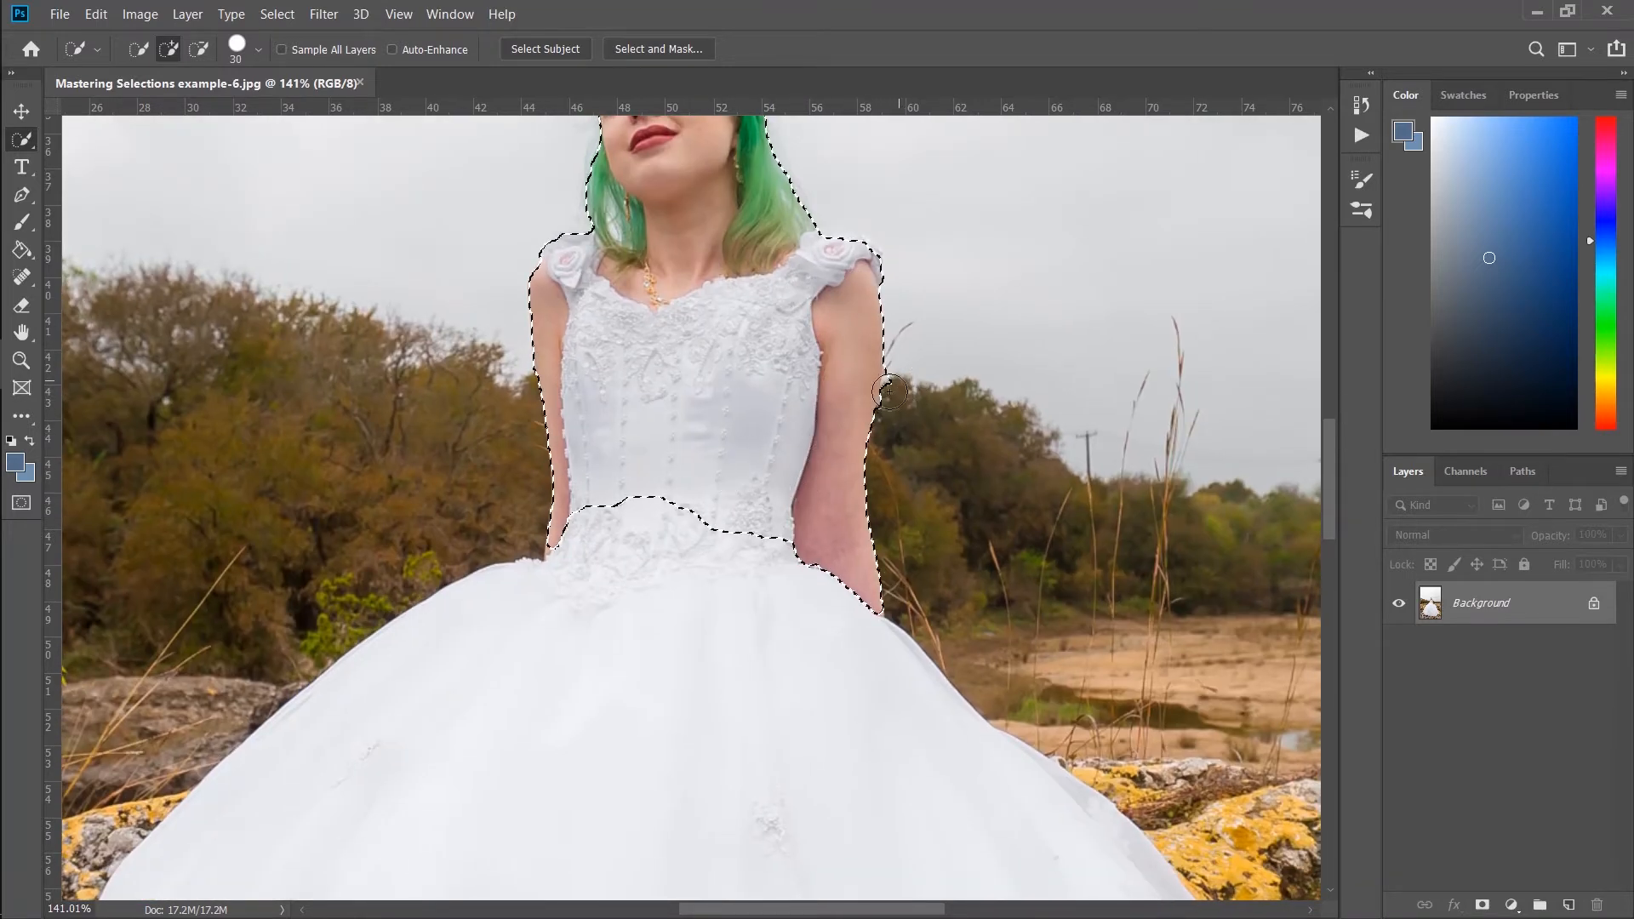
pyautogui.moveTo(584, 485)
pyautogui.mouseDown()
pyautogui.moveTo(549, 620)
pyautogui.moveTo(477, 677)
pyautogui.mouseUp()
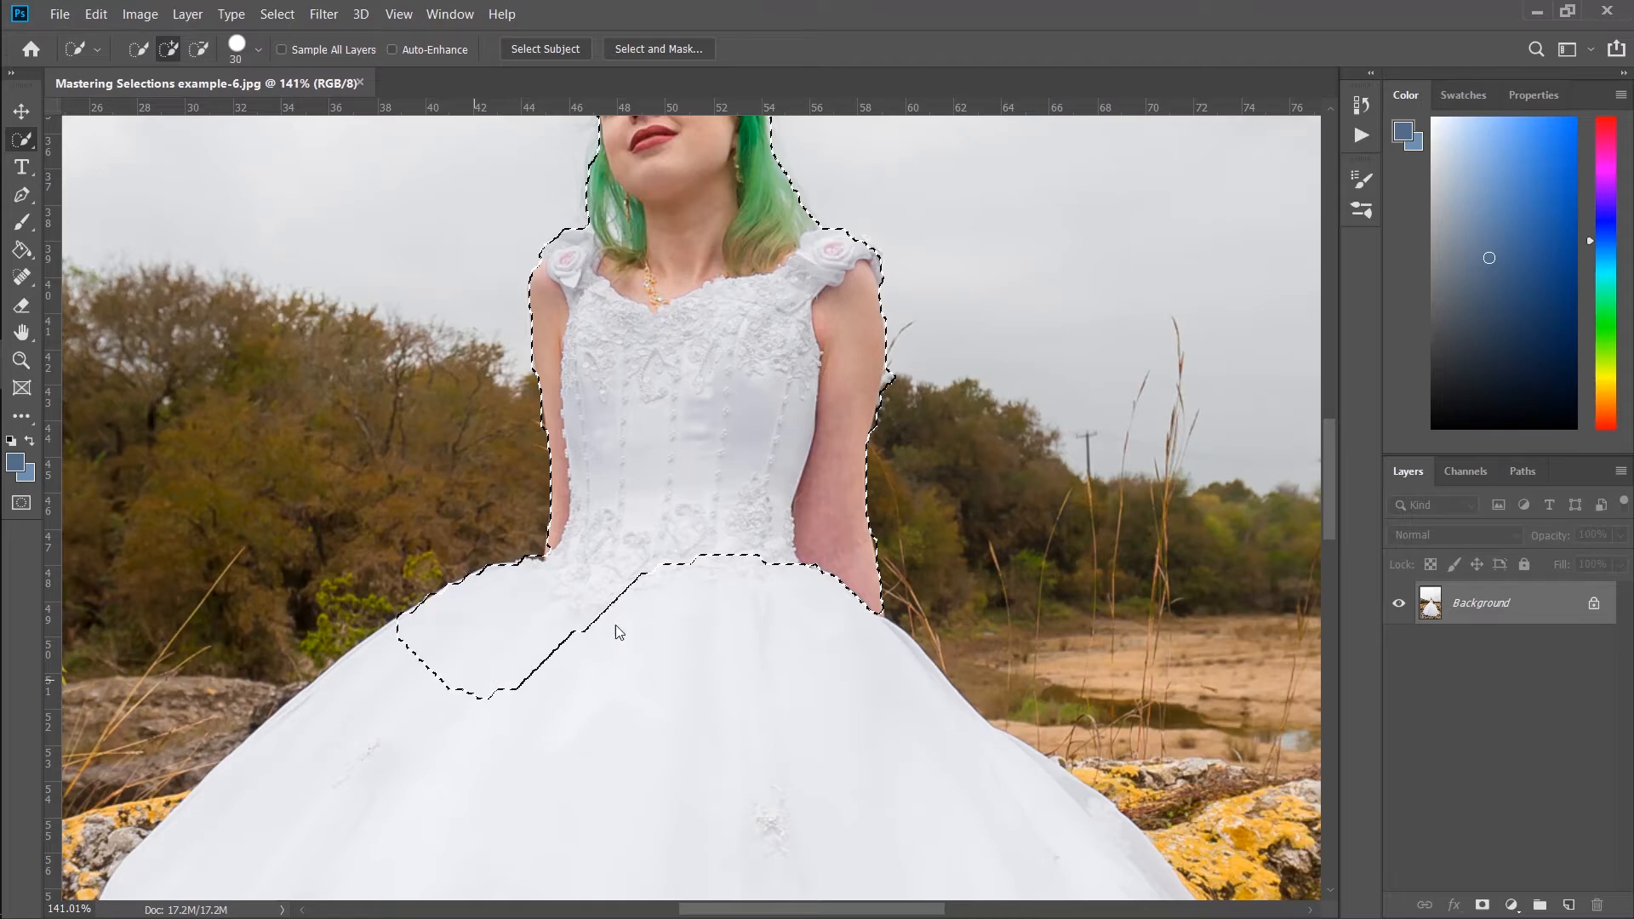
pyautogui.moveTo(762, 643); pyautogui.dragTo(719, 737)
# - Examine the selection edge down one side of the skirt, along the lace hem and back up to the head
pyautogui.moveTo(537, 588)
pyautogui.mouseDown()
pyautogui.moveTo(622, 445)
pyautogui.moveTo(726, 328)
pyautogui.mouseUp()
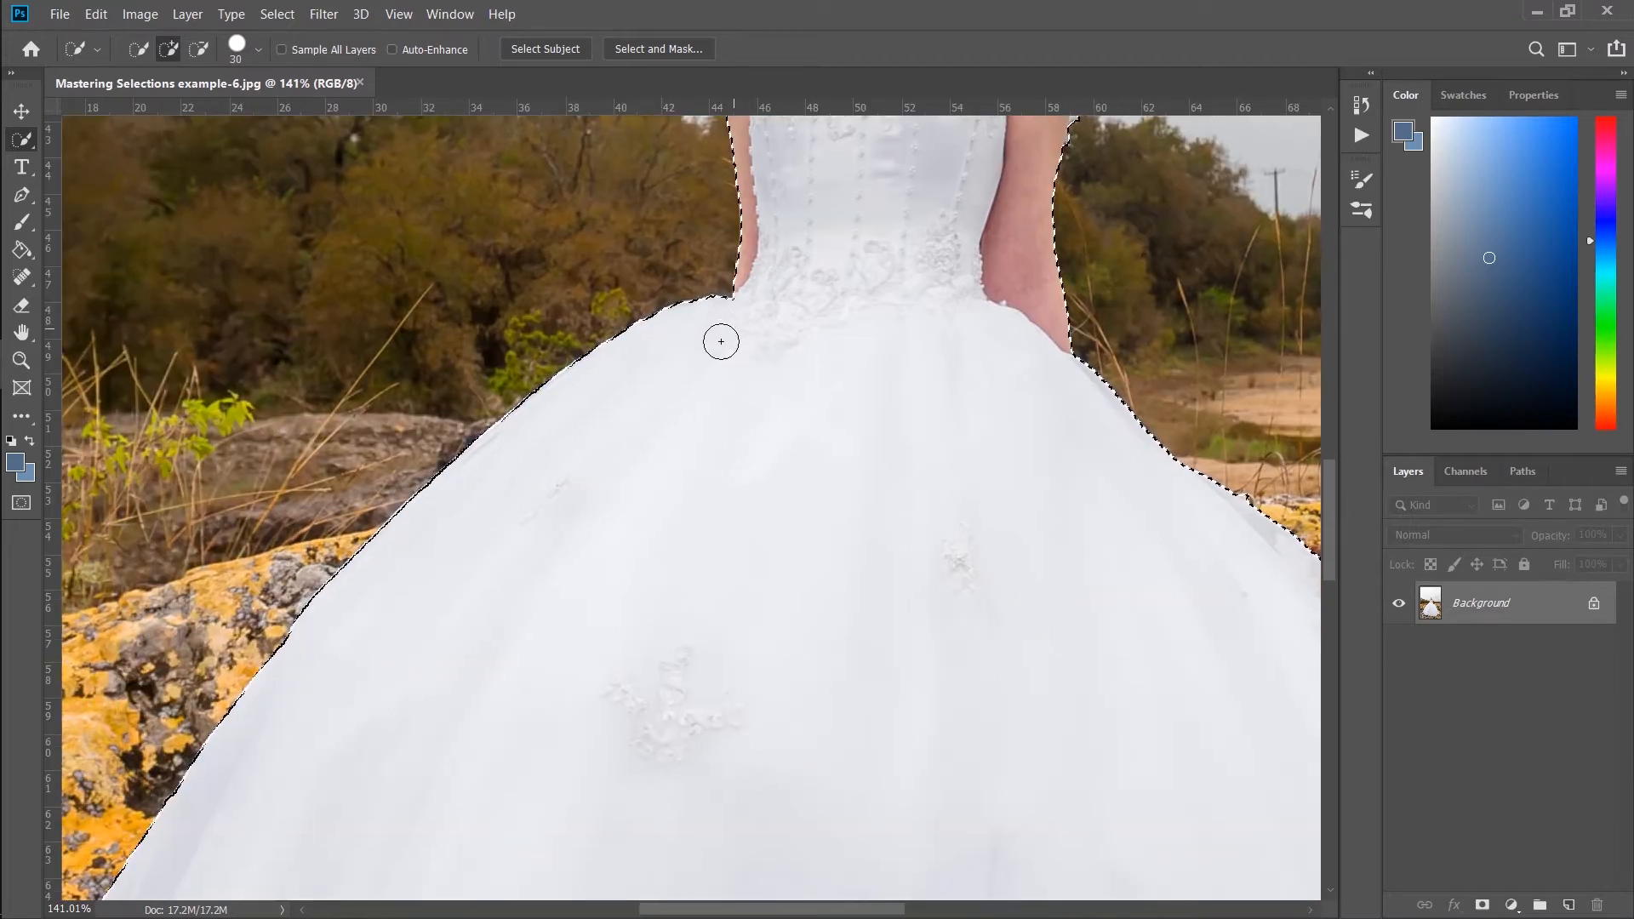
pyautogui.moveTo(571, 285); pyautogui.dragTo(594, 127)
pyautogui.moveTo(477, 580); pyautogui.dragTo(795, 234)
pyautogui.moveTo(602, 506); pyautogui.dragTo(627, 358)
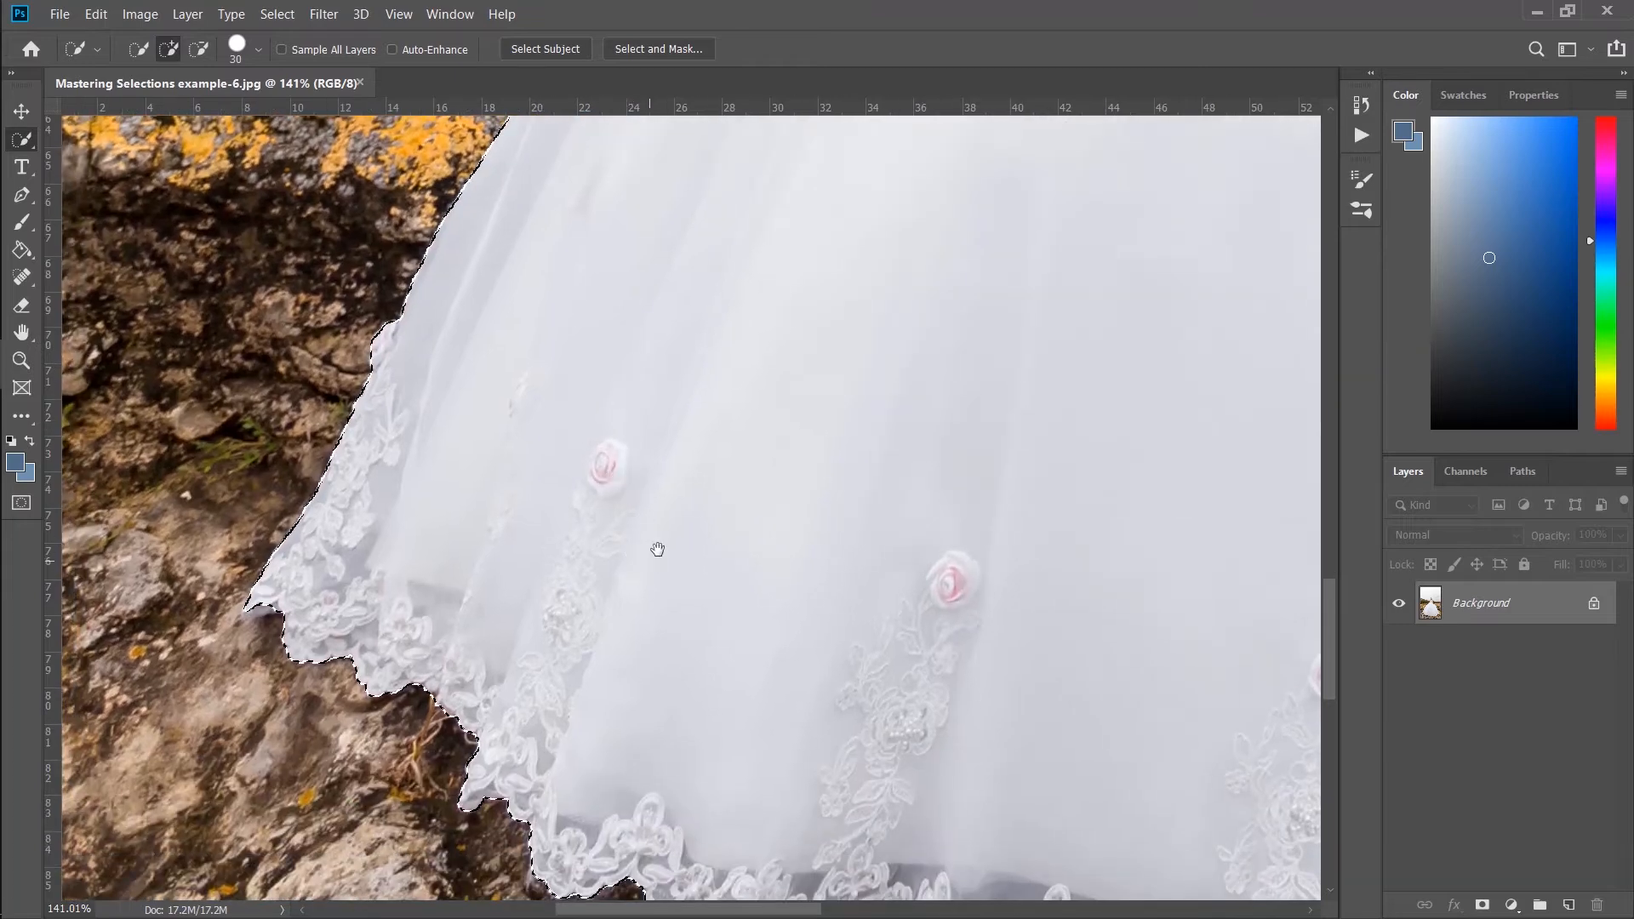
pyautogui.moveTo(653, 558); pyautogui.dragTo(528, 340)
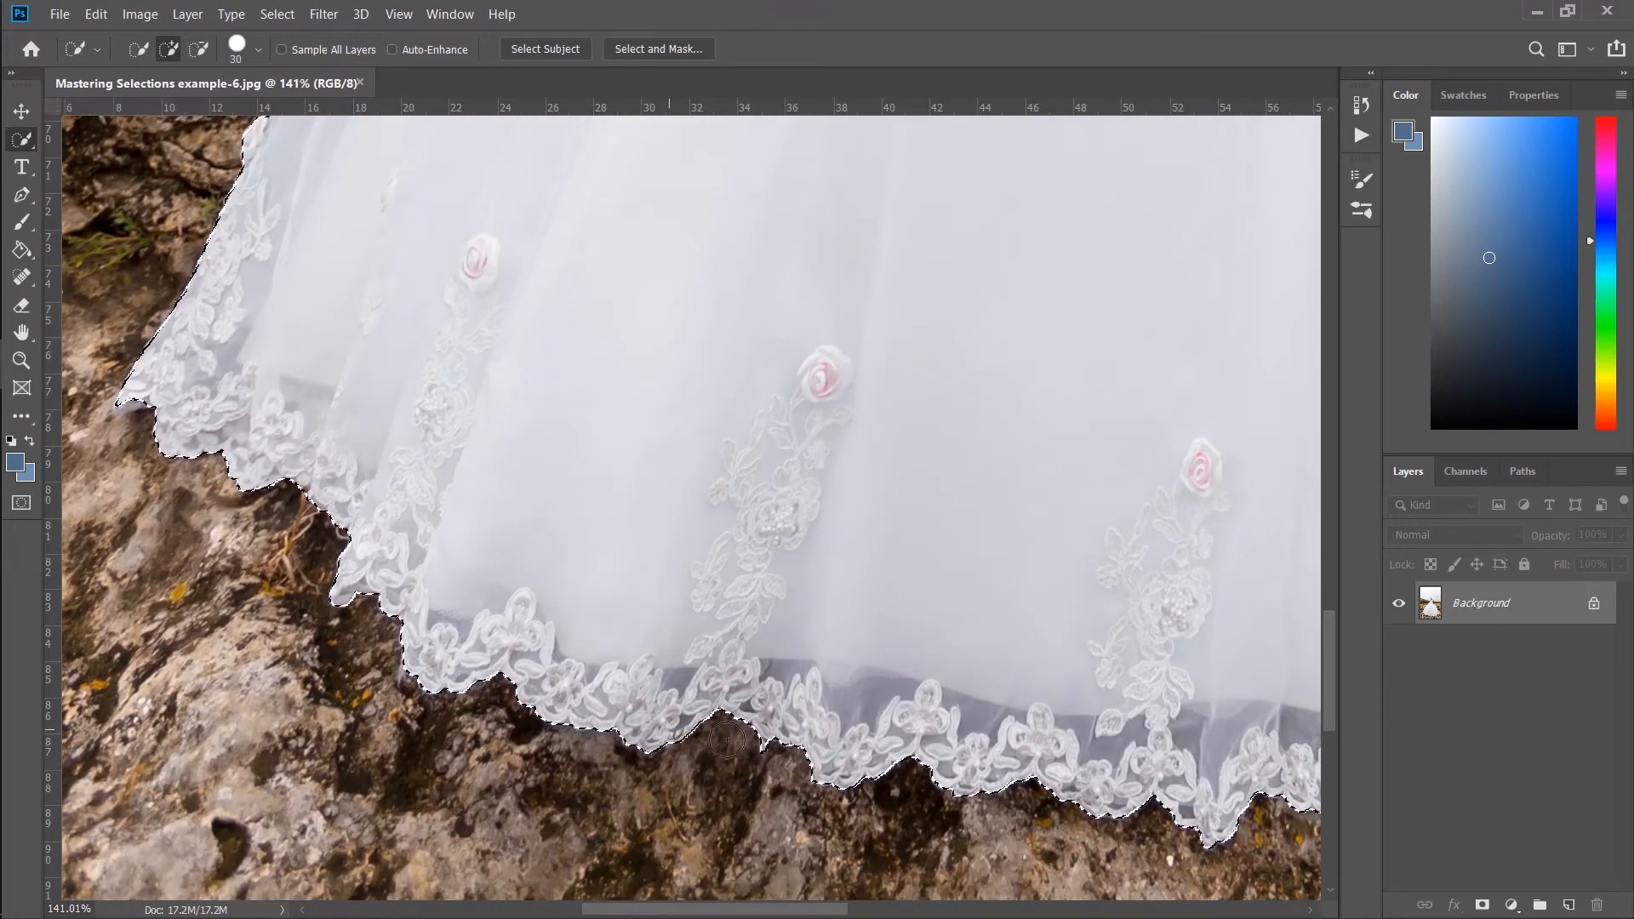
pyautogui.moveTo(1067, 677); pyautogui.dragTo(653, 540)
pyautogui.click(327, 508)
pyautogui.moveTo(839, 314); pyautogui.dragTo(802, 553)
pyautogui.moveTo(755, 372); pyautogui.dragTo(741, 728)
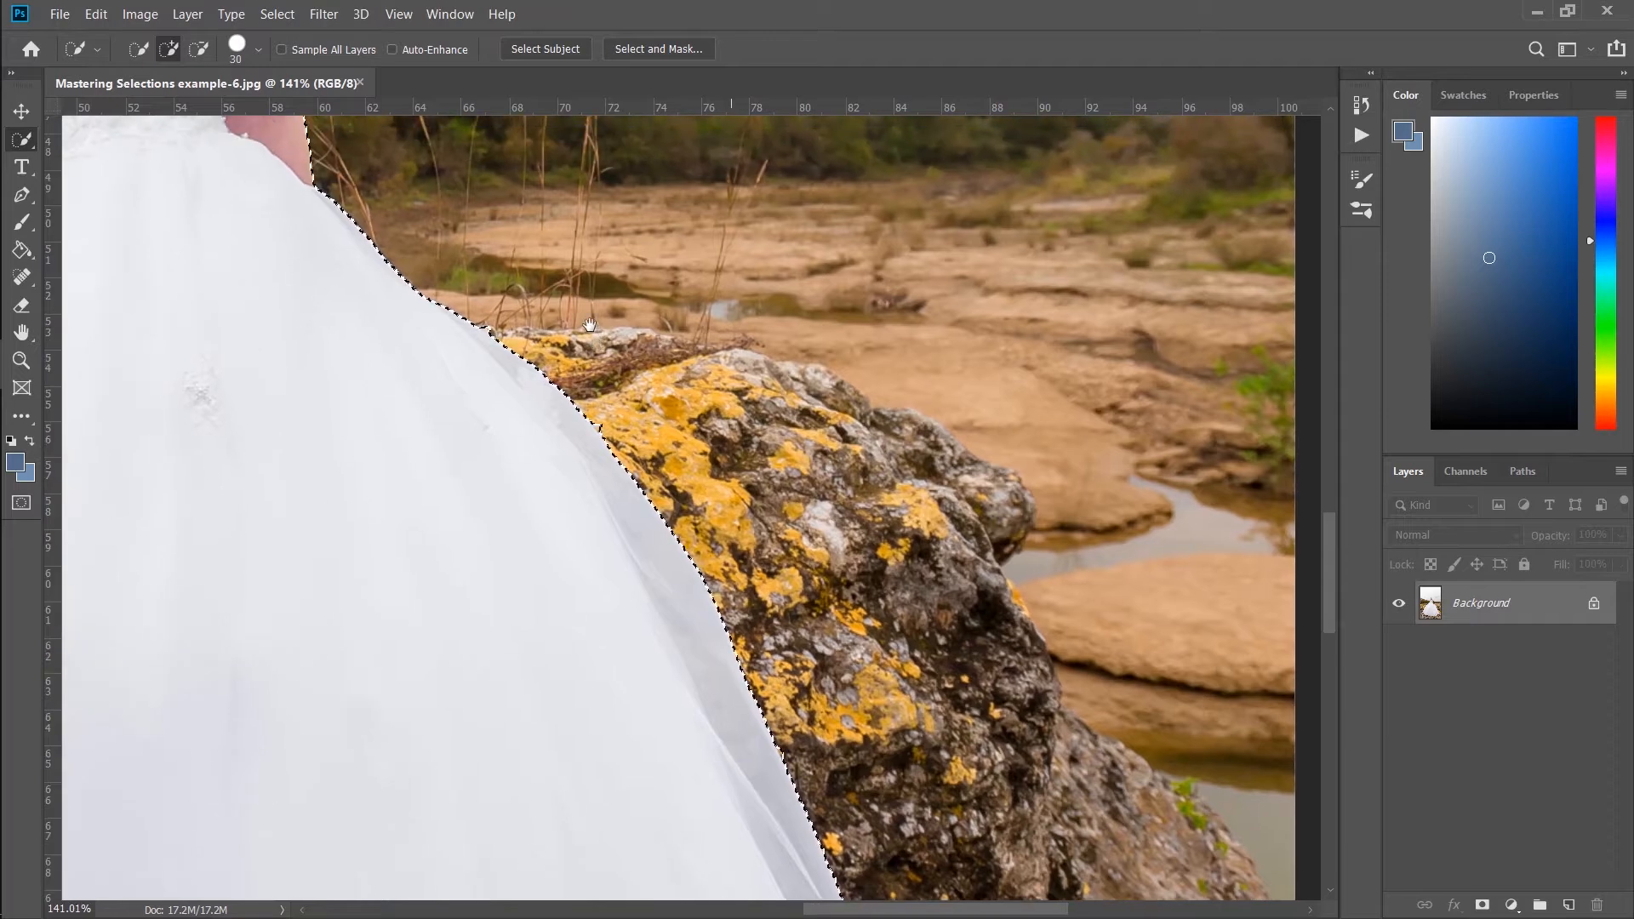
pyautogui.moveTo(753, 230); pyautogui.dragTo(760, 608)
pyautogui.moveTo(519, 363); pyautogui.dragTo(813, 651)
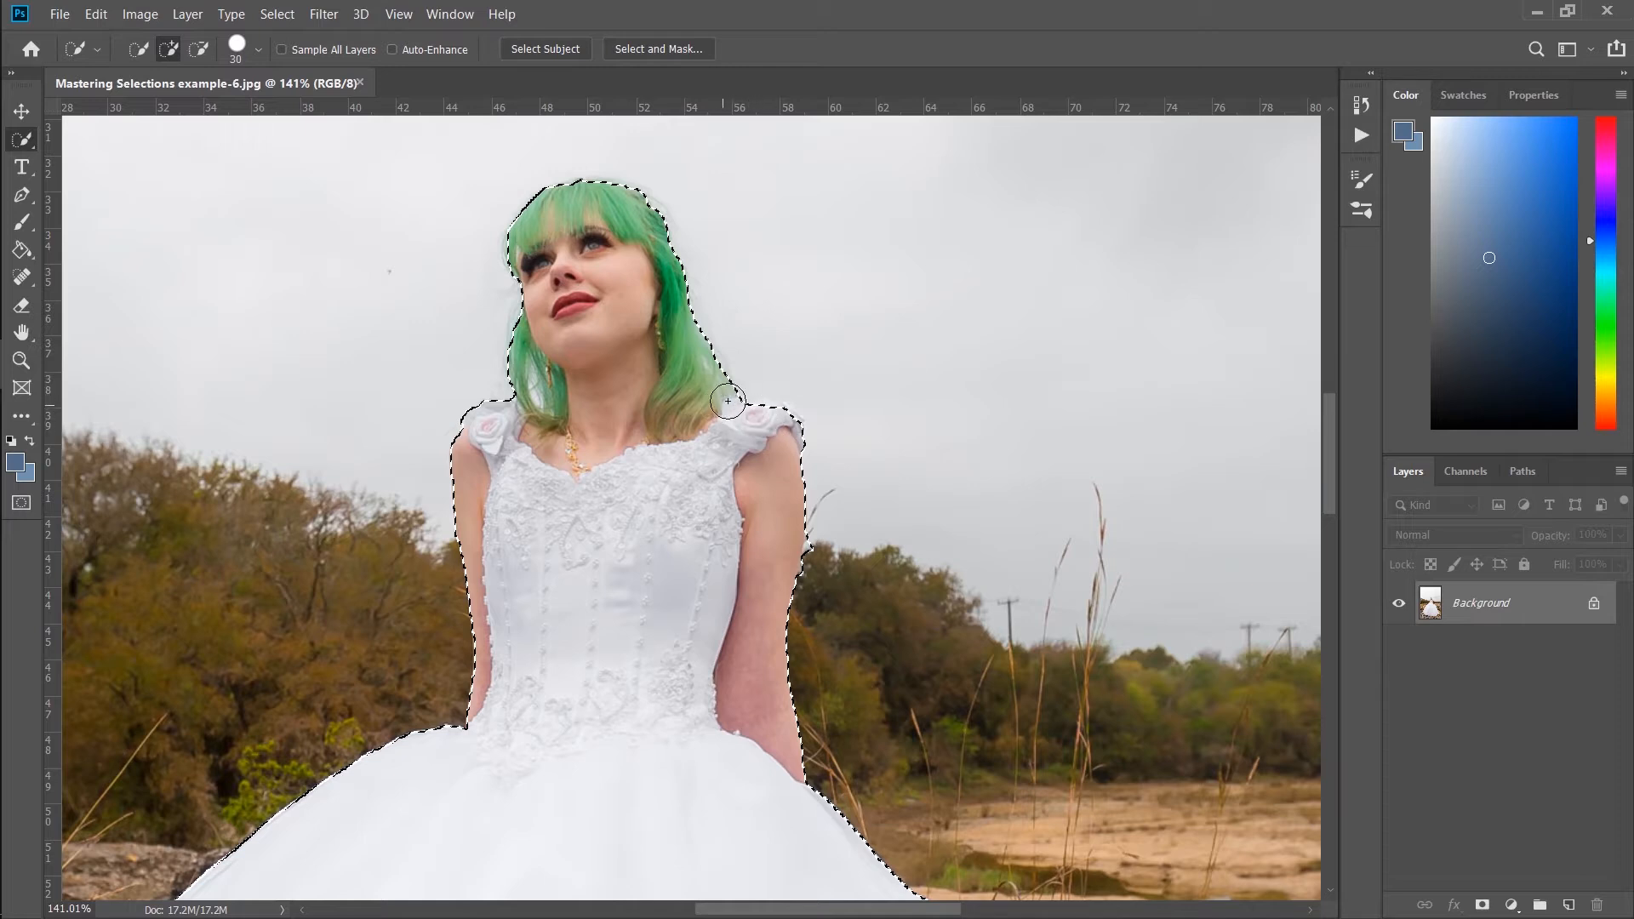
# - Extend the Quick Selection over the trees and dry ground beside the woman's right-hand arm in the photo
pyautogui.scroll(-3, 693, 555)
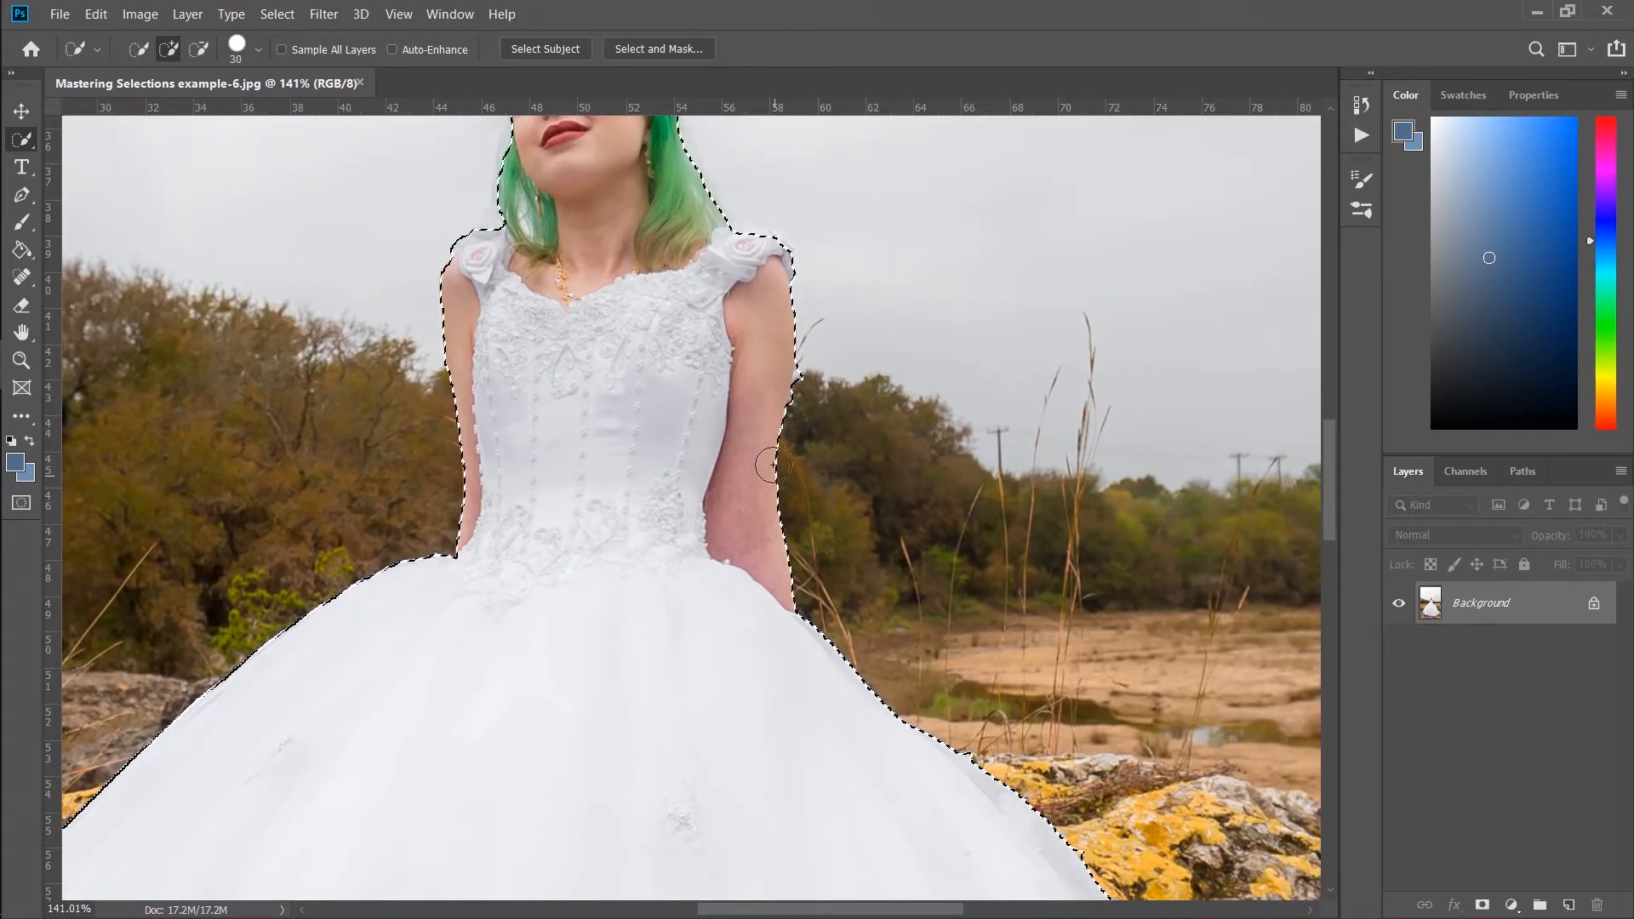
pyautogui.moveTo(796, 481)
pyautogui.mouseDown()
pyautogui.moveTo(858, 632)
pyautogui.moveTo(916, 574)
pyautogui.mouseUp()
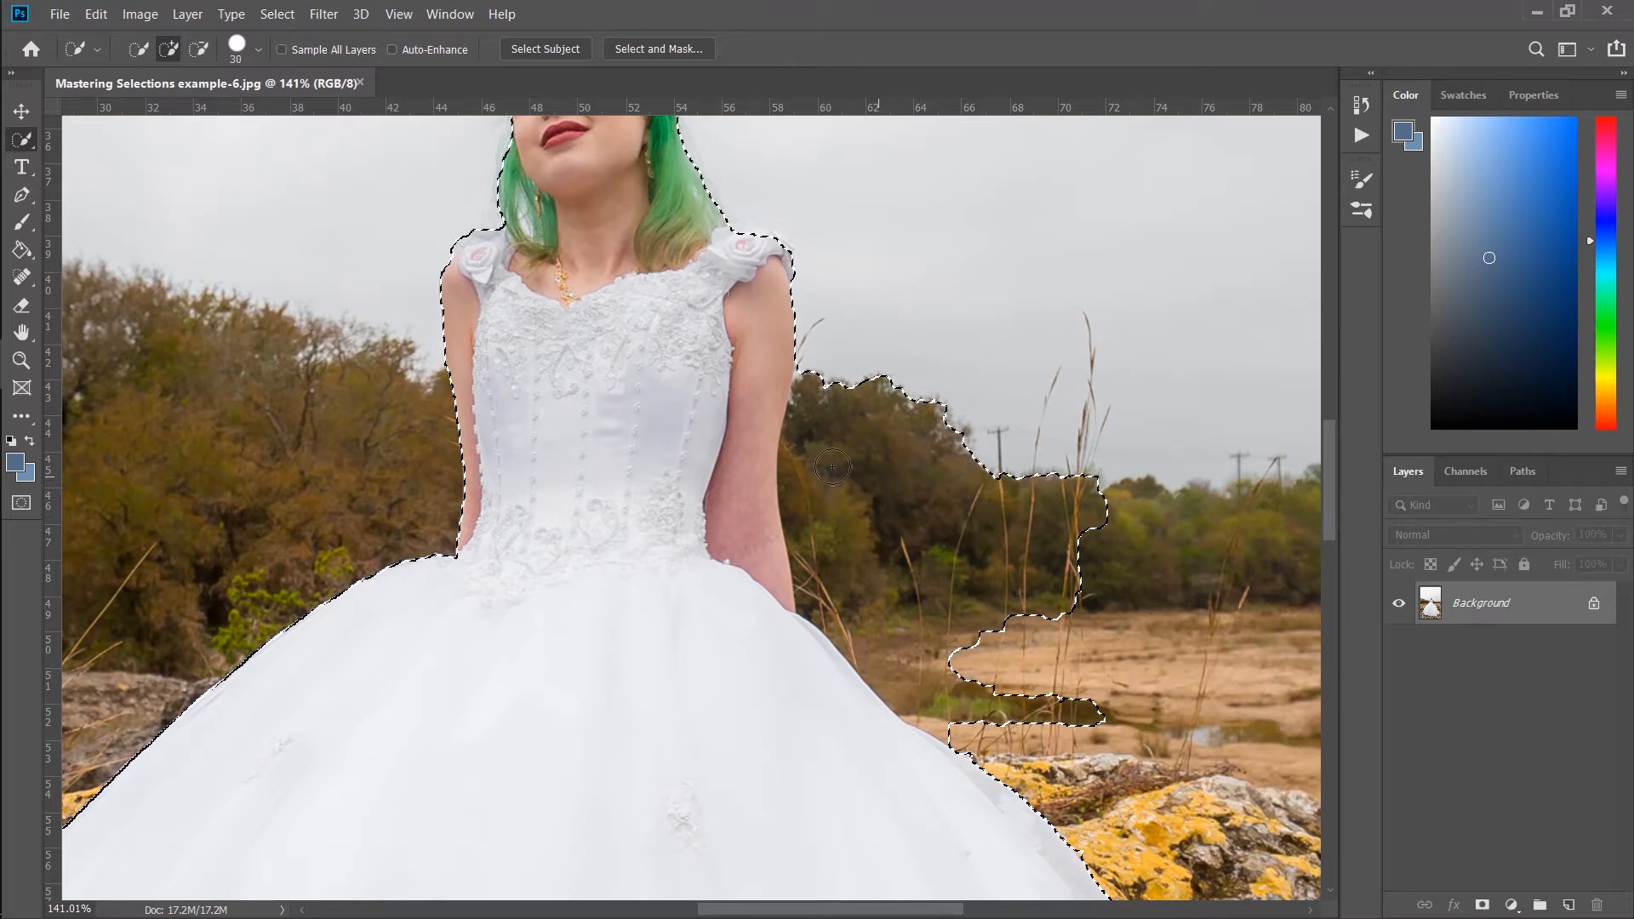
# - Subtract the background trees and ground beside the arm from the Quick Selection
pyautogui.press('alt')
pyautogui.press('alt')
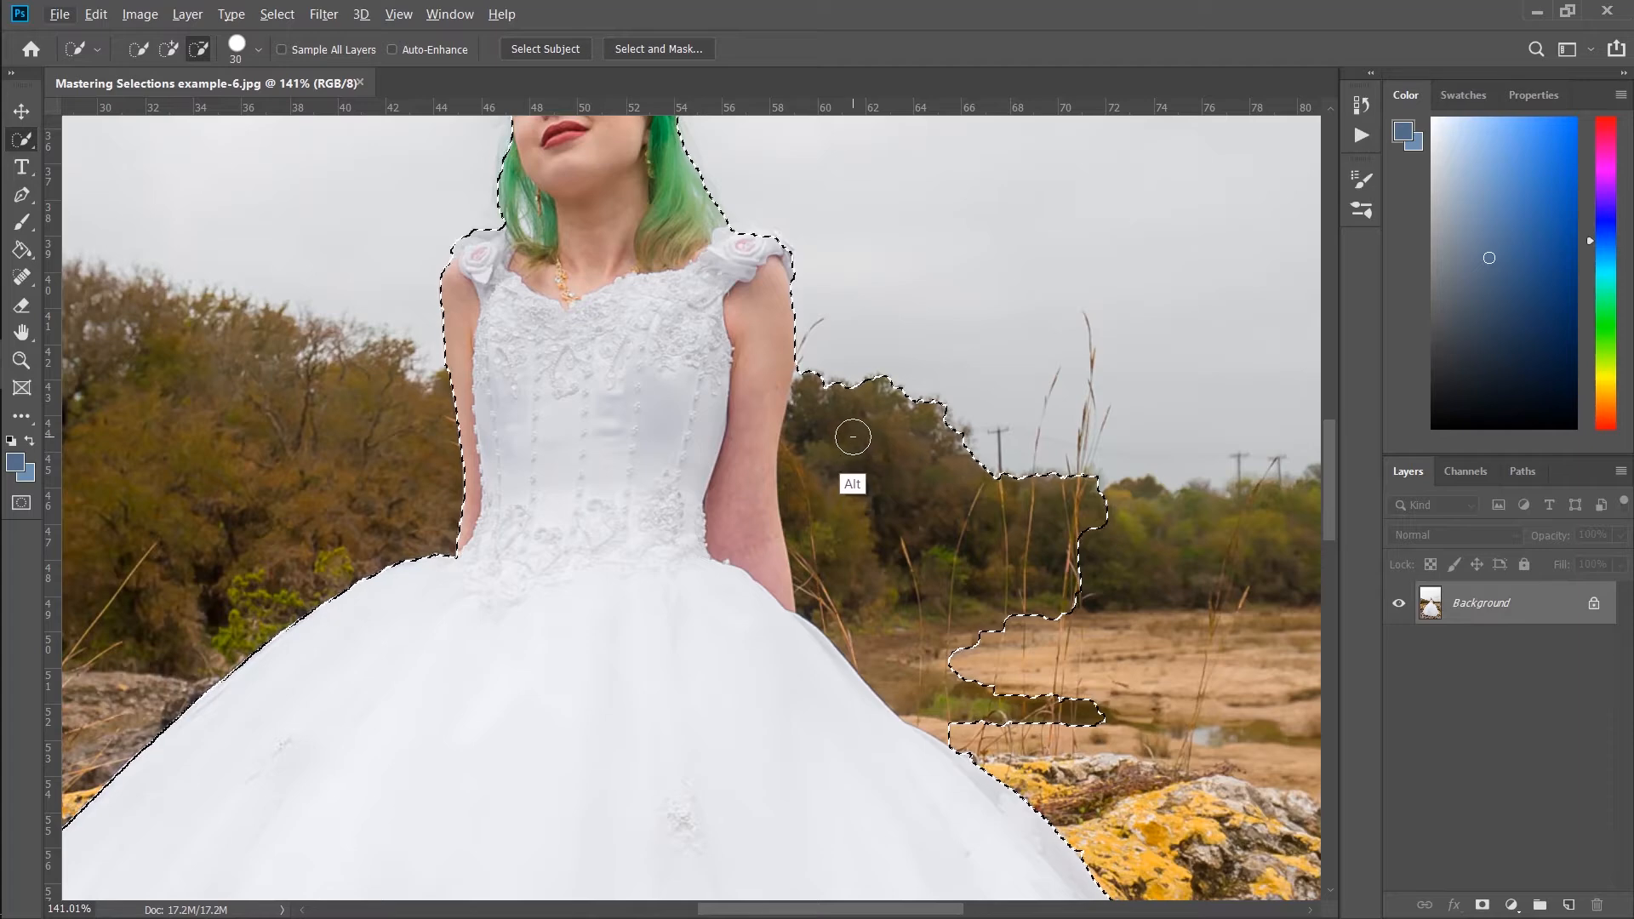
pyautogui.click(198, 49)
pyautogui.click(168, 49)
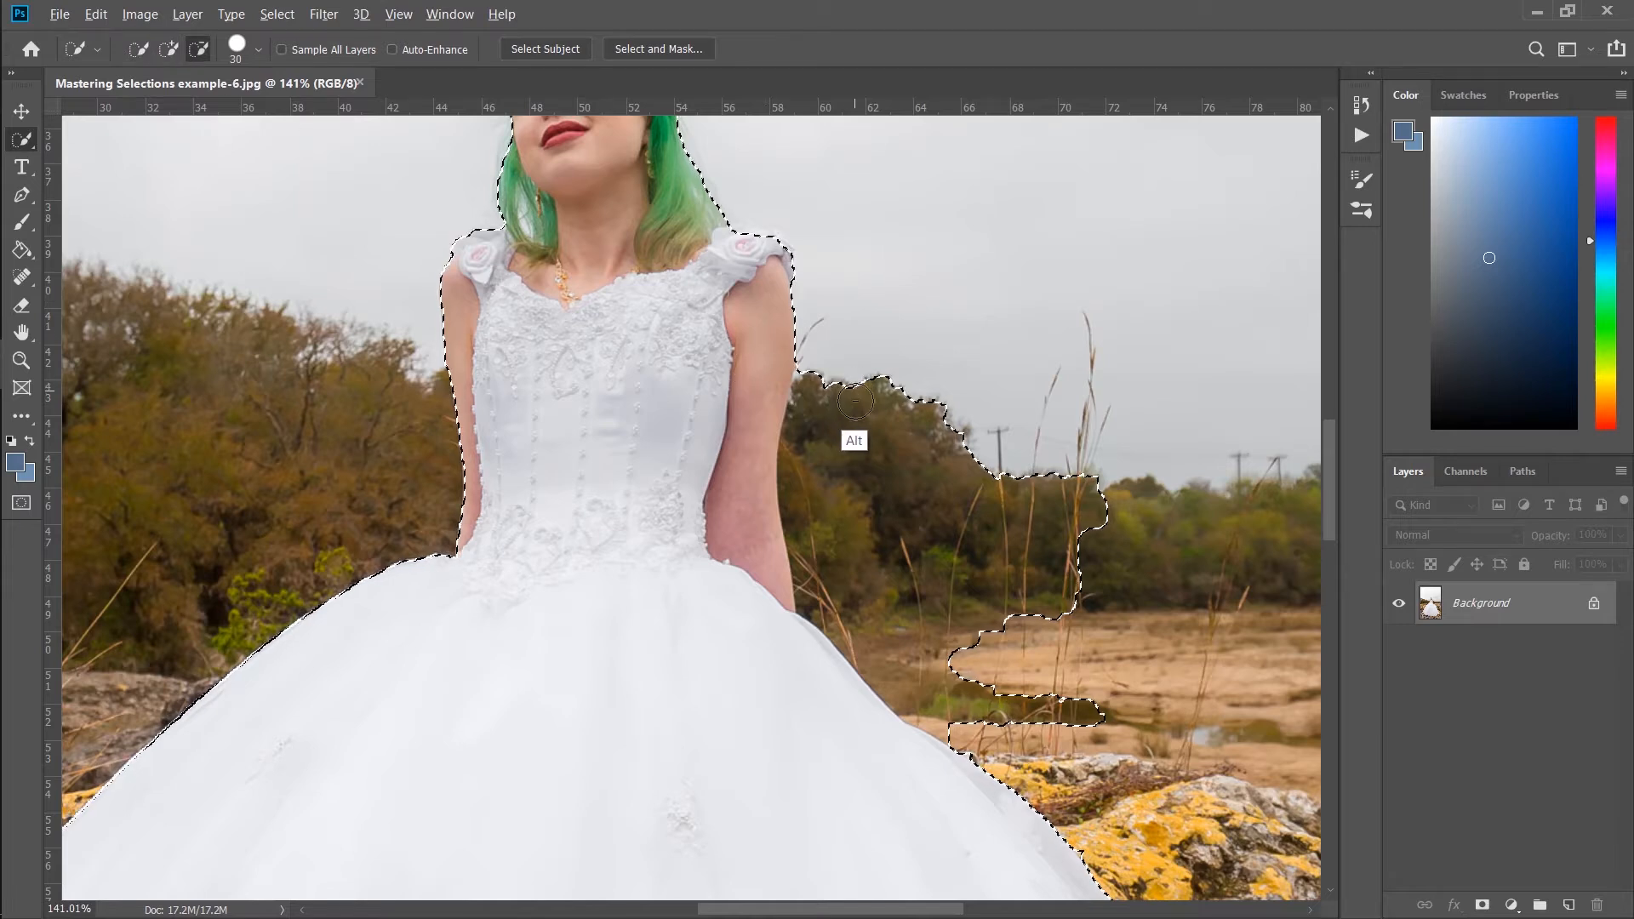
pyautogui.keyDown('alt'); pyautogui.click(876, 529); pyautogui.keyUp('alt')
pyautogui.moveTo(885, 531)
pyautogui.mouseDown()
pyautogui.moveTo(1008, 574)
pyautogui.moveTo(1049, 542)
pyautogui.moveTo(1058, 596)
pyautogui.moveTo(1076, 454)
pyautogui.moveTo(1029, 618)
pyautogui.moveTo(890, 600)
pyautogui.moveTo(830, 481)
pyautogui.moveTo(847, 589)
pyautogui.moveTo(811, 453)
pyautogui.moveTo(817, 538)
pyautogui.moveTo(809, 516)
pyautogui.moveTo(803, 440)
pyautogui.moveTo(798, 506)
pyautogui.moveTo(803, 413)
pyautogui.moveTo(848, 388)
pyautogui.moveTo(919, 423)
pyautogui.mouseUp()
# - Remove the leftover background patches along the arm's edge from the selection at close zoom
pyautogui.press('z')
pyautogui.click(931, 478)
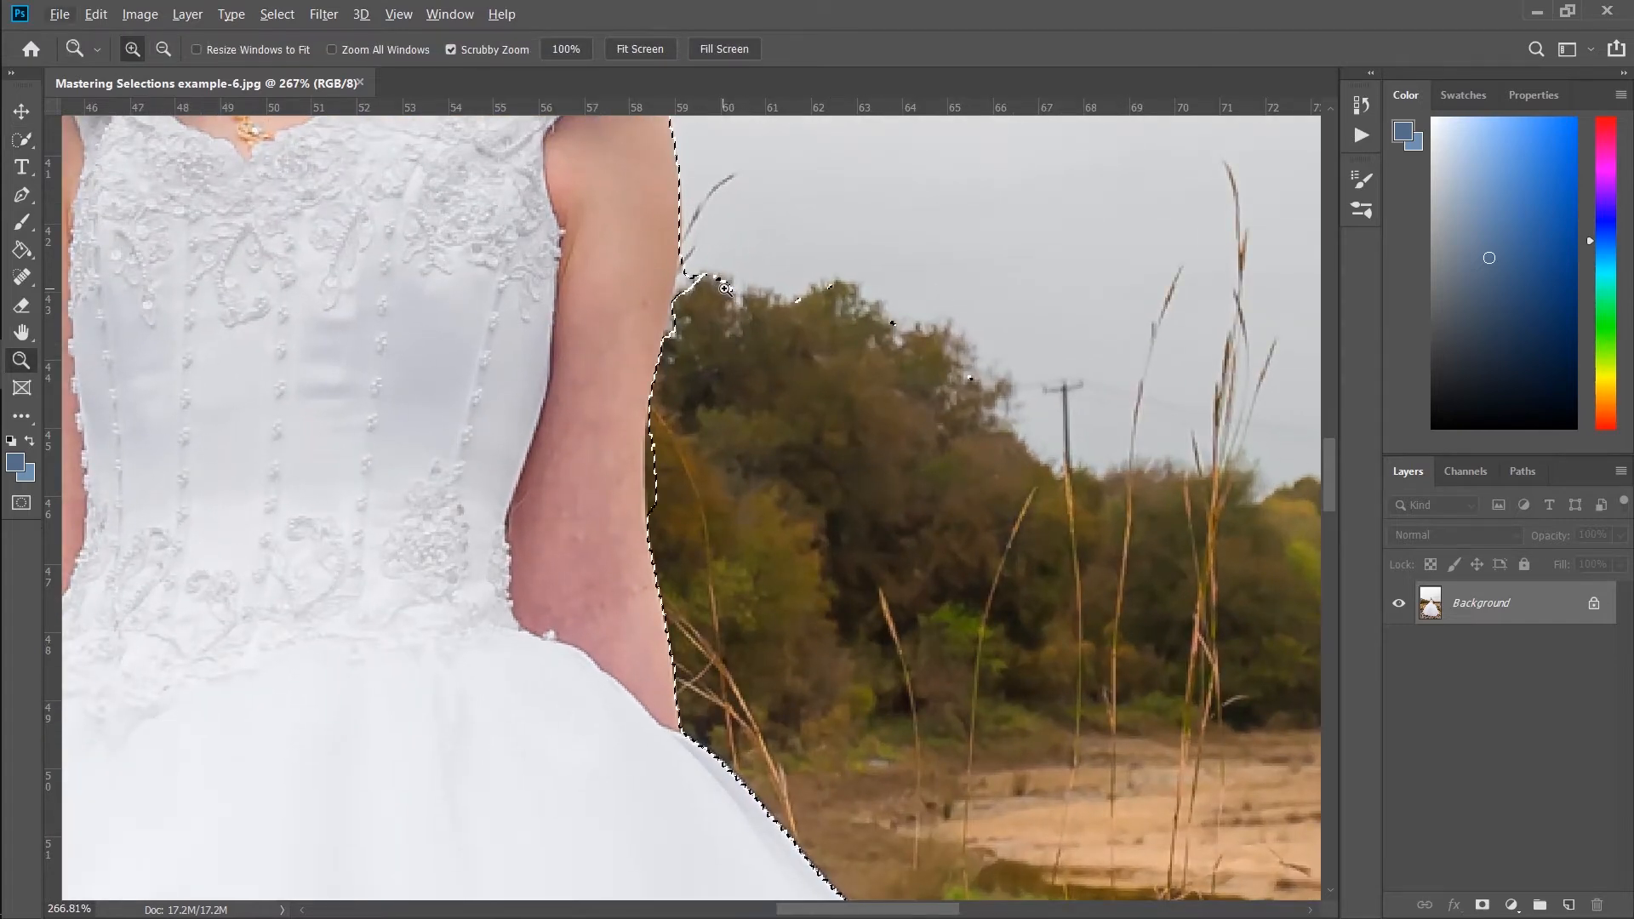
pyautogui.press('w')
pyautogui.moveTo(709, 270)
pyautogui.mouseDown()
pyautogui.moveTo(911, 318)
pyautogui.moveTo(749, 332)
pyautogui.moveTo(694, 289)
pyautogui.moveTo(656, 532)
pyautogui.mouseUp()
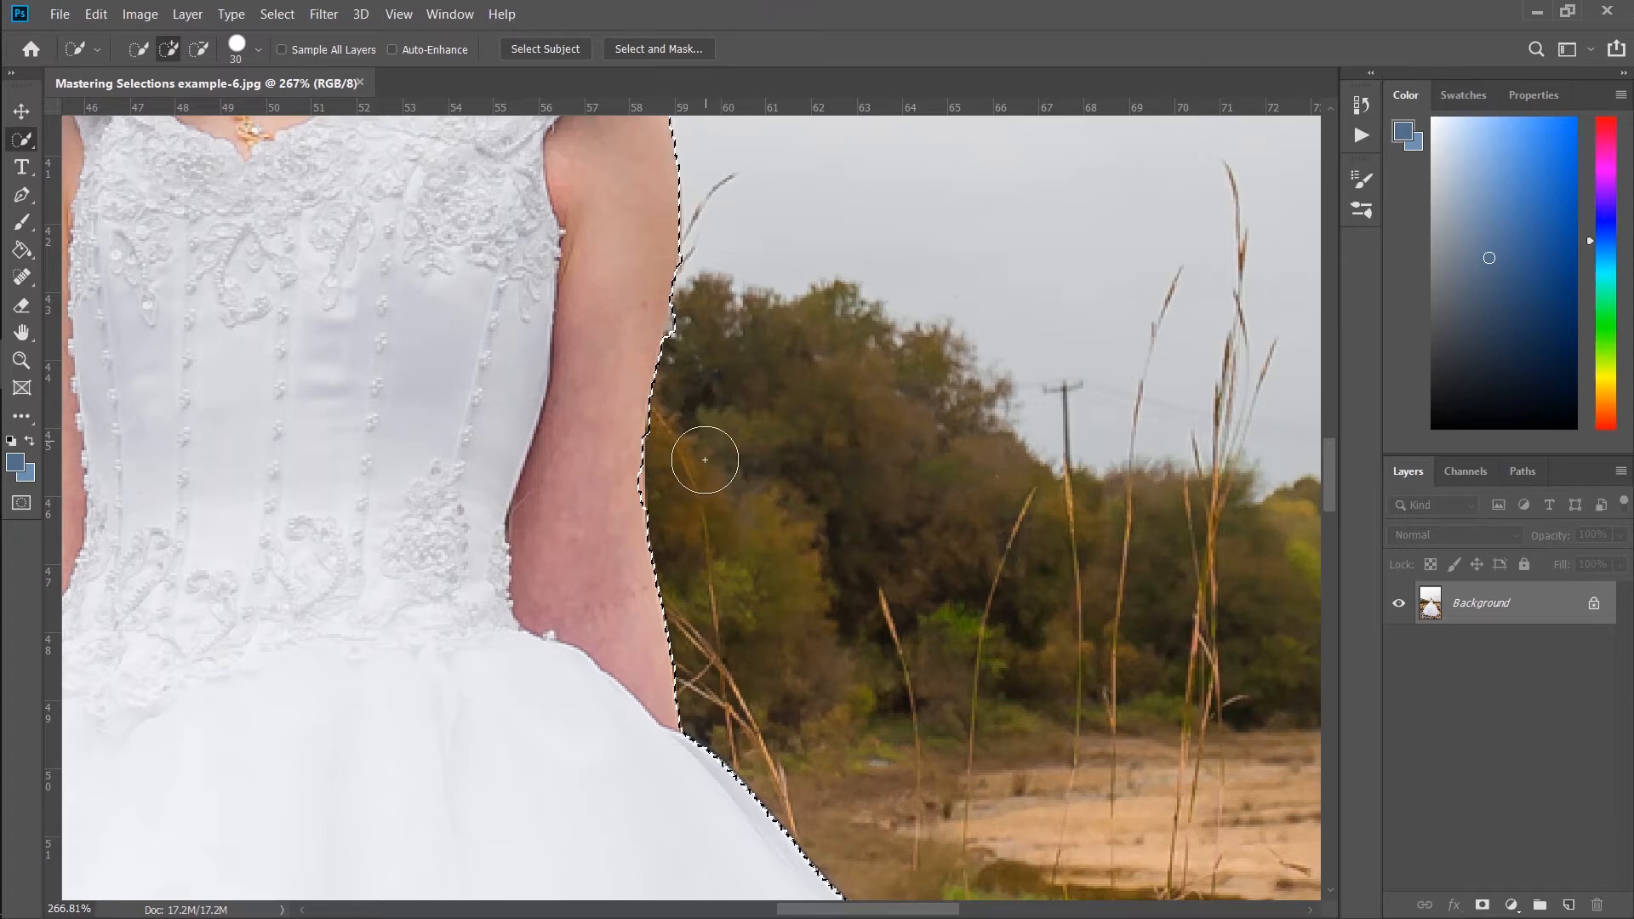
pyautogui.moveTo(693, 376)
pyautogui.mouseDown()
pyautogui.moveTo(675, 375)
pyautogui.moveTo(680, 360)
pyautogui.mouseUp()
# - Check the selection edge around the woman's hair up close, and clear the whole selection
pyautogui.moveTo(686, 503); pyautogui.dragTo(563, 194)
pyautogui.hotkey('alt', 'space')
pyautogui.moveTo(795, 579)
pyautogui.mouseDown()
pyautogui.moveTo(997, 641)
pyautogui.moveTo(1113, 710)
pyautogui.moveTo(1191, 579)
pyautogui.moveTo(1214, 666)
pyautogui.moveTo(966, 580)
pyautogui.mouseUp()
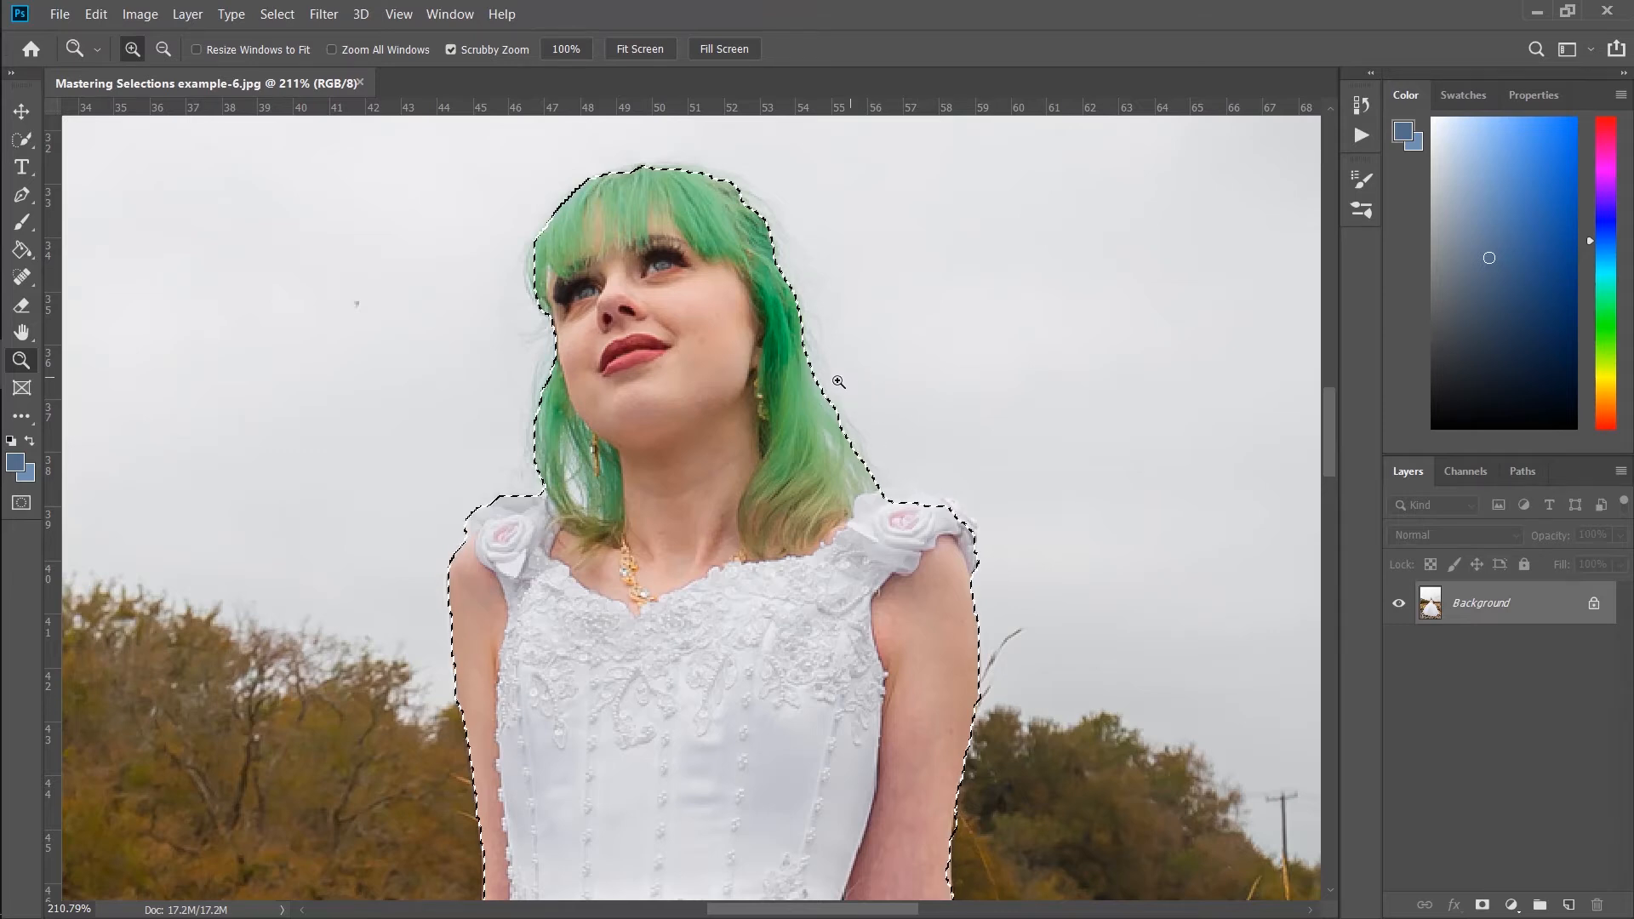
pyautogui.hotkey('ctrl', 'd')
# - Trace the woman's outline with the Magnetic Lasso from beside her face down the hair, shoulder flower and arm
pyautogui.click(21, 139)
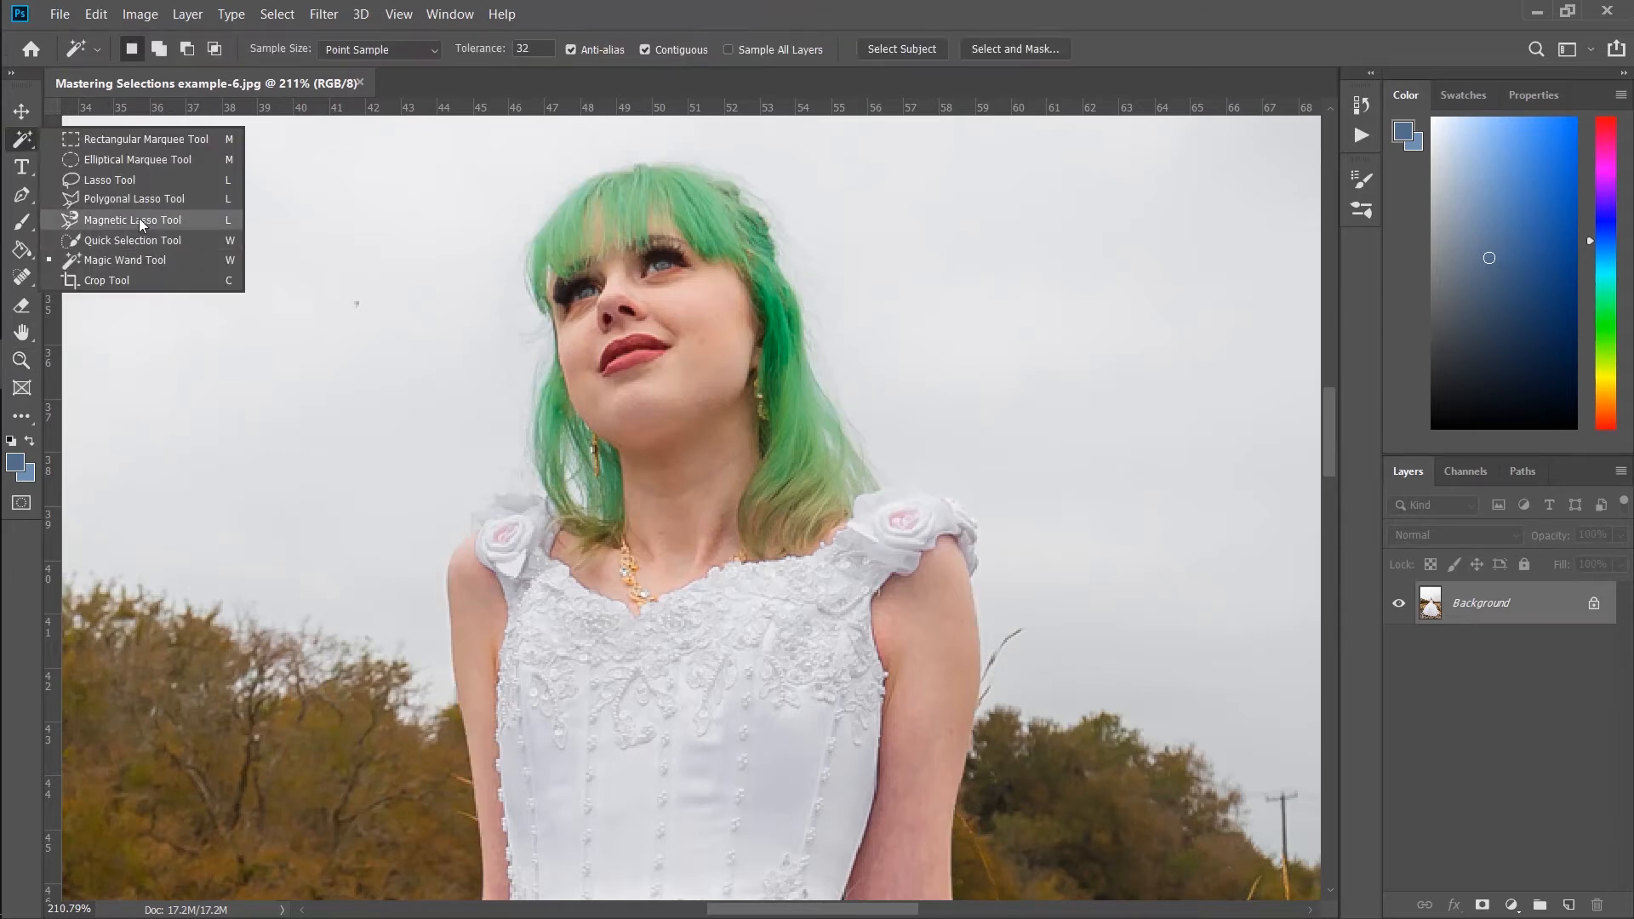
pyautogui.click(148, 218)
pyautogui.press('z')
pyautogui.moveTo(558, 252); pyautogui.dragTo(577, 294)
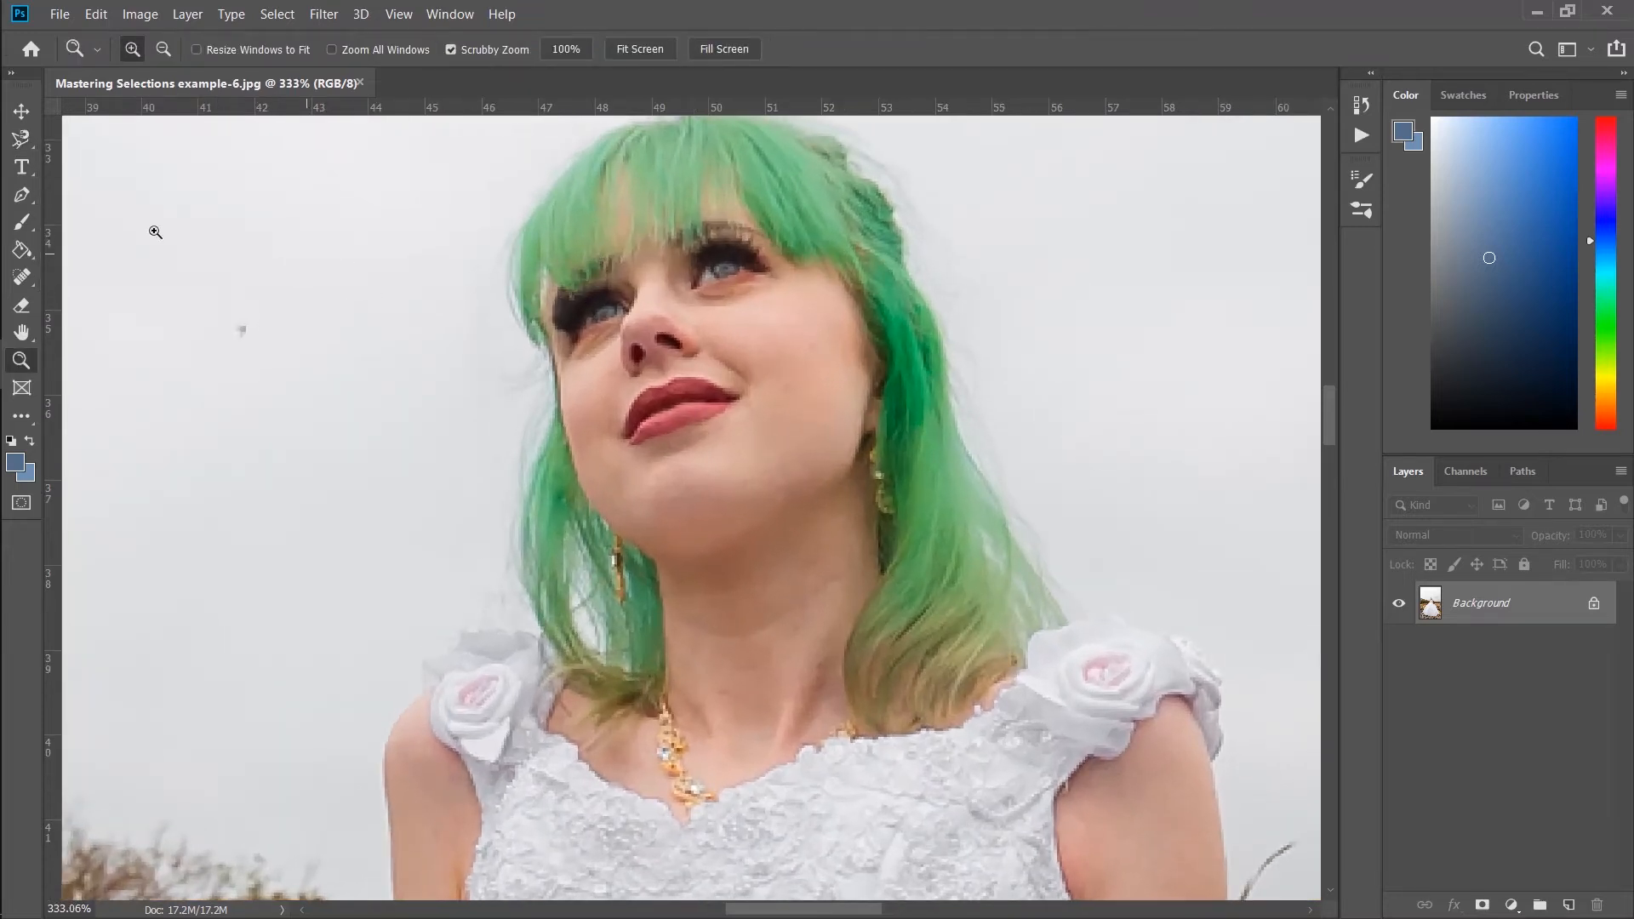
pyautogui.press('l')
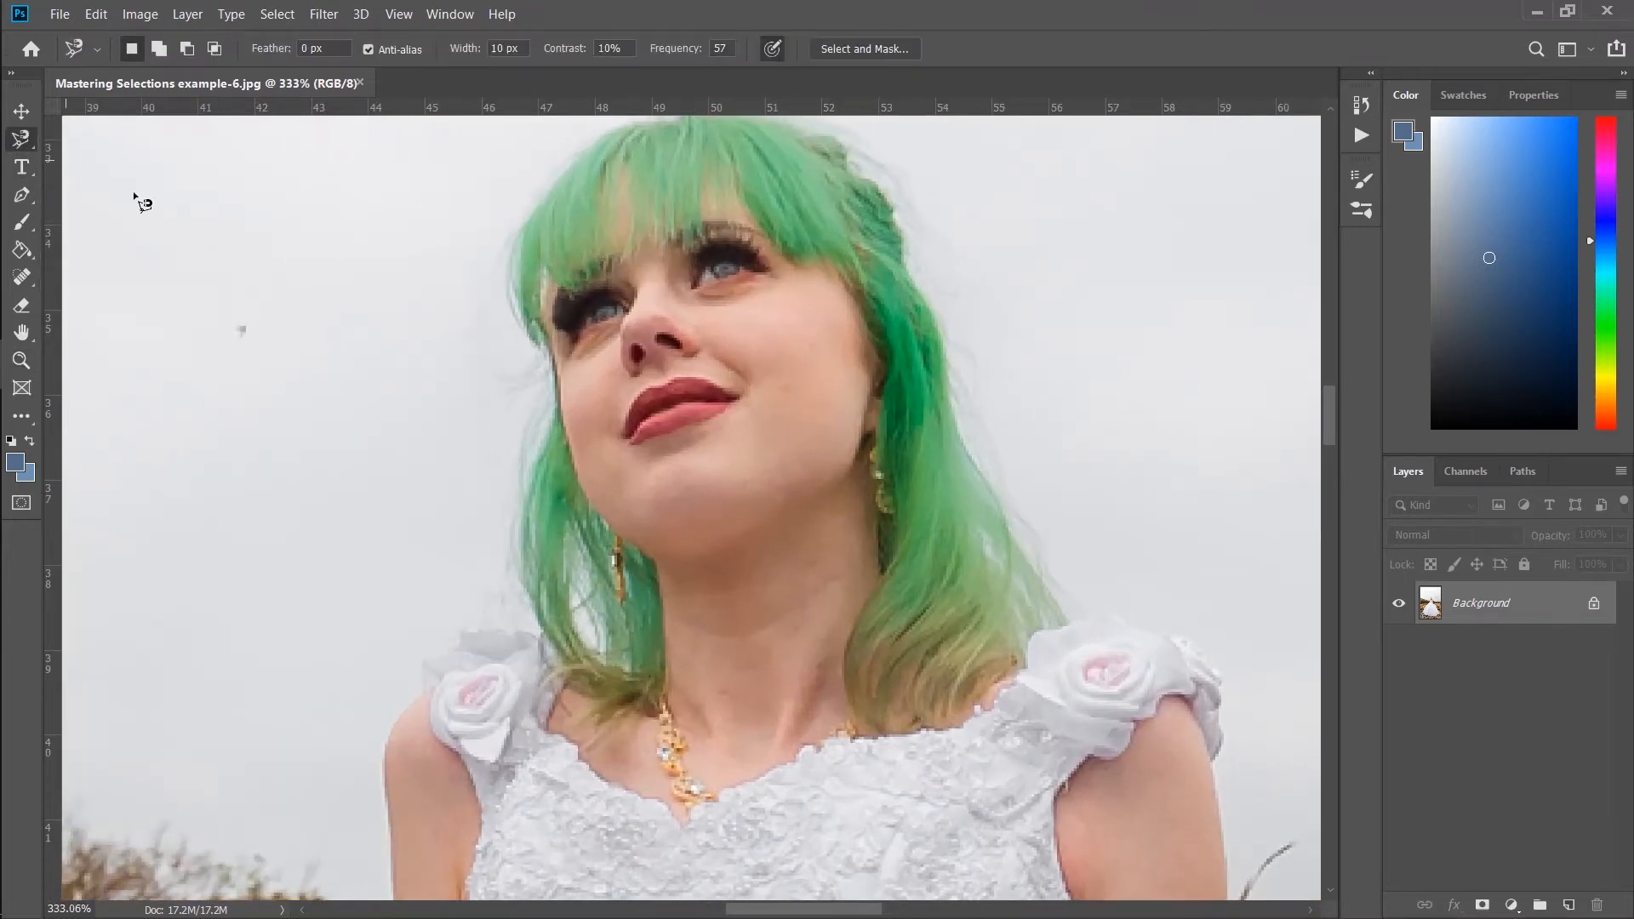
pyautogui.click(548, 343)
pyautogui.moveTo(428, 687); pyautogui.dragTo(474, 381)
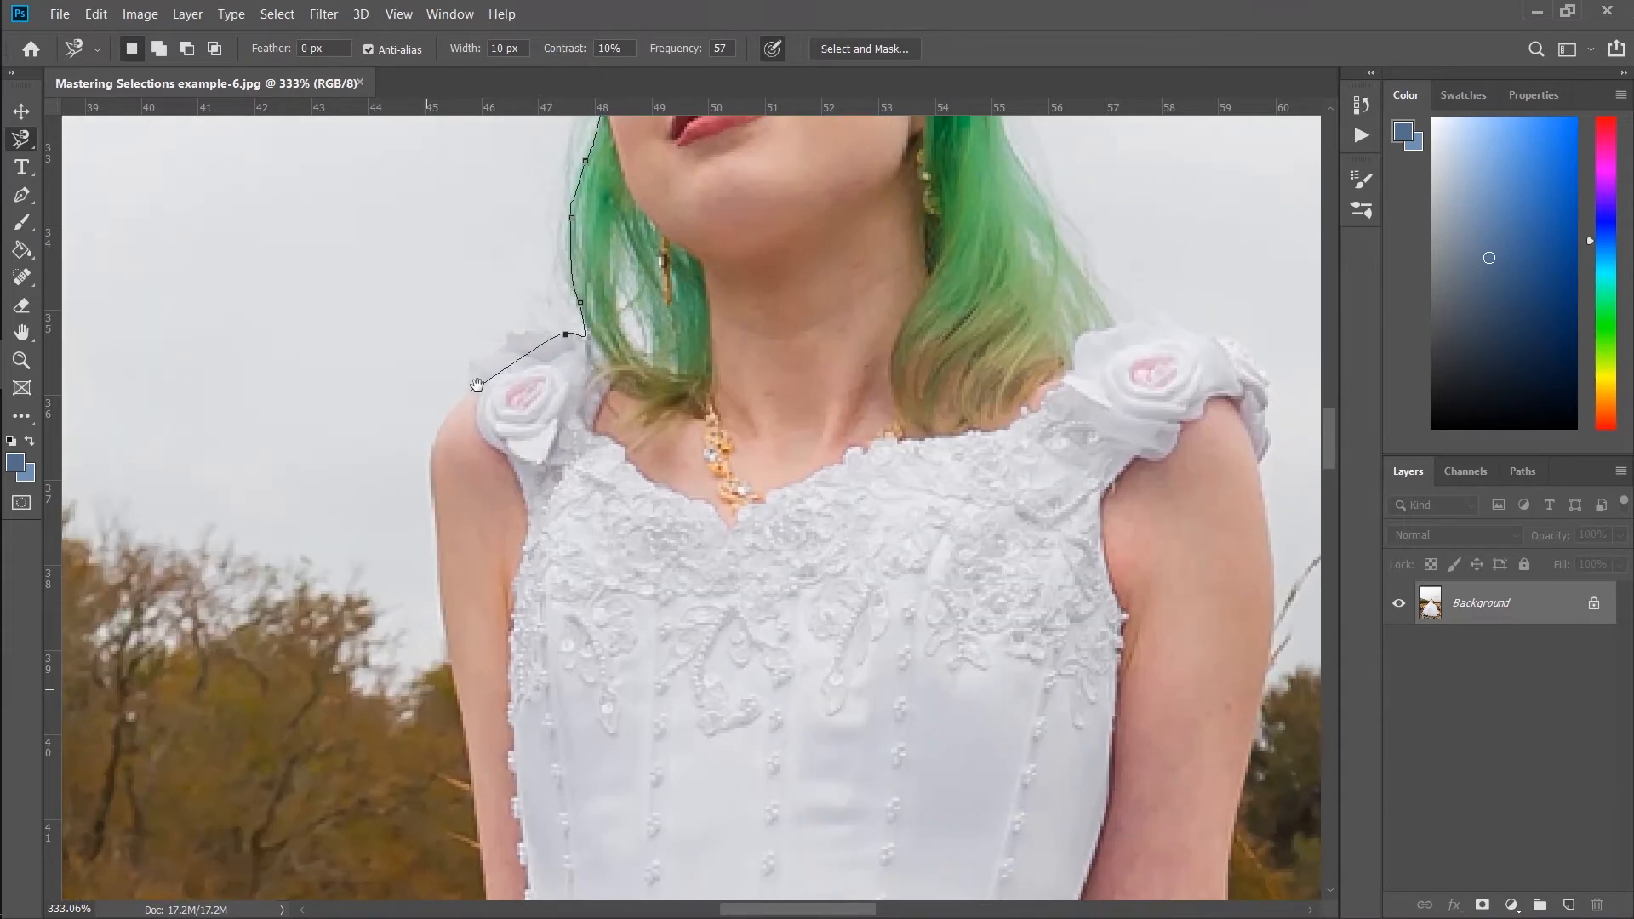
pyautogui.moveTo(464, 689); pyautogui.dragTo(443, 393)
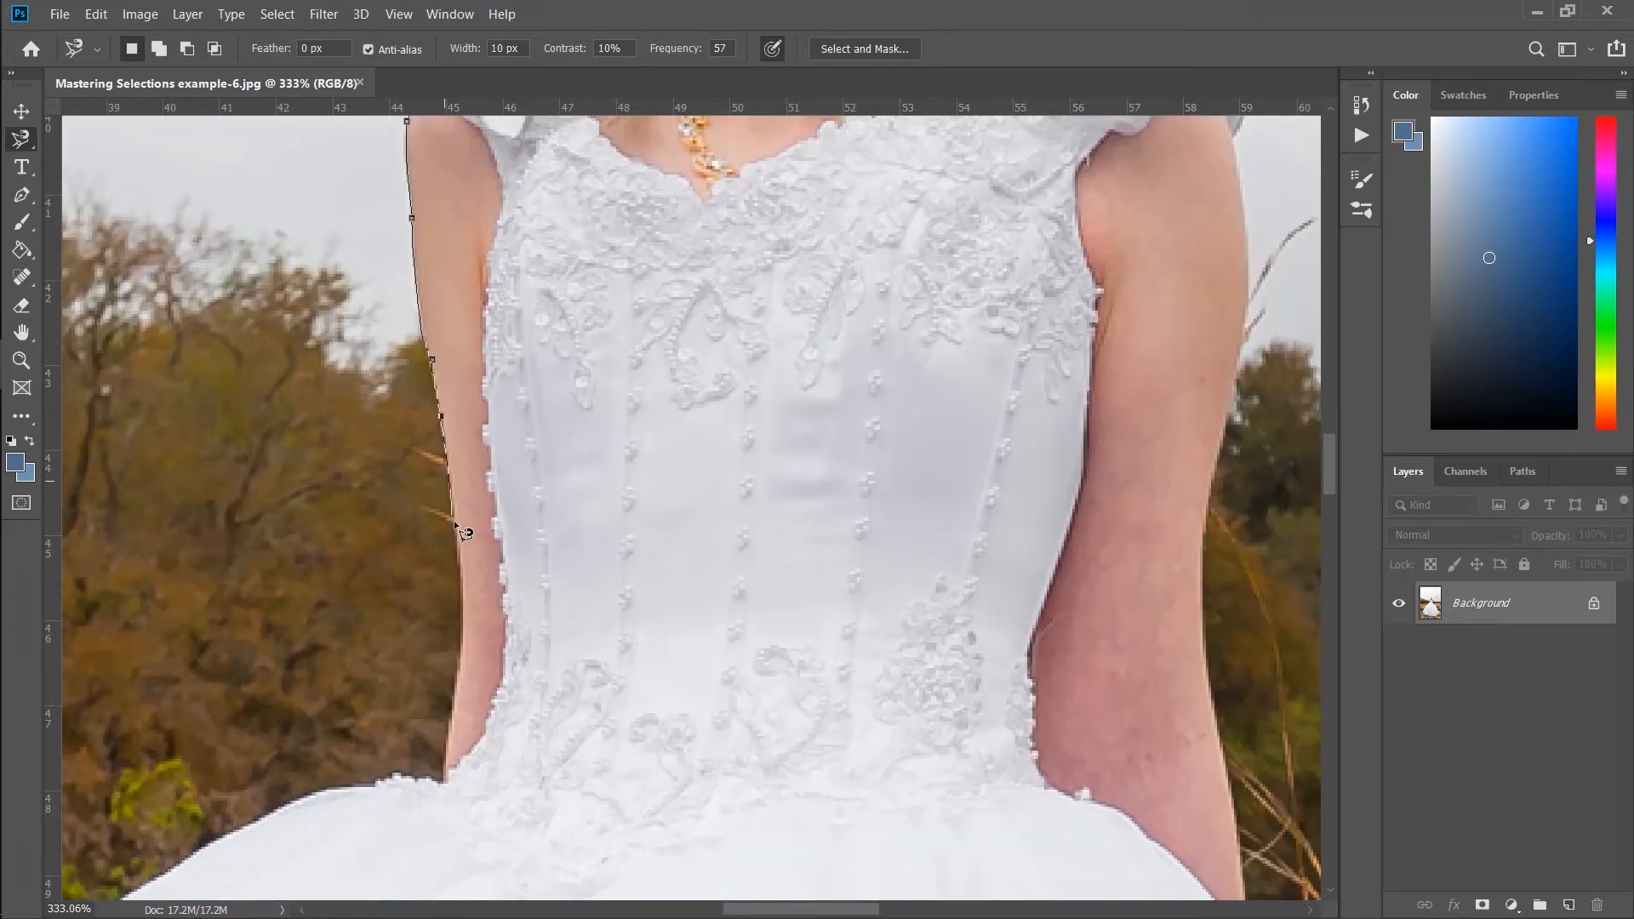
pyautogui.moveTo(465, 655); pyautogui.dragTo(451, 722)
# - Continue the Magnetic Lasso outline from the waist down the left edge of the skirt along the lichen-covered rock
pyautogui.moveTo(451, 781)
pyautogui.mouseDown()
pyautogui.moveTo(614, 458)
pyautogui.moveTo(732, 394)
pyautogui.mouseUp()
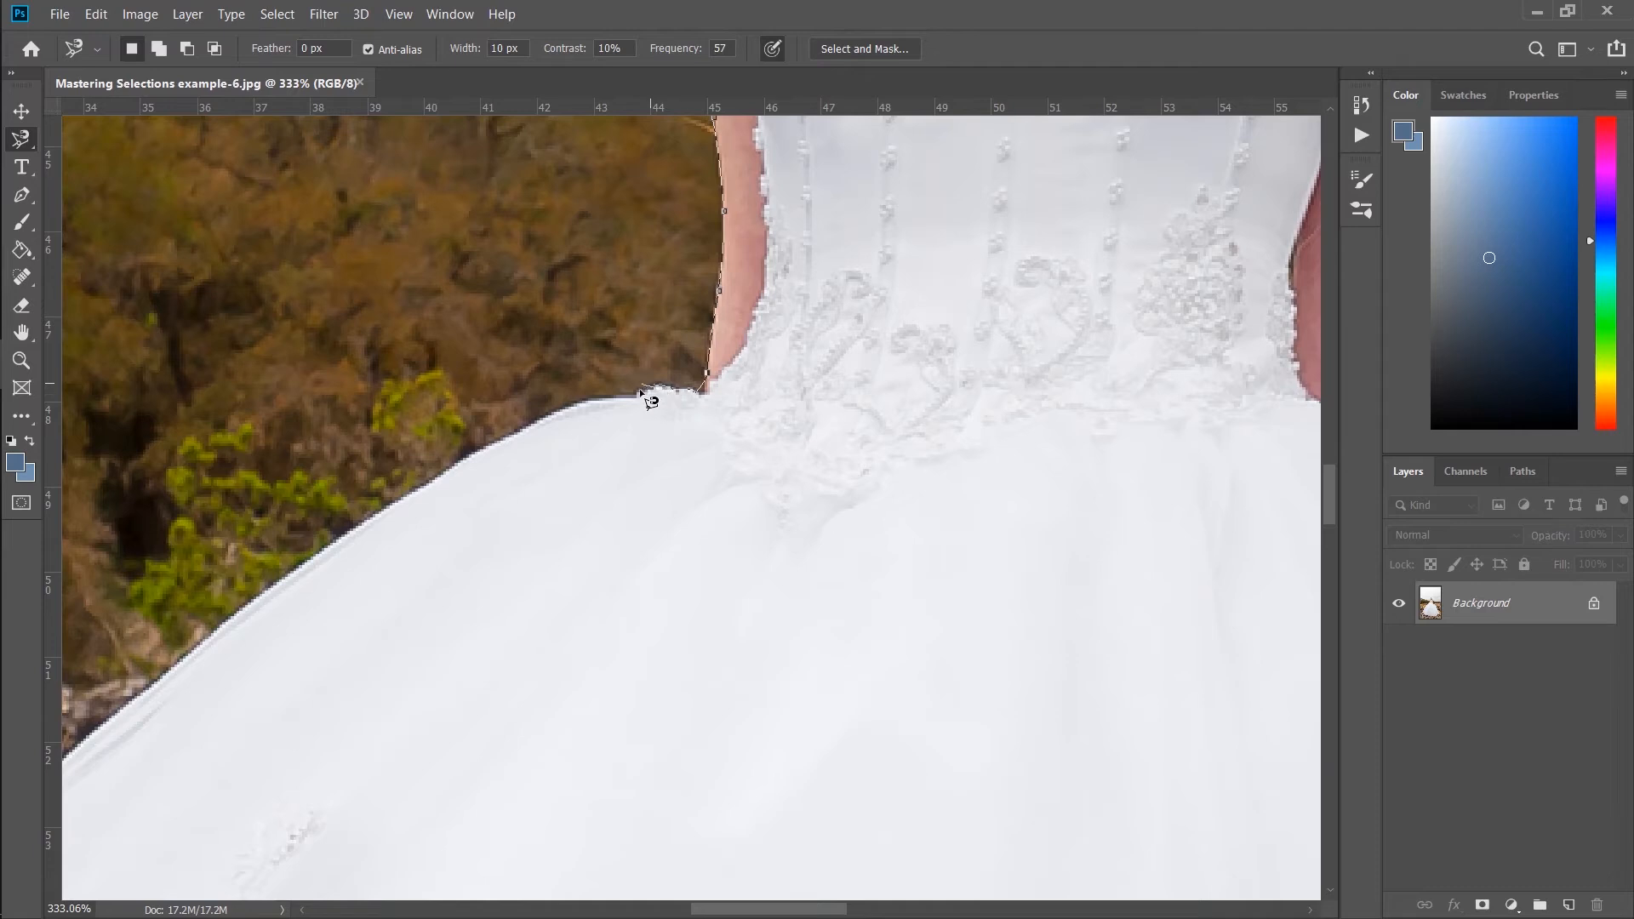
pyautogui.moveTo(501, 440); pyautogui.dragTo(304, 569)
pyautogui.moveTo(201, 648)
pyautogui.mouseDown()
pyautogui.moveTo(157, 685)
pyautogui.moveTo(492, 456)
pyautogui.moveTo(268, 643)
pyautogui.mouseUp()
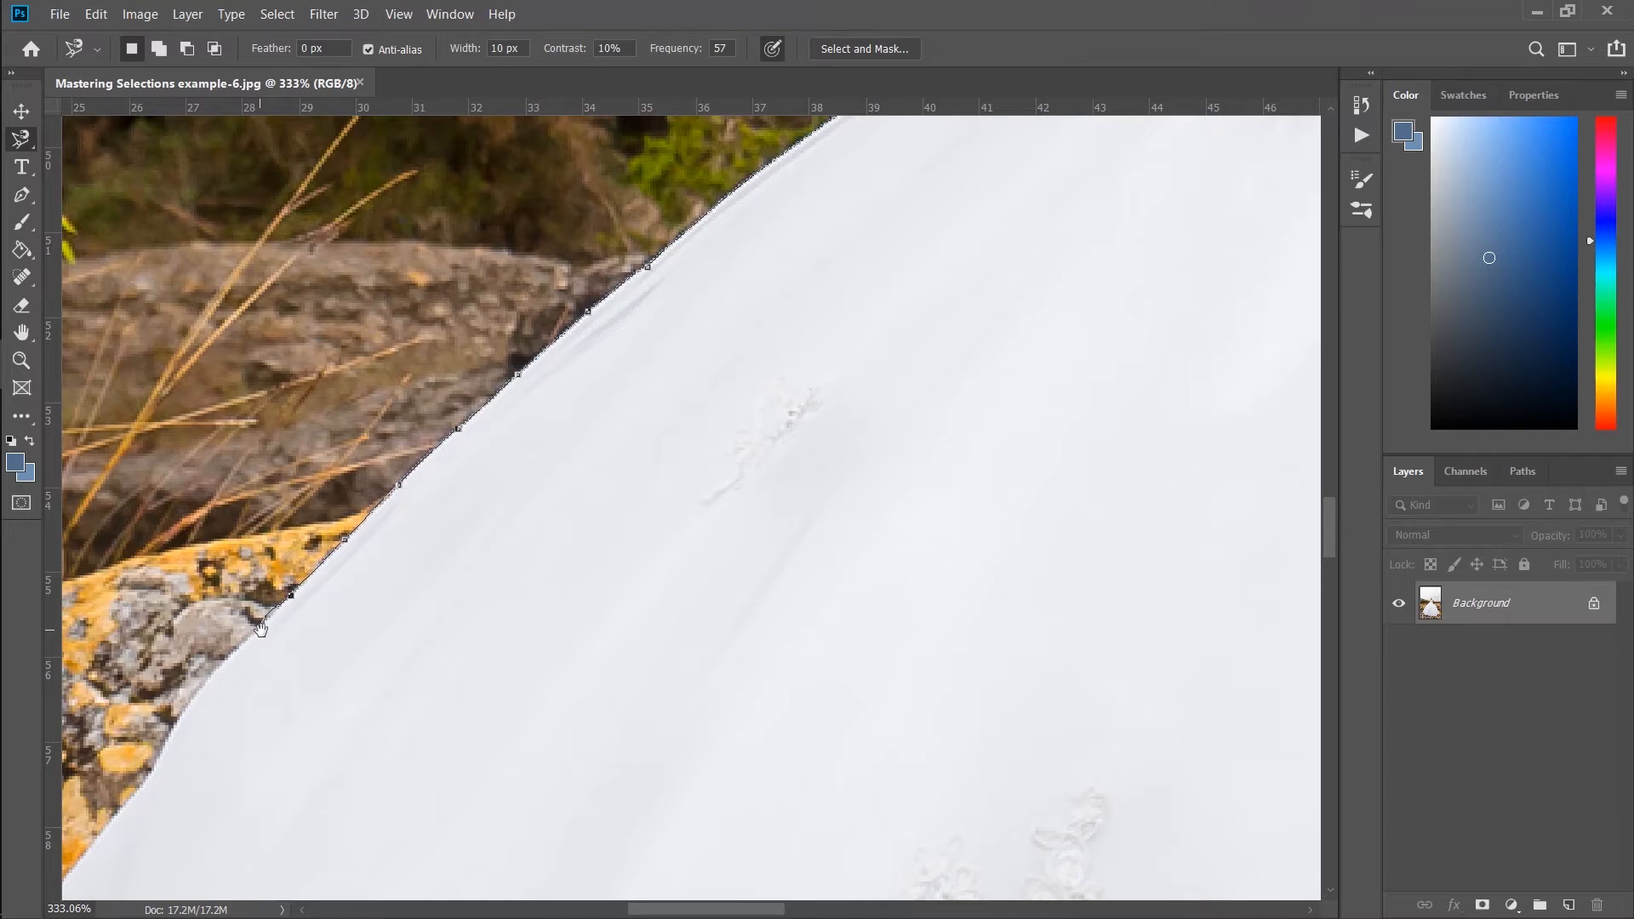
pyautogui.moveTo(265, 620)
pyautogui.mouseDown()
pyautogui.moveTo(474, 430)
pyautogui.moveTo(762, 240)
pyautogui.moveTo(803, 194)
pyautogui.mouseUp()
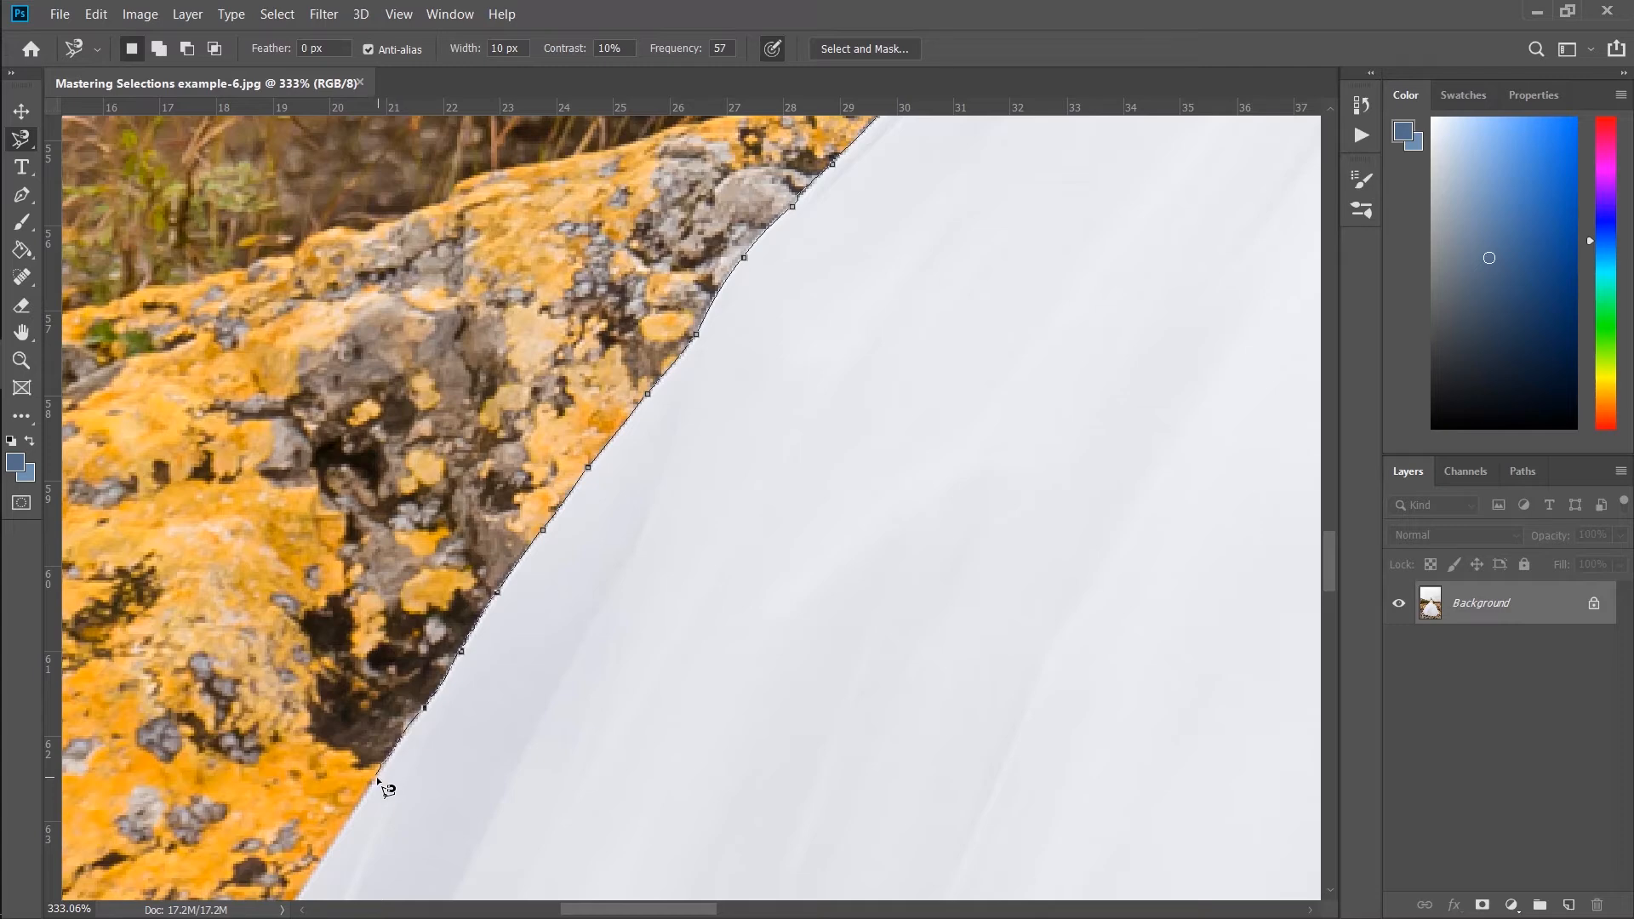
pyautogui.press('space')
pyautogui.moveTo(376, 776); pyautogui.dragTo(684, 233)
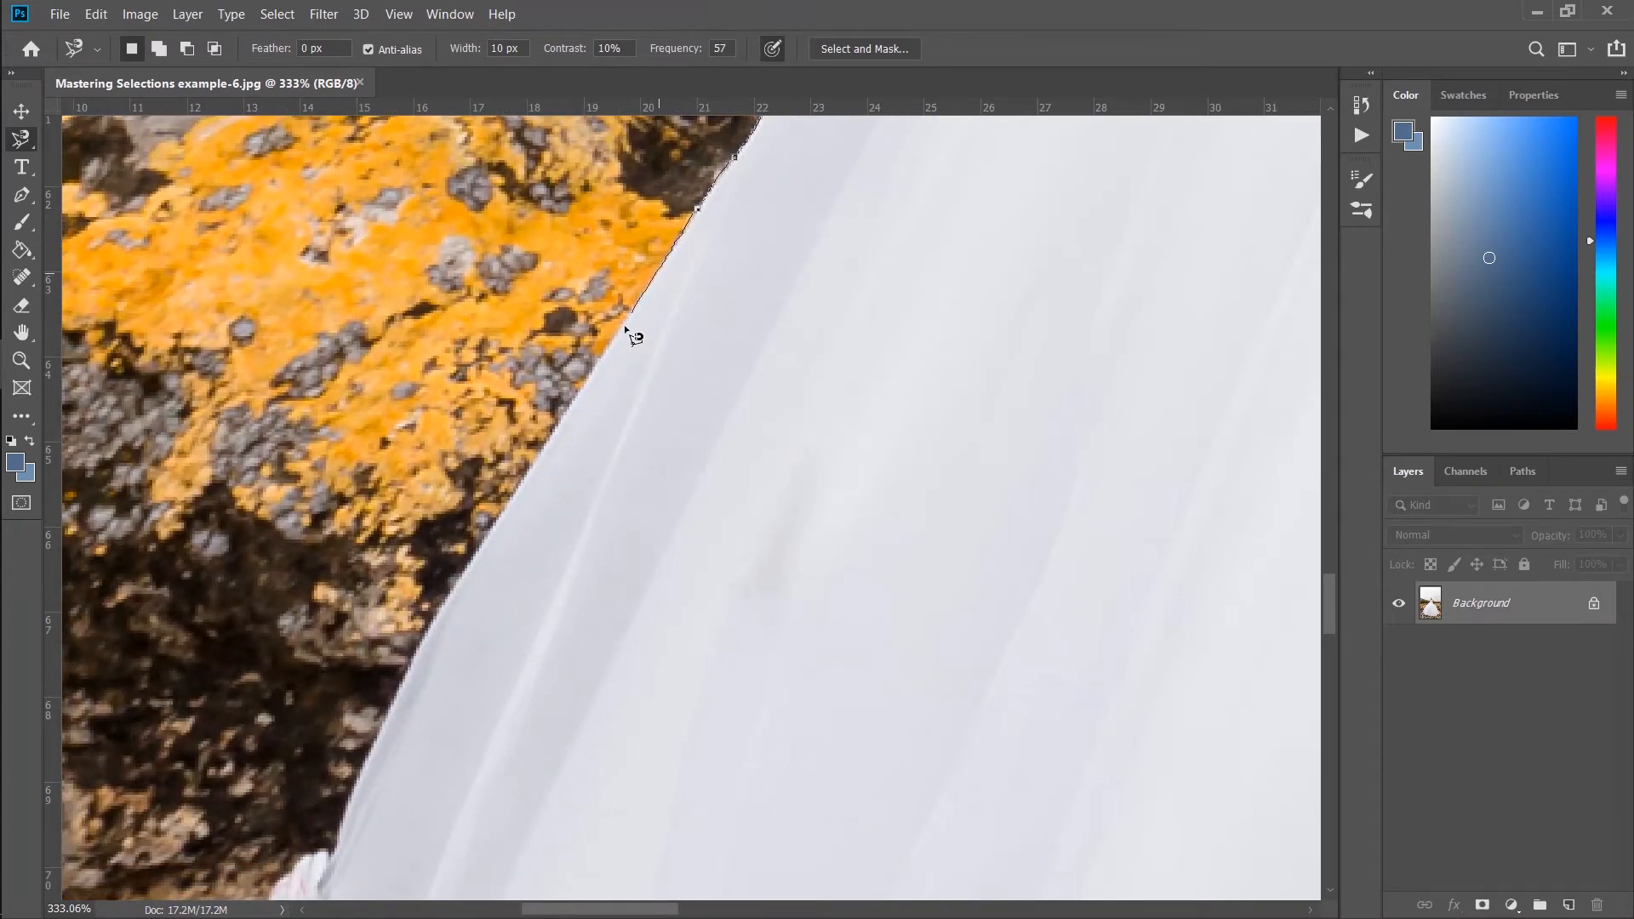
pyautogui.moveTo(431, 628); pyautogui.dragTo(629, 275)
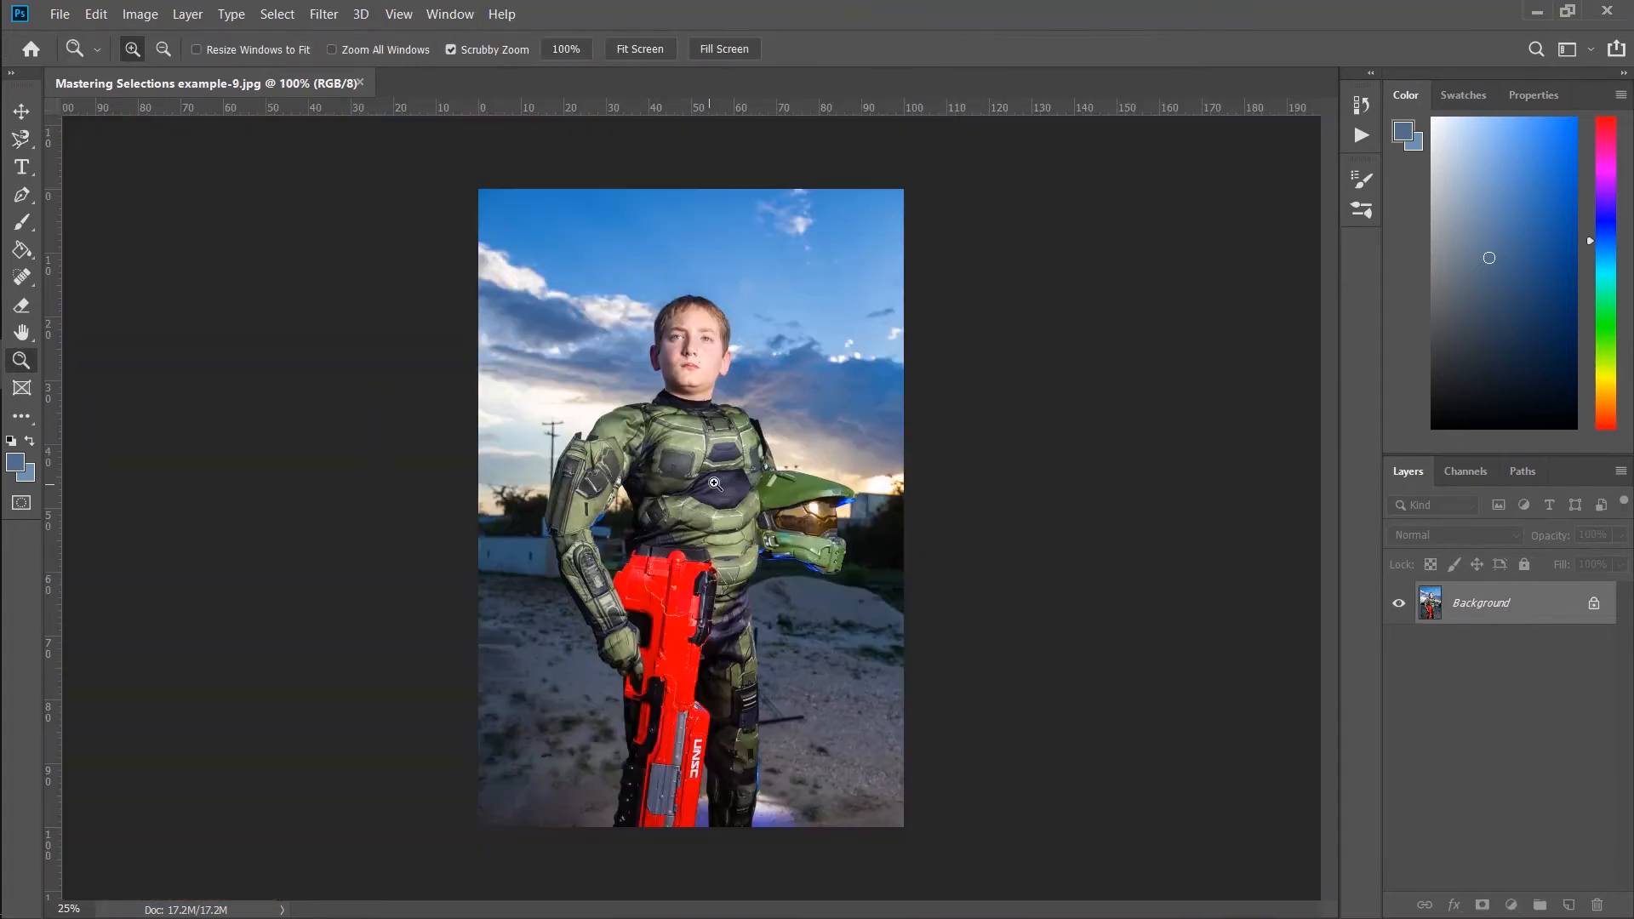
# - Select the red rifle with Color Range, sampling several of its red tones and setting Fuzziness to 102
pyautogui.moveTo(714, 483); pyautogui.dragTo(759, 468)
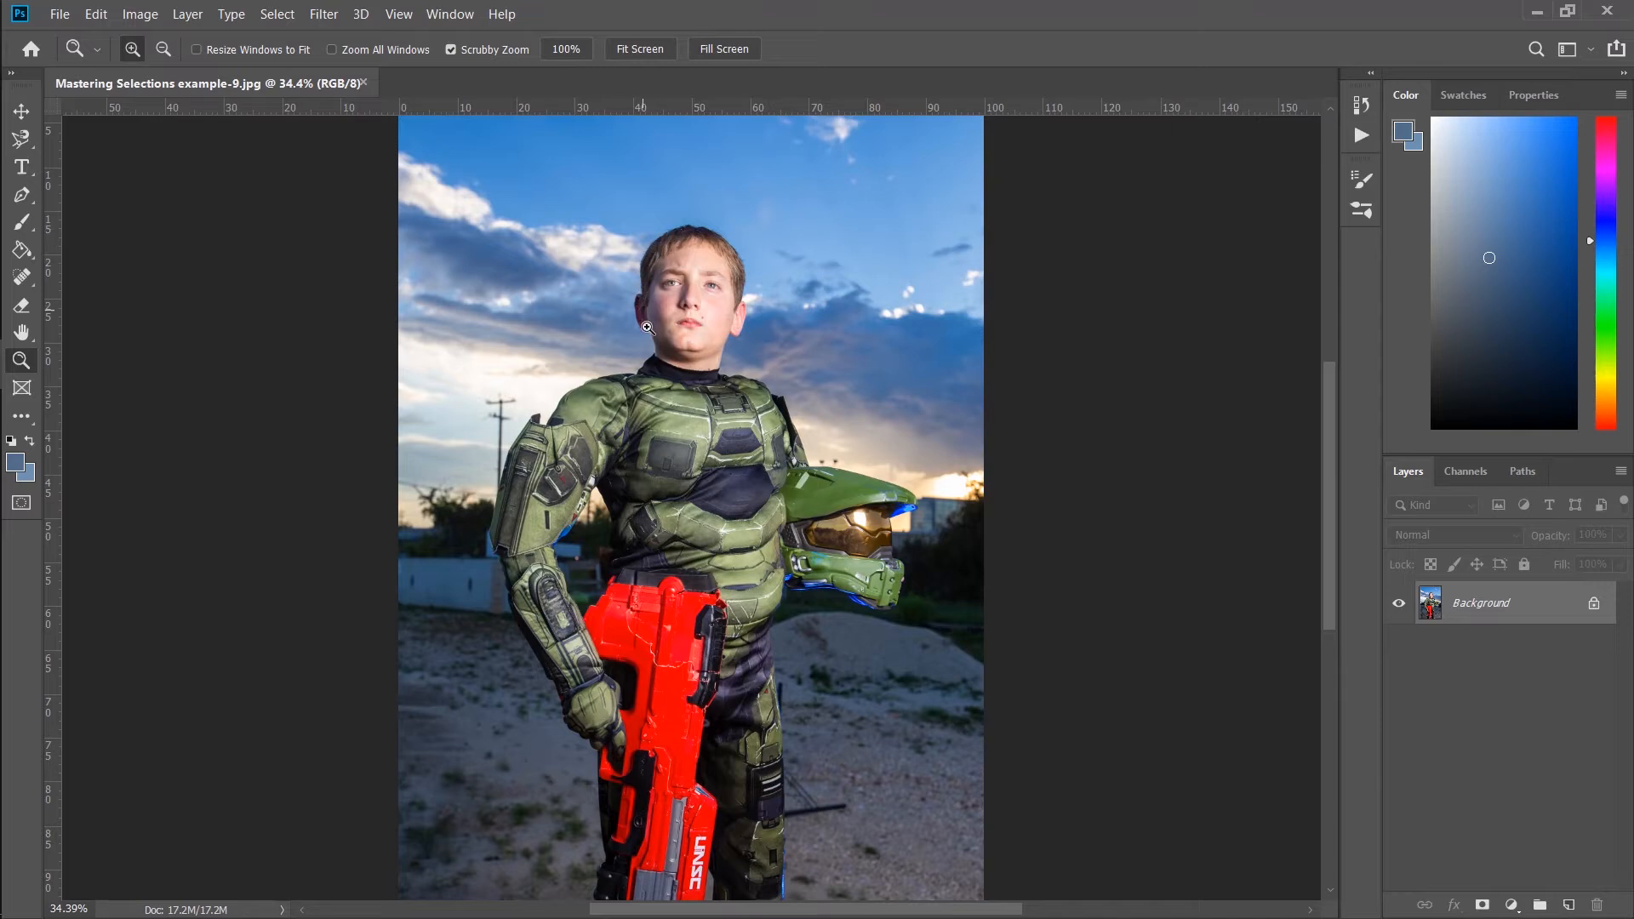
pyautogui.scroll(-2, 672, 587)
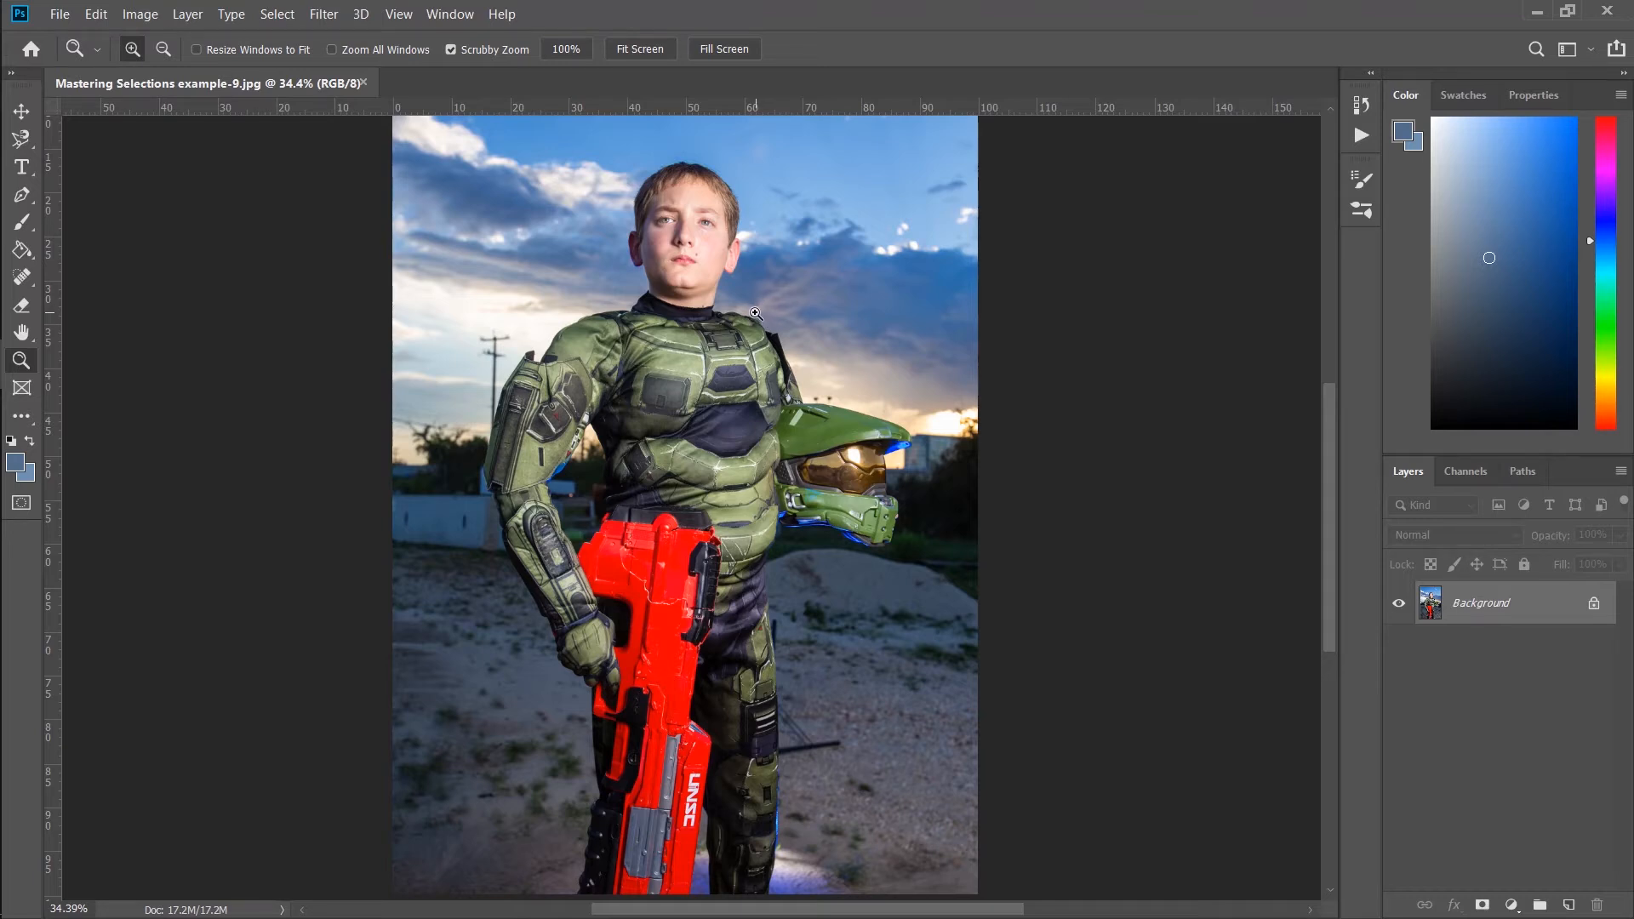
pyautogui.click(277, 14)
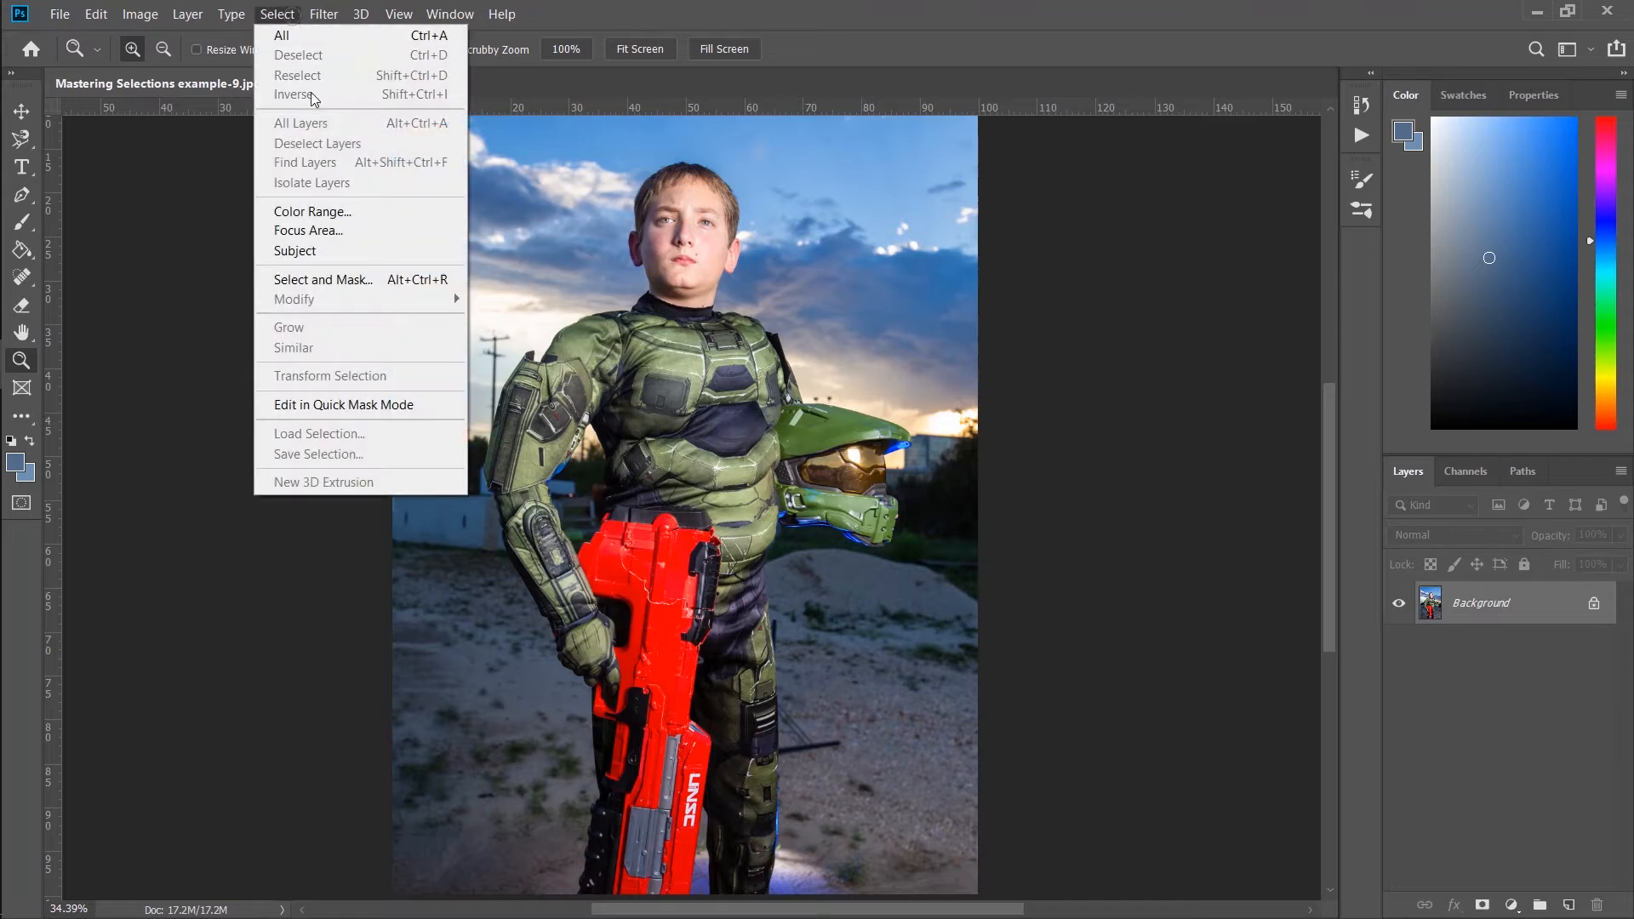
pyautogui.click(367, 211)
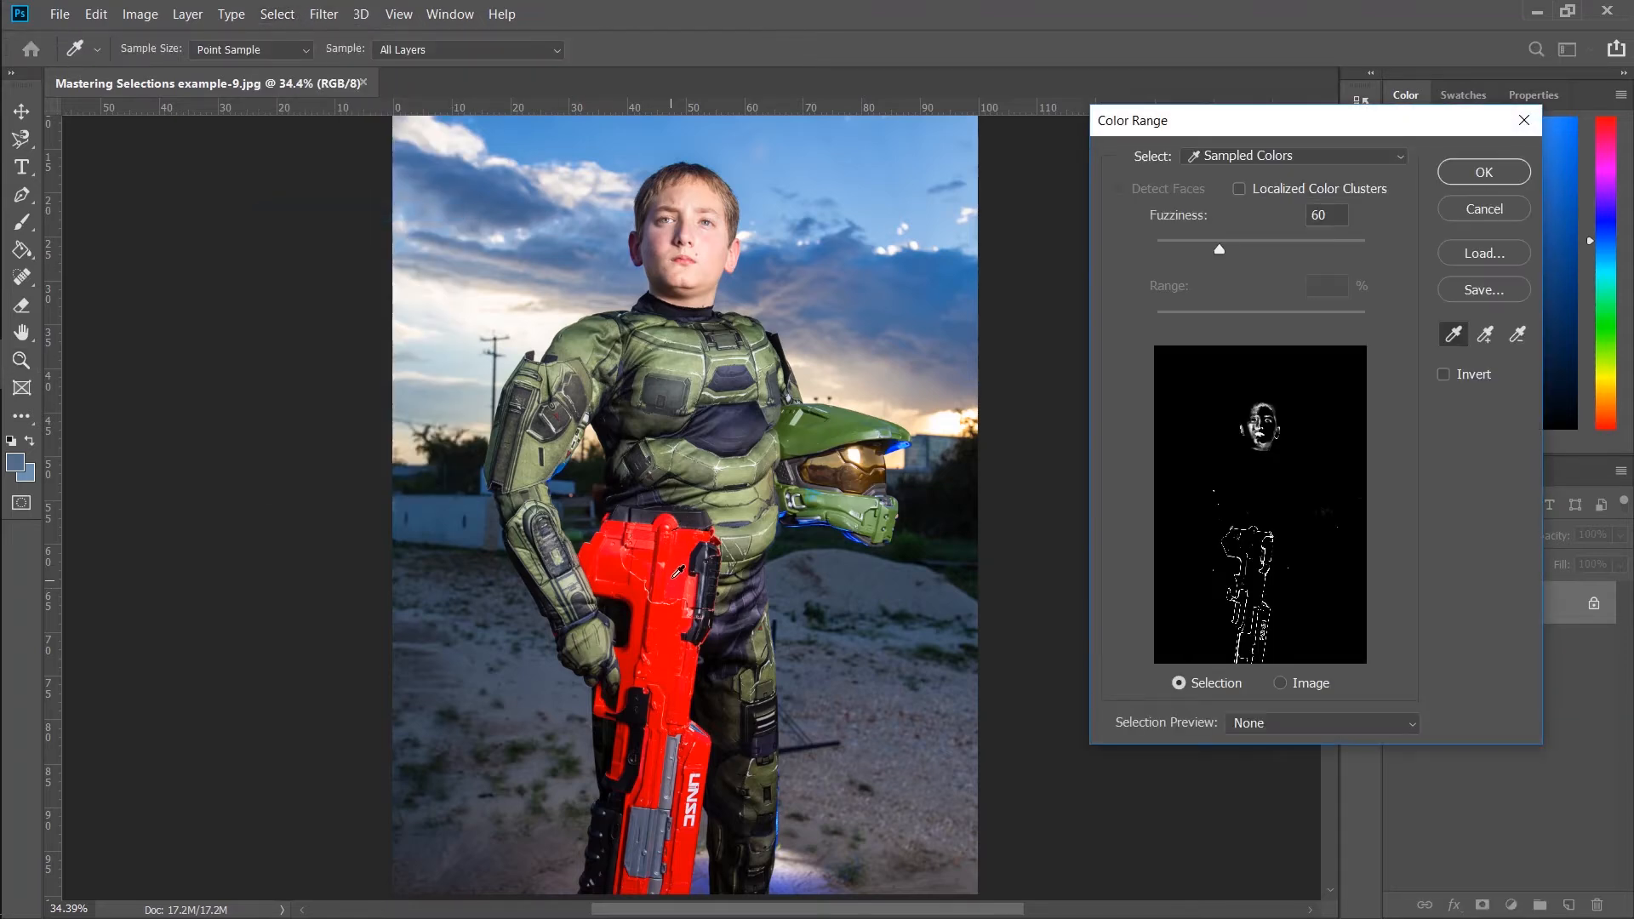
pyautogui.click(679, 600)
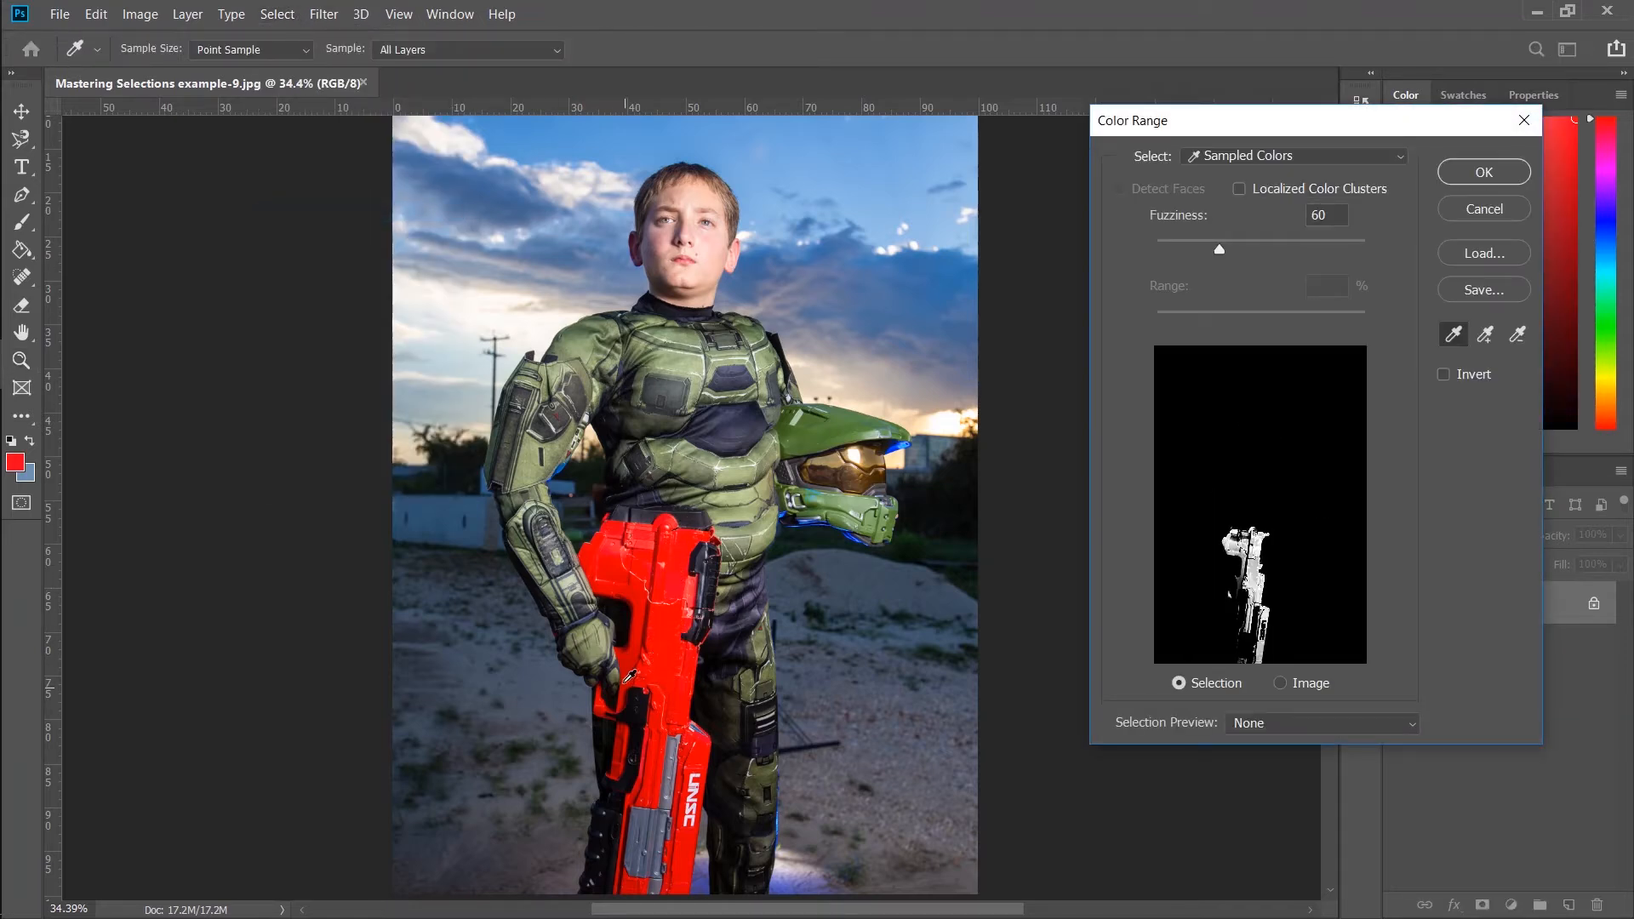
pyautogui.keyDown('shift'); pyautogui.click(633, 673); pyautogui.keyUp('shift')
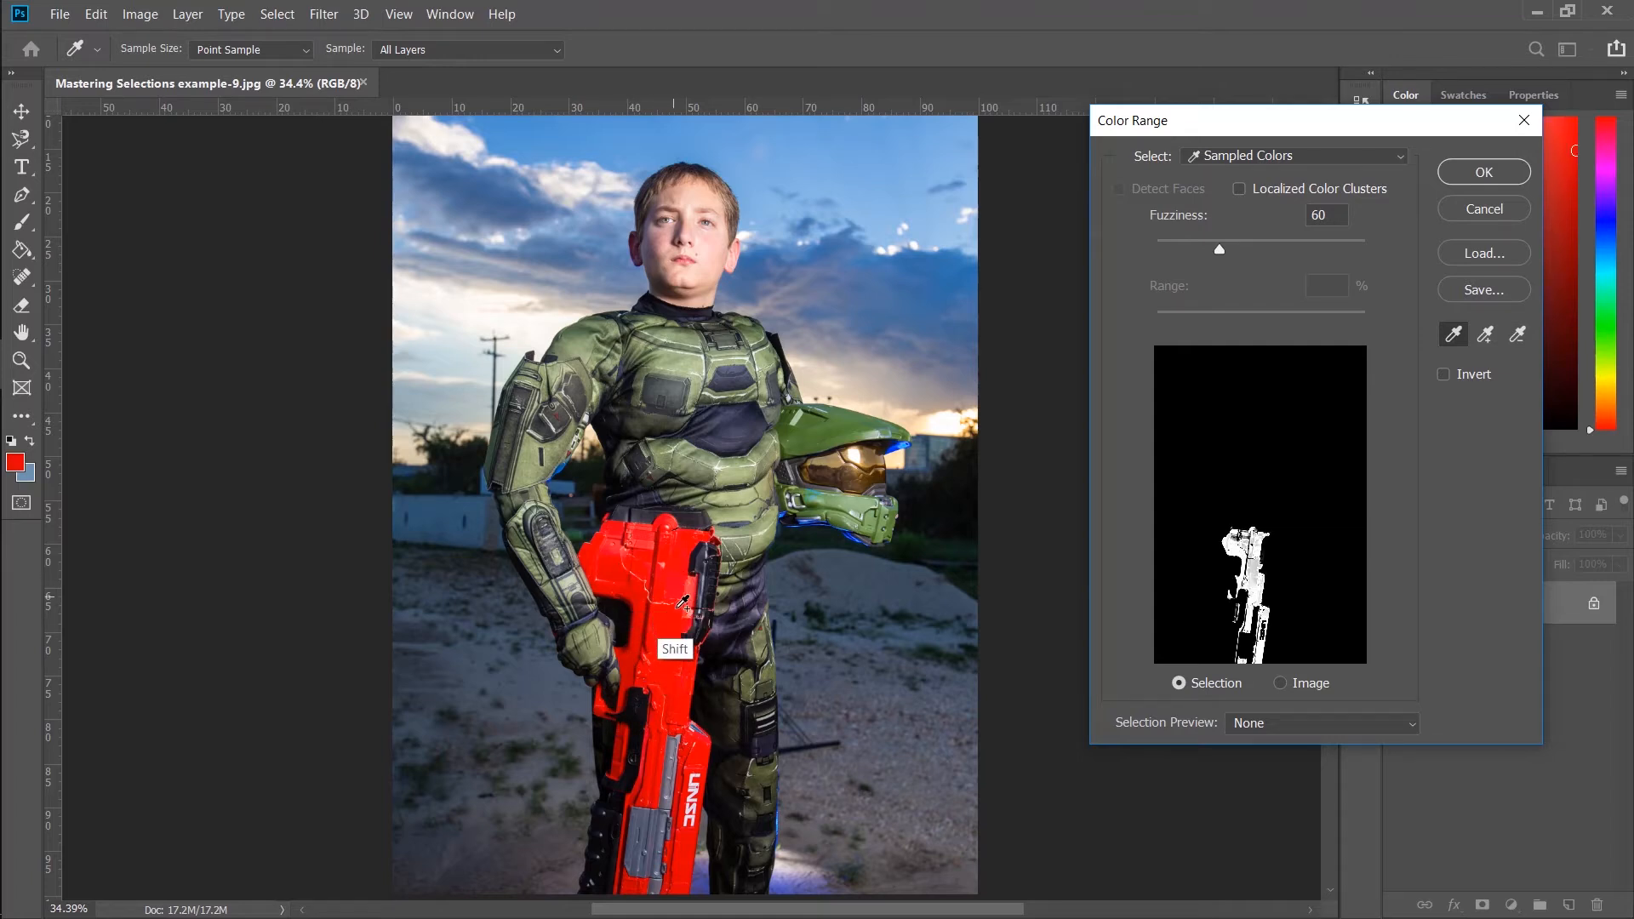
pyautogui.click(692, 730)
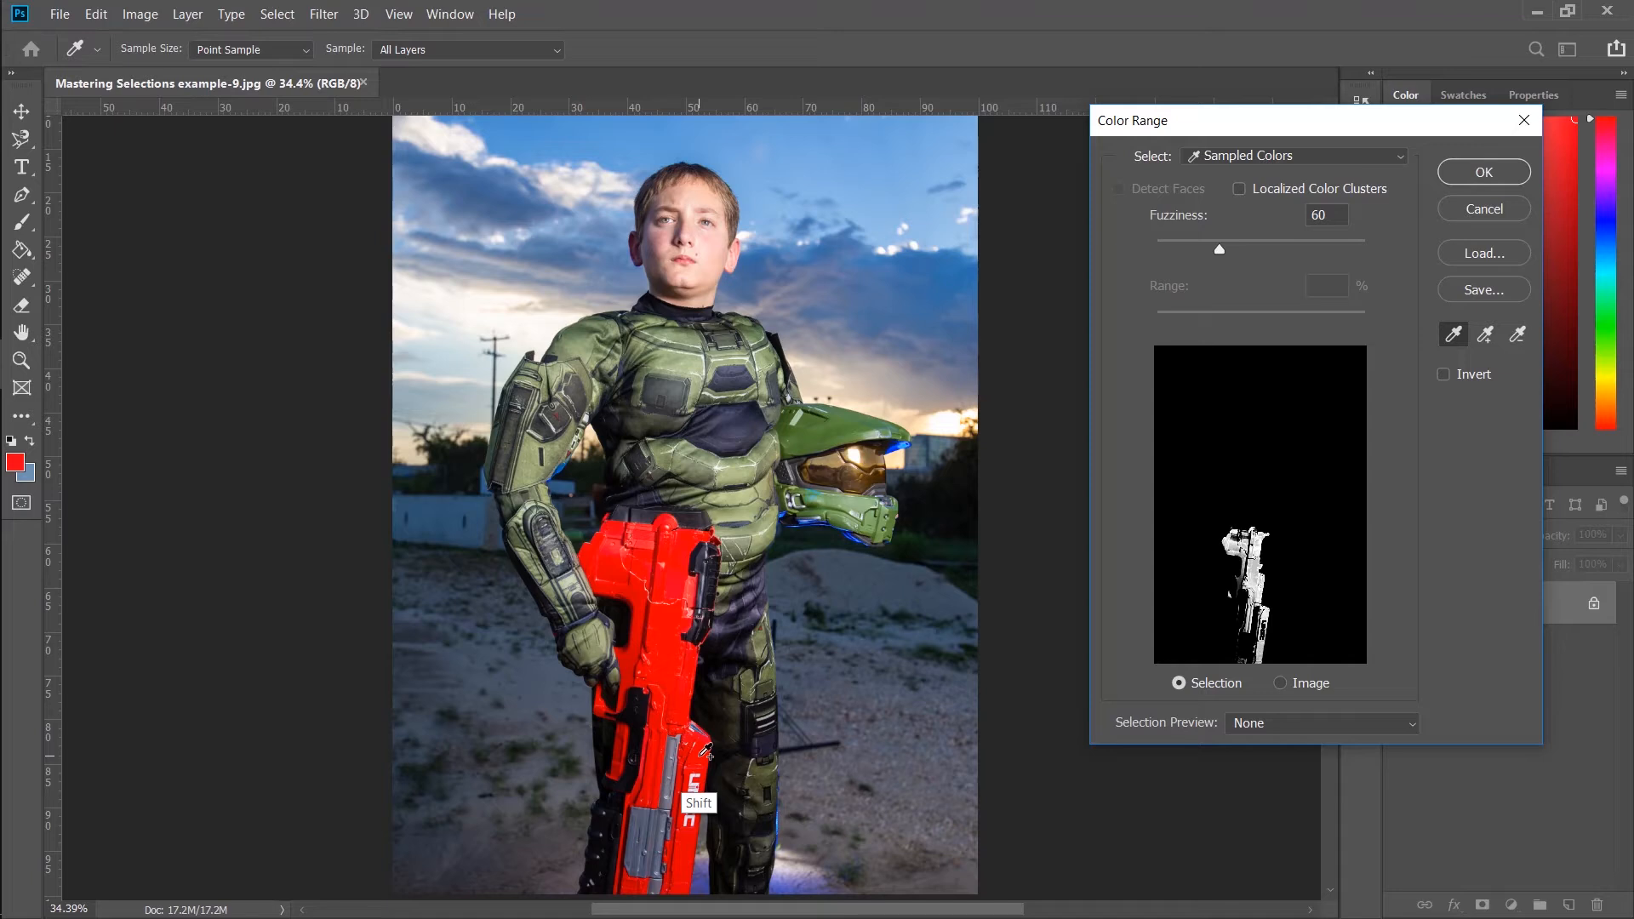
pyautogui.keyDown('shift'); pyautogui.click(690, 838); pyautogui.keyUp('shift')
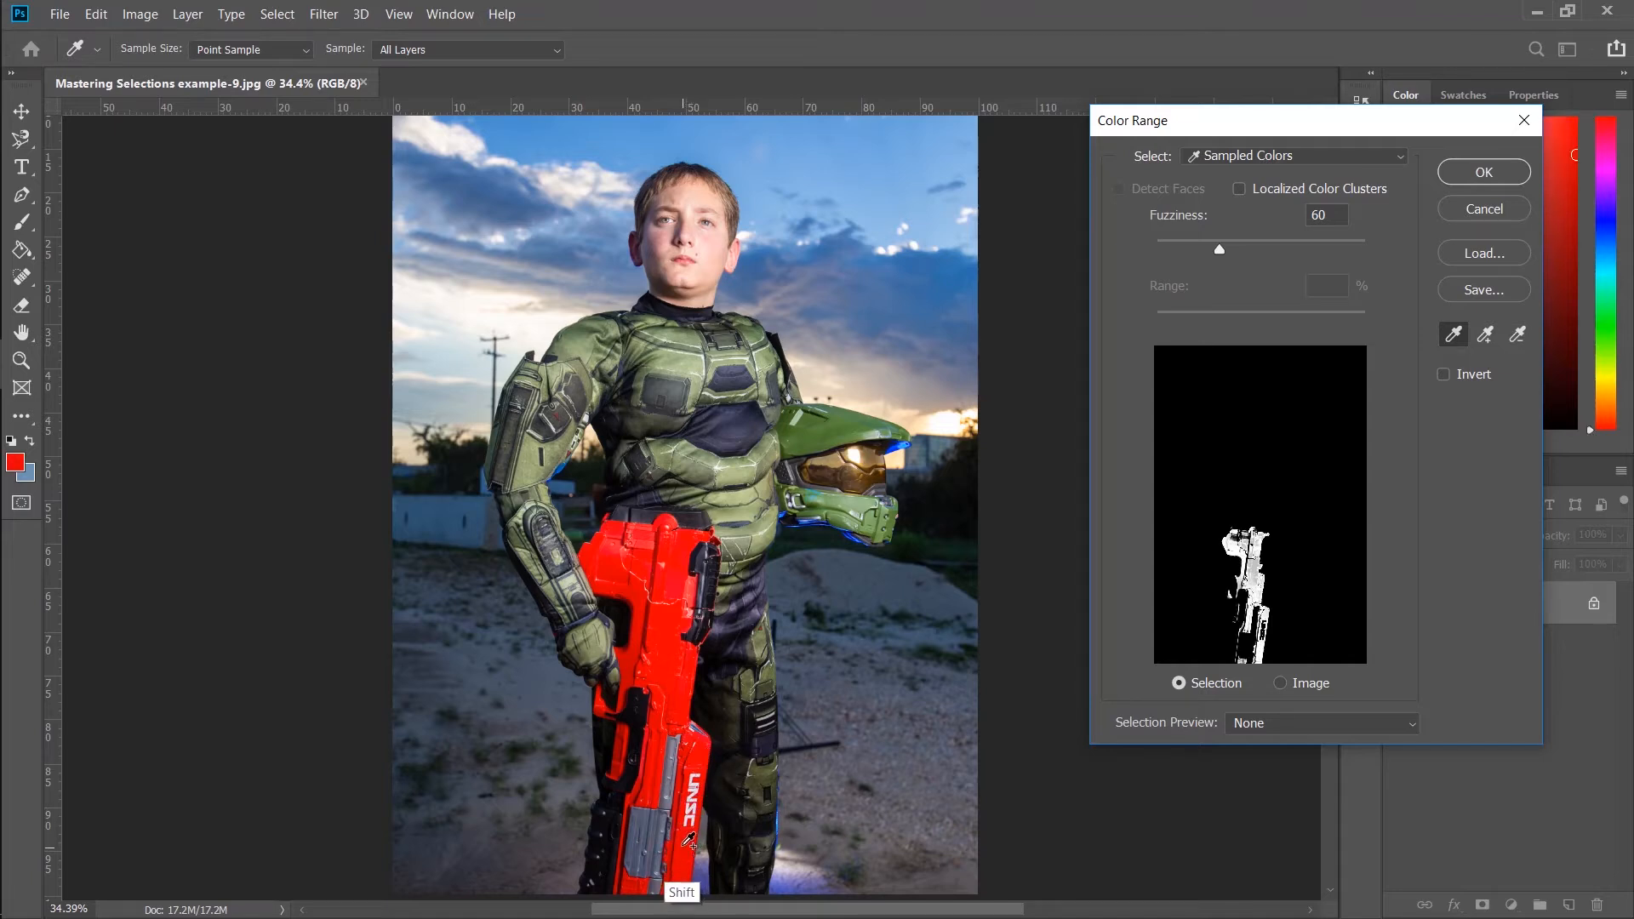
pyautogui.keyDown('shift'); pyautogui.click(660, 653); pyautogui.keyUp('shift')
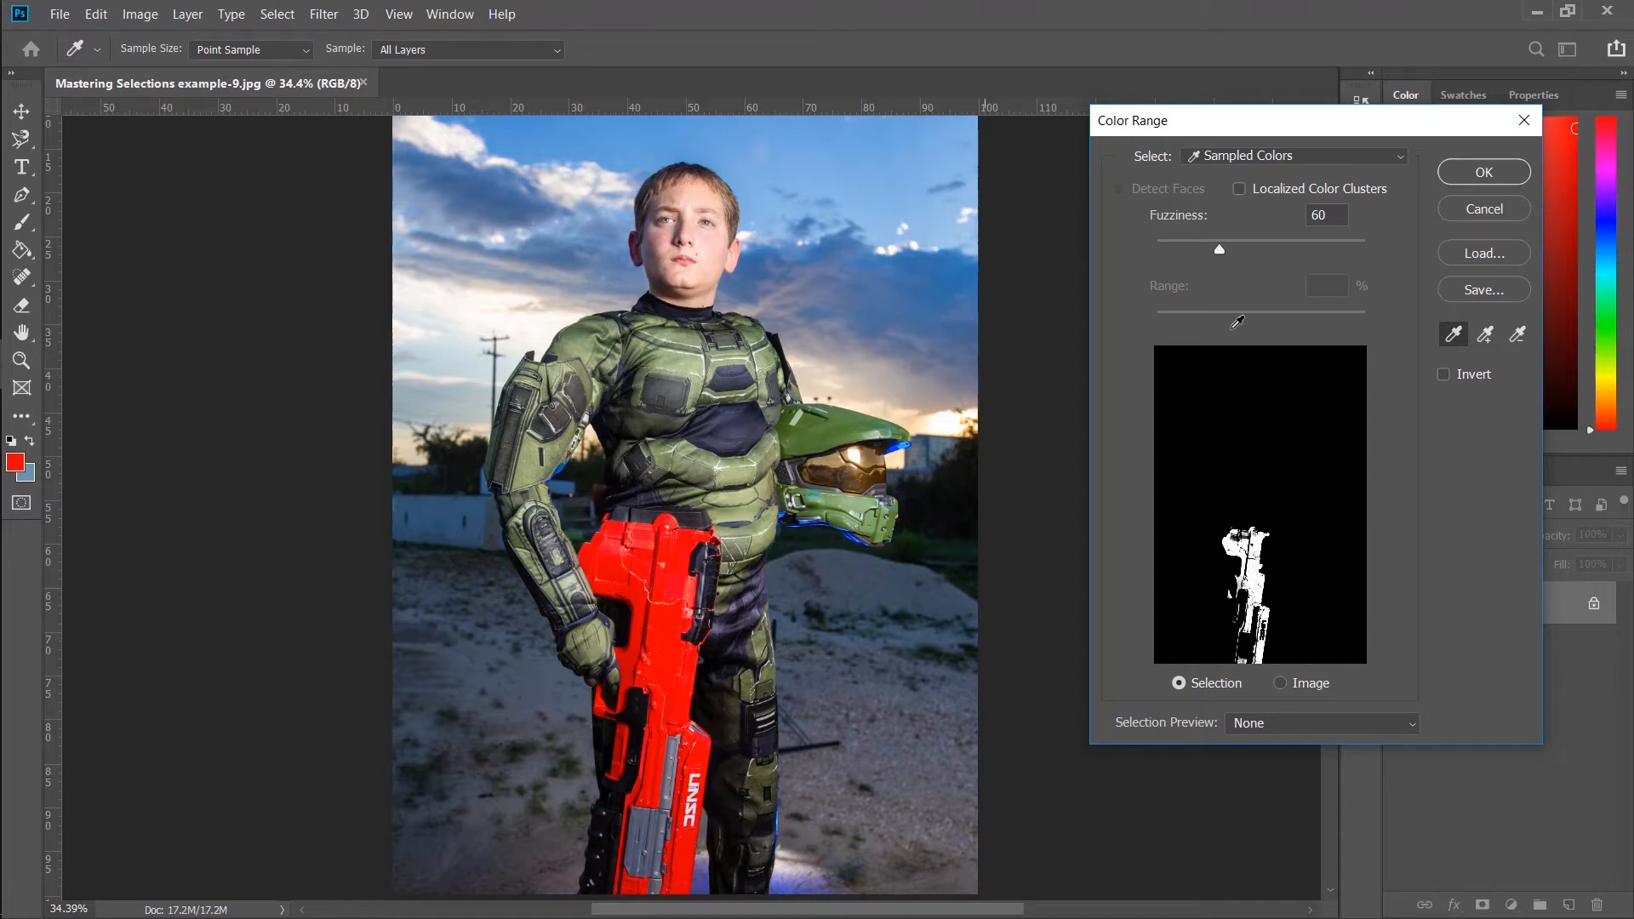
pyautogui.moveTo(1220, 249); pyautogui.dragTo(1273, 242)
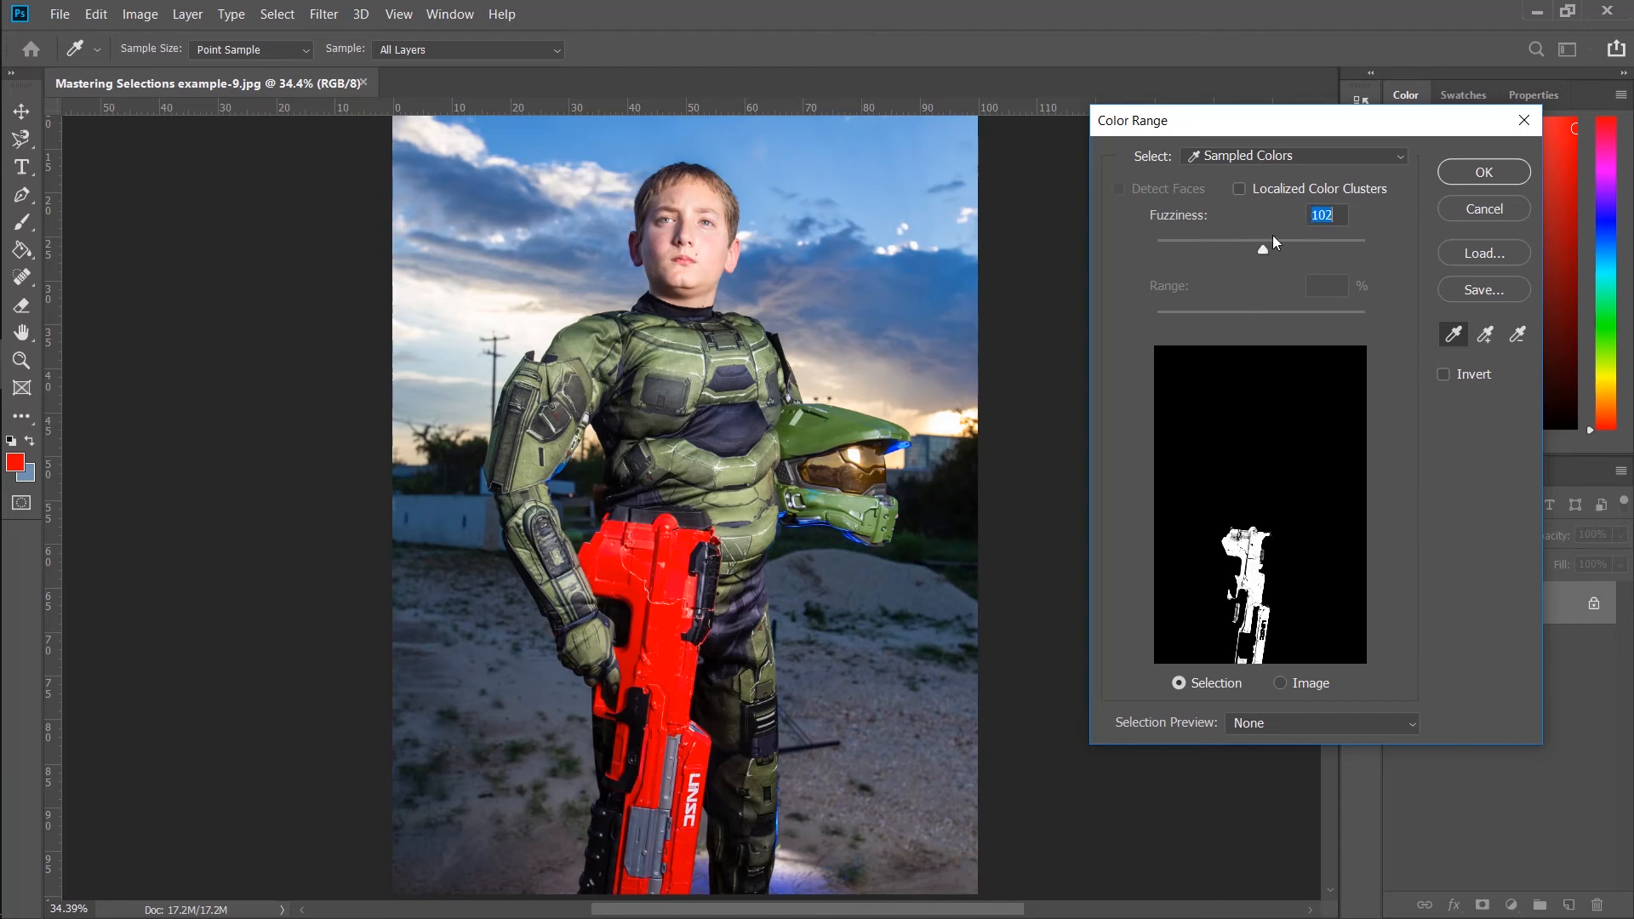
pyautogui.click(1481, 179)
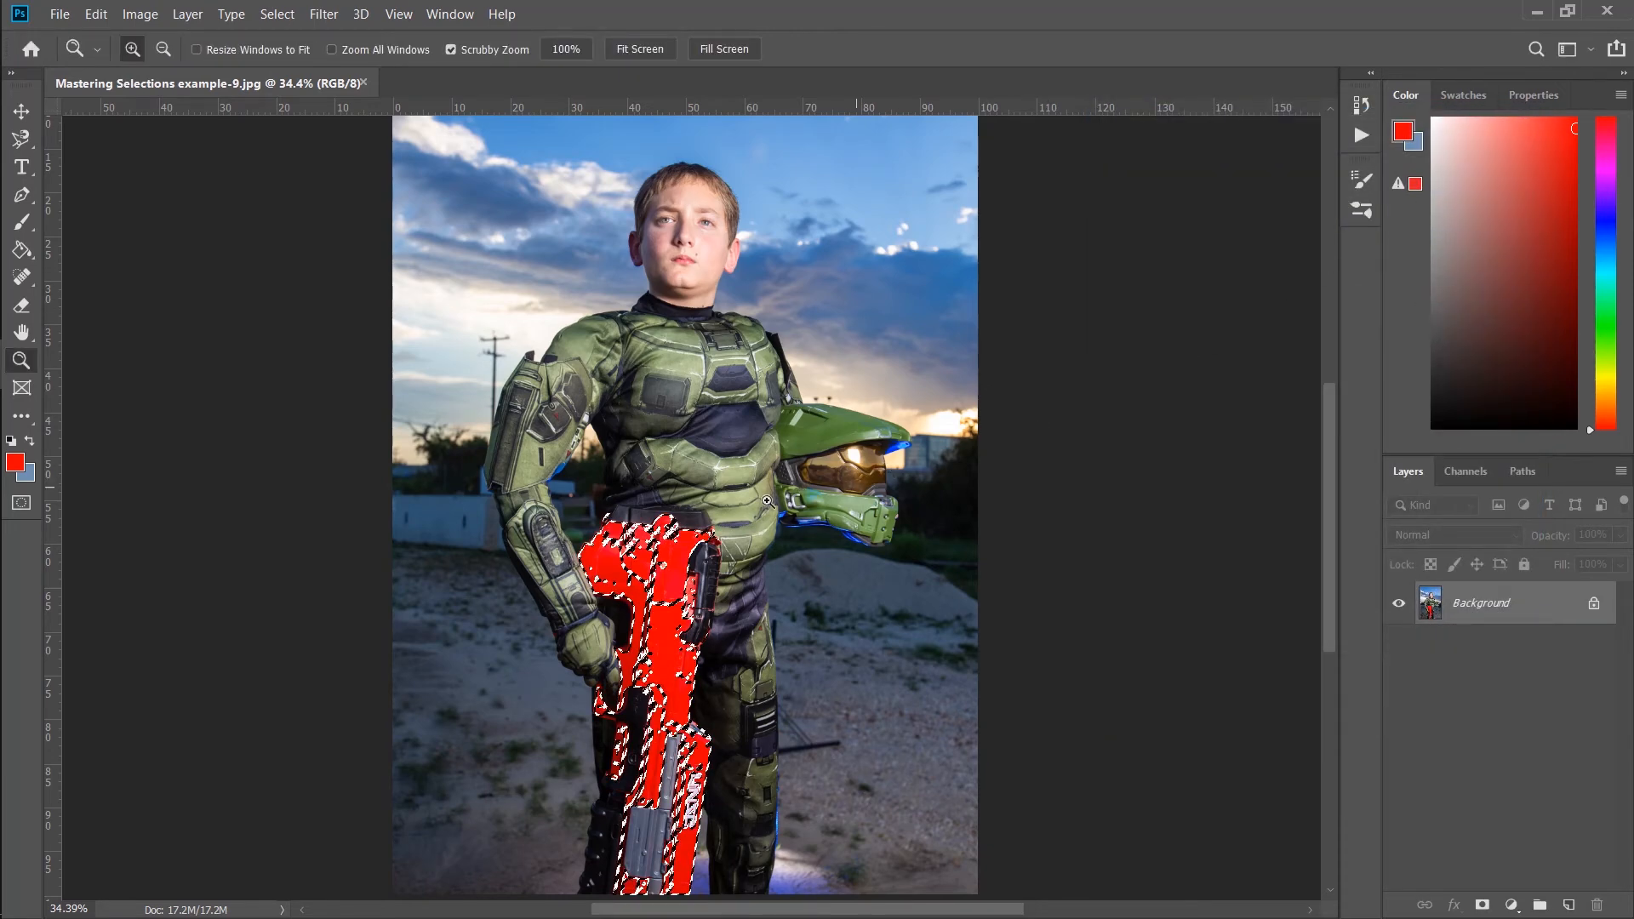
# - Add a Hue/Saturation adjustment layer masked to the rifle selection, and display its layer mask on its own
pyautogui.click(1511, 904)
pyautogui.click(1521, 701)
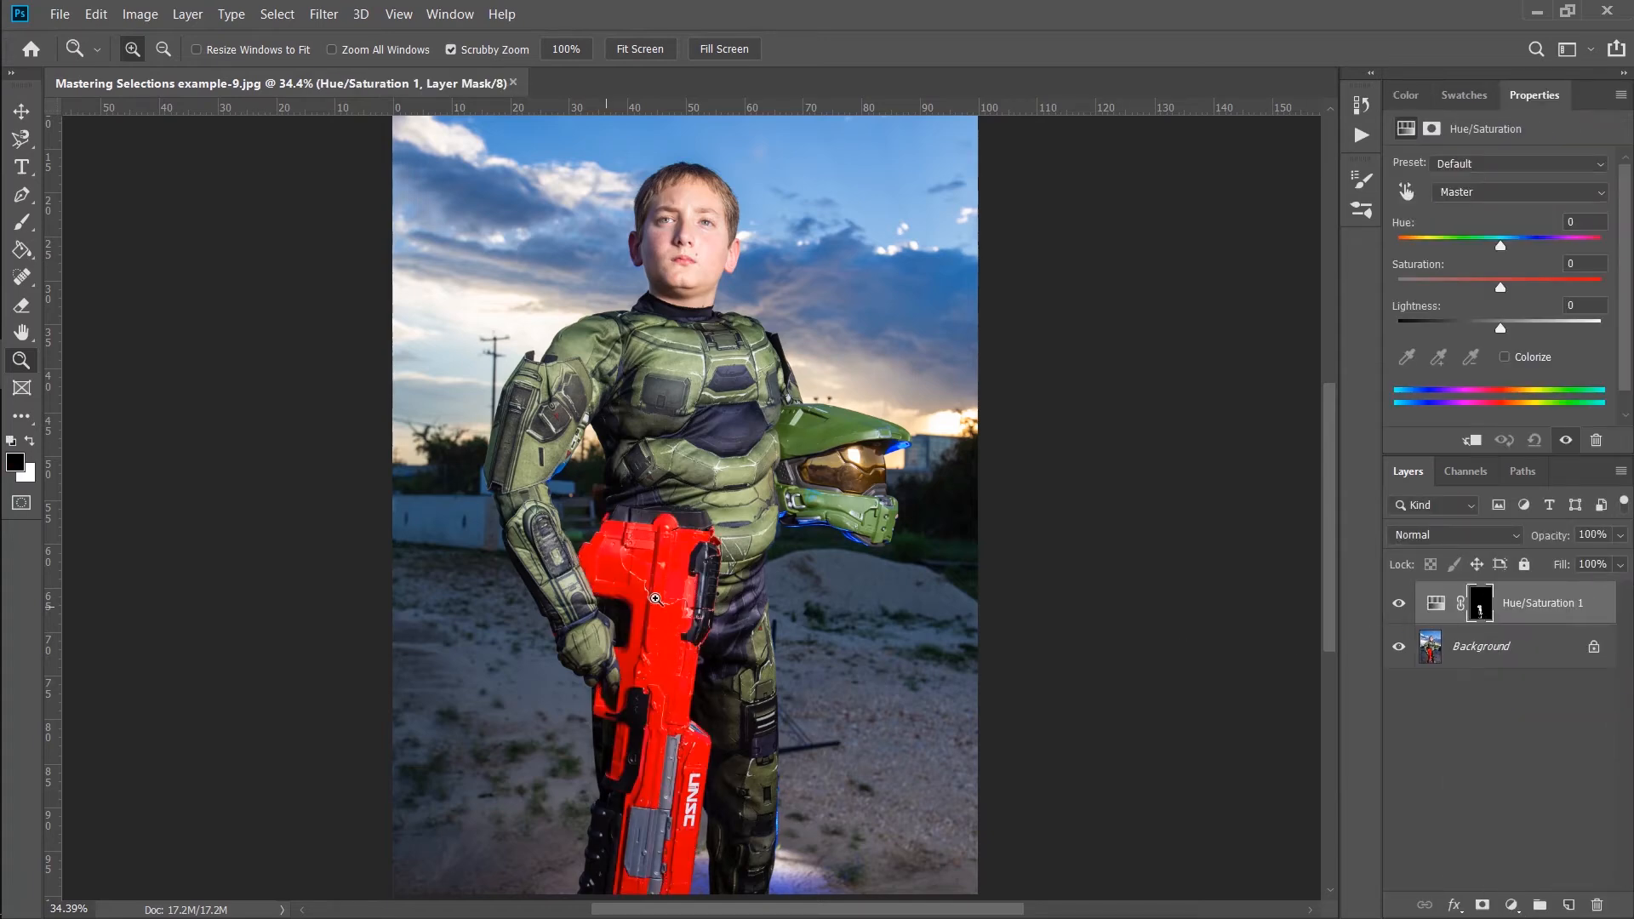
pyautogui.keyDown('alt'); pyautogui.click(1481, 611); pyautogui.keyUp('alt')
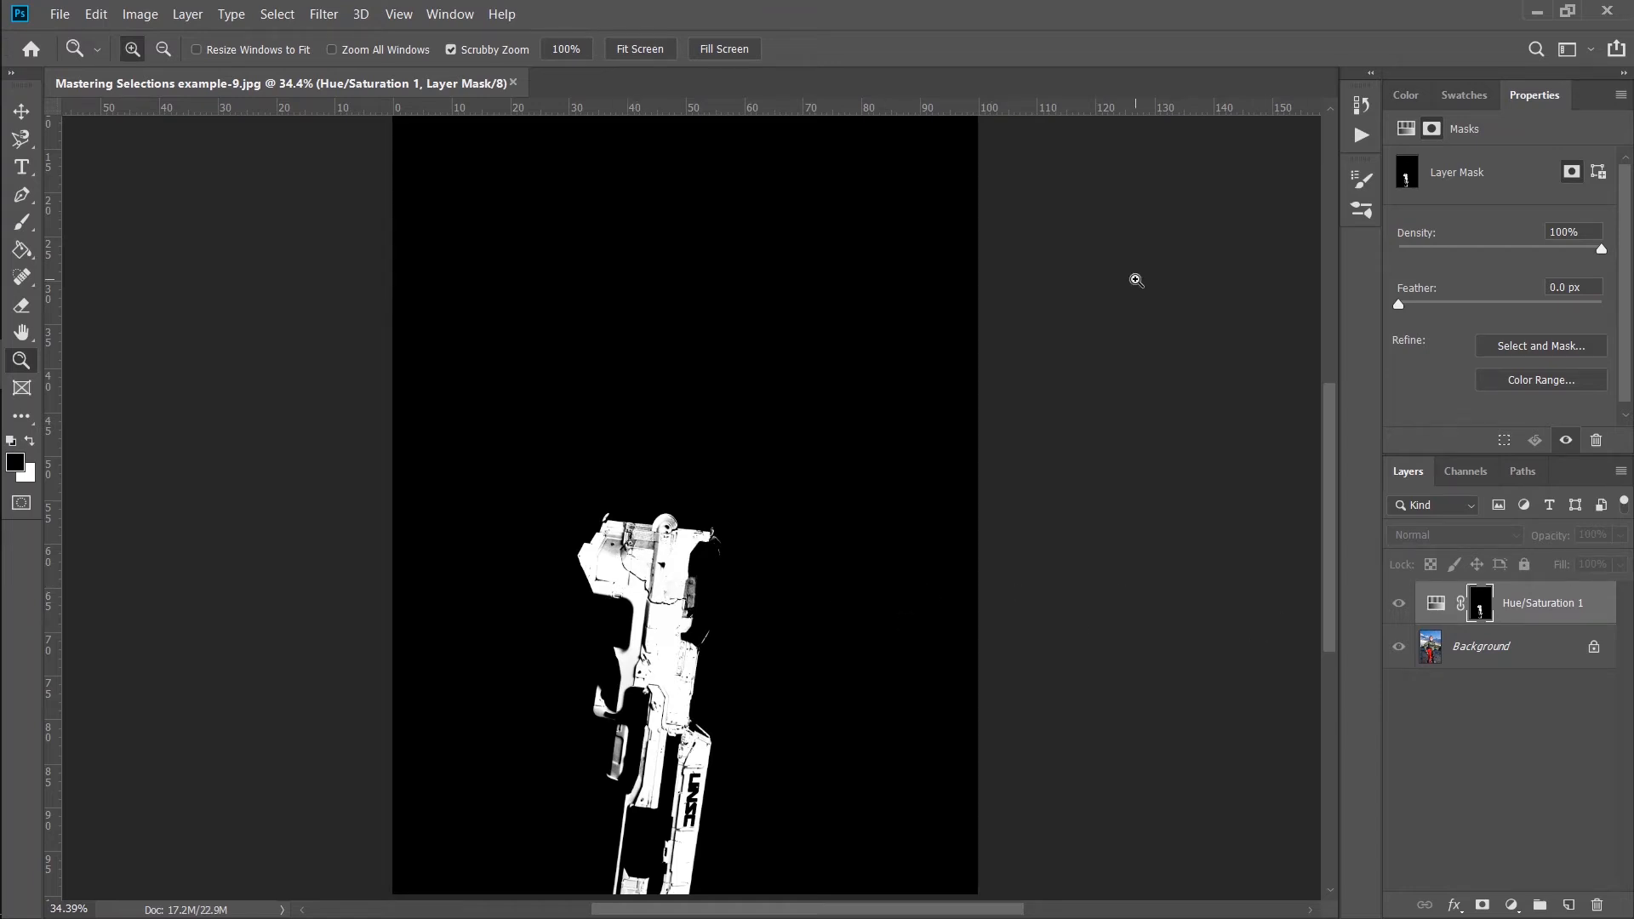
# - Brighten the gray areas of the rifle mask to white with Levels by strongly lowering the white input level
pyautogui.hotkey('ctrl', 'l')
pyautogui.moveTo(1396, 292); pyautogui.dragTo(1135, 290)
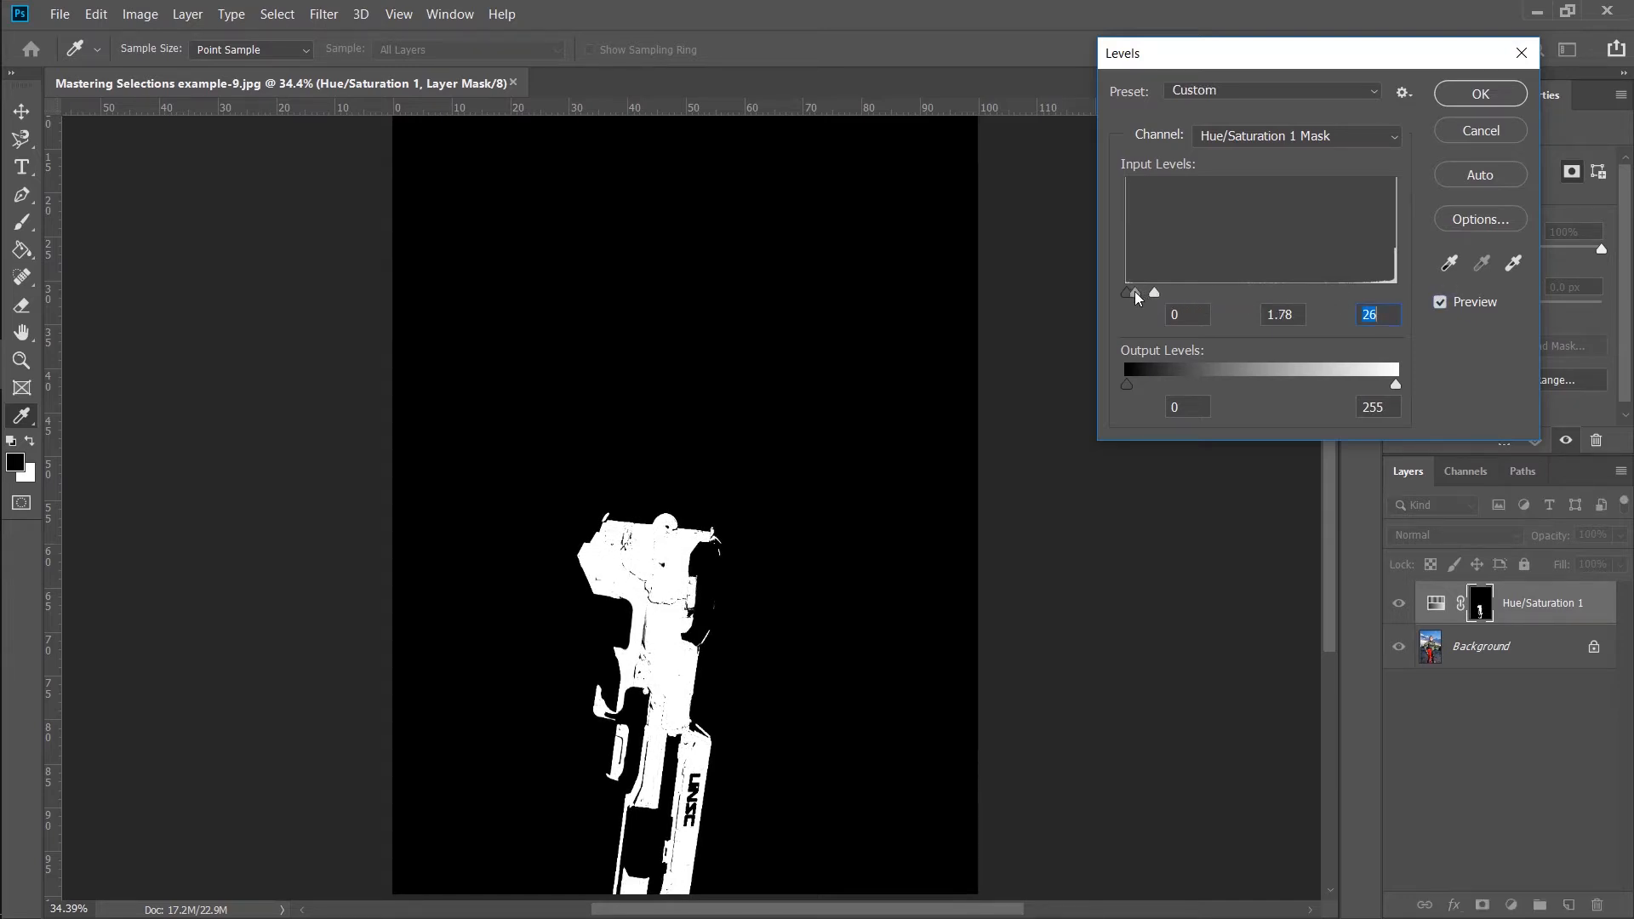
pyautogui.click(1133, 293)
pyautogui.moveTo(1153, 292); pyautogui.dragTo(1142, 289)
pyautogui.press('Tab')
pyautogui.click(1481, 93)
pyautogui.press('z')
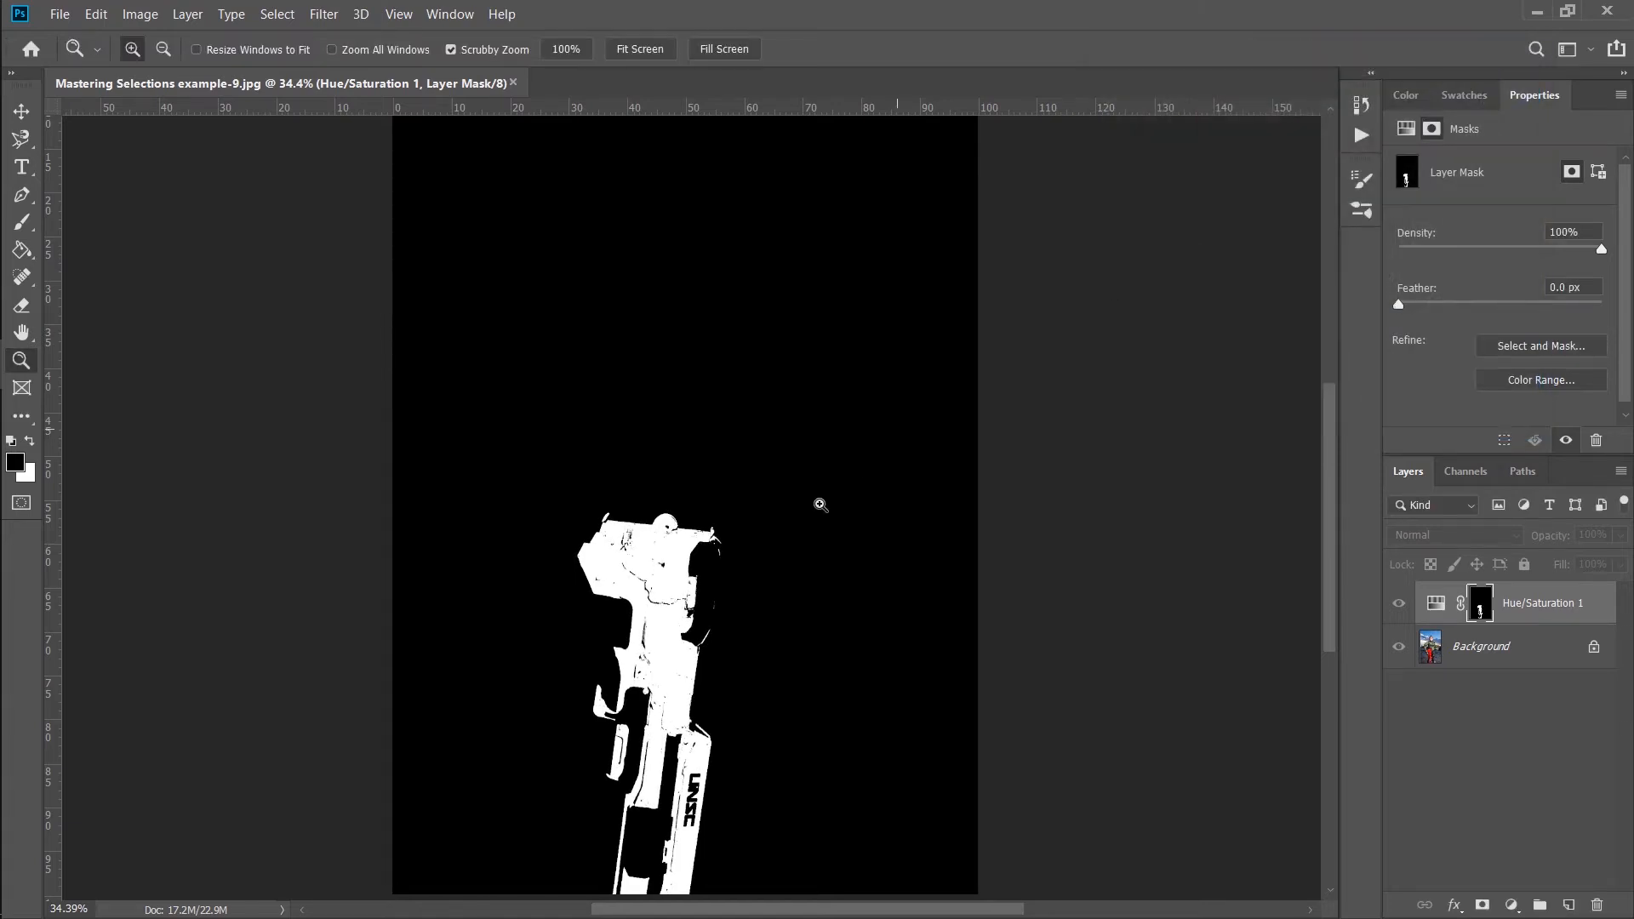
# - Recolor the rifle with Hue +157 and Saturation -79, and compare the image with the adjustment hidden and shown
pyautogui.click(1444, 603)
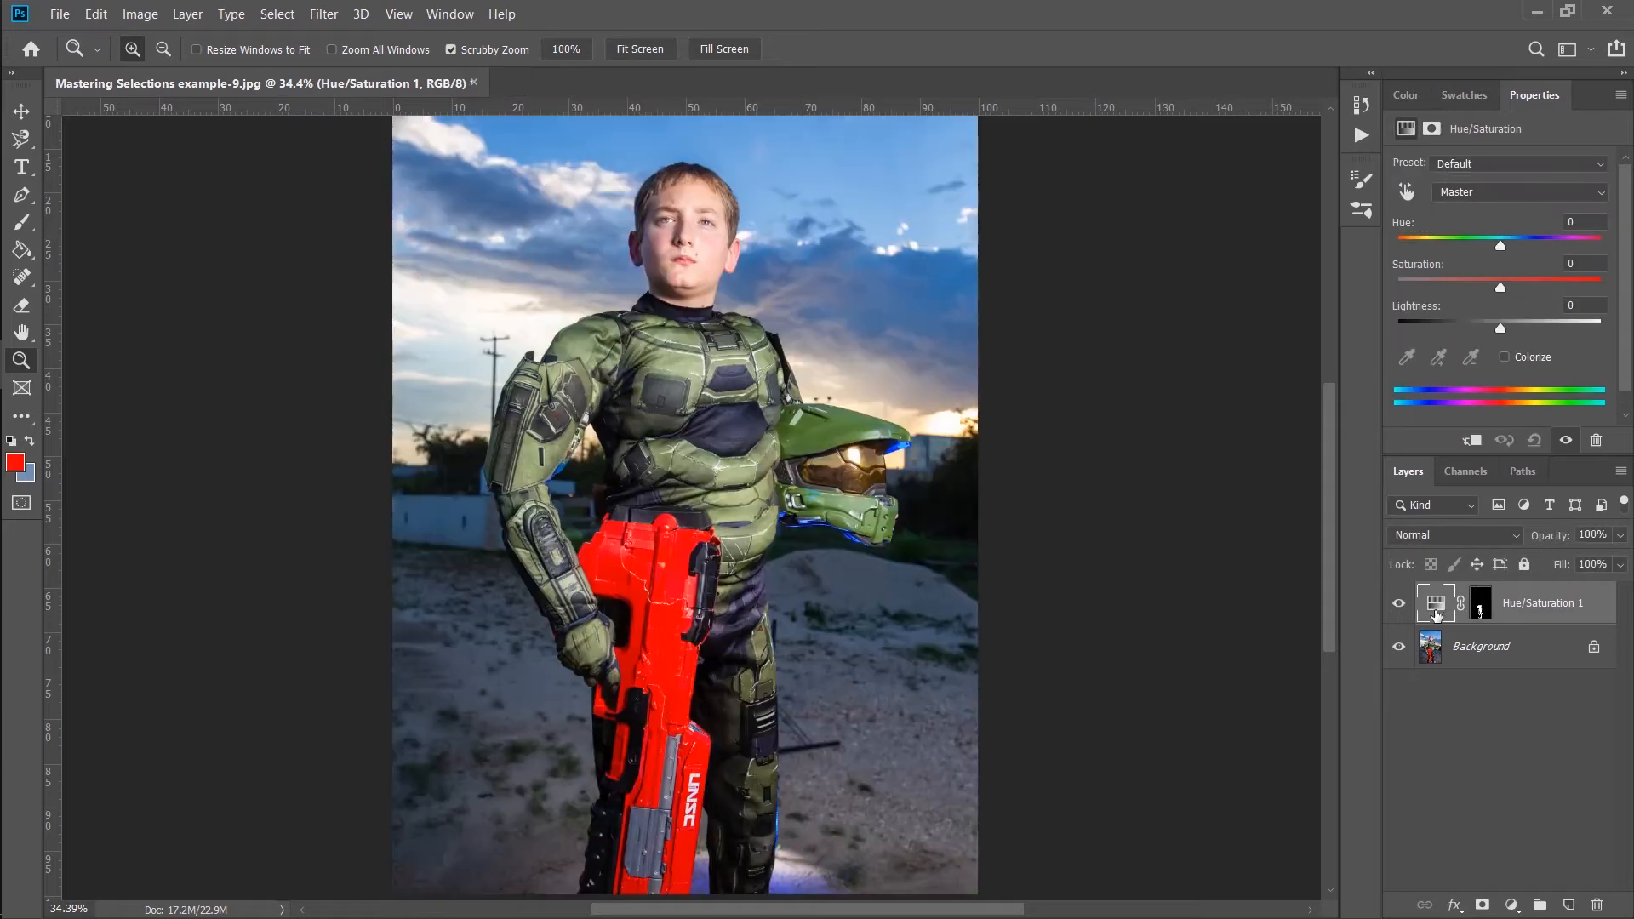
pyautogui.moveTo(1500, 247); pyautogui.dragTo(1591, 246)
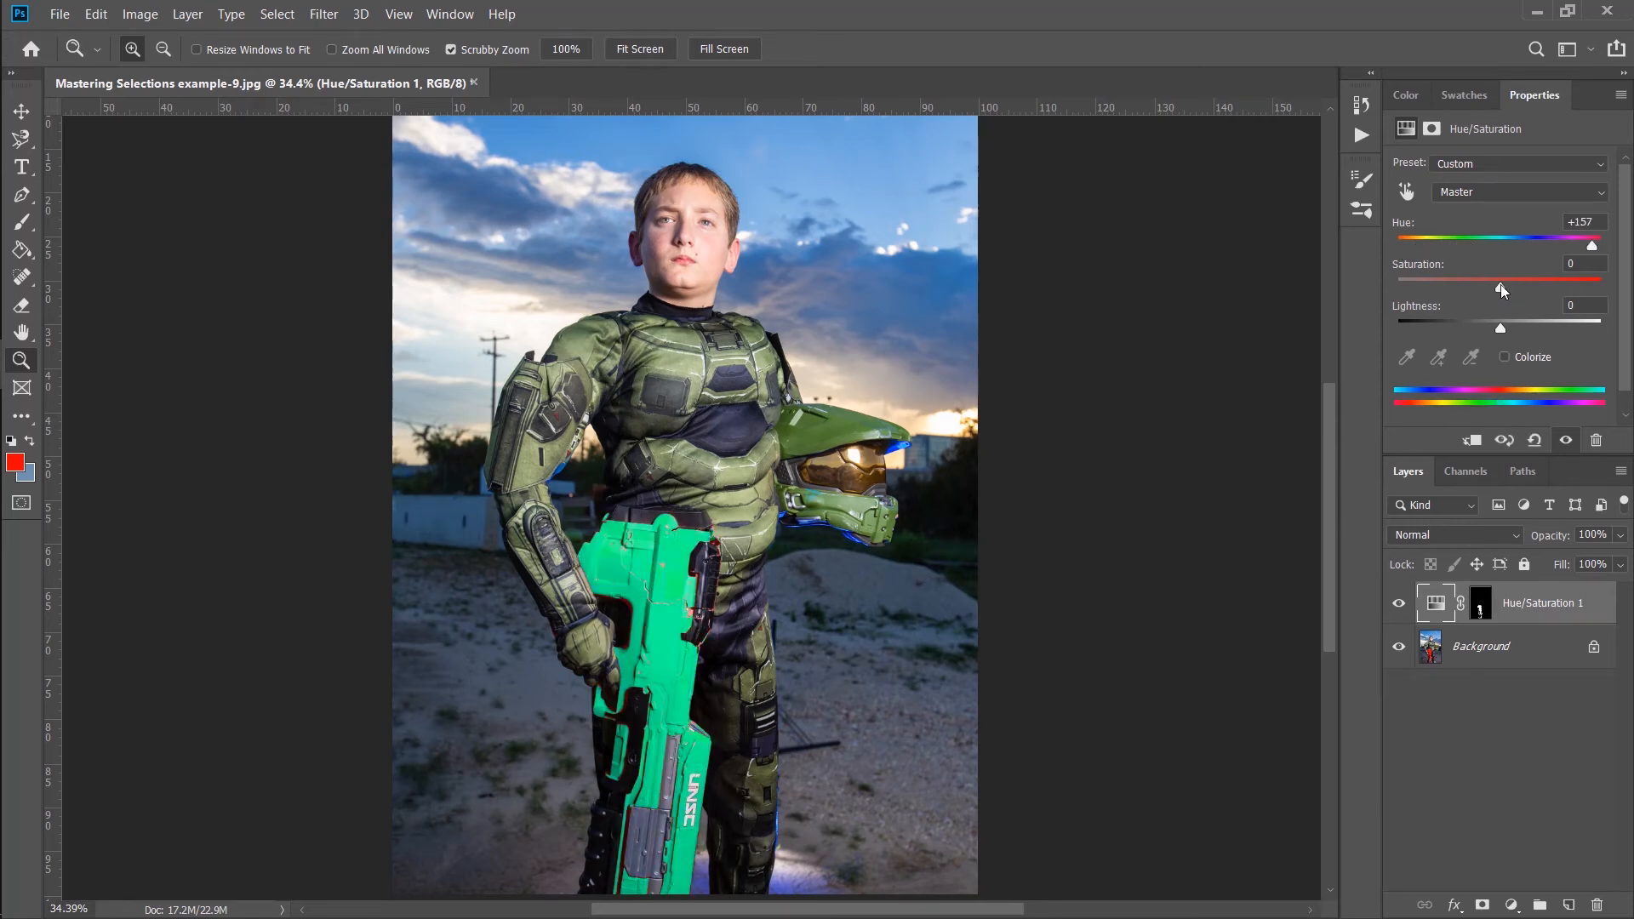
pyautogui.moveTo(1485, 289); pyautogui.dragTo(1419, 288)
pyautogui.click(1398, 602)
pyautogui.click(1398, 602)
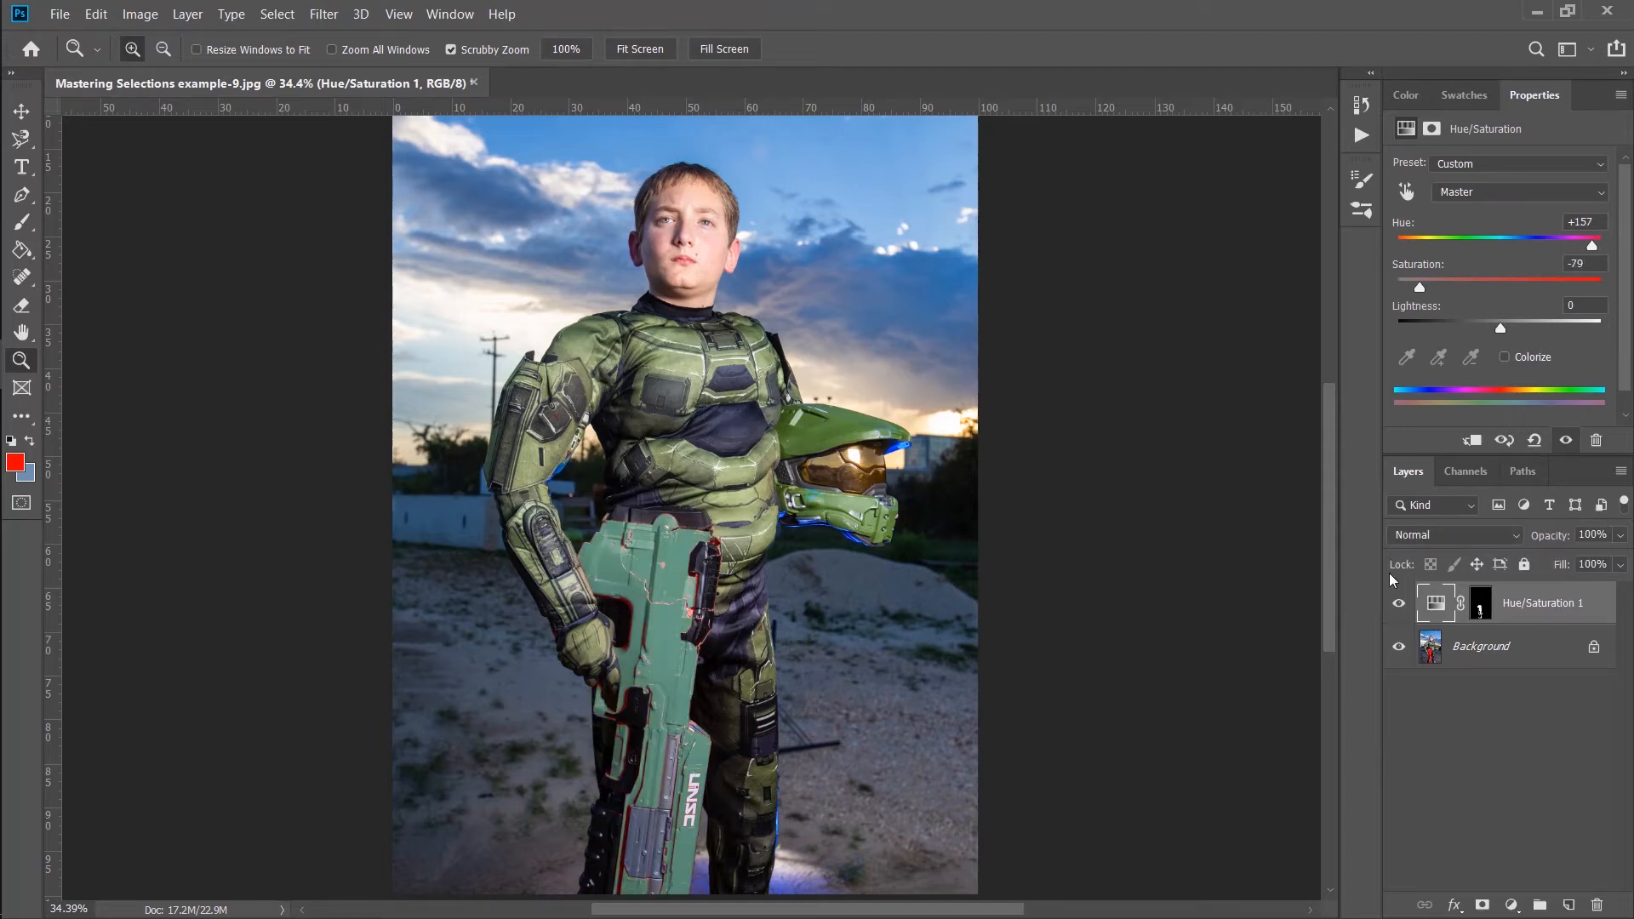
# - Paint white over the black specks and crack lines inside the rifle's upper body on the Hue/Saturation mask
pyautogui.moveTo(659, 601); pyautogui.dragTo(721, 578)
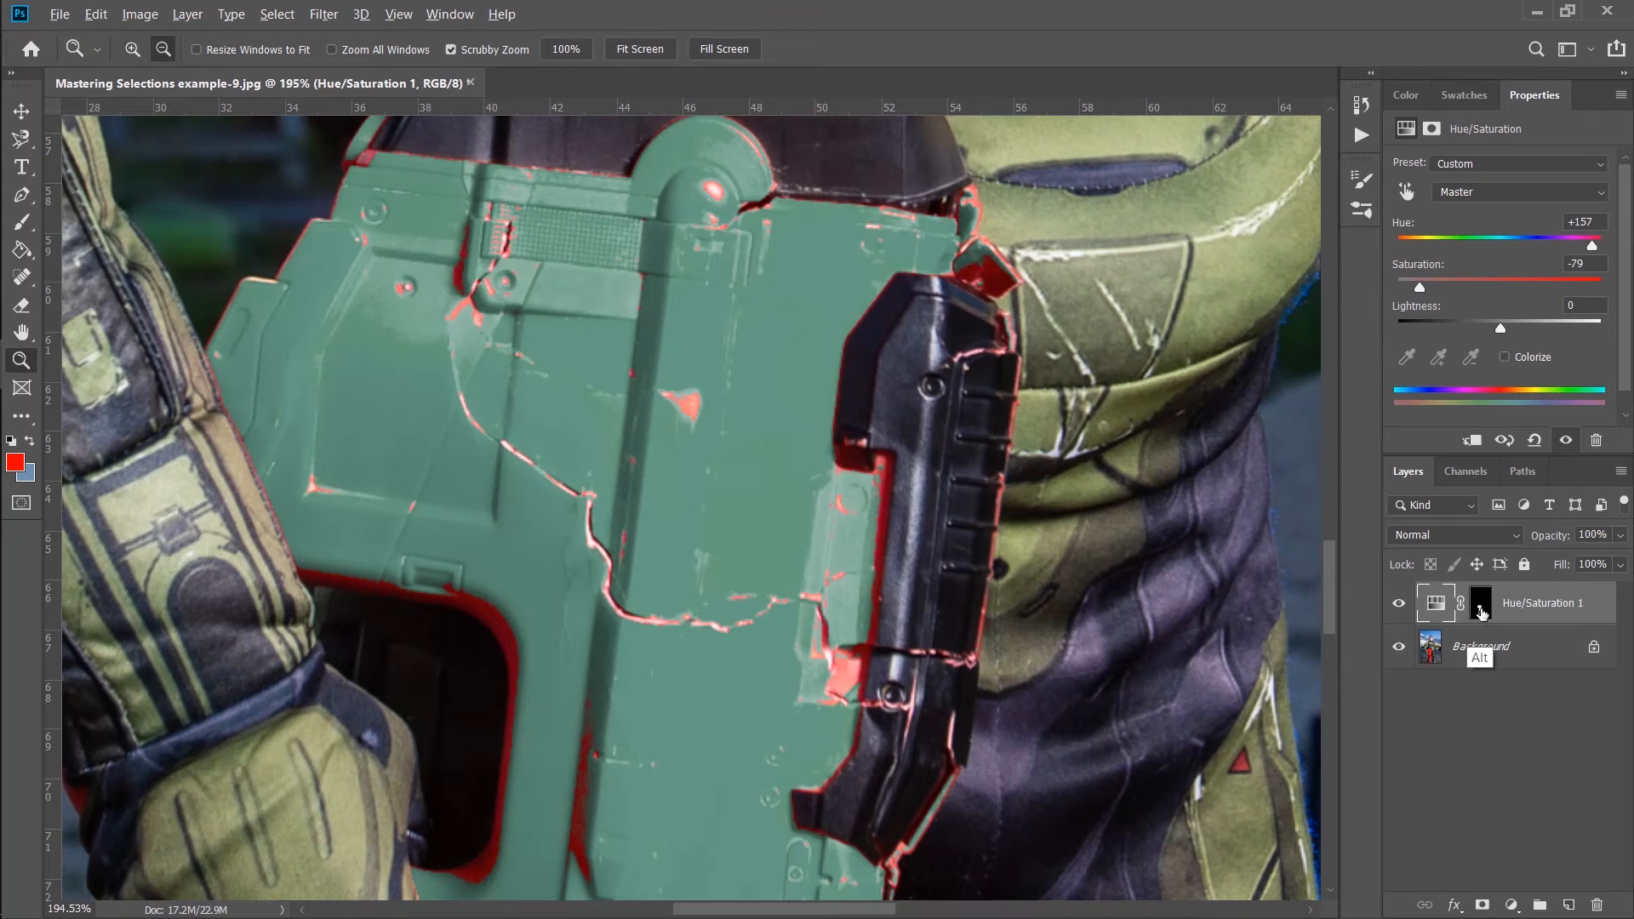
pyautogui.keyDown('alt'); pyautogui.click(1480, 603); pyautogui.keyUp('alt')
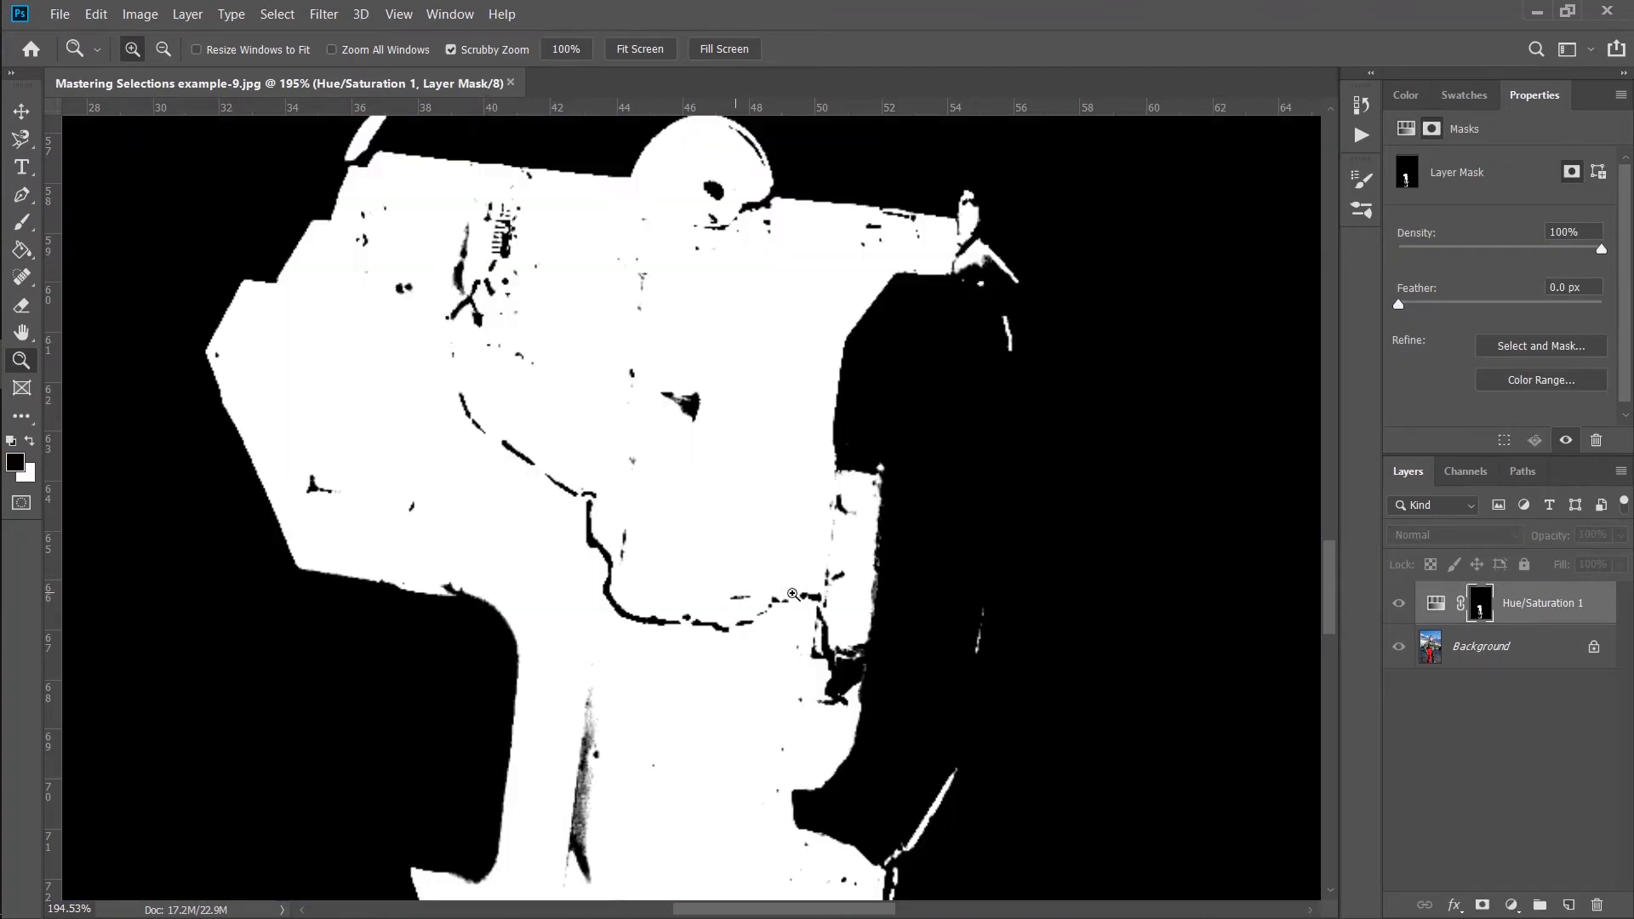
pyautogui.press('b')
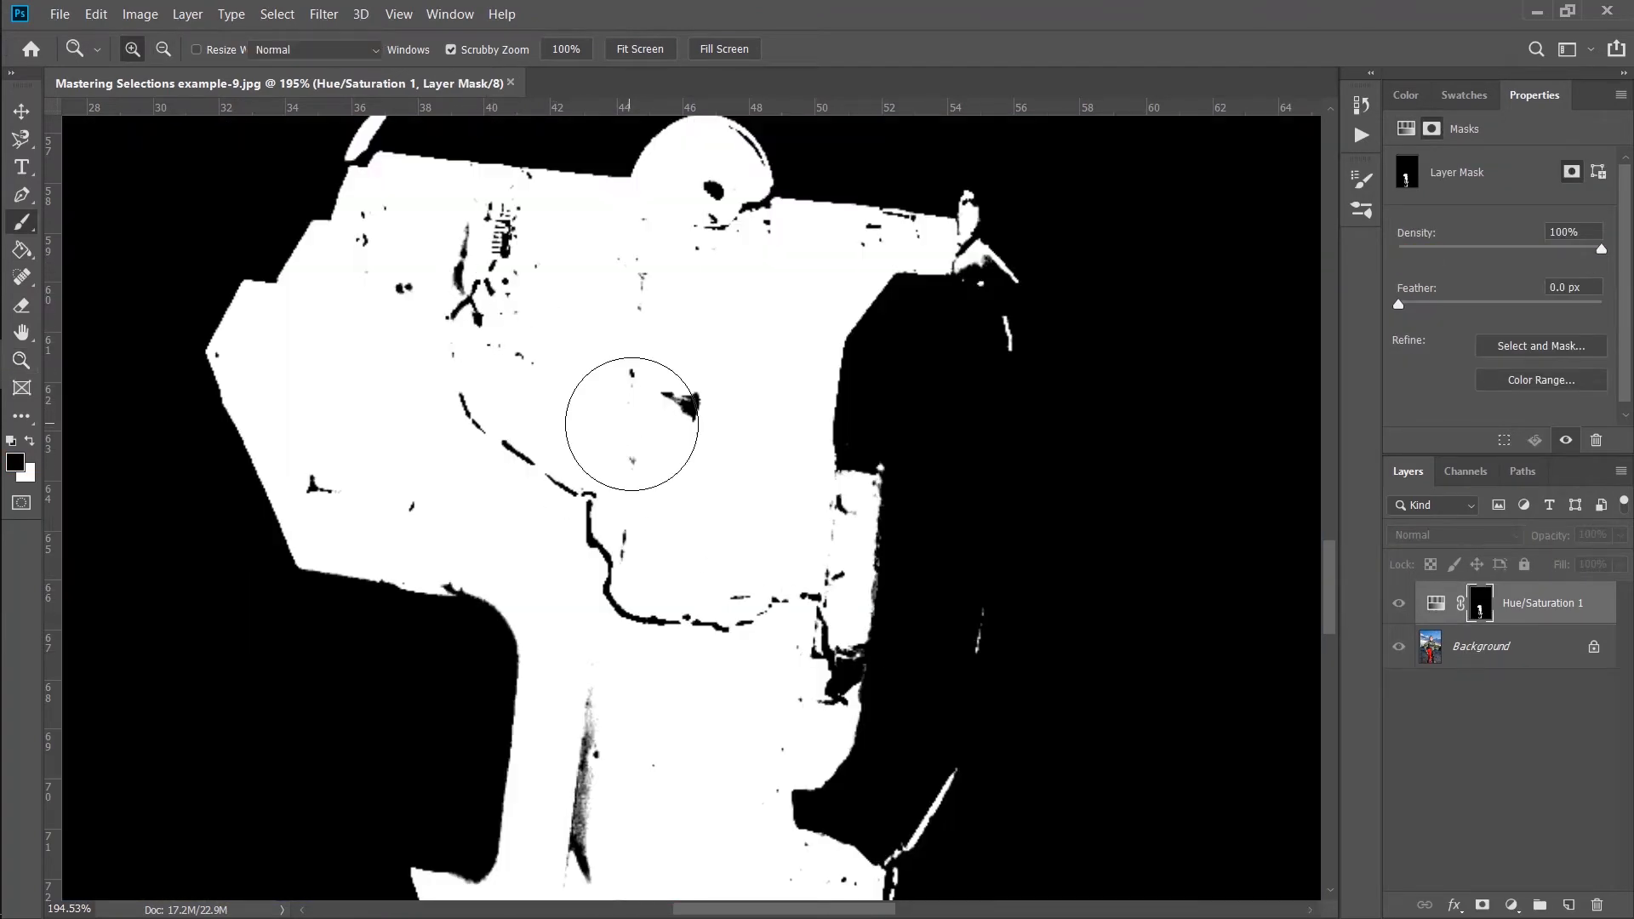
pyautogui.press('x')
pyautogui.moveTo(529, 285)
pyautogui.mouseDown()
pyautogui.moveTo(468, 311)
pyautogui.moveTo(621, 426)
pyautogui.moveTo(689, 612)
pyautogui.moveTo(791, 634)
pyautogui.mouseUp()
pyautogui.click(1437, 603)
# - Paint white on the mask over the remaining red patches along the rifle's middle section, viewing the recolored image
pyautogui.moveTo(715, 477); pyautogui.dragTo(670, 336)
pyautogui.moveTo(851, 315)
pyautogui.mouseDown()
pyautogui.moveTo(817, 595)
pyautogui.moveTo(859, 302)
pyautogui.mouseUp()
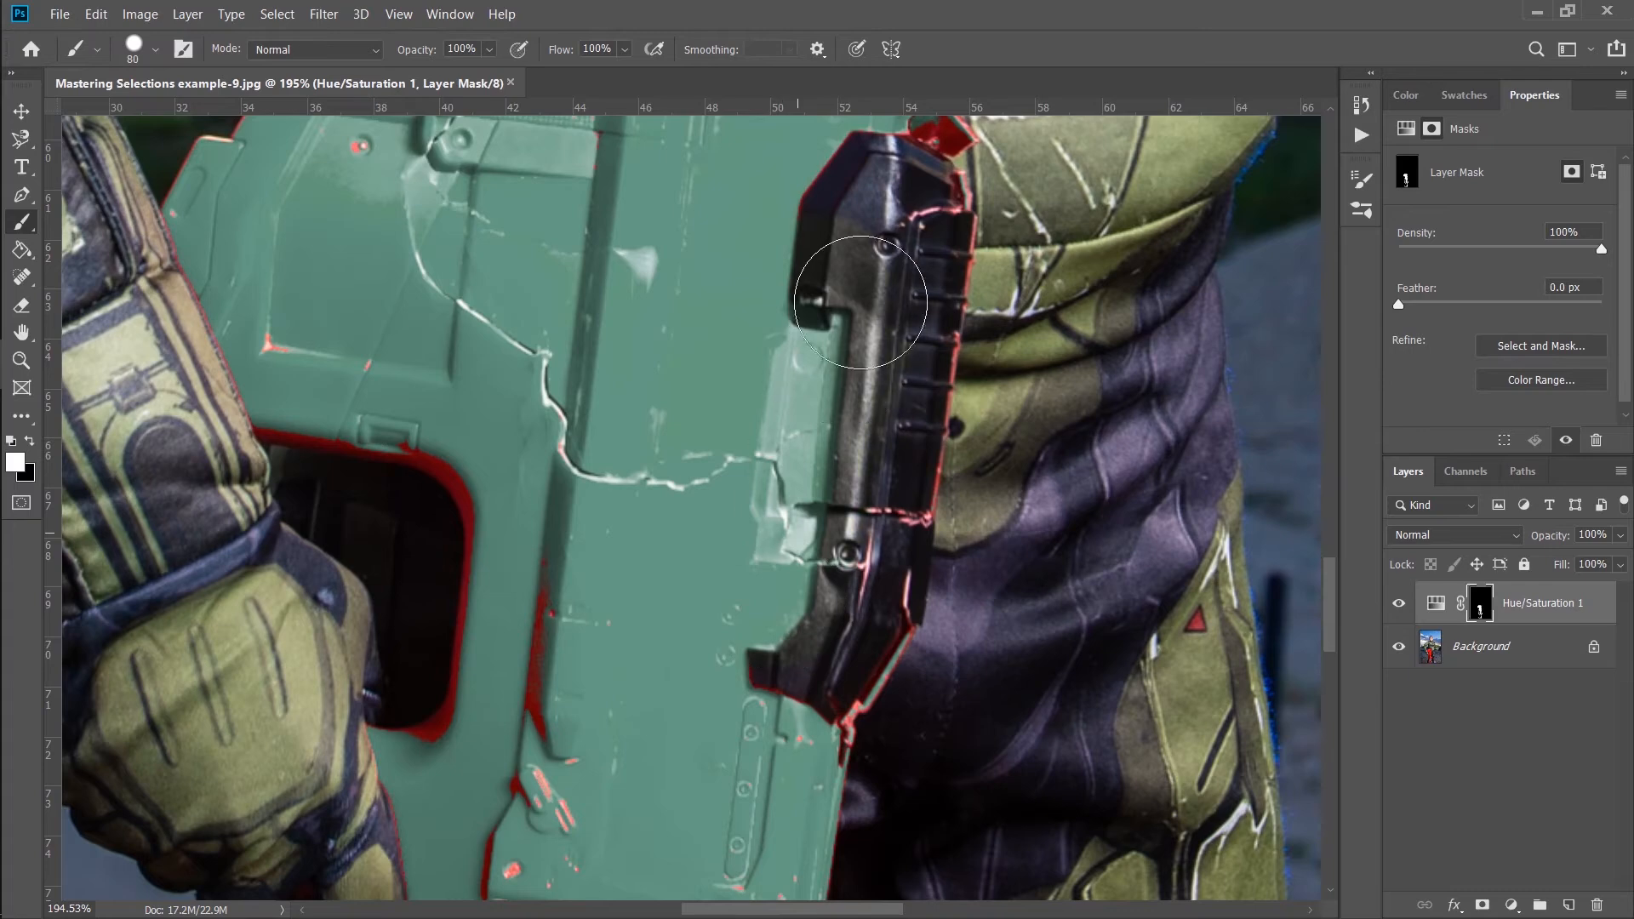
pyautogui.scroll(-5, 646, 289)
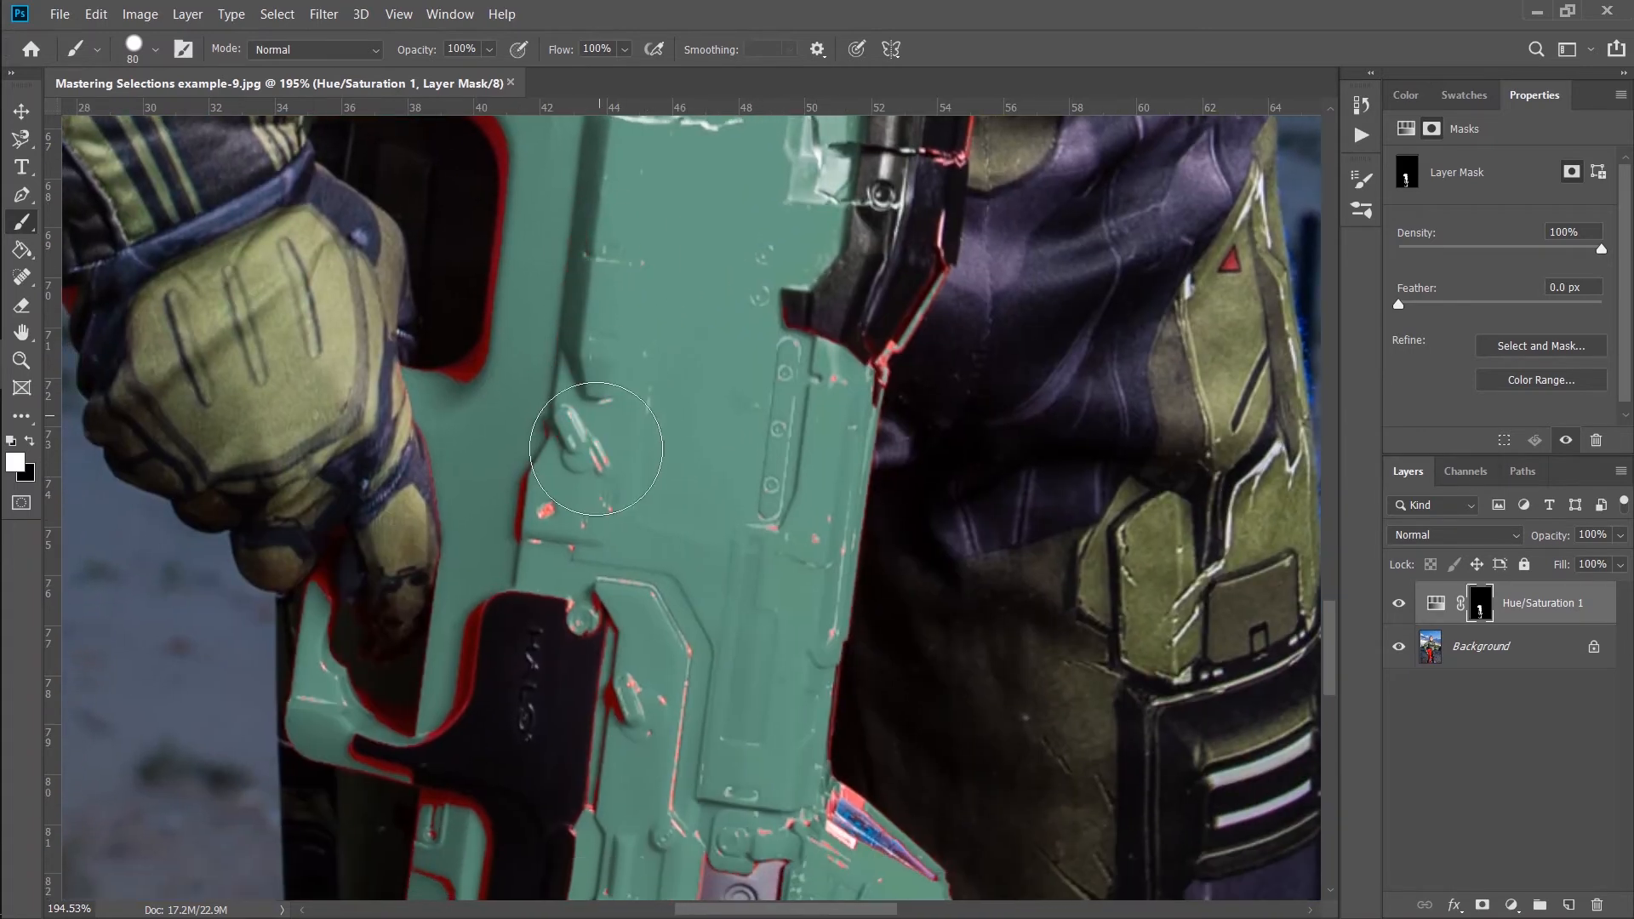
pyautogui.scroll(2, 587, 358)
pyautogui.moveTo(559, 336)
pyautogui.mouseDown()
pyautogui.moveTo(478, 190)
pyautogui.moveTo(352, 163)
pyautogui.moveTo(557, 463)
pyautogui.moveTo(545, 638)
pyautogui.mouseUp()
pyautogui.press('z')
pyautogui.moveTo(791, 468); pyautogui.dragTo(1277, 557)
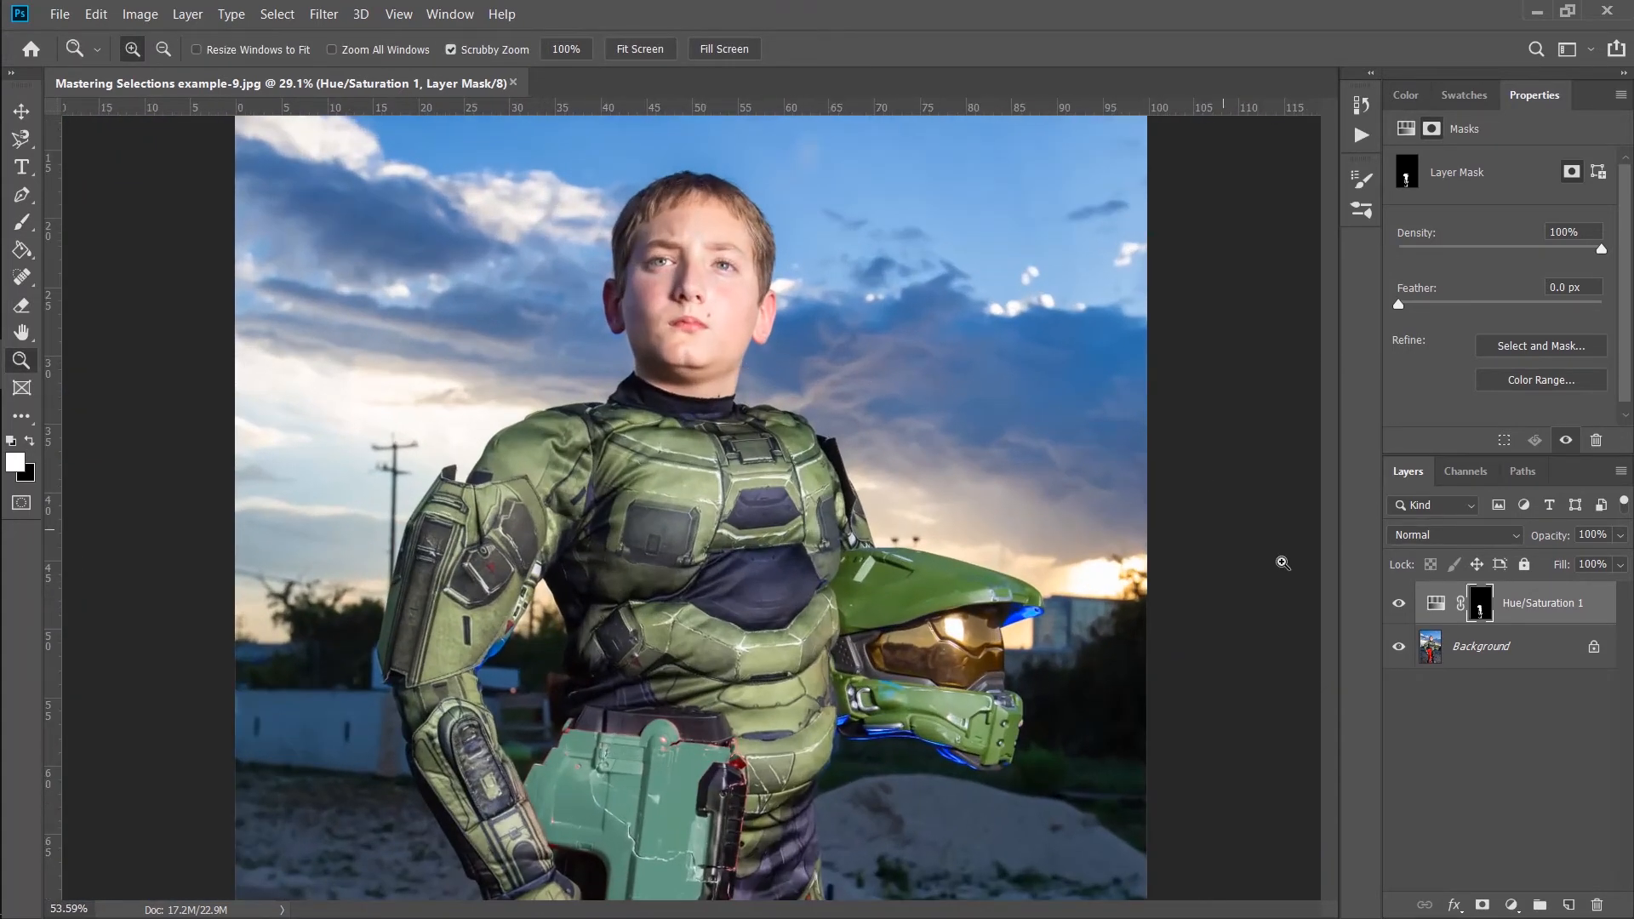
# - Select the sky around the boy's head and shoulders on the Background layer with the Quick Selection tool
pyautogui.hotkey('alt', '[')
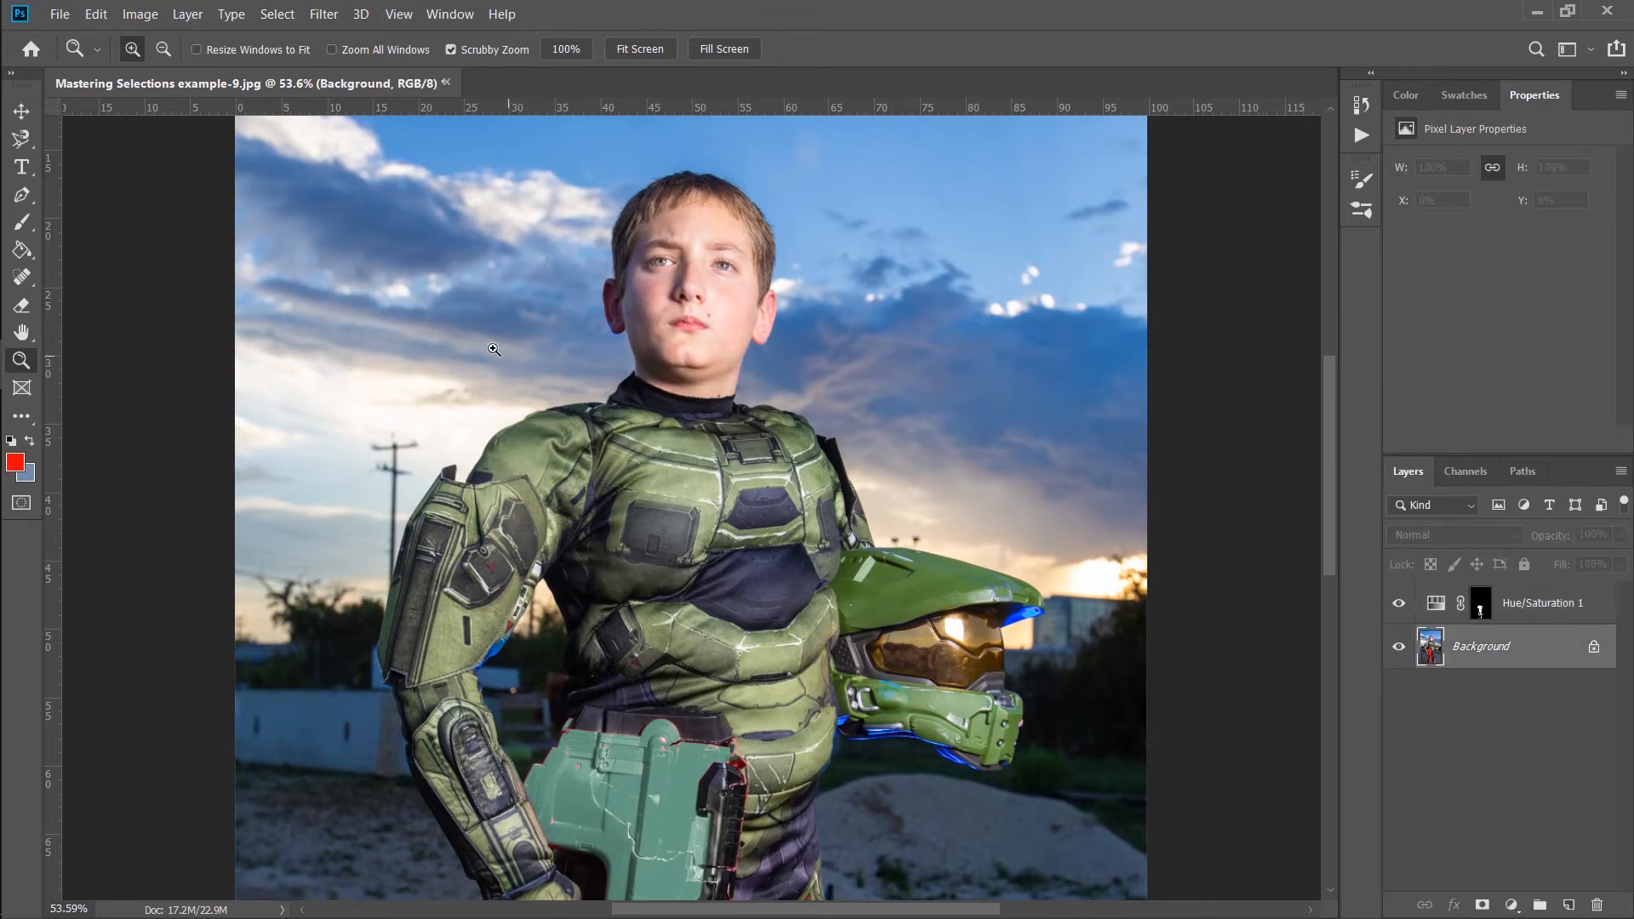
pyautogui.press('w')
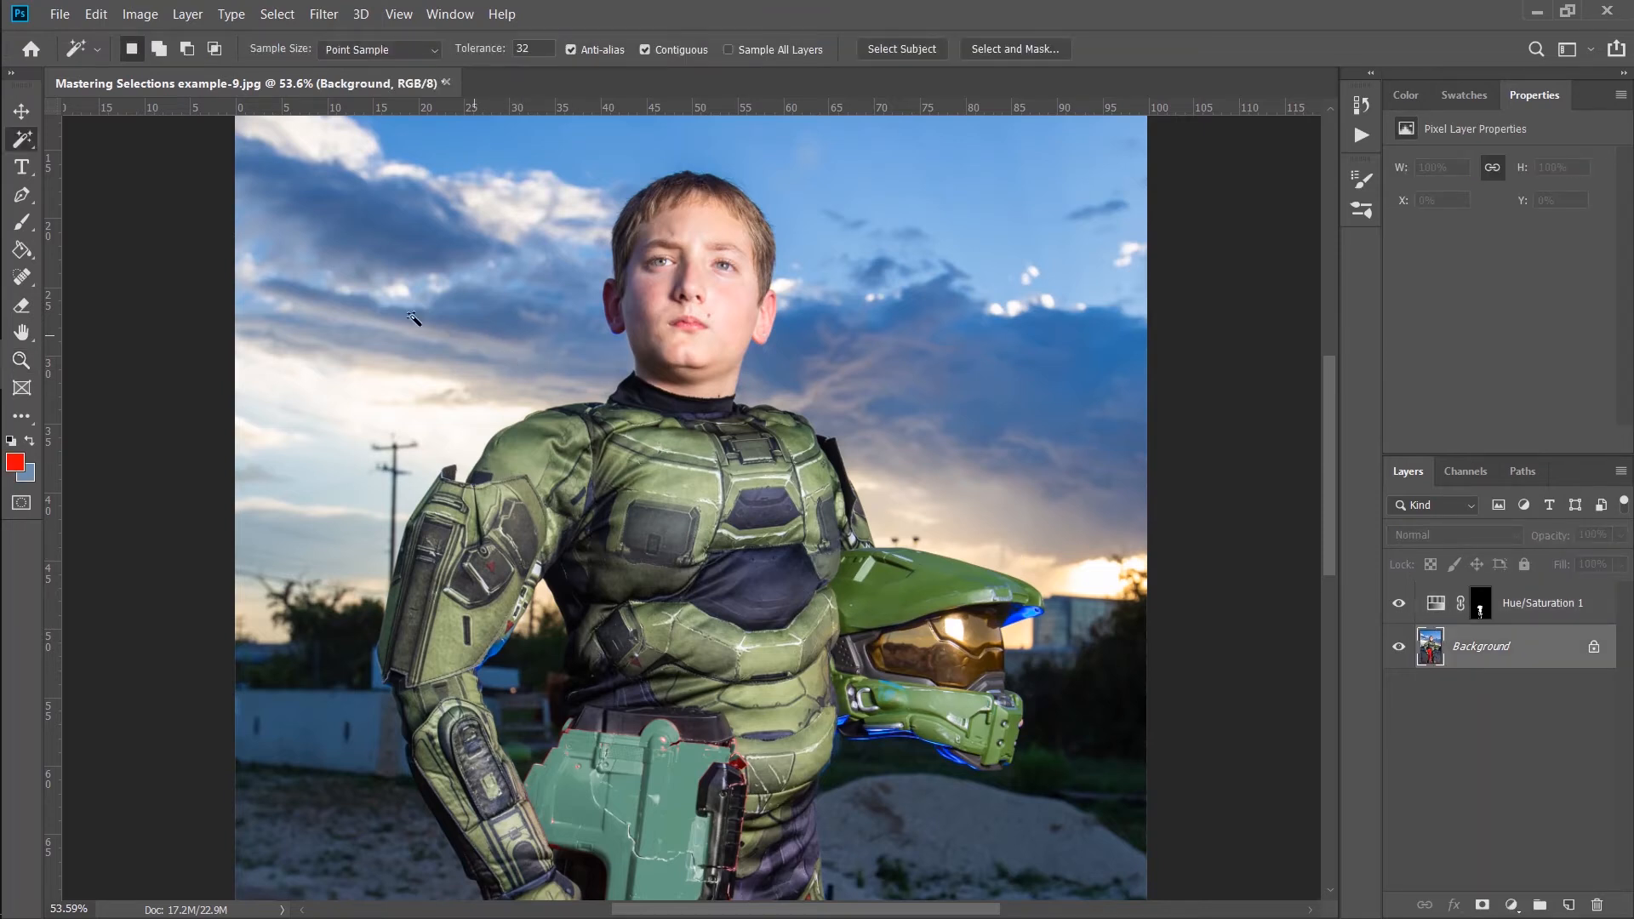
pyautogui.rightClick(22, 139)
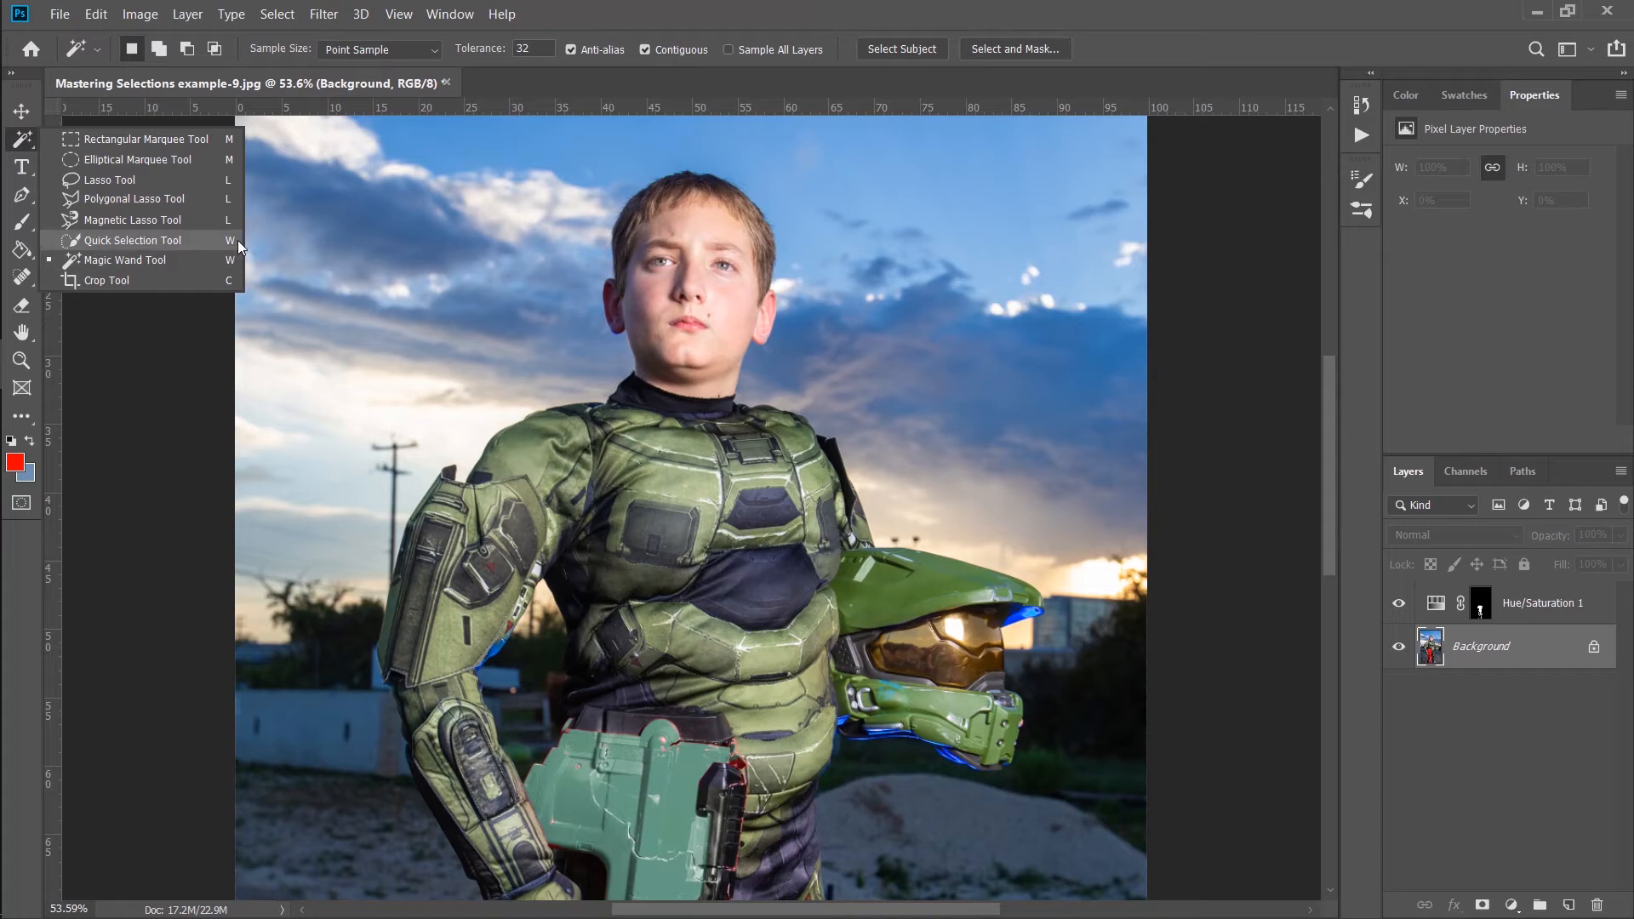
pyautogui.click(104, 242)
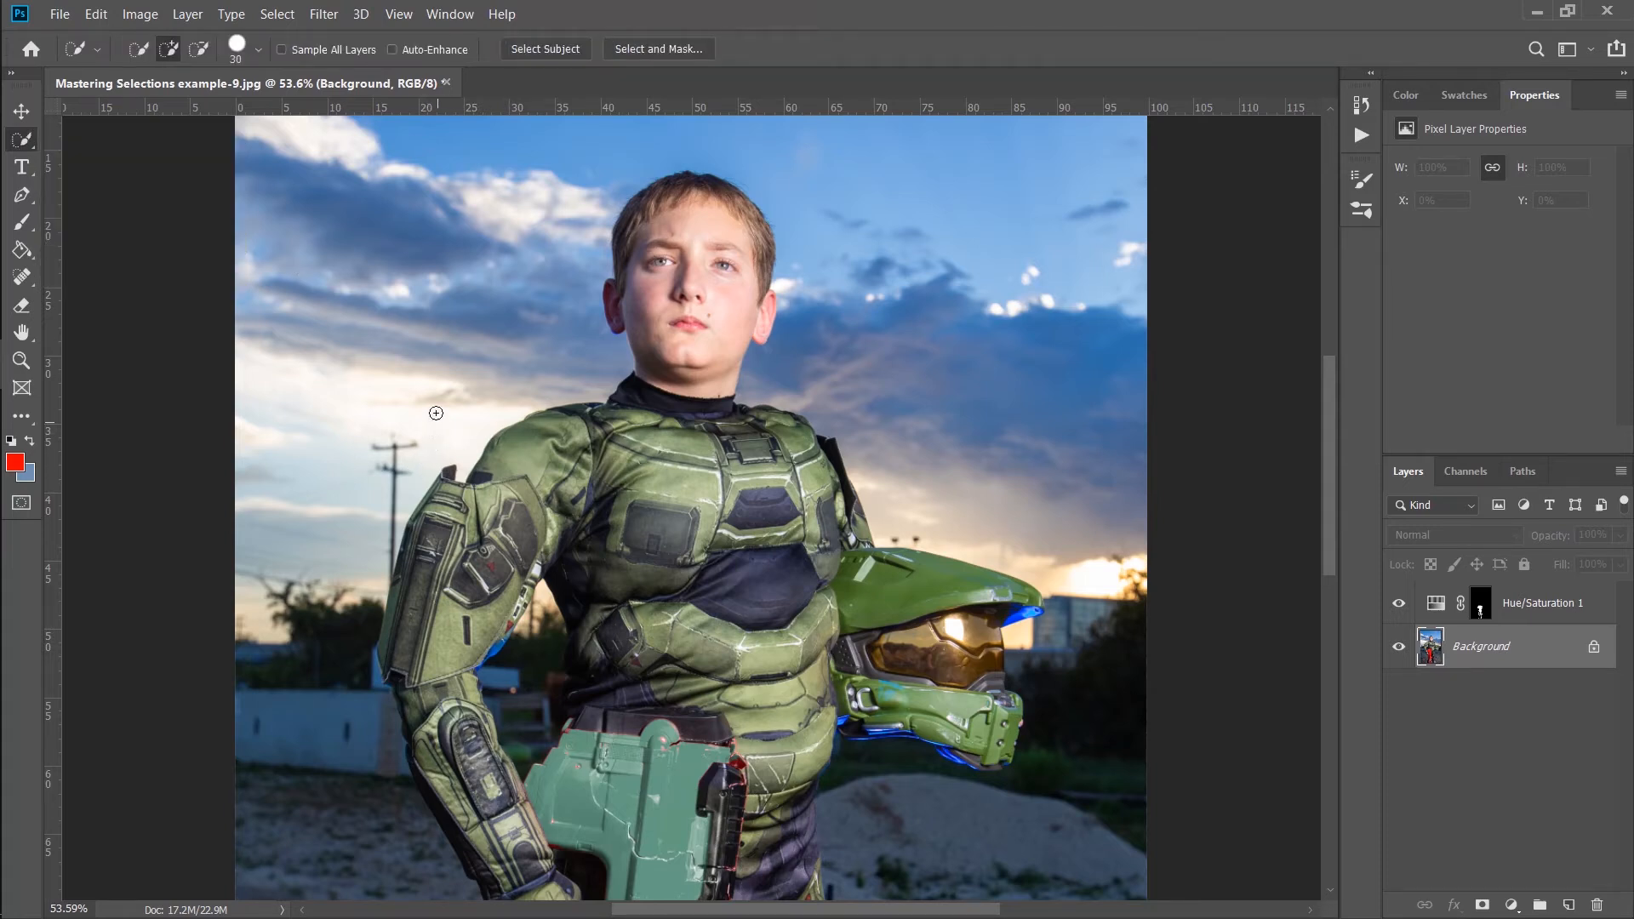
pyautogui.moveTo(439, 443)
pyautogui.mouseDown()
pyautogui.moveTo(555, 321)
pyautogui.moveTo(539, 230)
pyautogui.moveTo(587, 143)
pyautogui.moveTo(704, 108)
pyautogui.moveTo(838, 172)
pyautogui.moveTo(836, 349)
pyautogui.mouseUp()
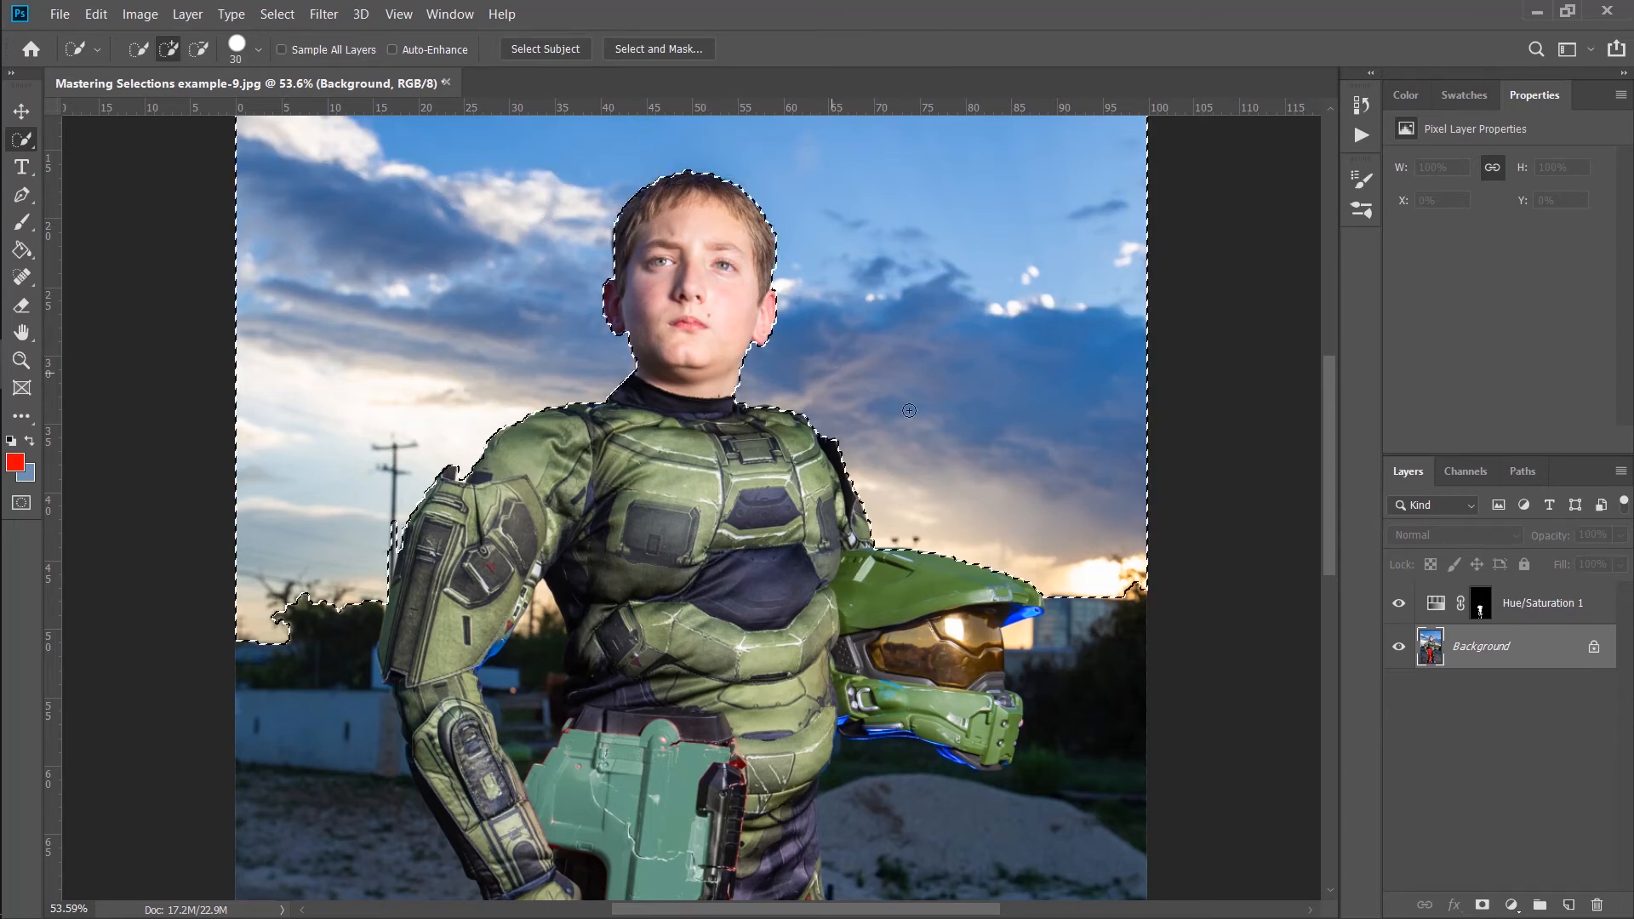
# - Extend the Quick Selection over the trees and ground on both sides of the boy and the gap inside his bent arm
pyautogui.moveTo(1057, 576)
pyautogui.mouseDown()
pyautogui.moveTo(1068, 647)
pyautogui.moveTo(1047, 804)
pyautogui.moveTo(936, 851)
pyautogui.moveTo(817, 817)
pyautogui.moveTo(693, 488)
pyautogui.moveTo(675, 510)
pyautogui.moveTo(678, 583)
pyautogui.moveTo(709, 575)
pyautogui.moveTo(716, 850)
pyautogui.mouseUp()
pyautogui.moveTo(724, 715); pyautogui.dragTo(783, 527)
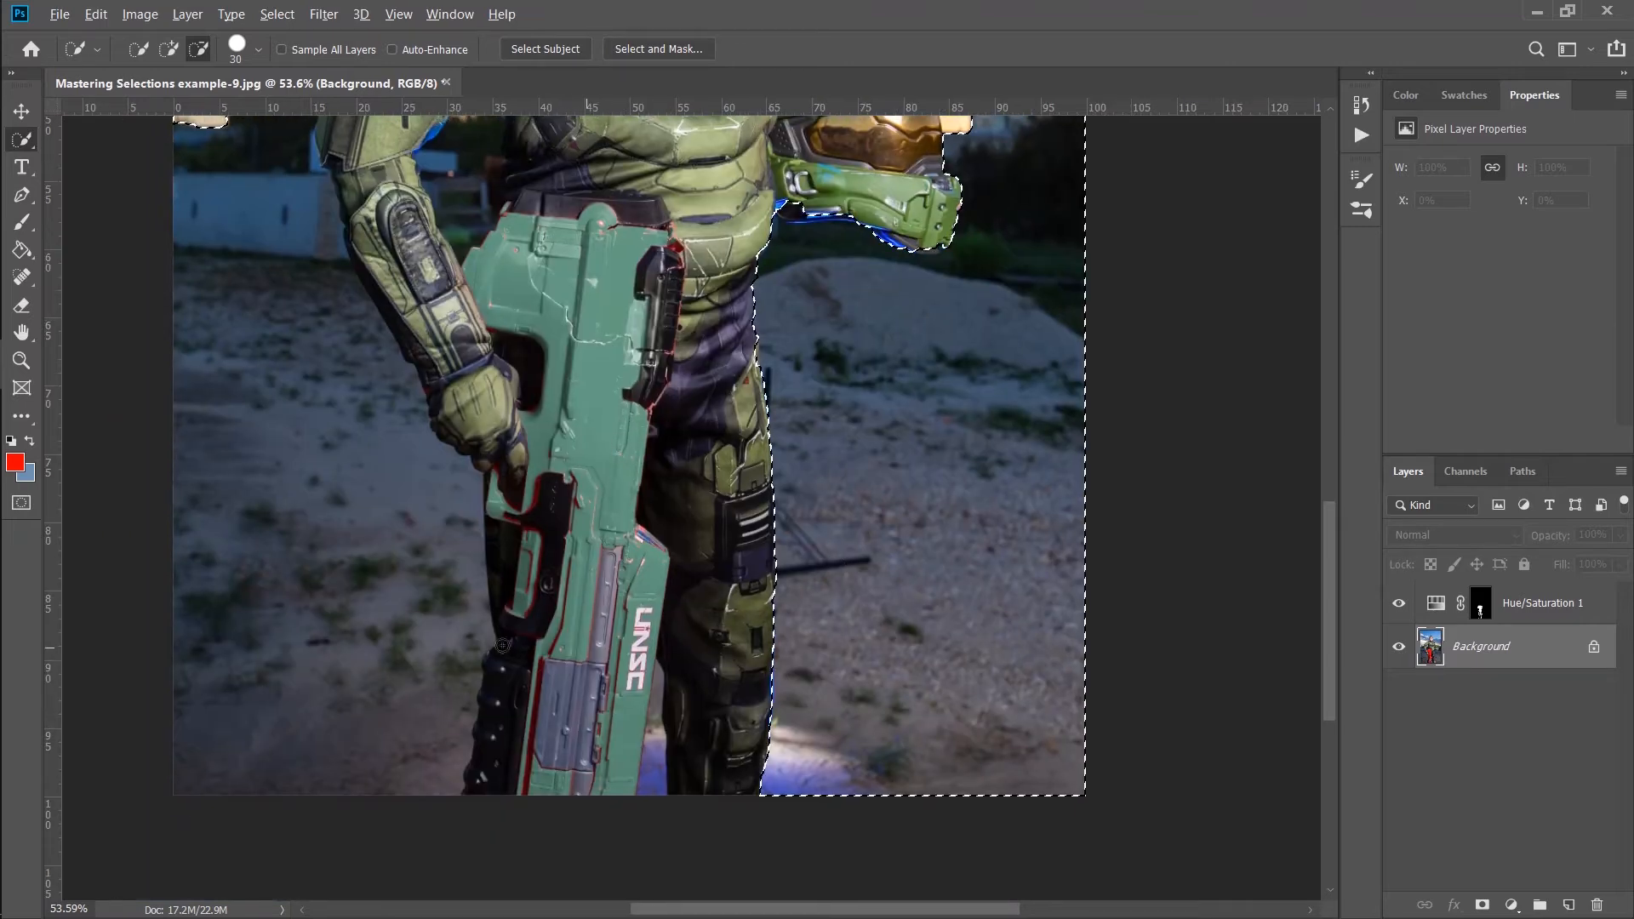
pyautogui.moveTo(434, 630); pyautogui.dragTo(412, 766)
pyautogui.moveTo(461, 411)
pyautogui.mouseDown()
pyautogui.moveTo(492, 577)
pyautogui.moveTo(394, 431)
pyautogui.moveTo(427, 636)
pyautogui.mouseUp()
pyautogui.moveTo(352, 517); pyautogui.dragTo(338, 651)
pyautogui.moveTo(531, 513)
pyautogui.mouseDown()
pyautogui.moveTo(538, 481)
pyautogui.moveTo(530, 590)
pyautogui.moveTo(541, 455)
pyautogui.moveTo(483, 534)
pyautogui.mouseUp()
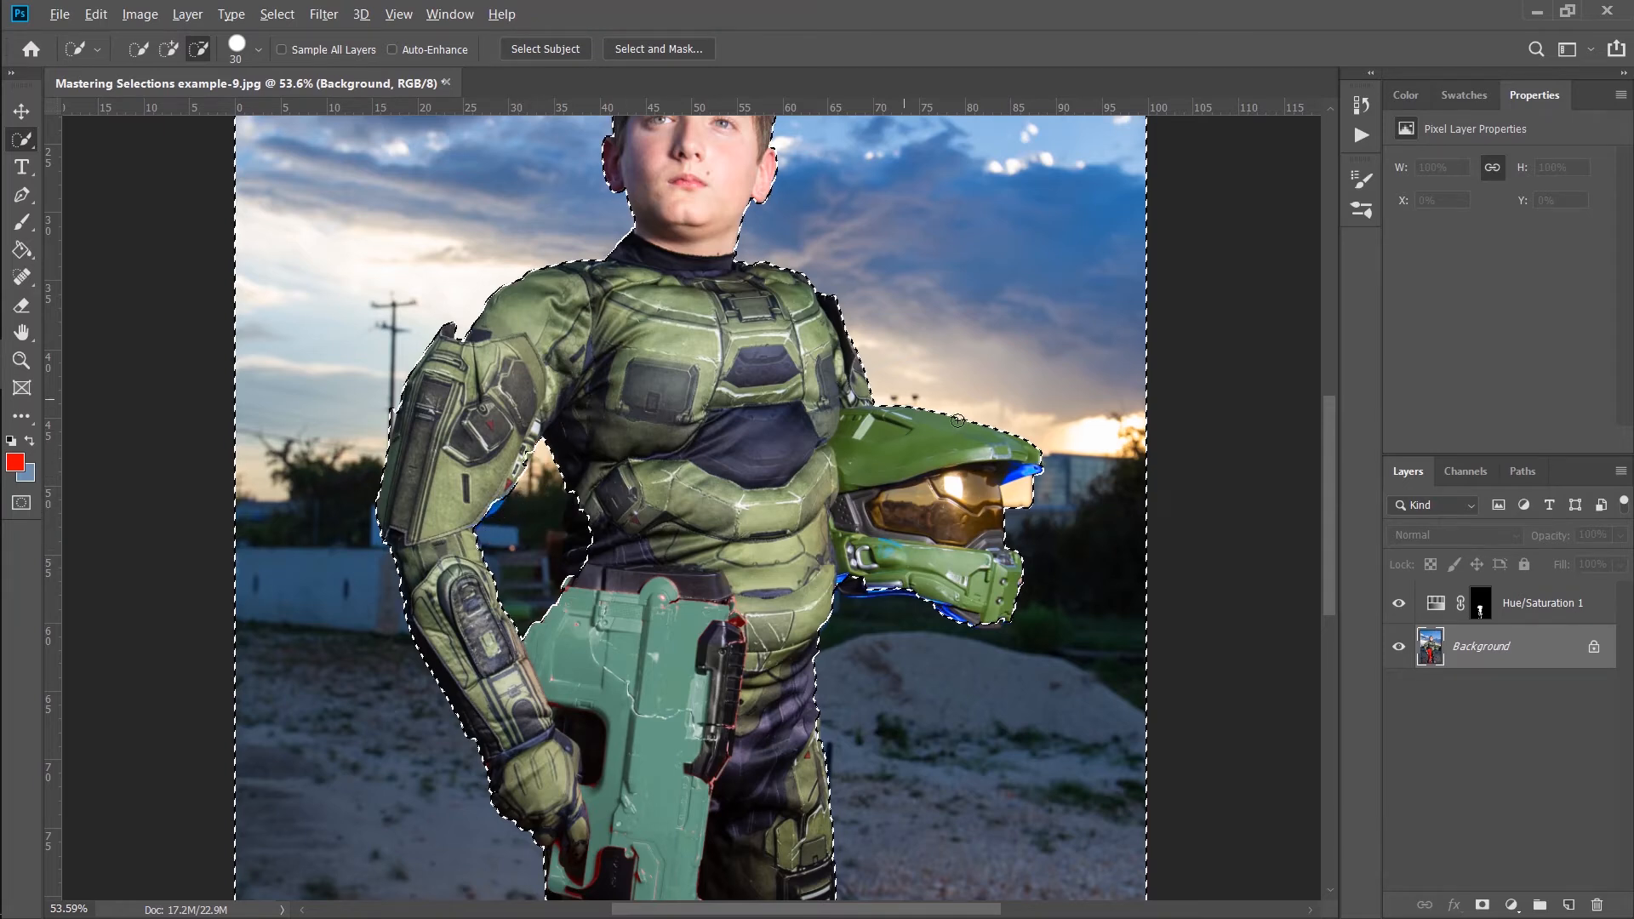
# - Refine the selection edge beneath the helmet and add the gap between the rifle and the leg
pyautogui.moveTo(880, 582)
pyautogui.mouseDown()
pyautogui.moveTo(850, 587)
pyautogui.moveTo(947, 602)
pyautogui.mouseUp()
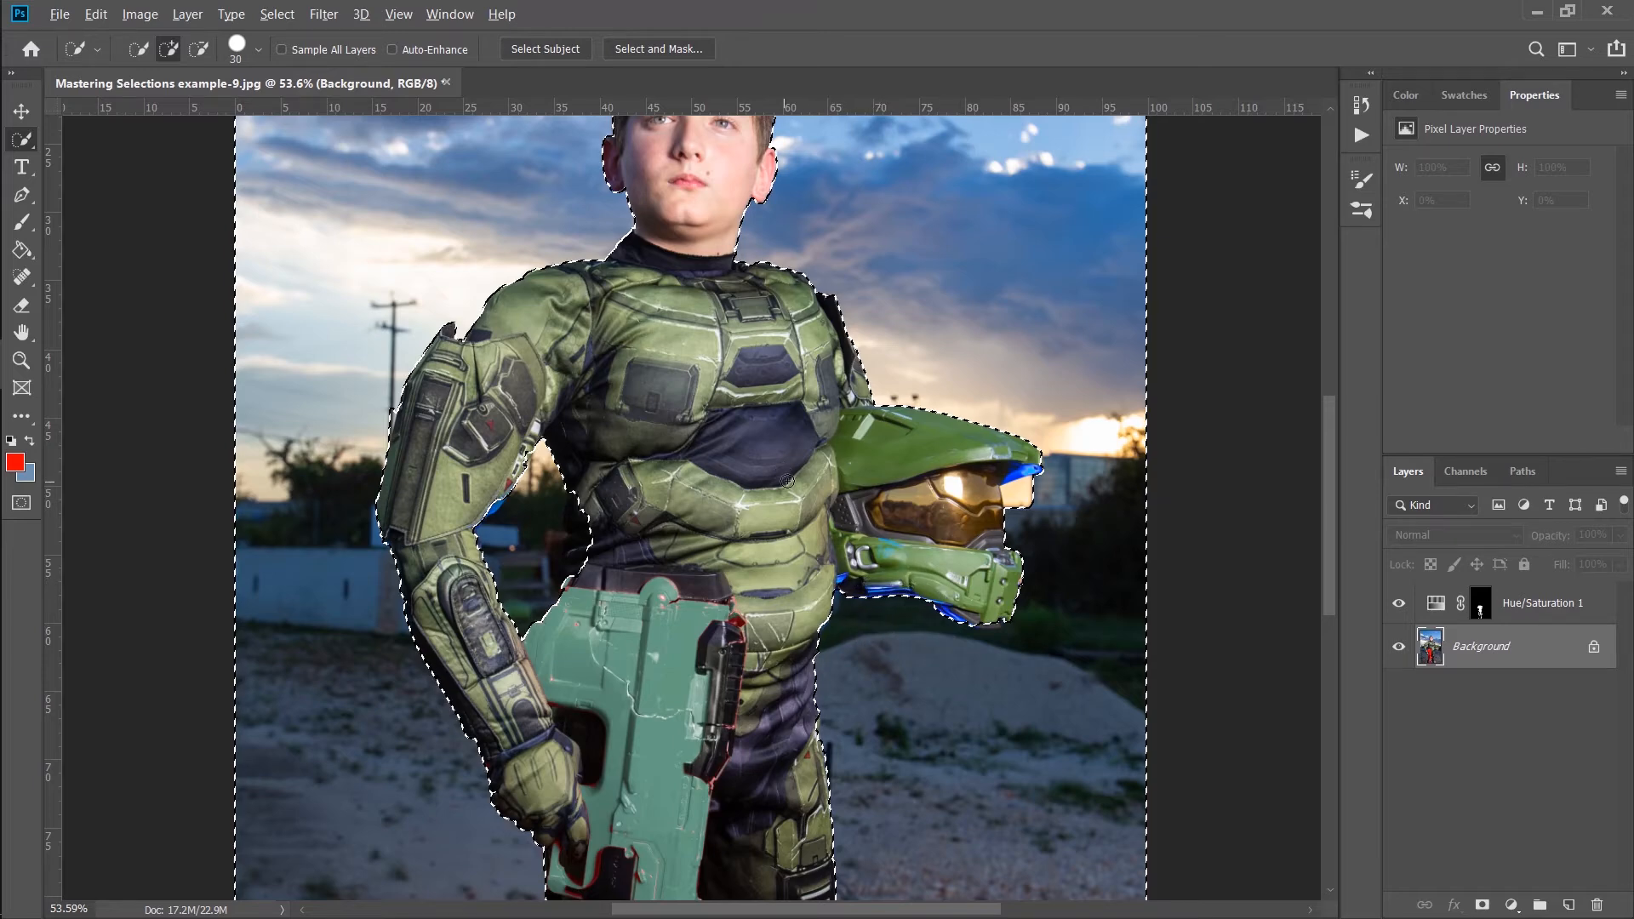
pyautogui.hotkey('ctrl', 'd')
pyautogui.moveTo(793, 665); pyautogui.dragTo(725, 287)
pyautogui.moveTo(641, 673); pyautogui.dragTo(639, 795)
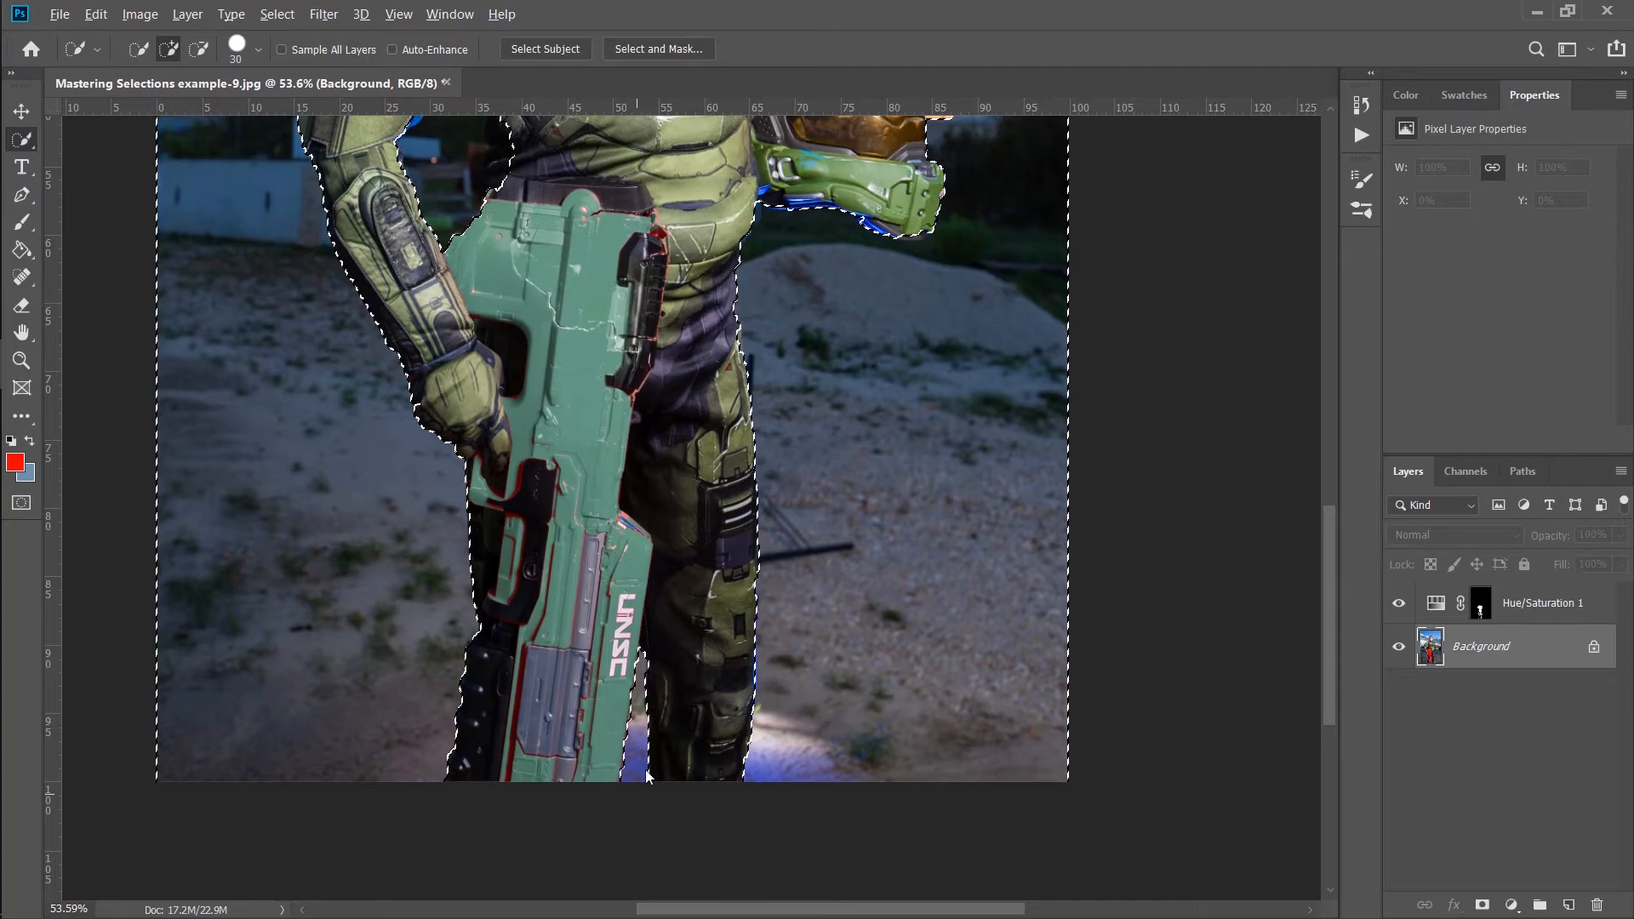
# - Check the selection edge around the boy's head and shoulders up close
pyautogui.hotkey('ctrl', '0')
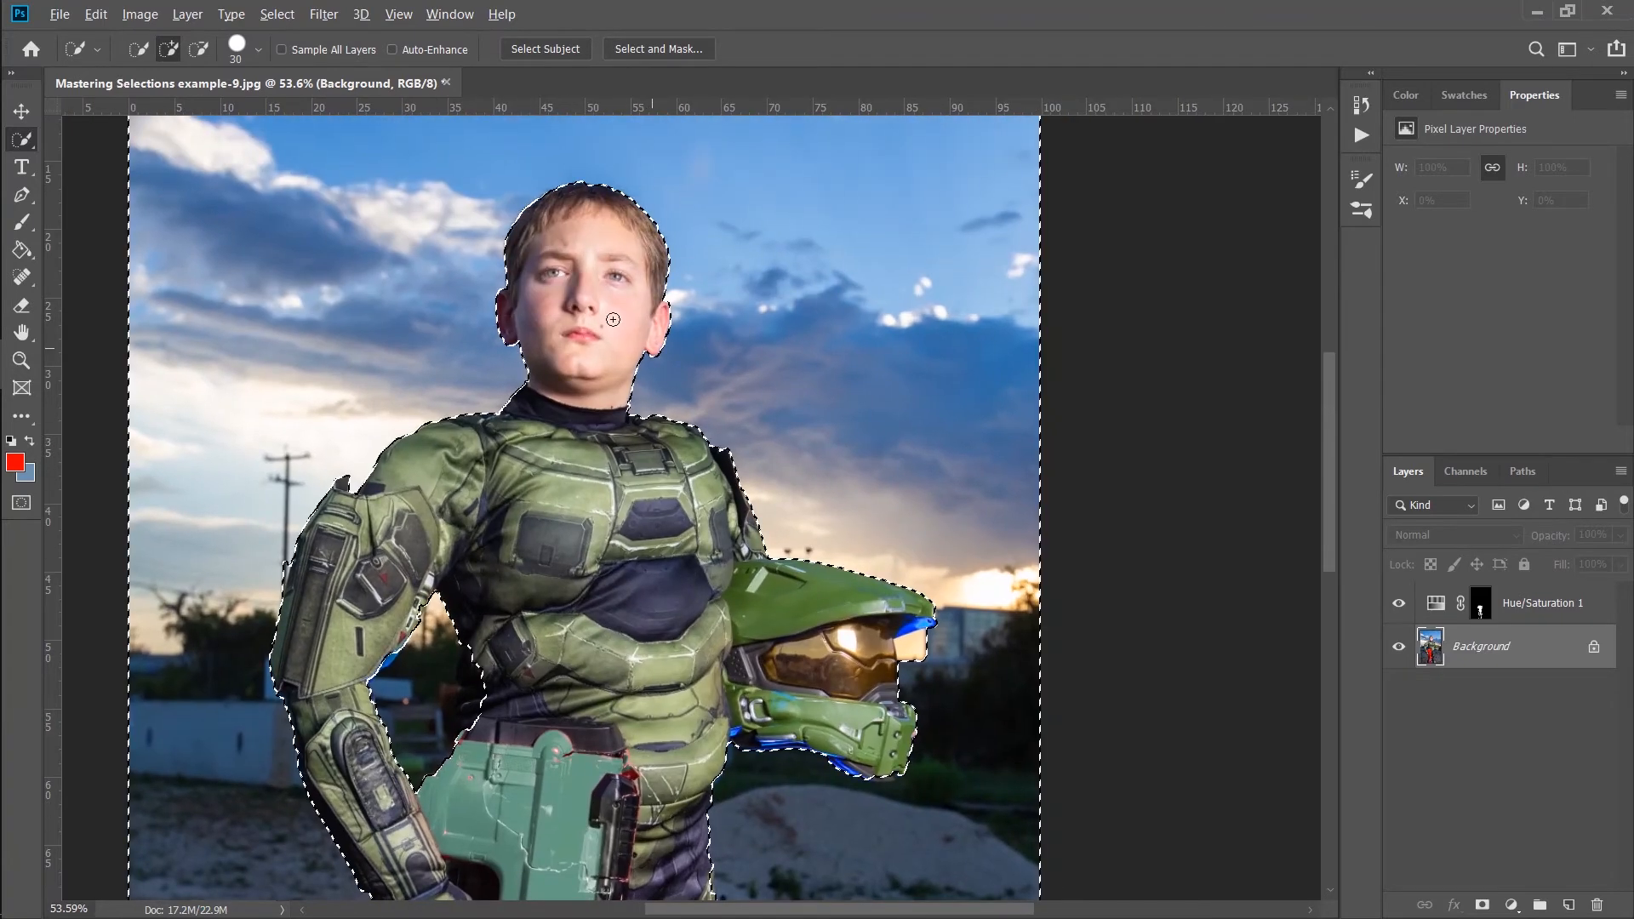
pyautogui.press('z')
pyautogui.click(649, 301)
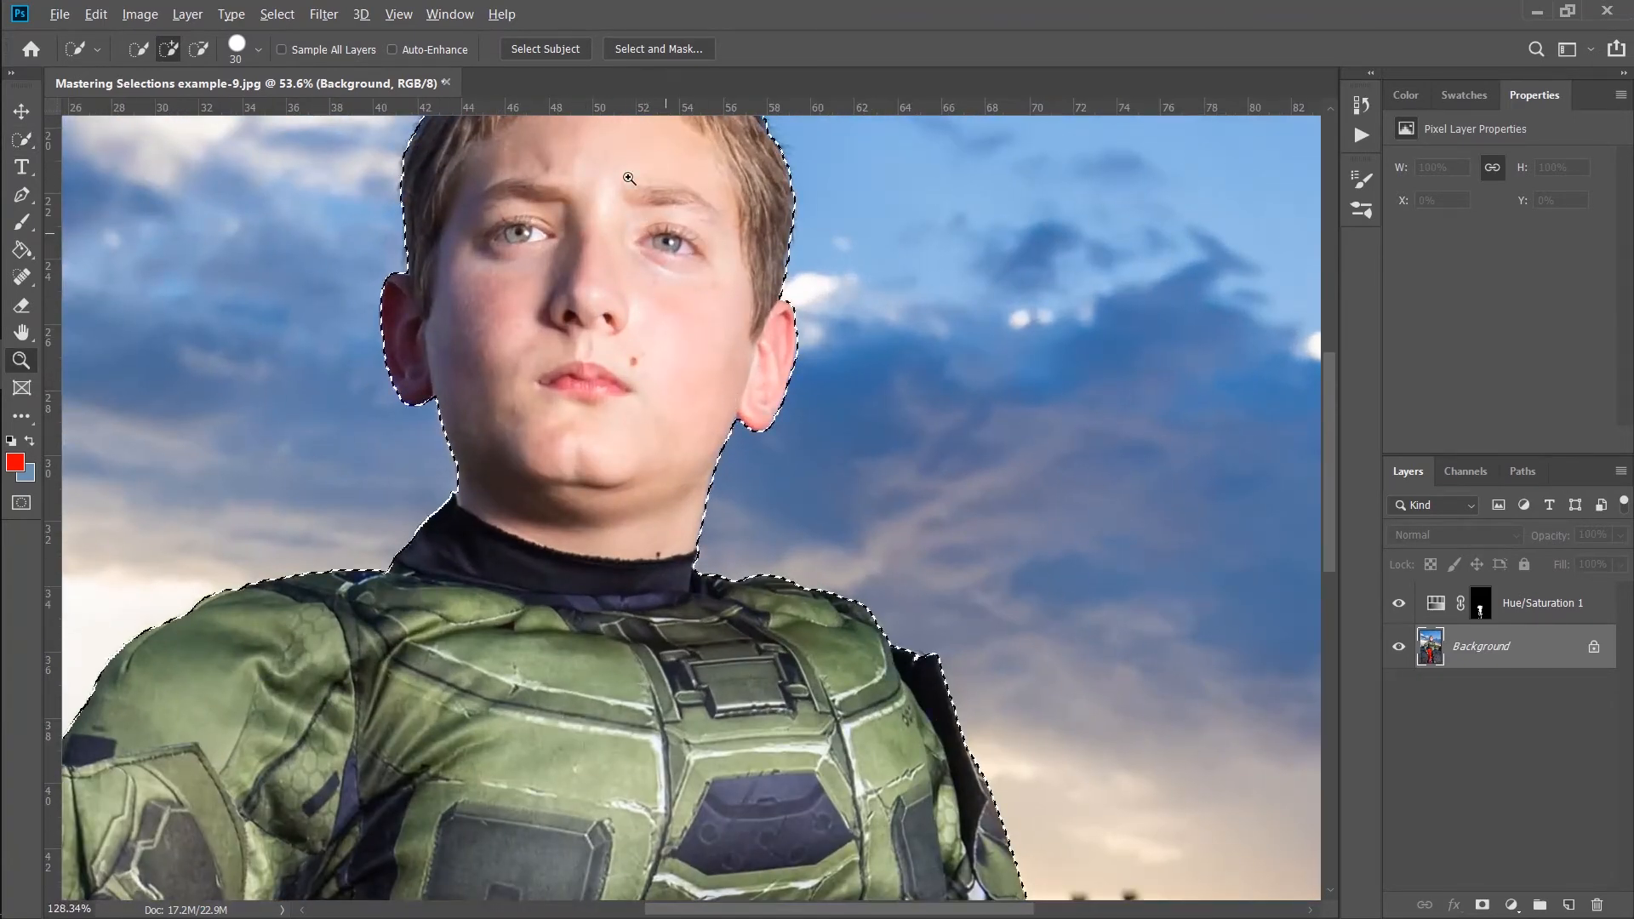
# - Open the sky selection in Select and Mask and invert it to isolate the boy
pyautogui.moveTo(745, 360); pyautogui.dragTo(810, 408)
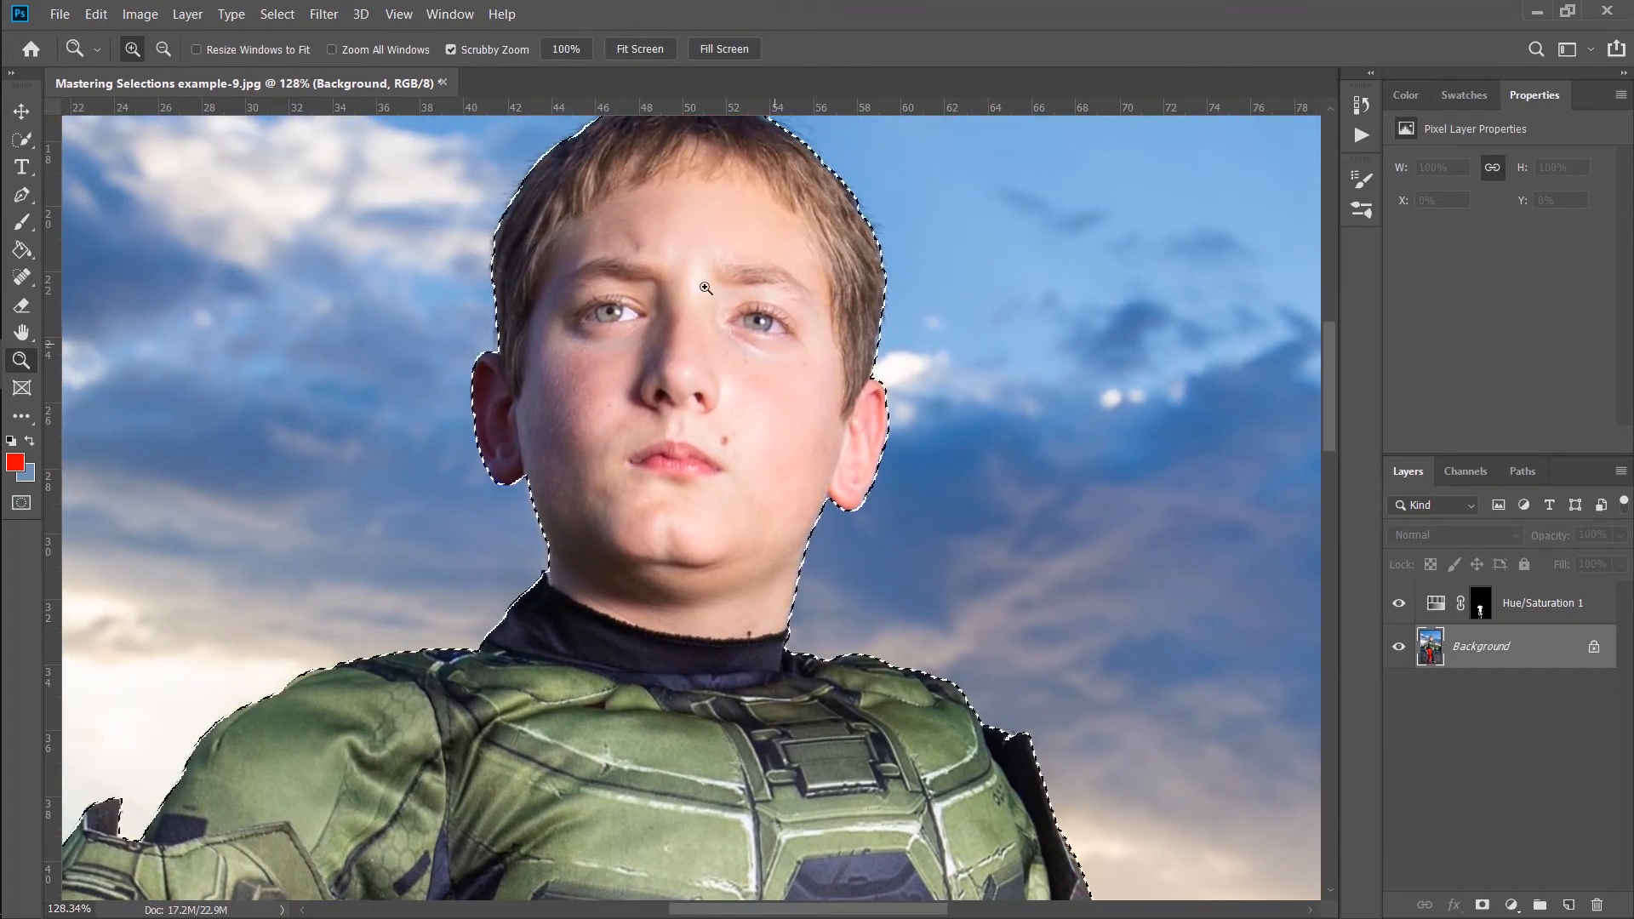
pyautogui.press('w')
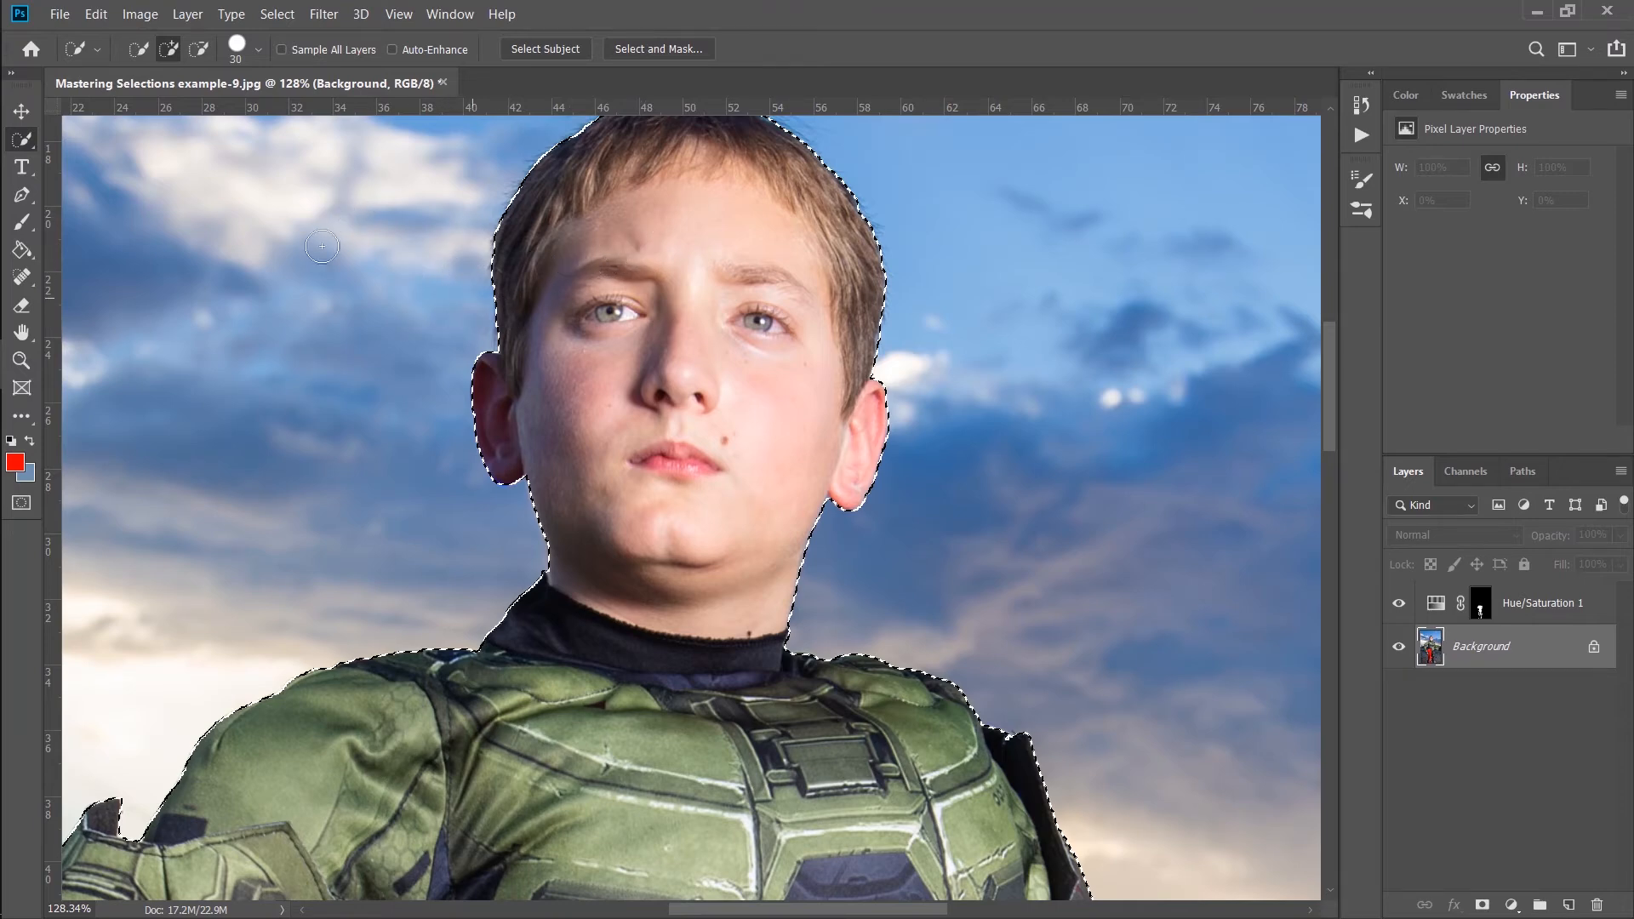
pyautogui.click(656, 50)
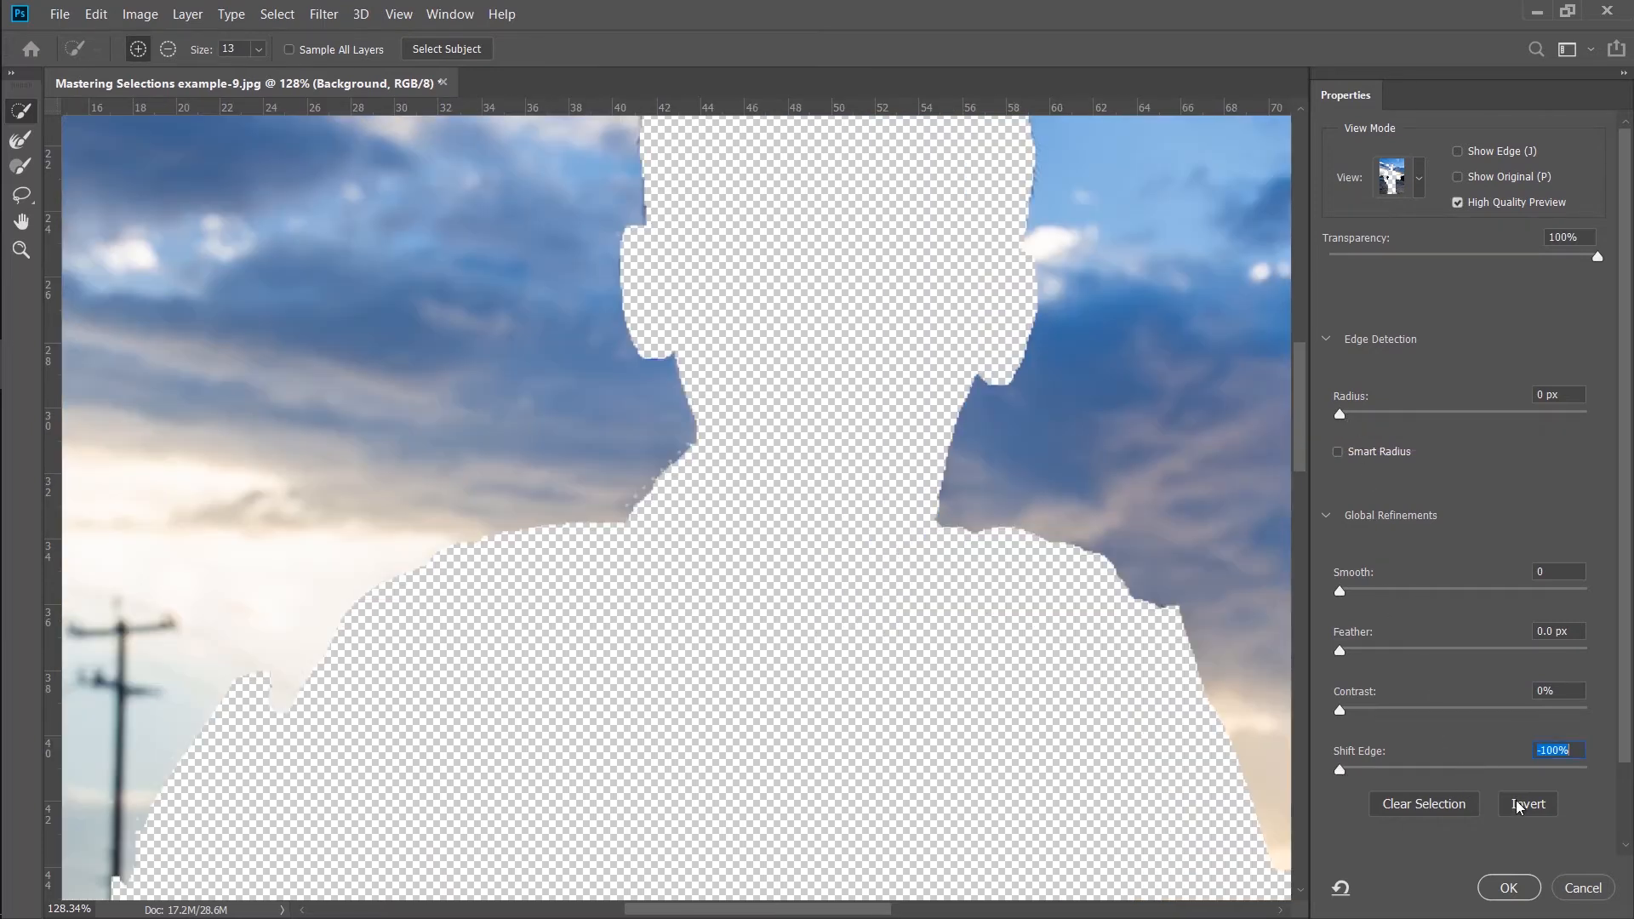
pyautogui.click(1521, 806)
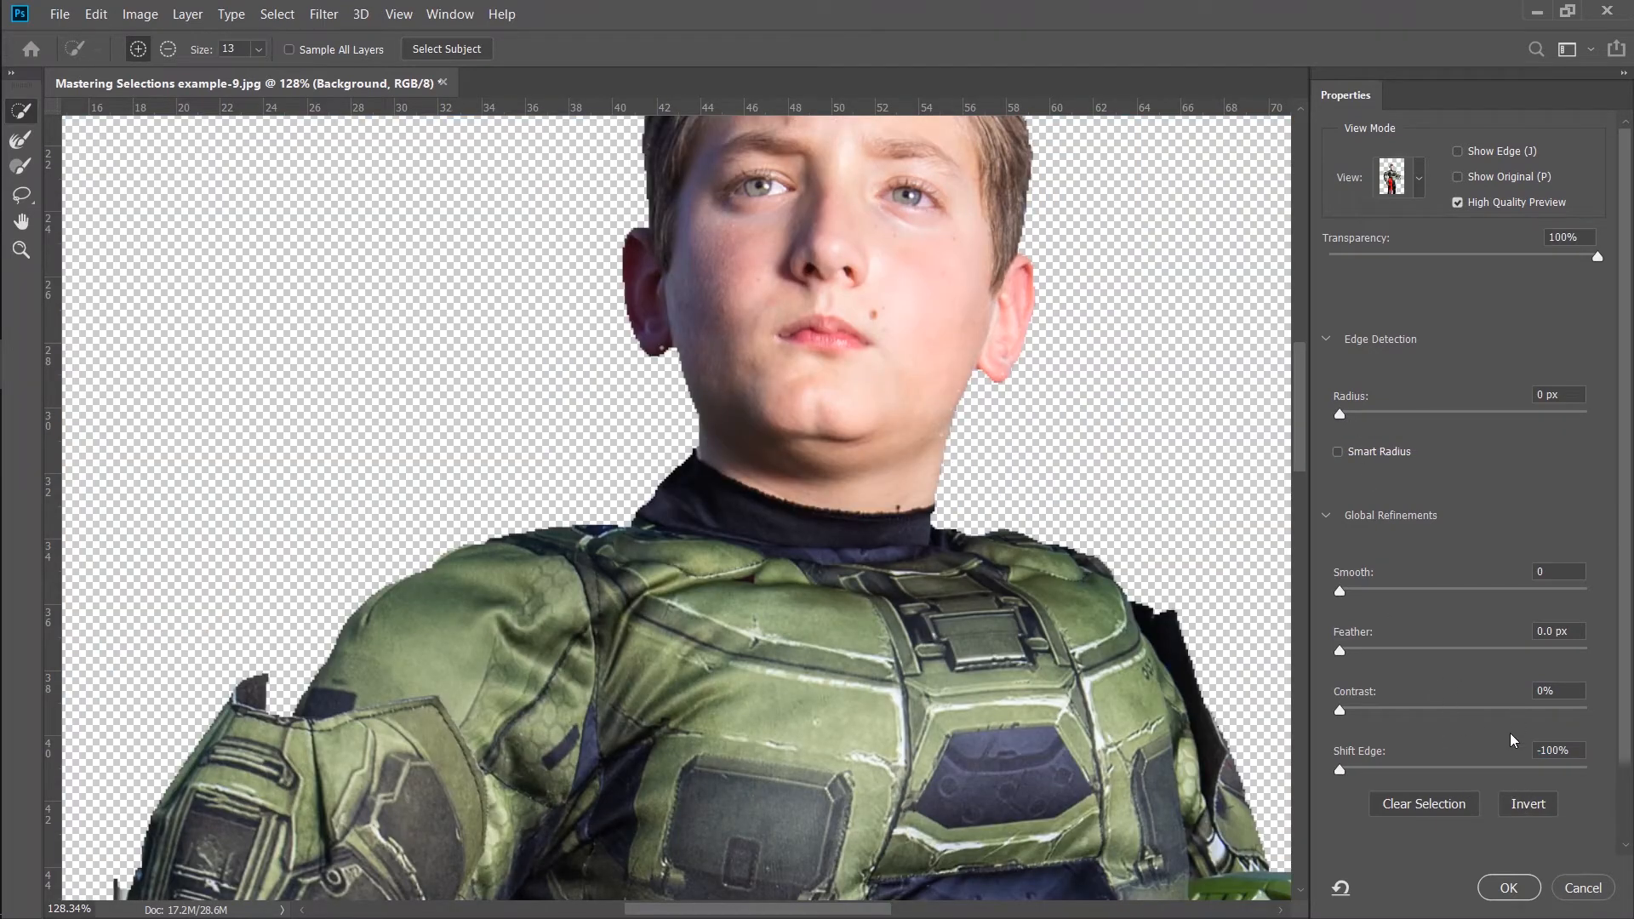
# - Try Shift Edge at +100% and -42%, comparing the cutout edge around the boy's head and neck
pyautogui.moveTo(1359, 772); pyautogui.dragTo(1628, 784)
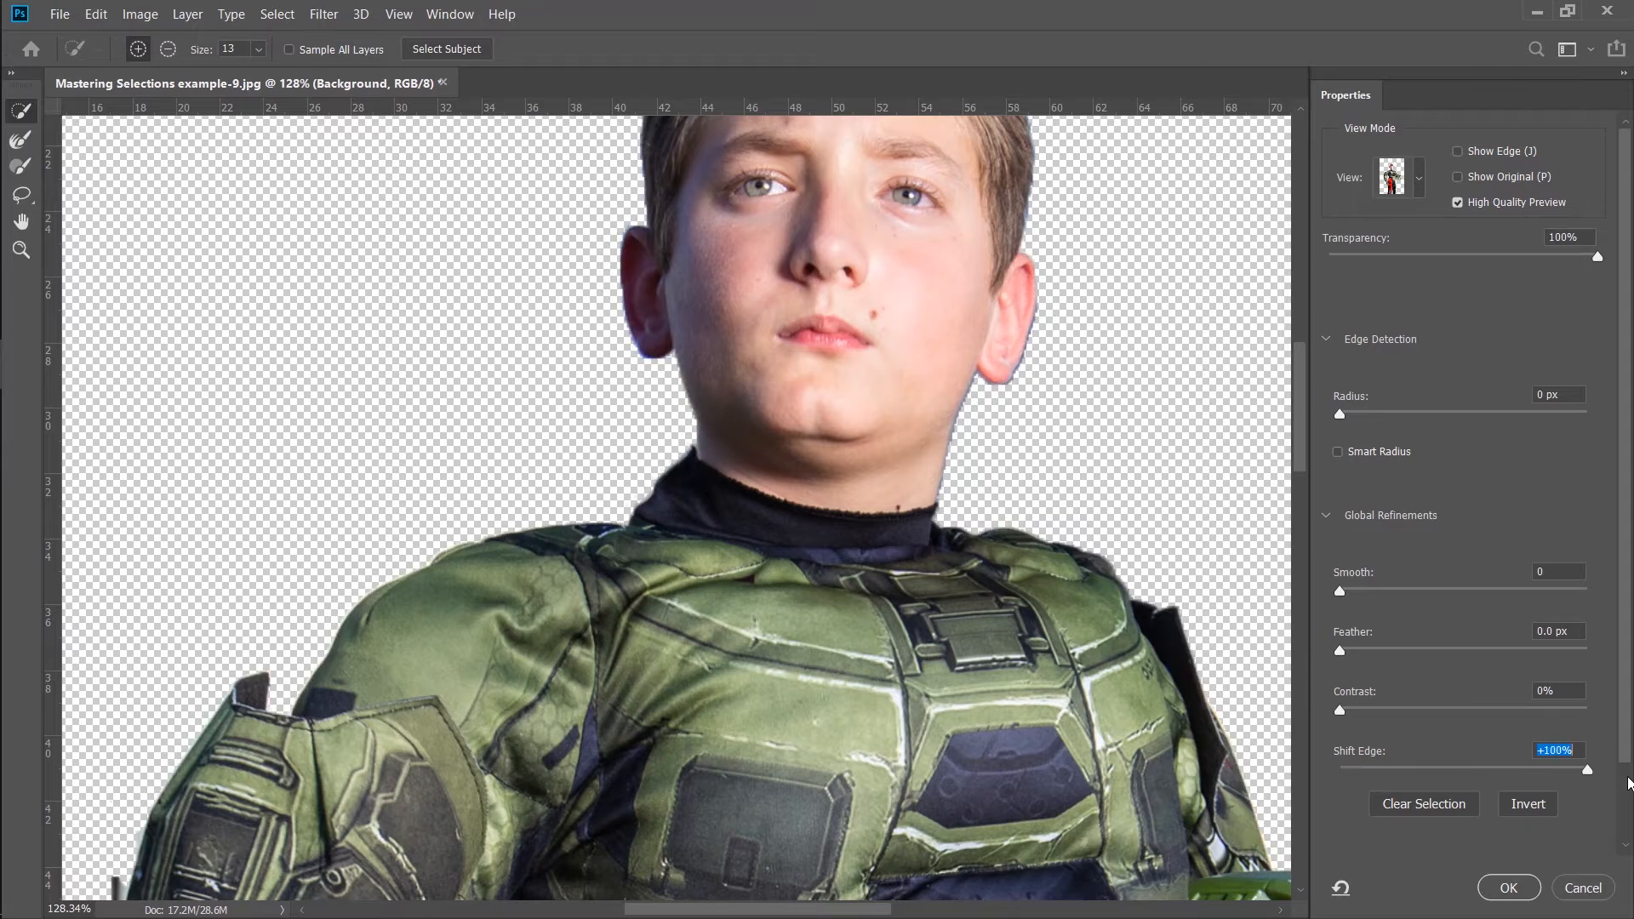
pyautogui.moveTo(676, 372); pyautogui.dragTo(645, 559)
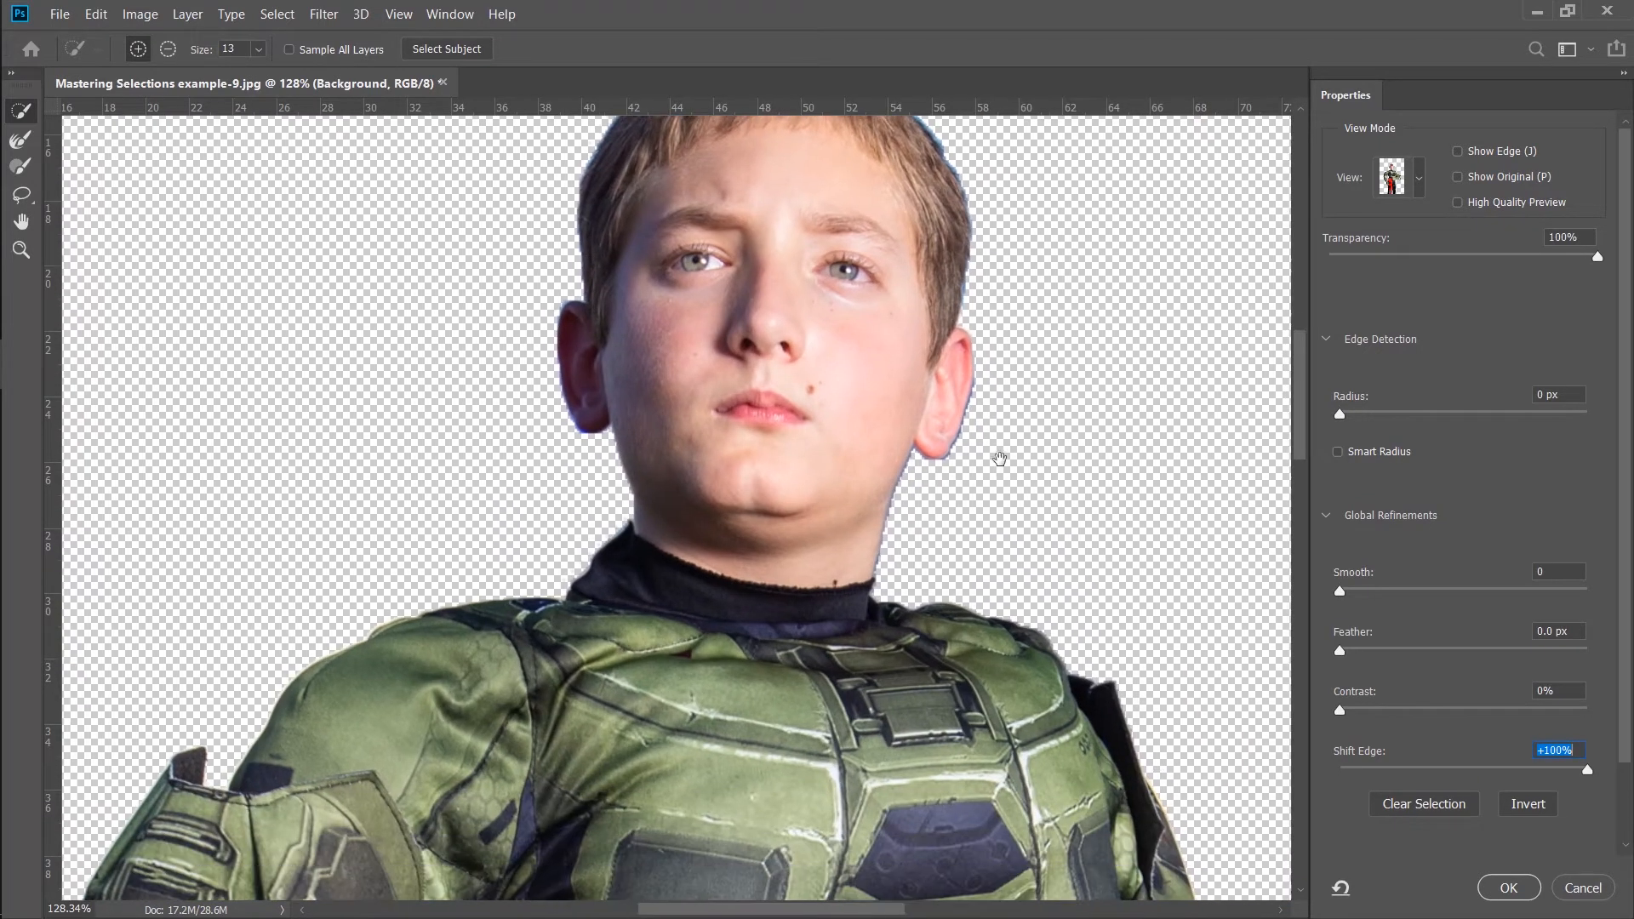
pyautogui.moveTo(996, 456)
pyautogui.mouseDown()
pyautogui.moveTo(962, 434)
pyautogui.moveTo(1090, 411)
pyautogui.mouseUp()
pyautogui.press('z')
pyautogui.moveTo(1583, 775); pyautogui.dragTo(1411, 788)
pyautogui.moveTo(837, 655); pyautogui.dragTo(897, 281)
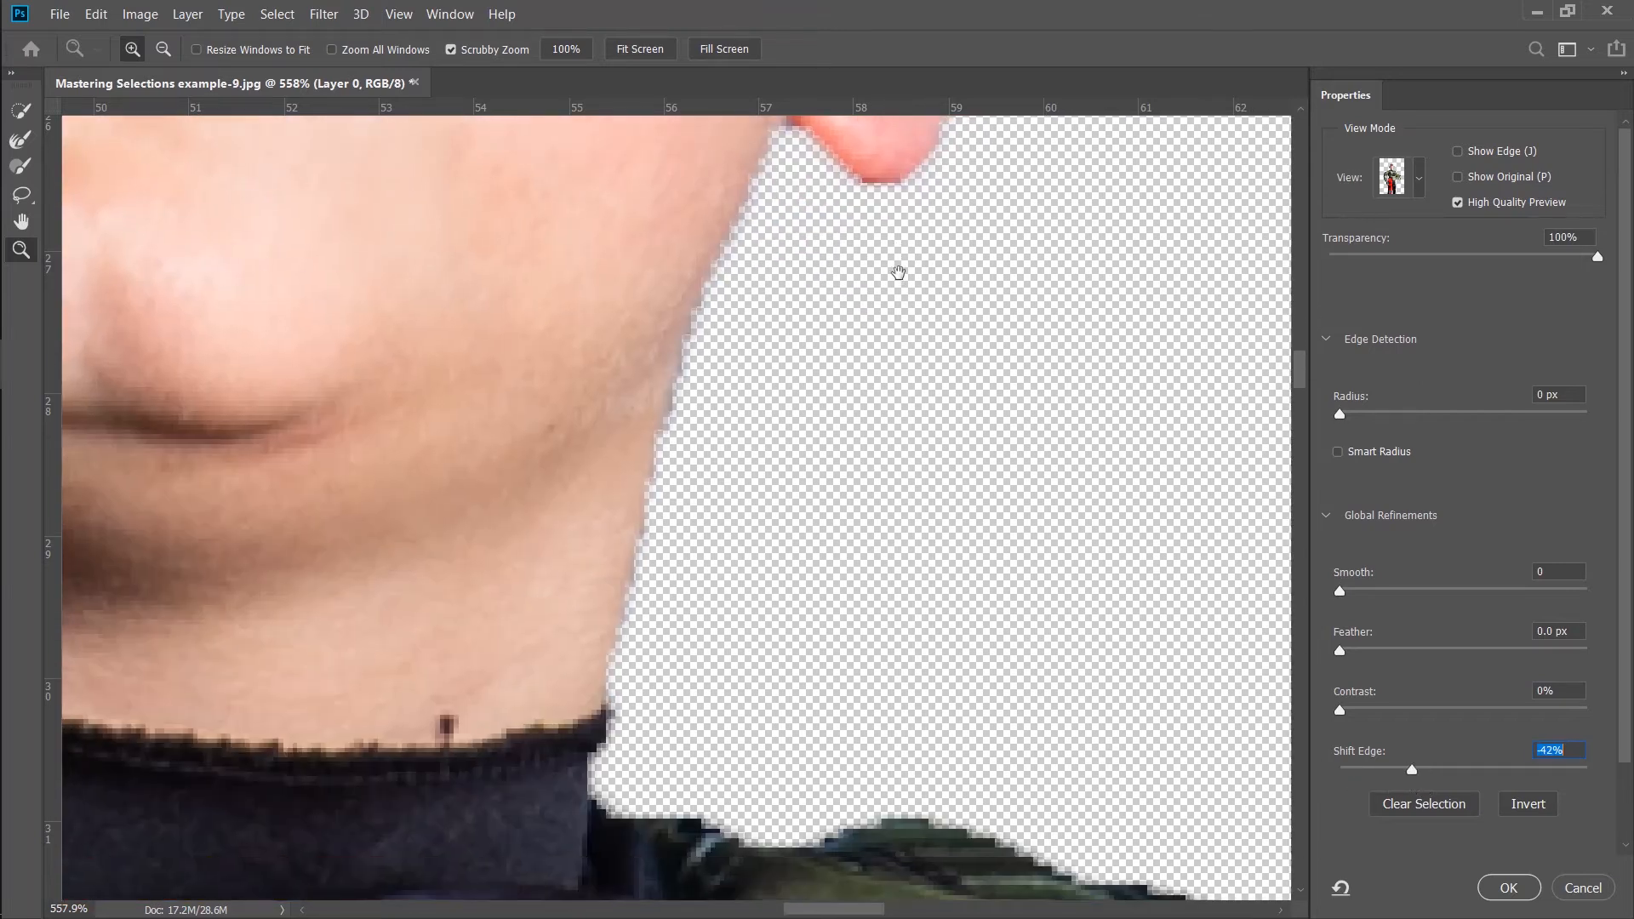
pyautogui.scroll(-5, 851, 558)
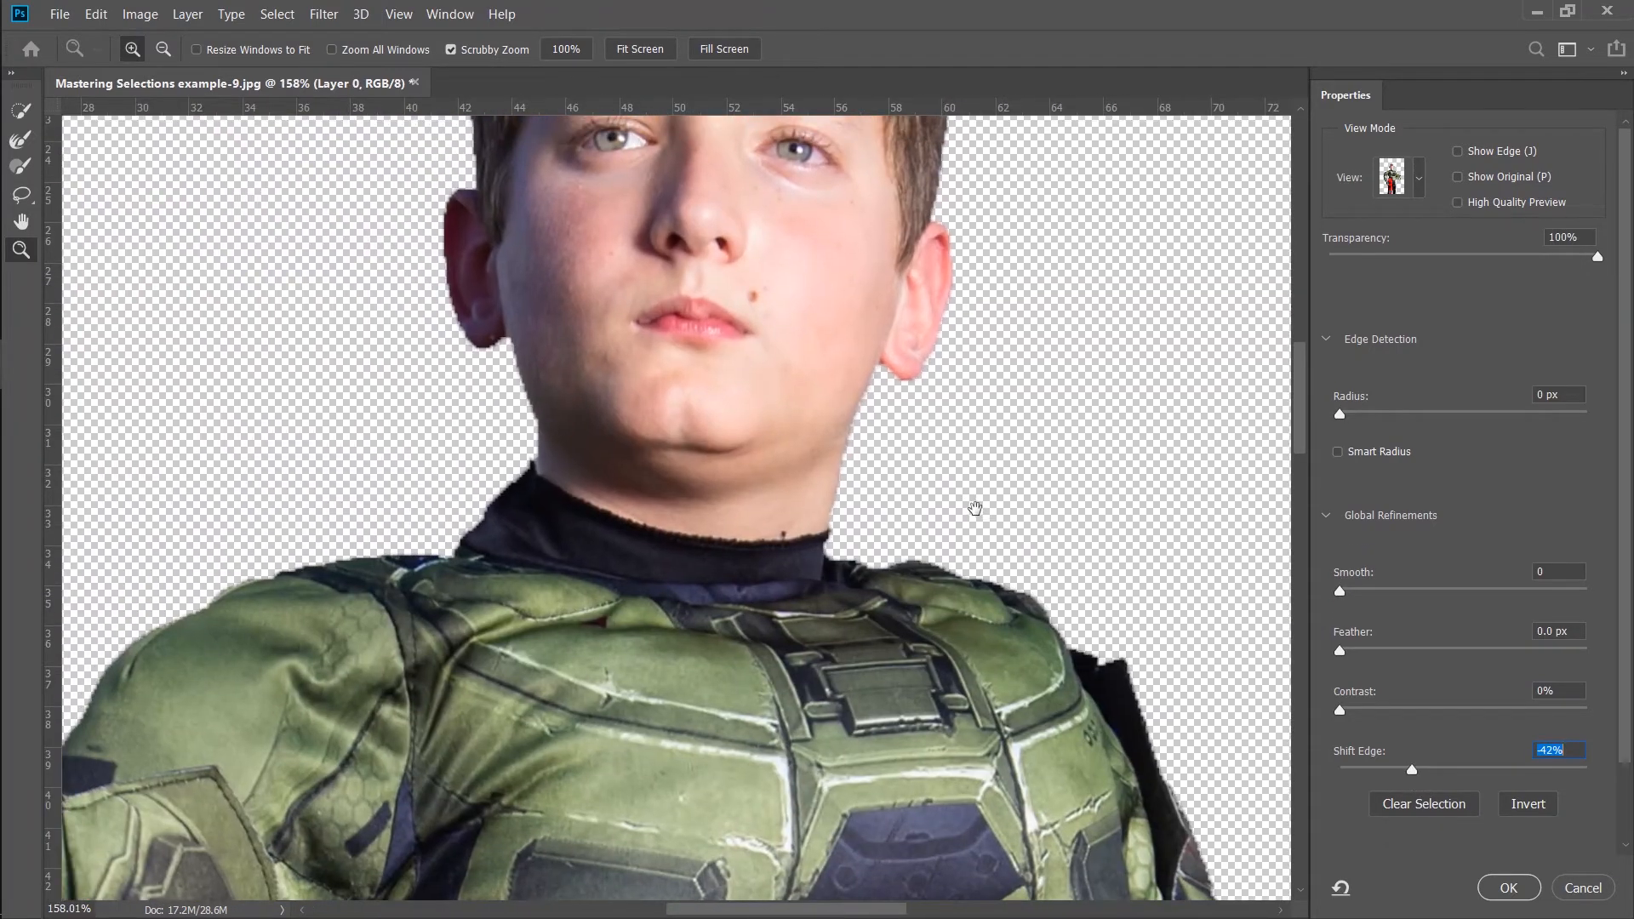
# - Set Shift Edge to +3% and check the cutout edge along the neck and hair
pyautogui.moveTo(1430, 768); pyautogui.dragTo(1466, 770)
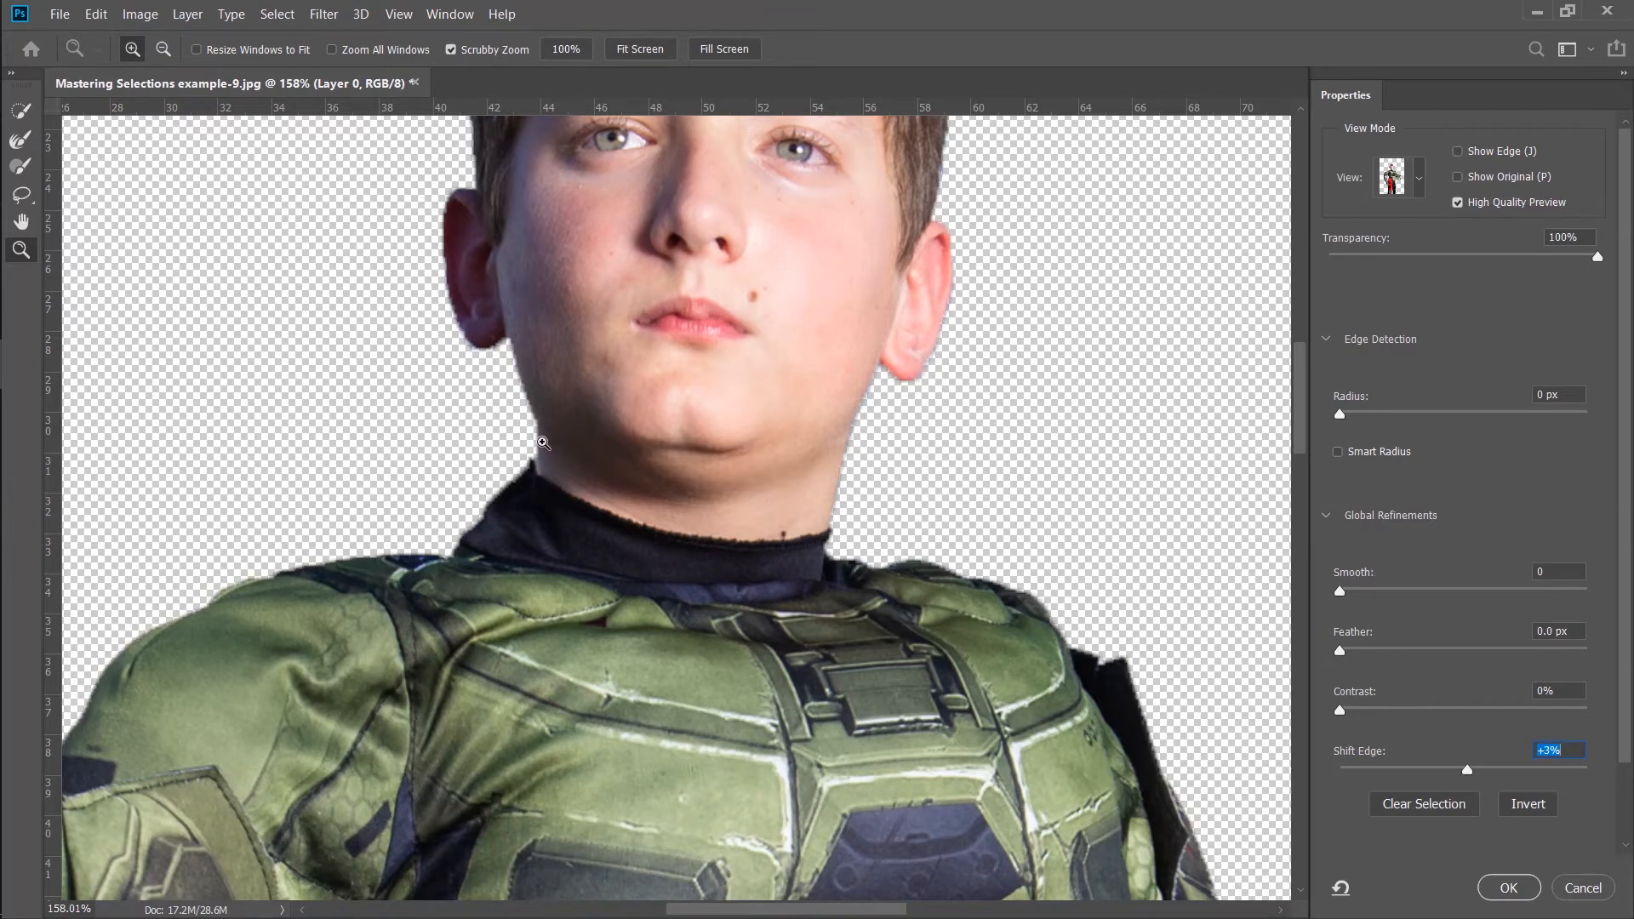
pyautogui.moveTo(547, 408); pyautogui.dragTo(591, 645)
pyautogui.moveTo(628, 136); pyautogui.dragTo(706, 200)
pyautogui.moveTo(706, 204); pyautogui.dragTo(595, 297)
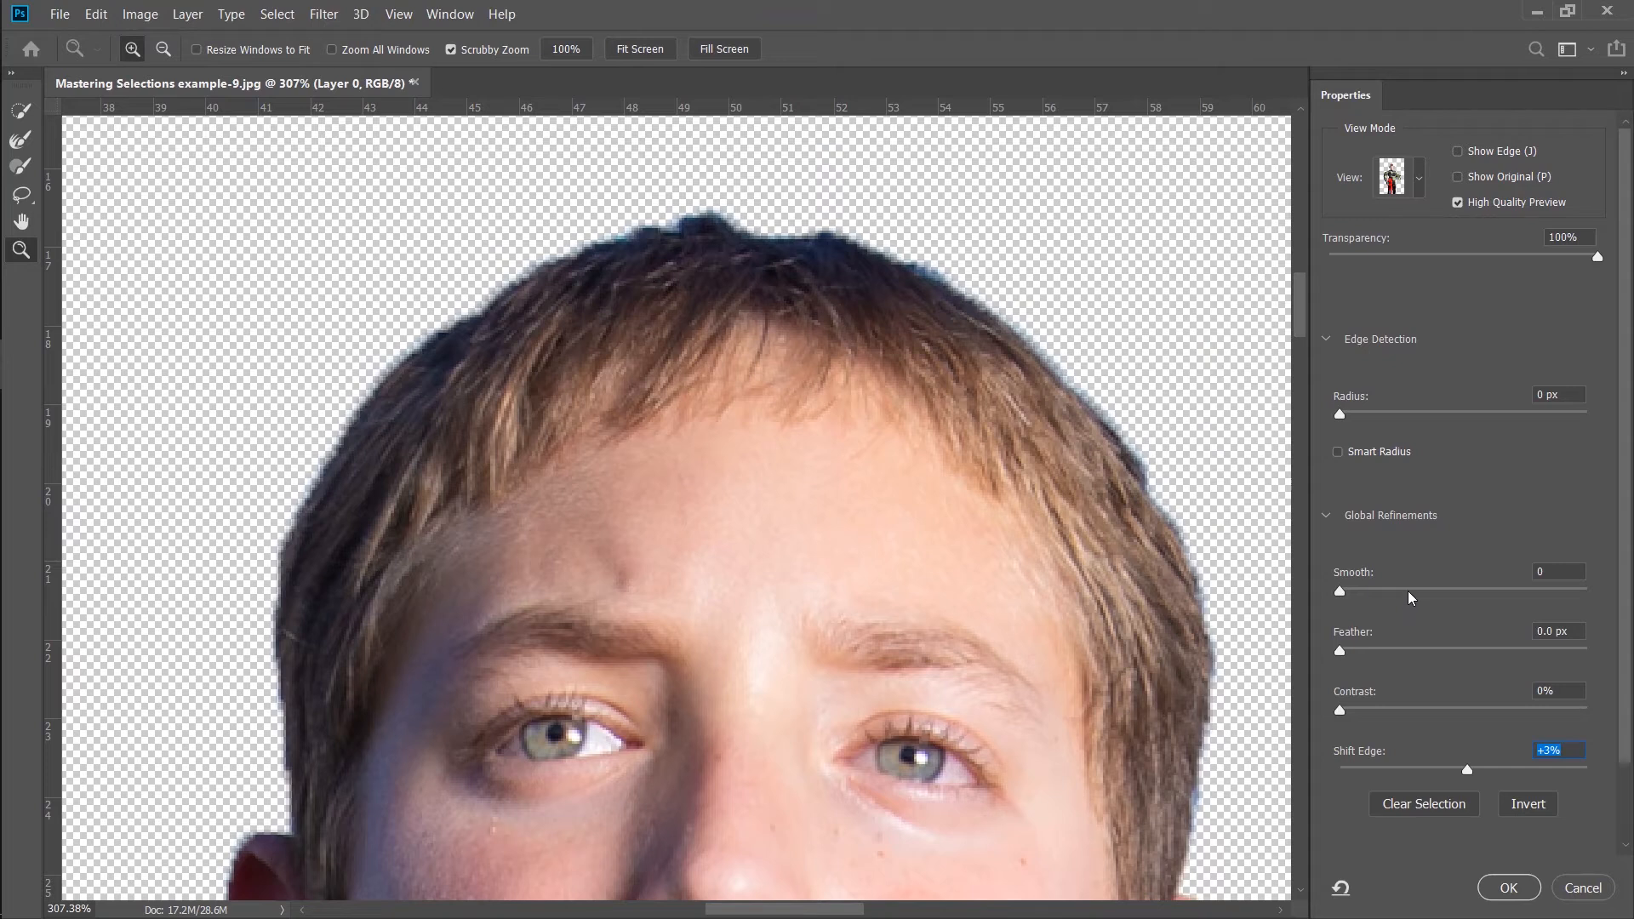
# - Try Smooth values of 37, 4 and 21, comparing the edge around the boy's hair and ear
pyautogui.click(1431, 591)
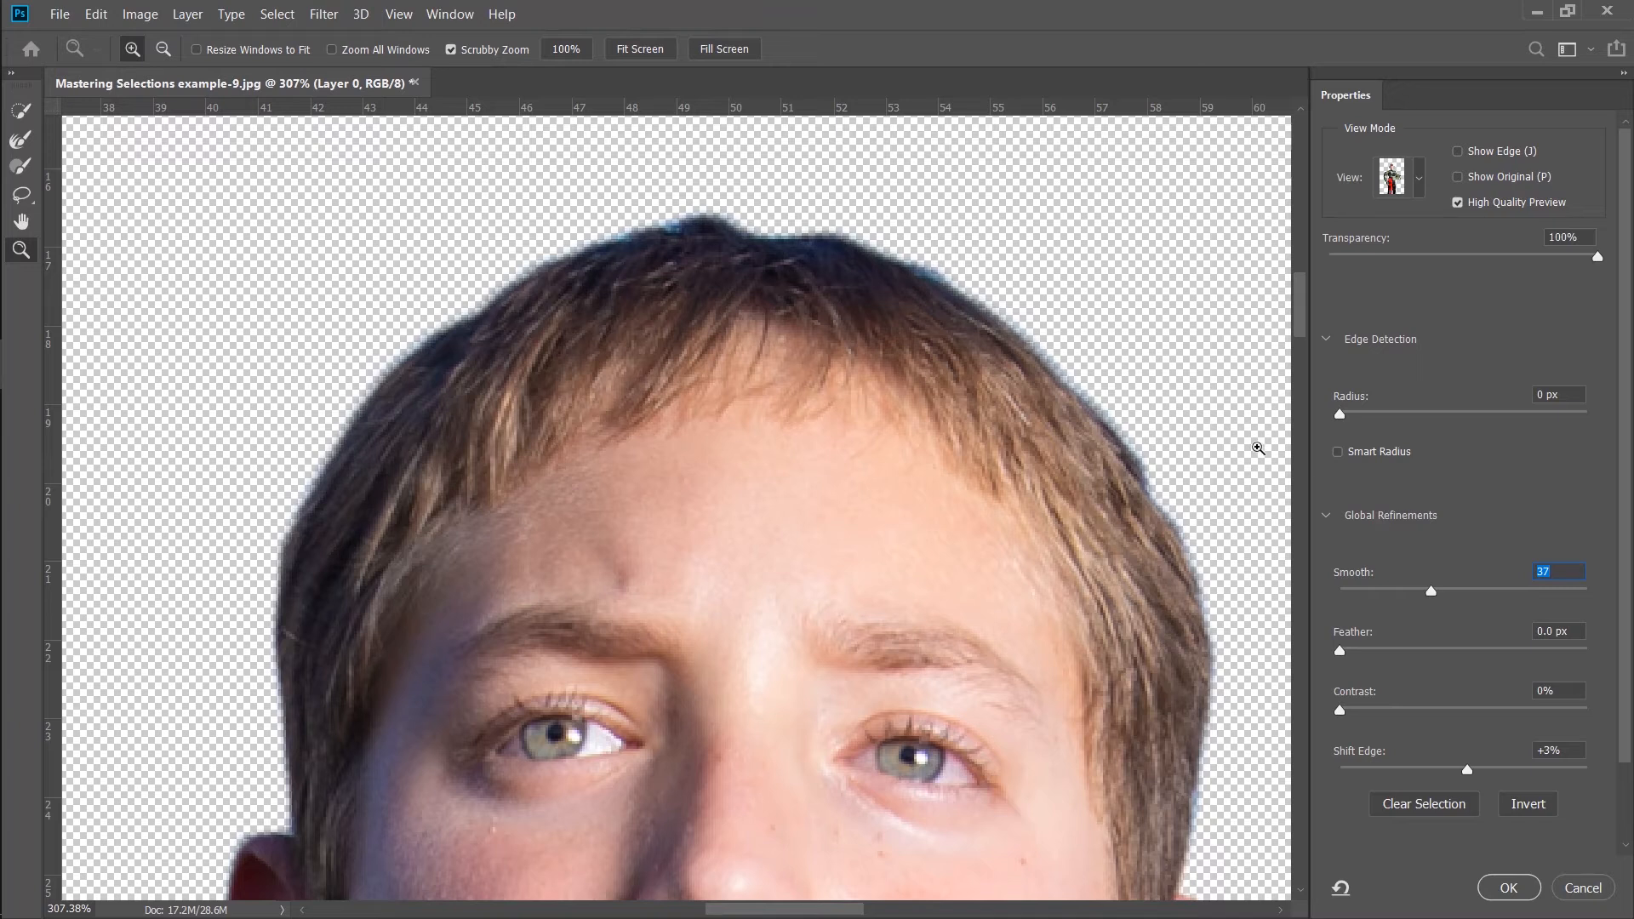
pyautogui.click(1352, 590)
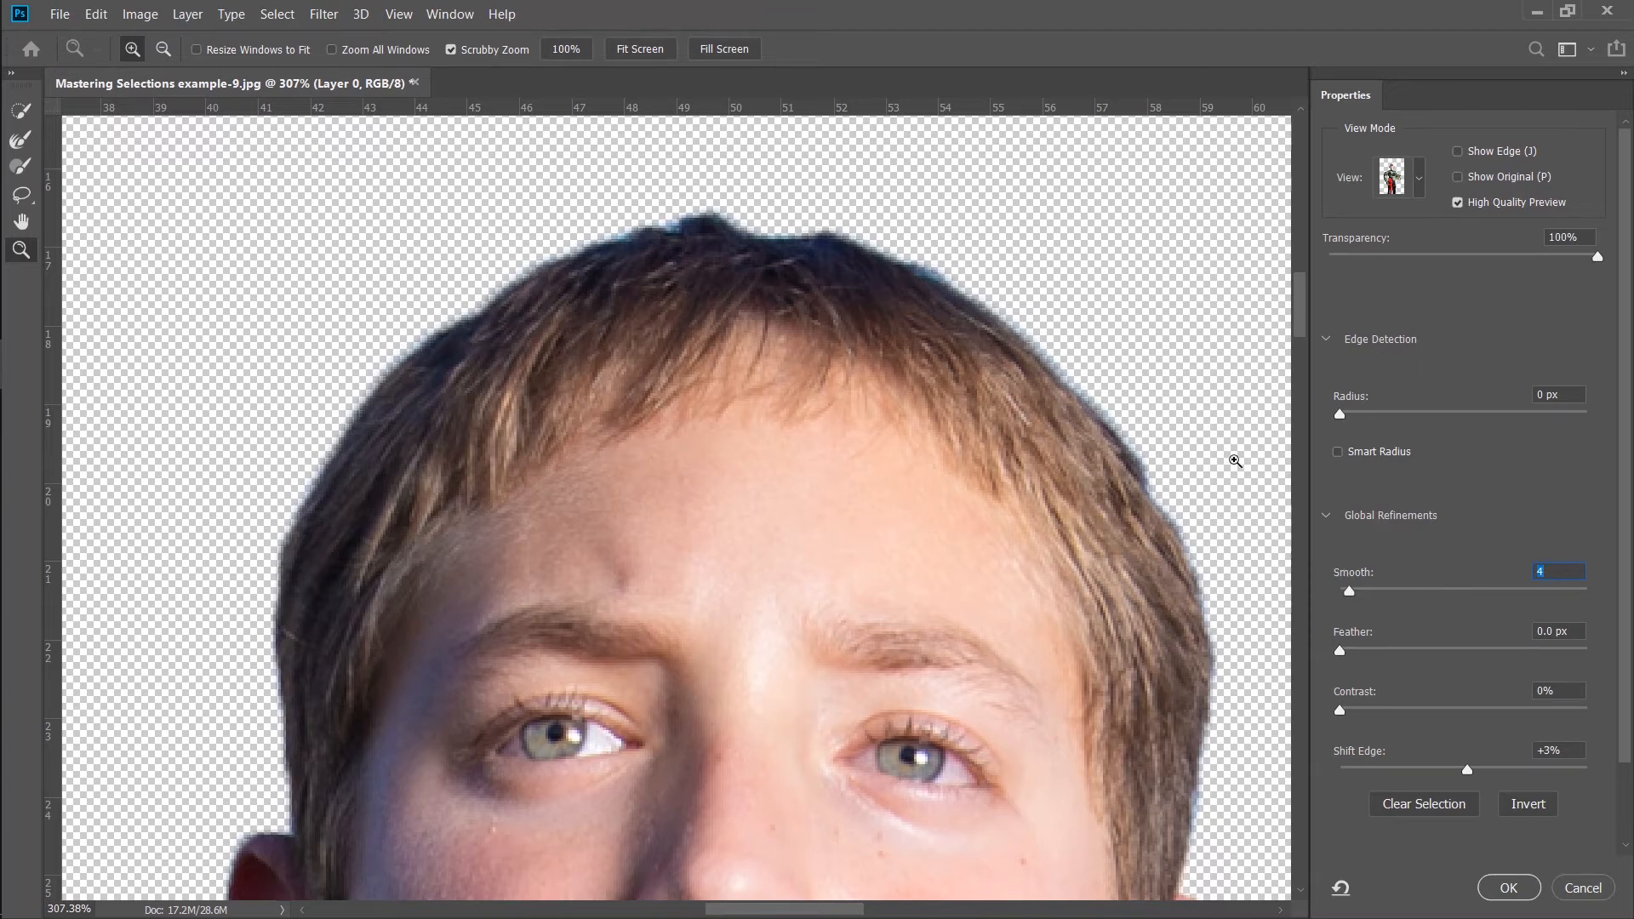
pyautogui.moveTo(562, 430); pyautogui.dragTo(729, 237)
pyautogui.moveTo(641, 539); pyautogui.dragTo(642, 377)
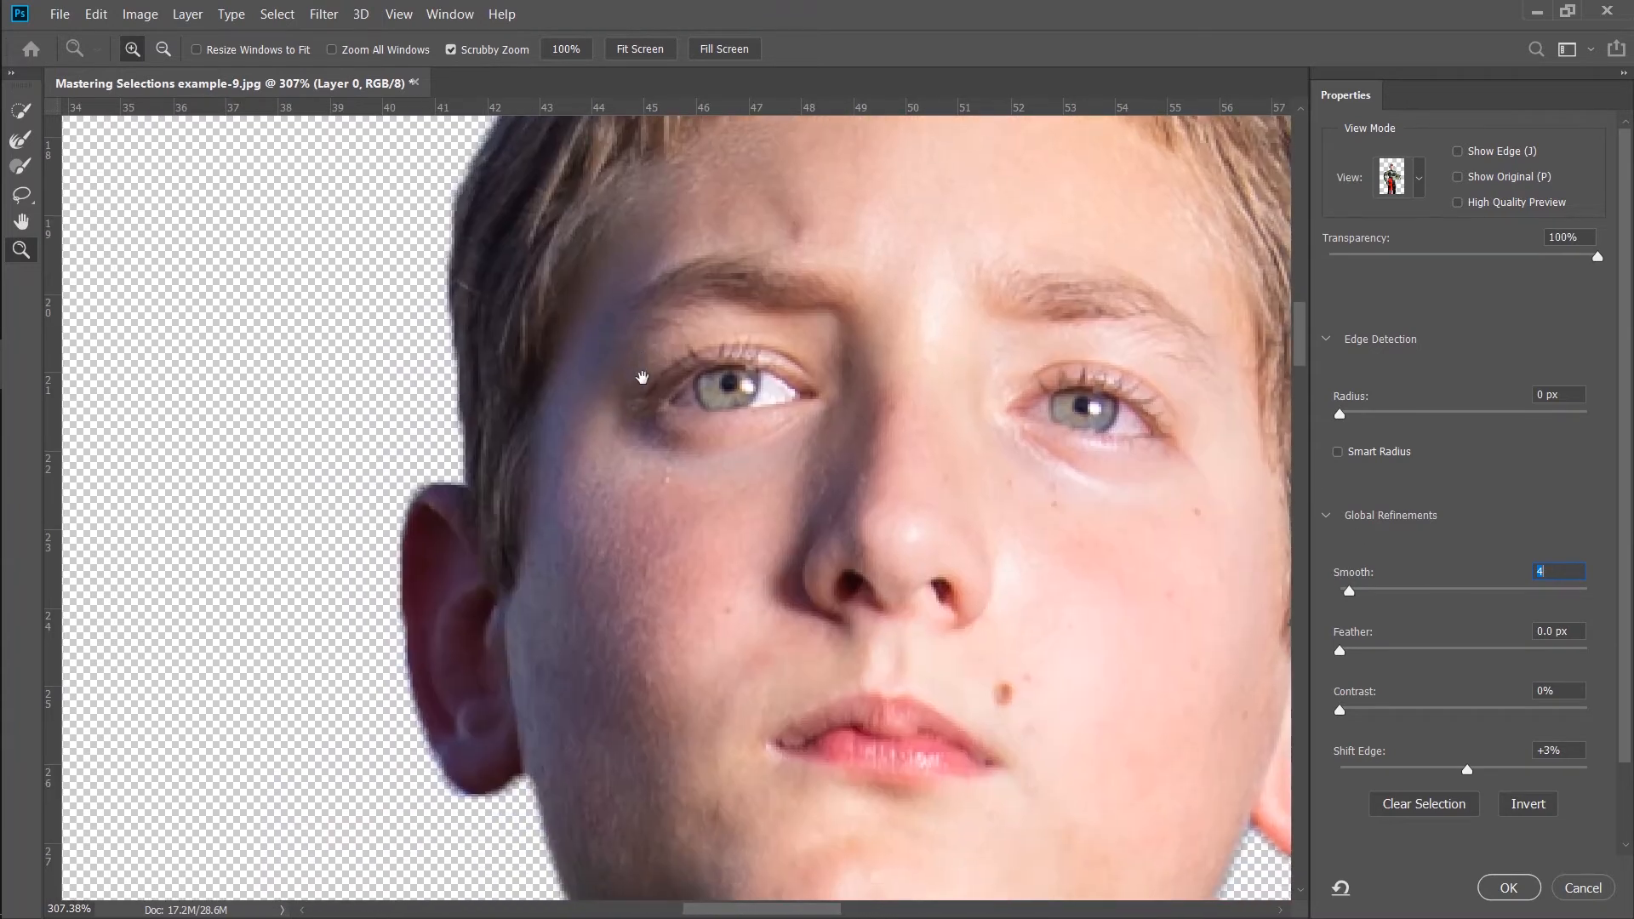
pyautogui.moveTo(1127, 514); pyautogui.dragTo(855, 829)
pyautogui.click(1393, 595)
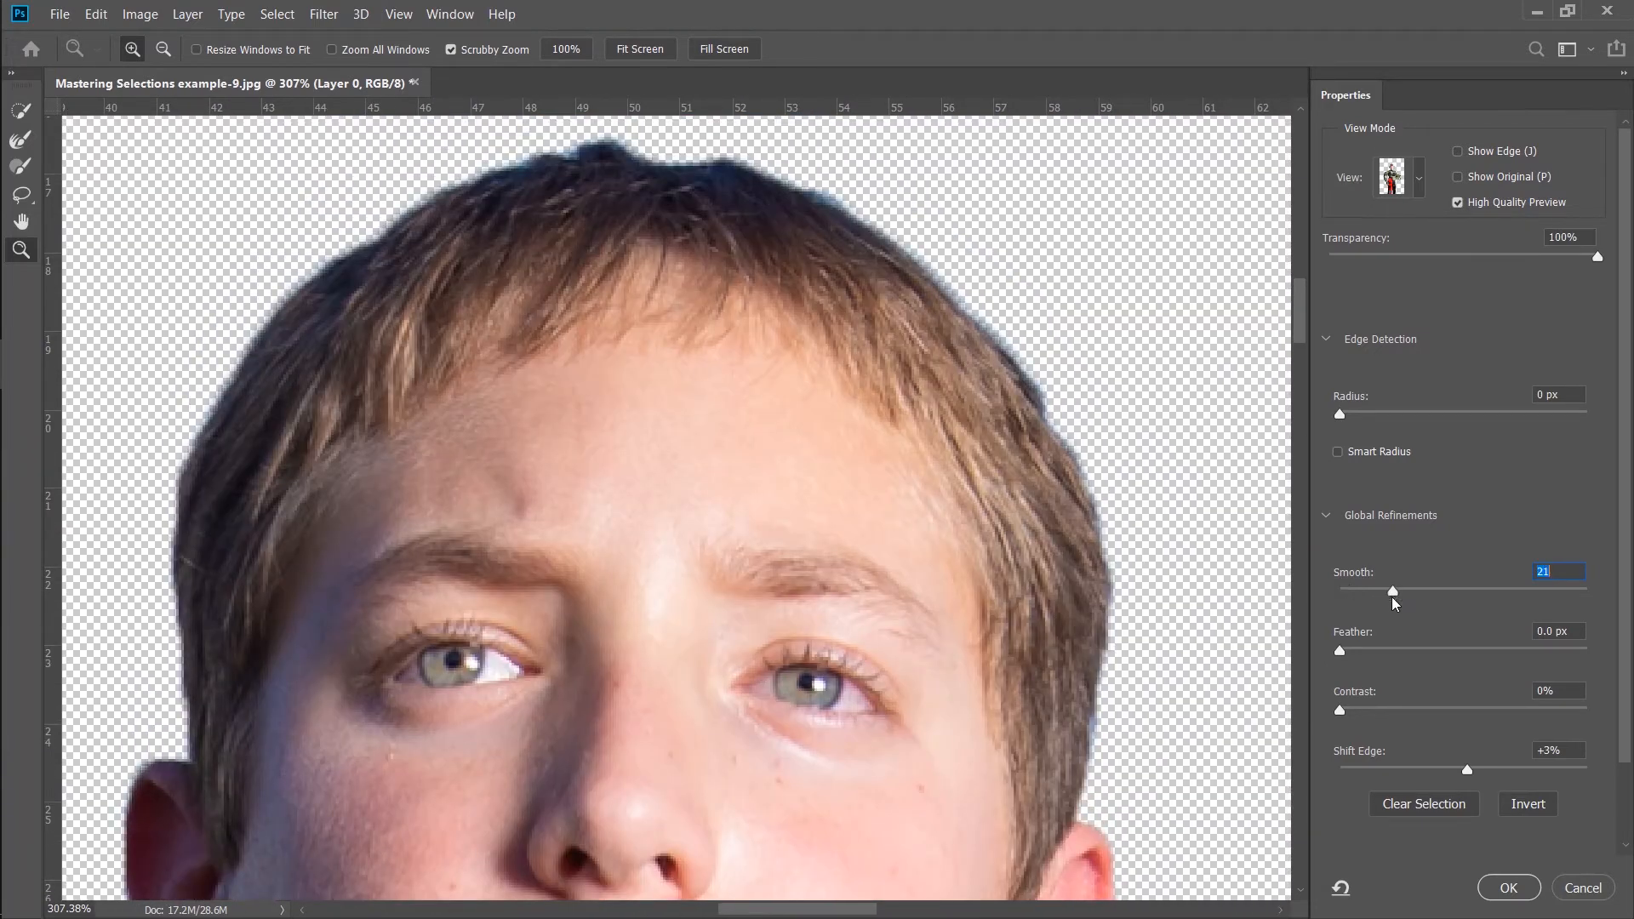
# - Set the edge detection Radius to 3 px with Smart Radius on and check the shoulder edge
pyautogui.click(1384, 416)
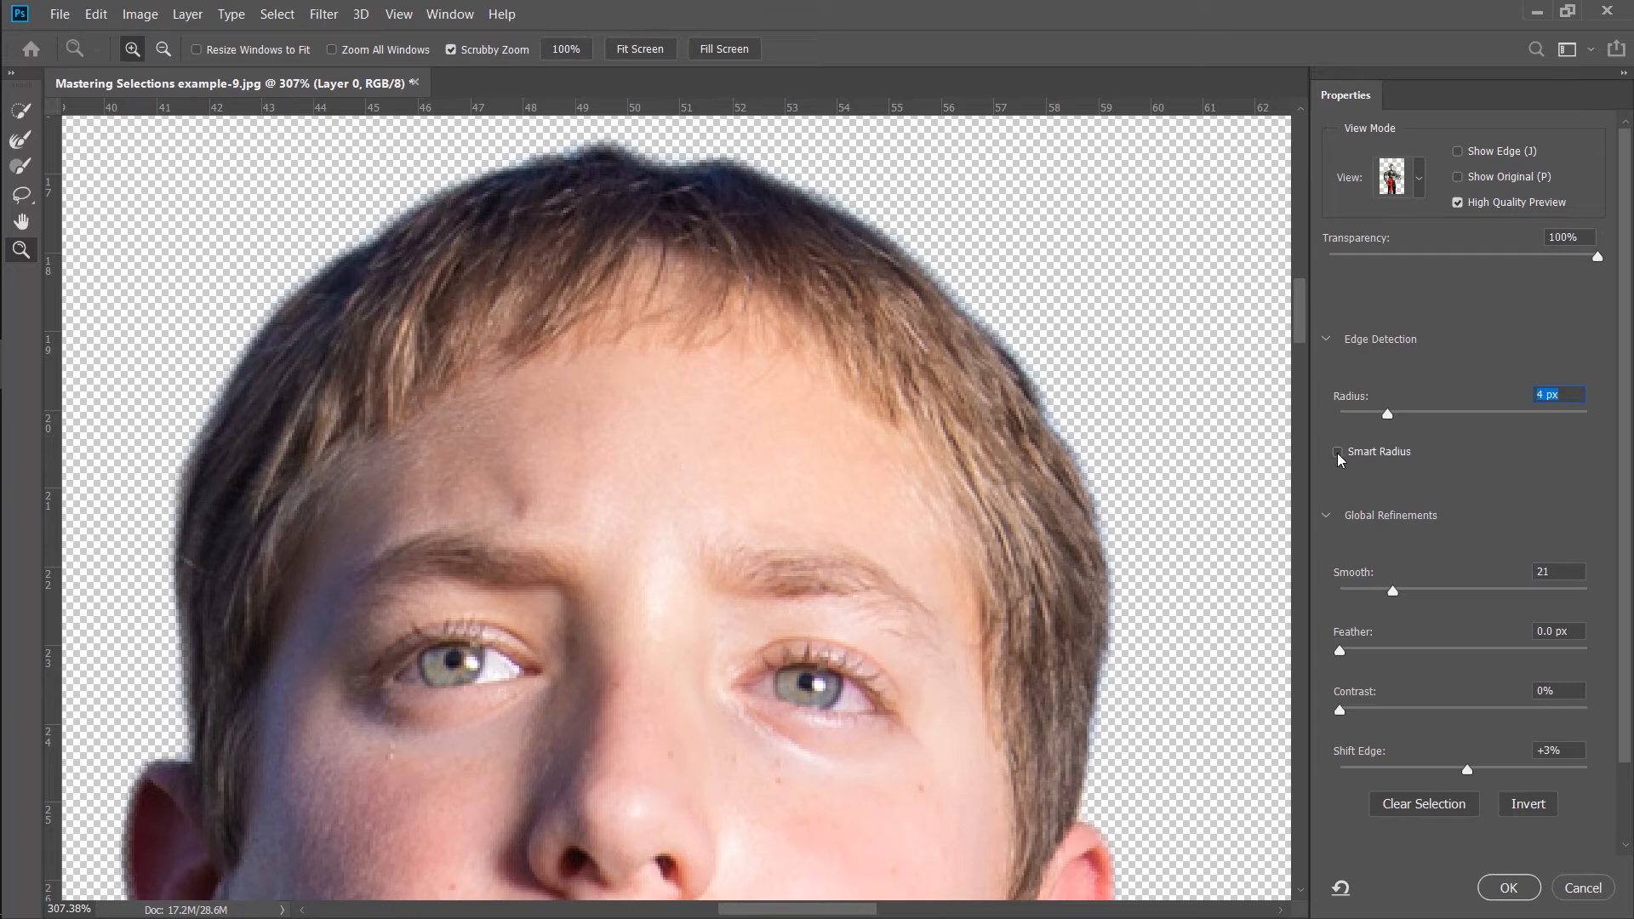
pyautogui.moveTo(1384, 416); pyautogui.dragTo(1381, 419)
pyautogui.click(1338, 454)
pyautogui.moveTo(1187, 666); pyautogui.dragTo(1076, 168)
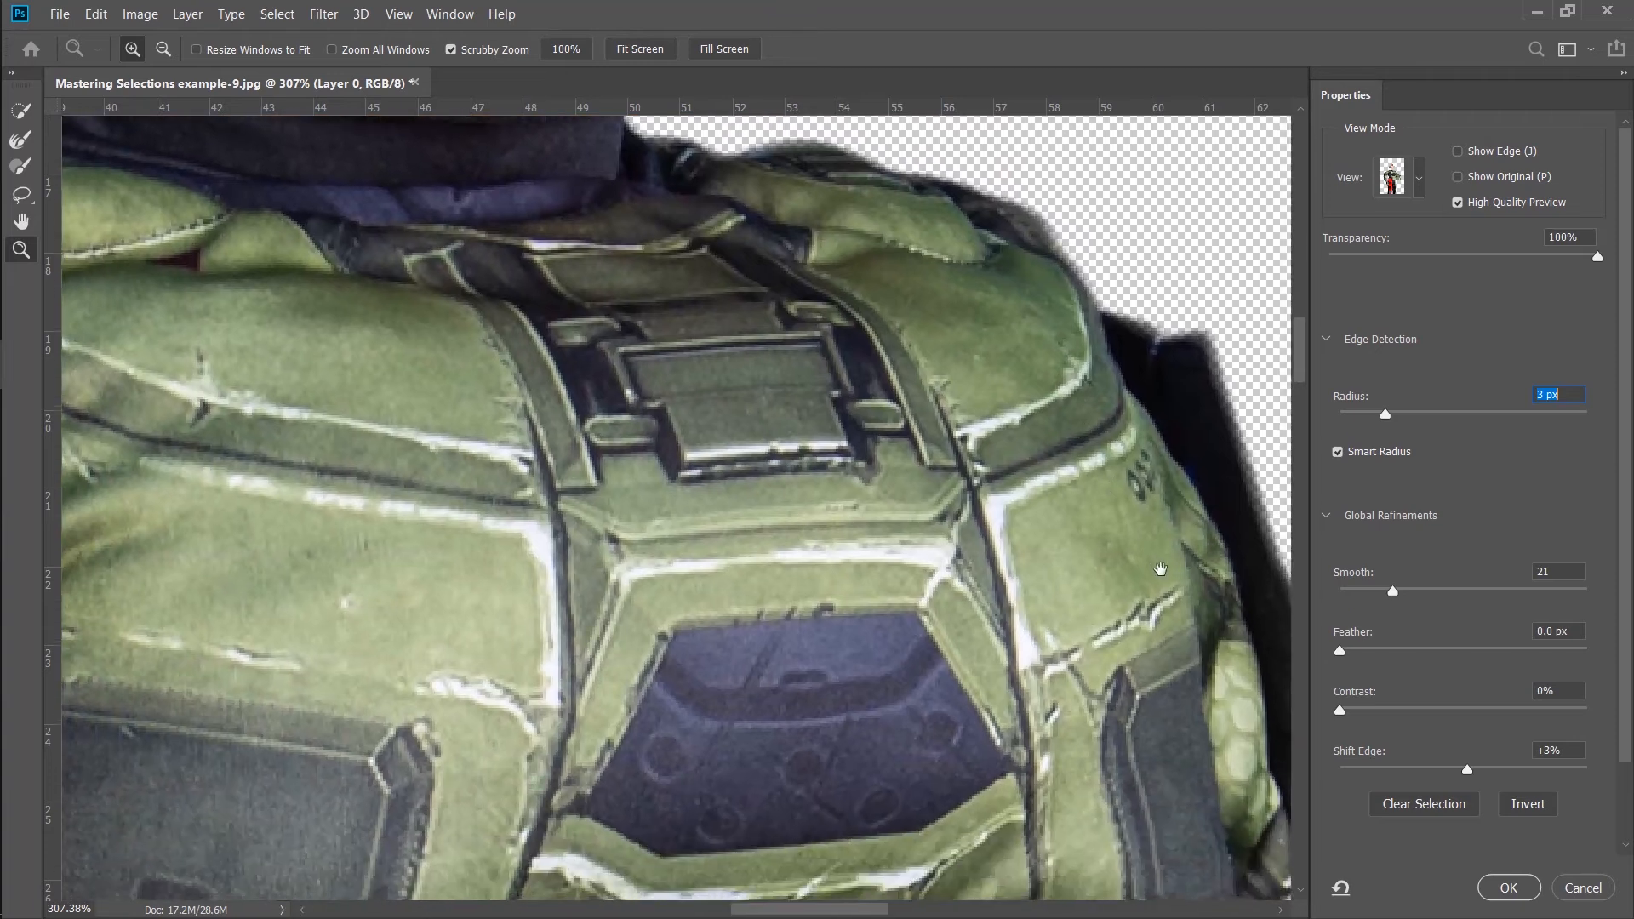
pyautogui.moveTo(1161, 568); pyautogui.dragTo(825, 702)
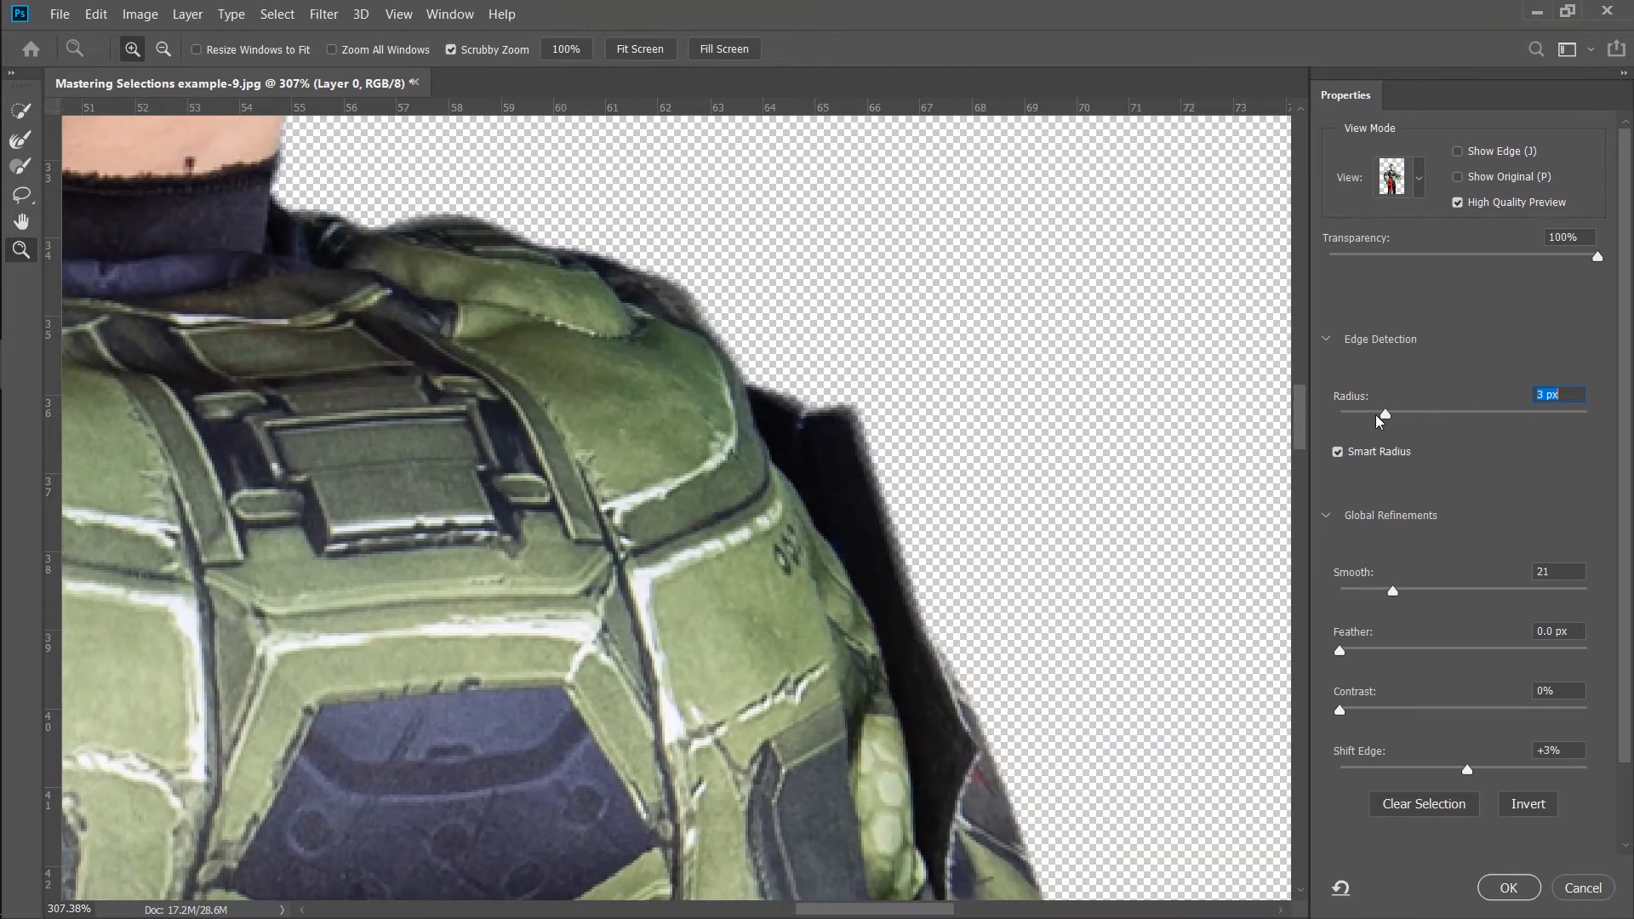
# - Try a Radius of 4 px and inspect the edge along the shoulder, arm and helmet in high-quality preview
pyautogui.moveTo(1376, 416); pyautogui.dragTo(1328, 426)
pyautogui.click(1390, 415)
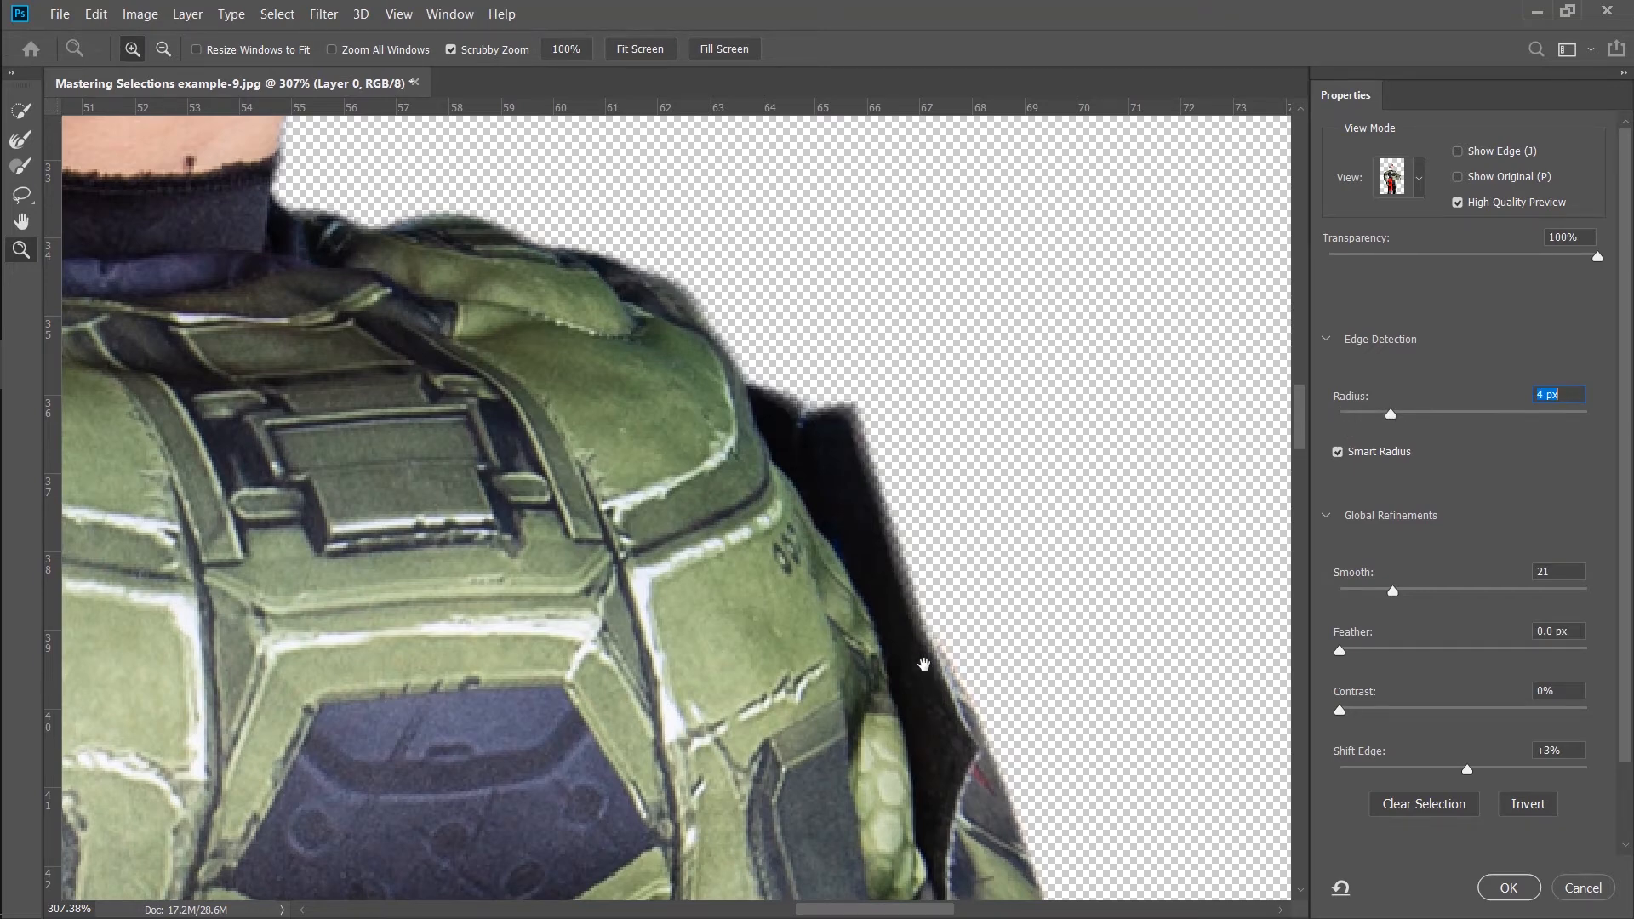
pyautogui.moveTo(935, 698); pyautogui.dragTo(794, 263)
pyautogui.moveTo(992, 572); pyautogui.dragTo(620, 339)
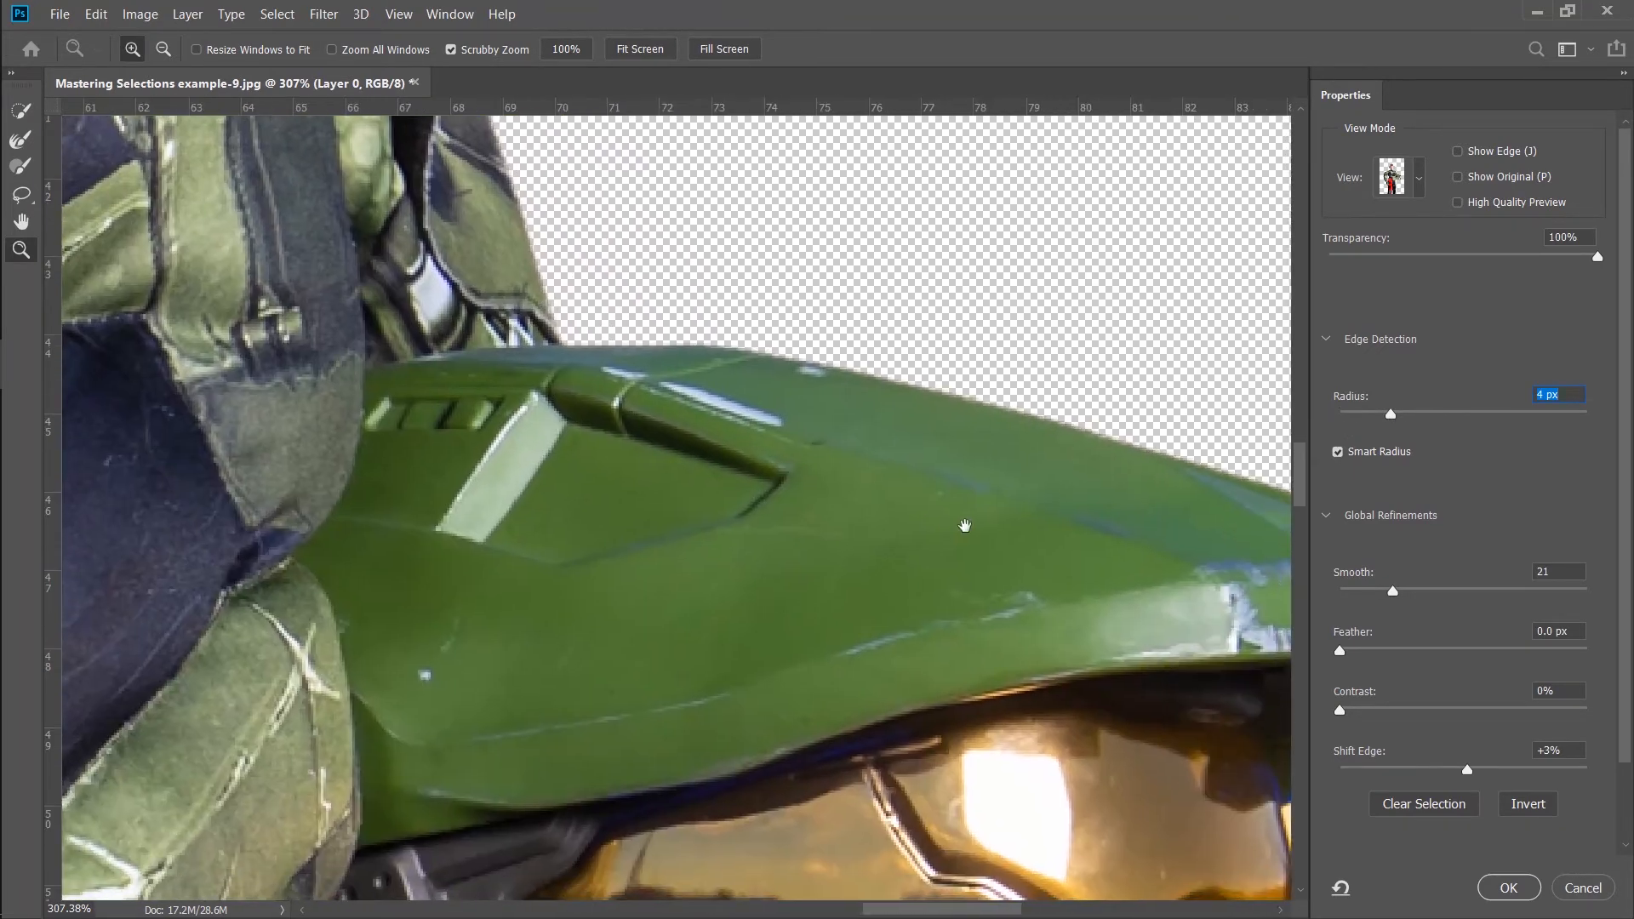
pyautogui.moveTo(964, 525); pyautogui.dragTo(584, 416)
pyautogui.moveTo(931, 842); pyautogui.dragTo(944, 204)
pyautogui.click(1457, 202)
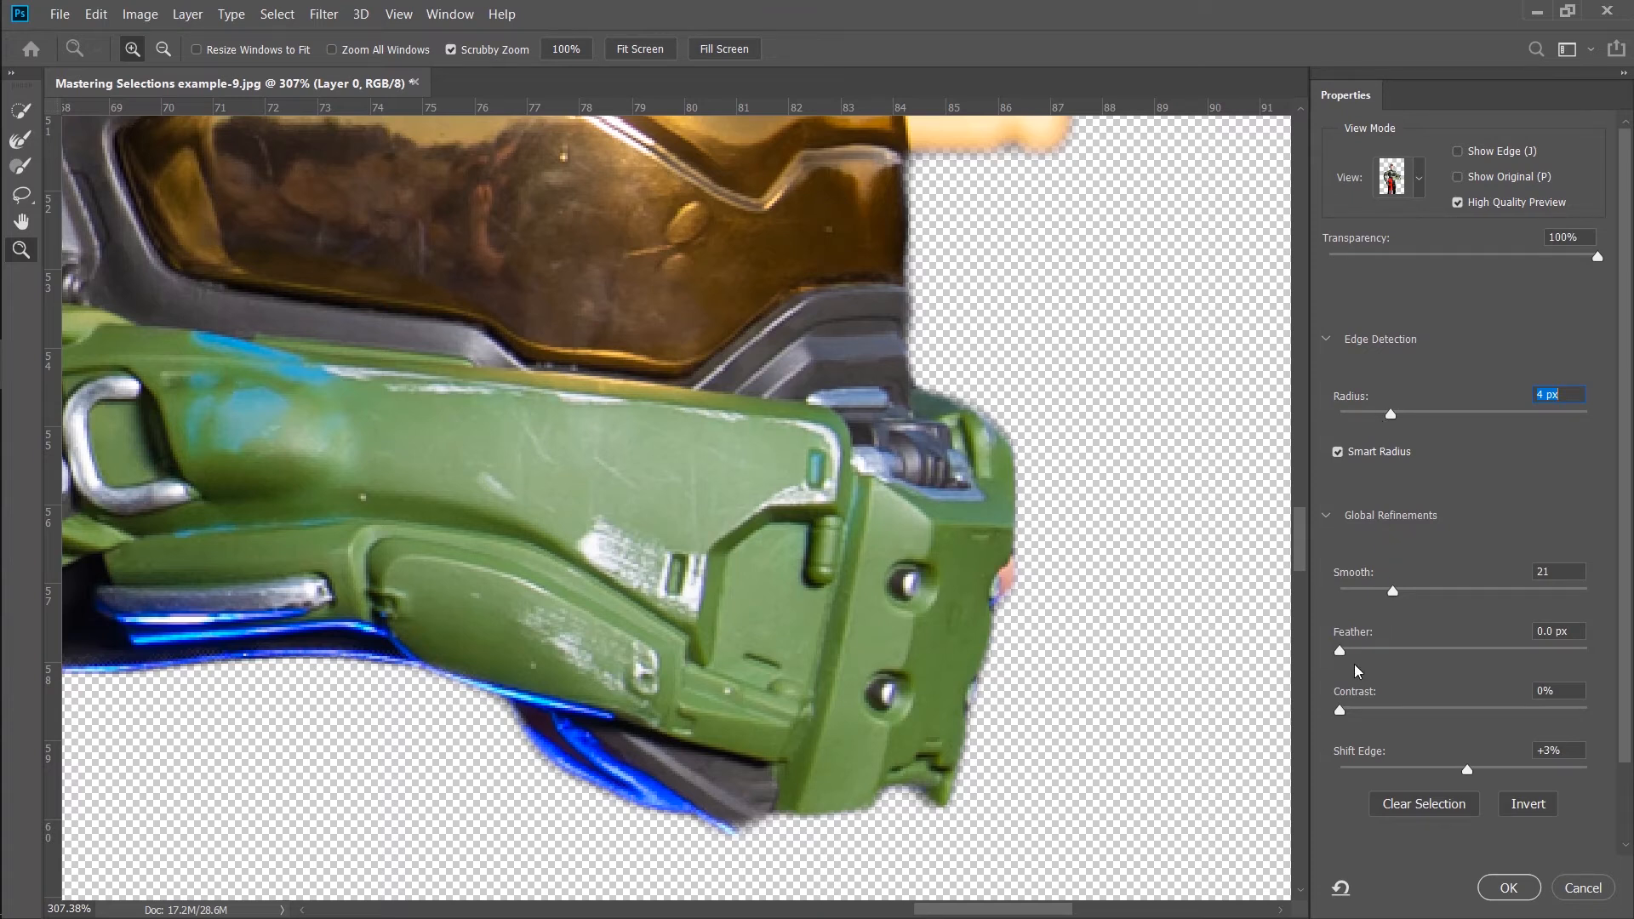
# - Reset Smooth and Radius to 0, then try Feather and a Contrast of 23% before returning both to zero
pyautogui.moveTo(1392, 590); pyautogui.dragTo(1334, 591)
pyautogui.moveTo(1391, 415); pyautogui.dragTo(1293, 421)
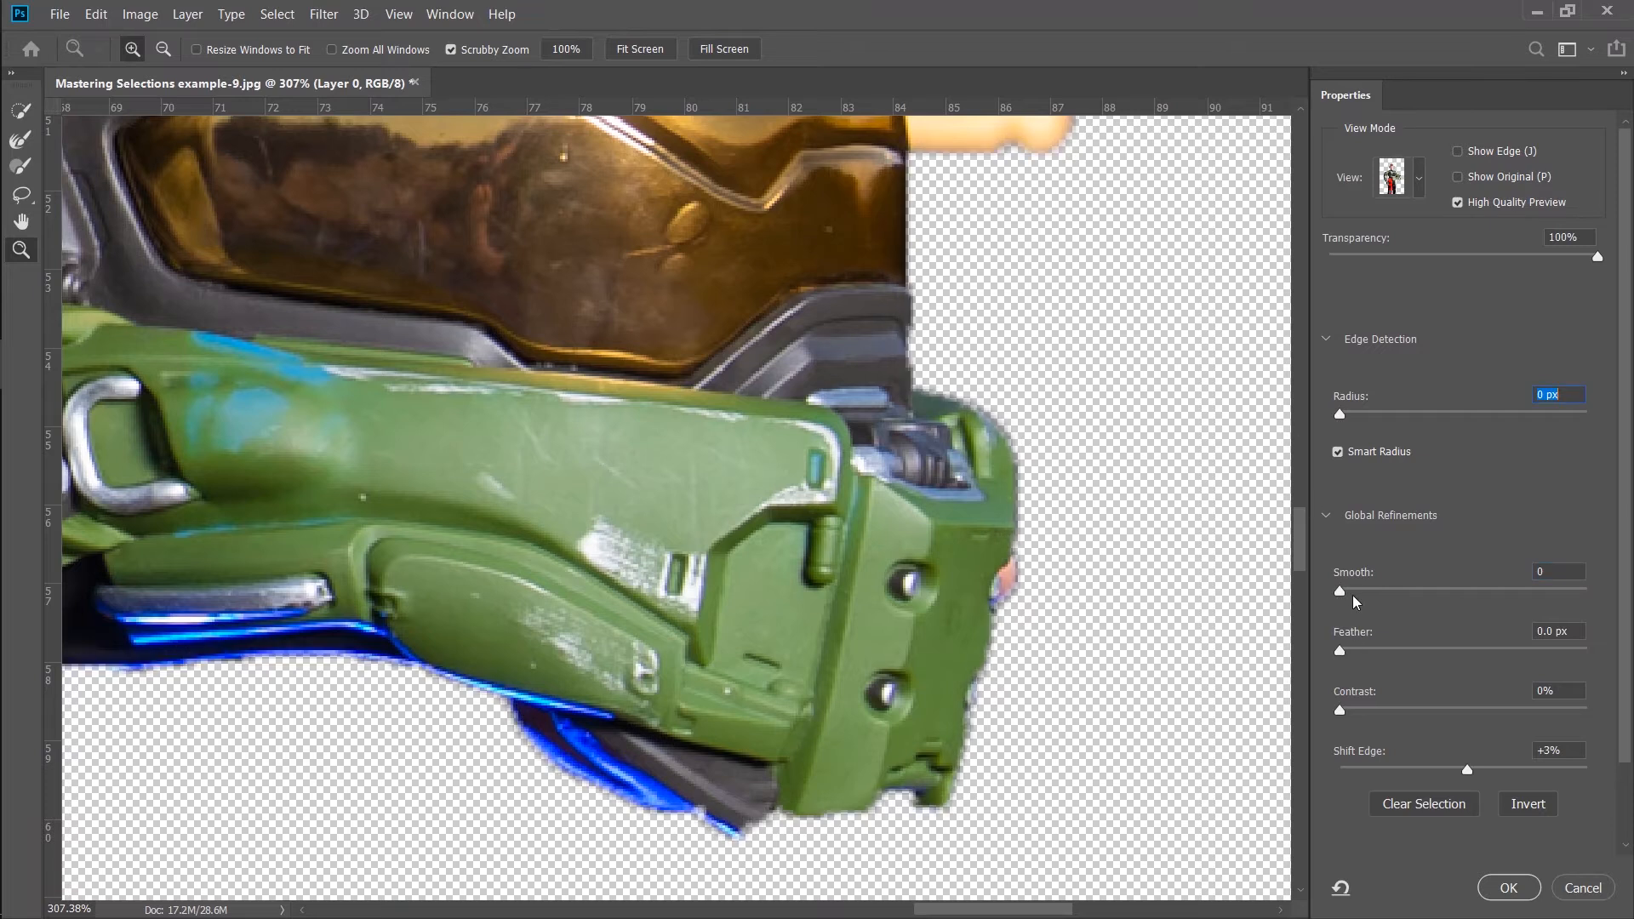
pyautogui.moveTo(1341, 651); pyautogui.dragTo(1462, 651)
pyautogui.moveTo(1340, 710); pyautogui.dragTo(1397, 713)
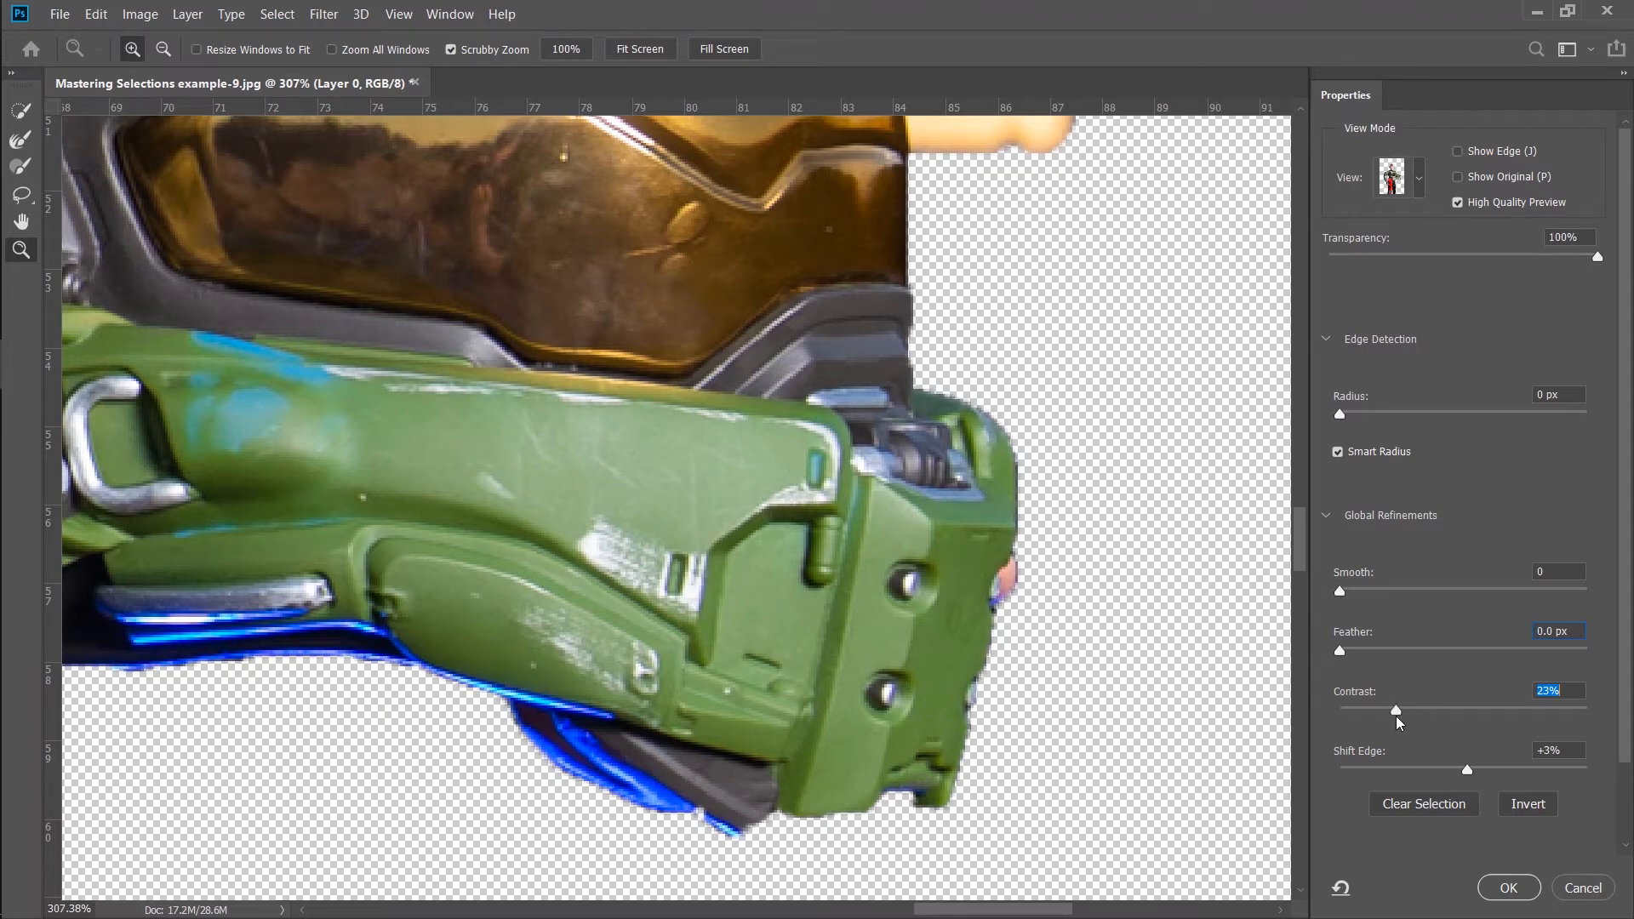
pyautogui.moveTo(1399, 722); pyautogui.dragTo(1315, 711)
# - Set Smooth to 12, Radius to 2 px and Contrast to 22% for the cutout edge
pyautogui.moveTo(1339, 590); pyautogui.dragTo(1372, 595)
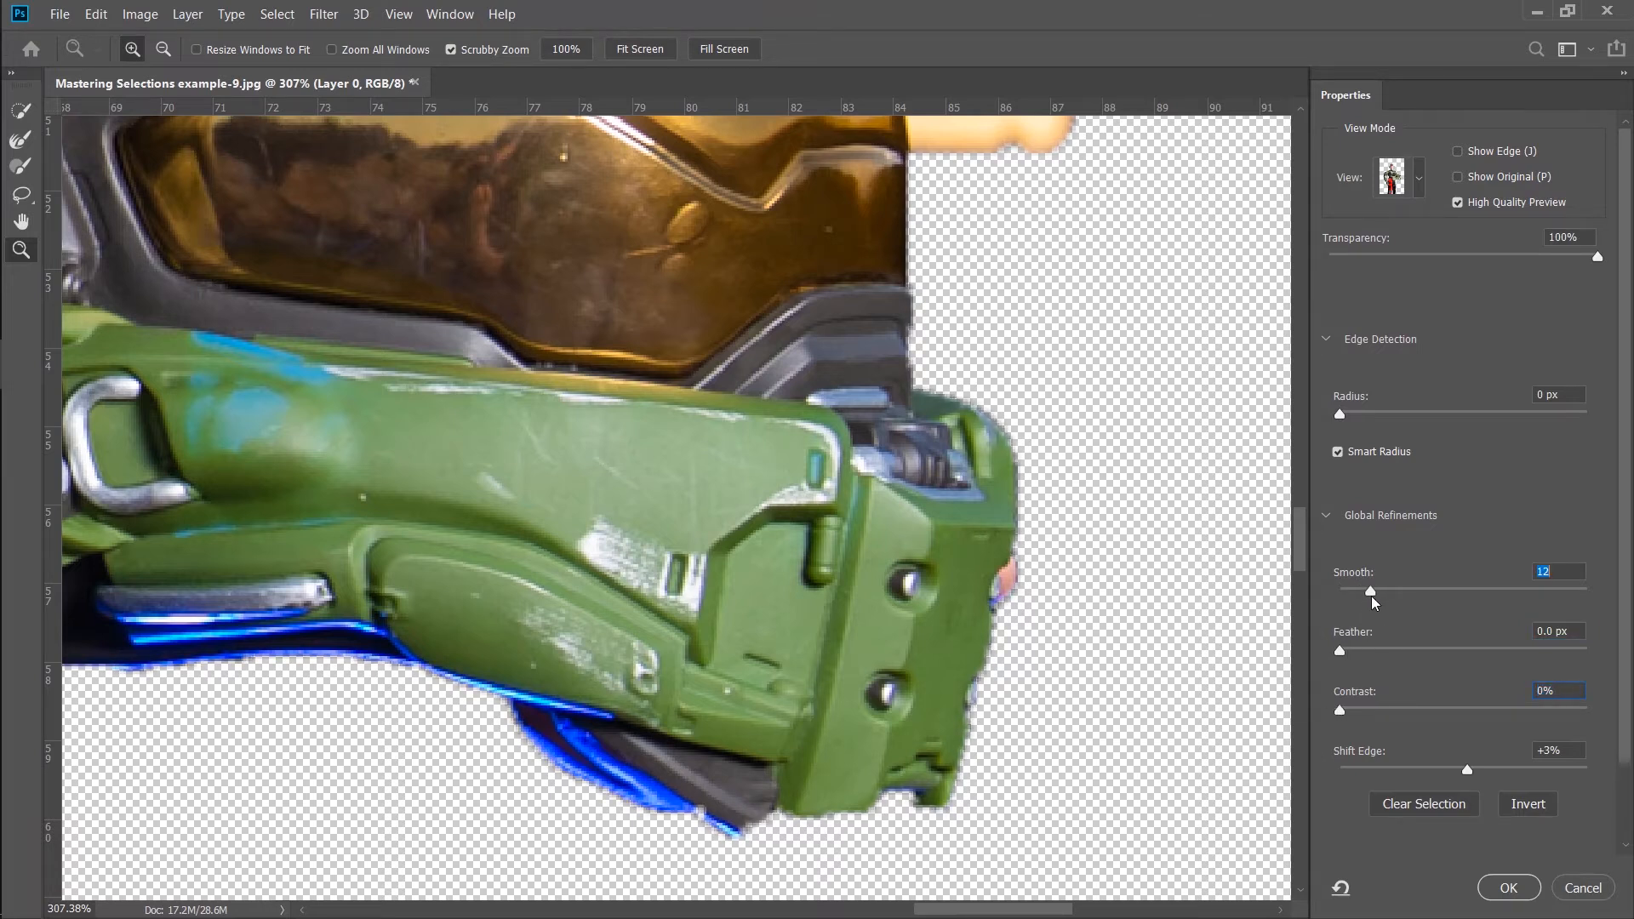
pyautogui.click(1364, 414)
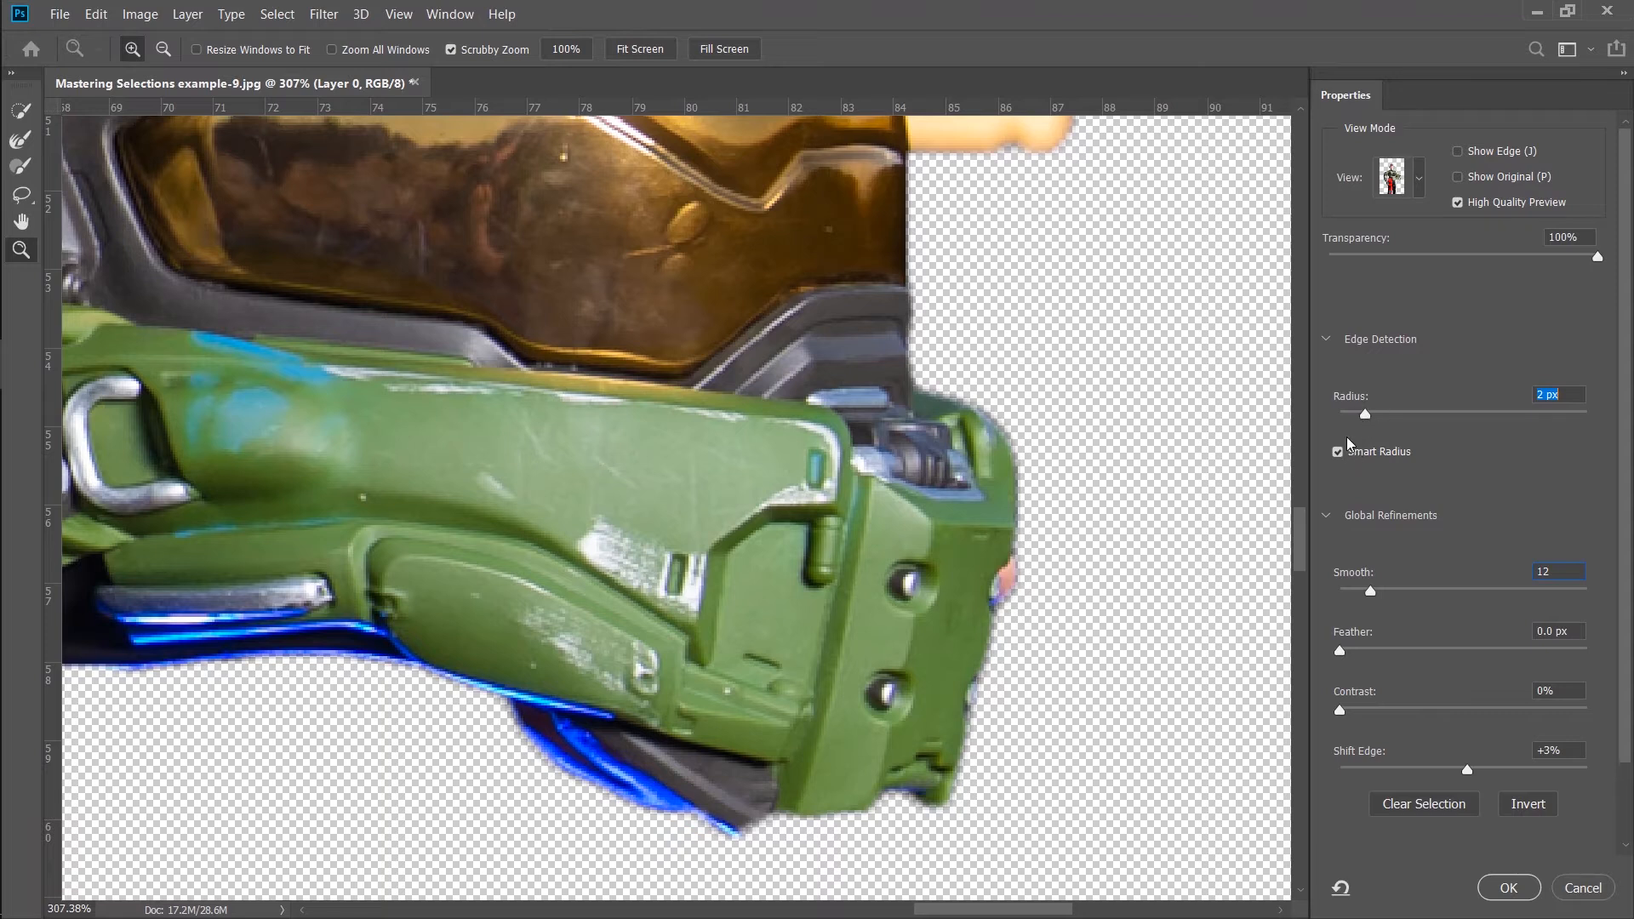
pyautogui.moveTo(698, 585); pyautogui.dragTo(1055, 449)
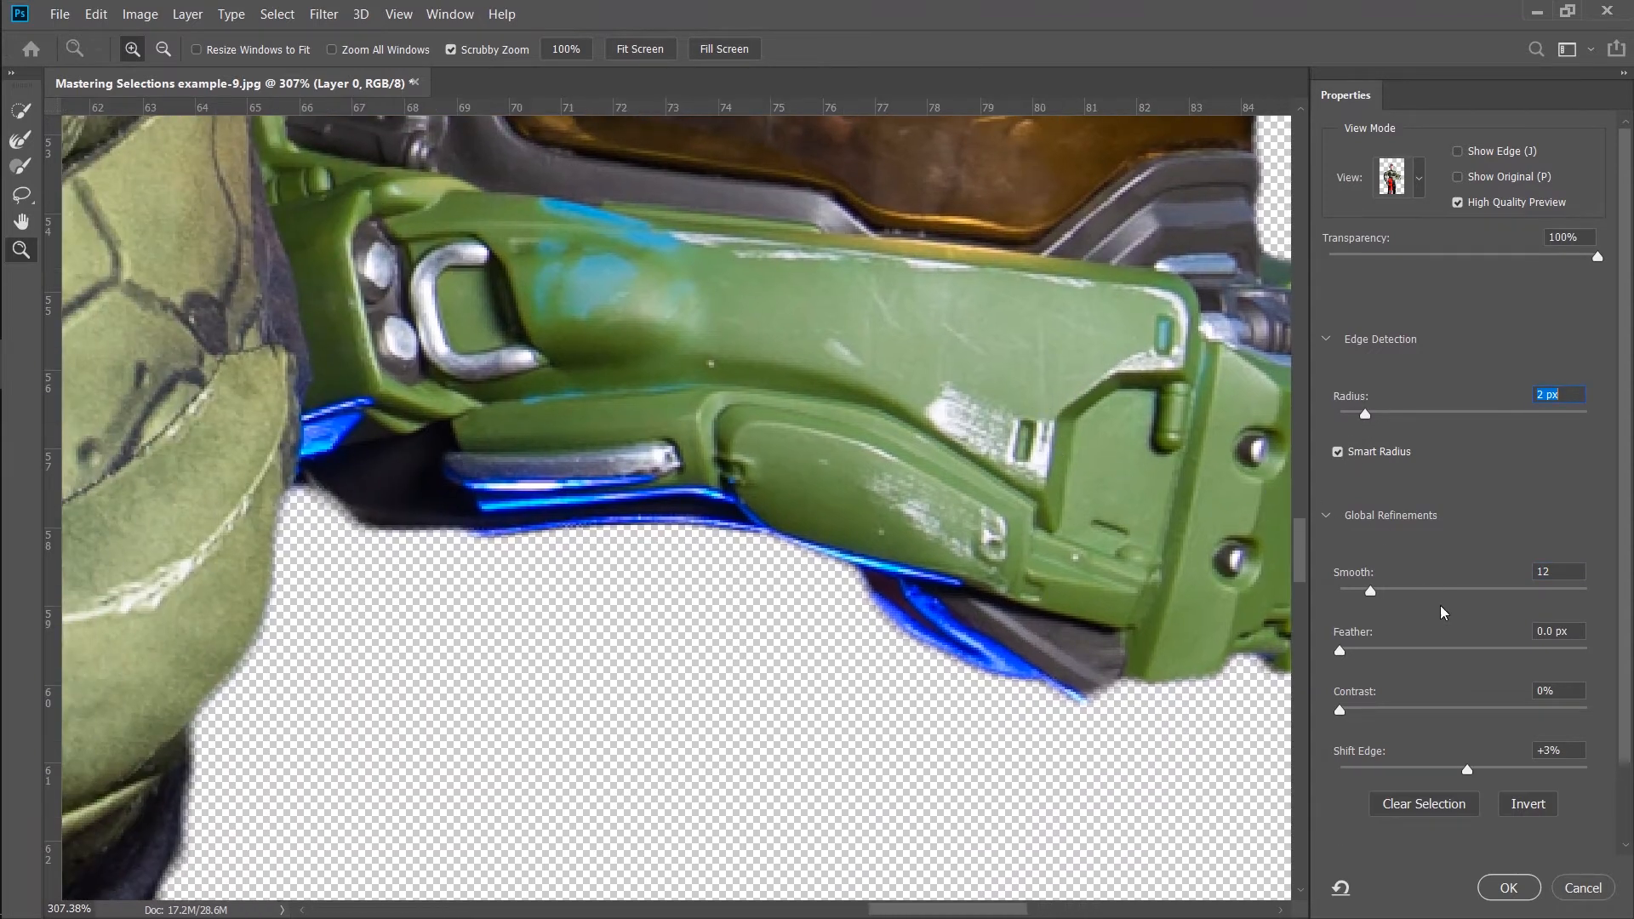
pyautogui.click(1394, 711)
# - Check the refined edge below the helmet and down the leg, then apply the Select and Mask result
pyautogui.moveTo(1108, 645); pyautogui.dragTo(897, 545)
pyautogui.moveTo(594, 467); pyautogui.dragTo(1254, 401)
pyautogui.moveTo(777, 686); pyautogui.dragTo(832, 284)
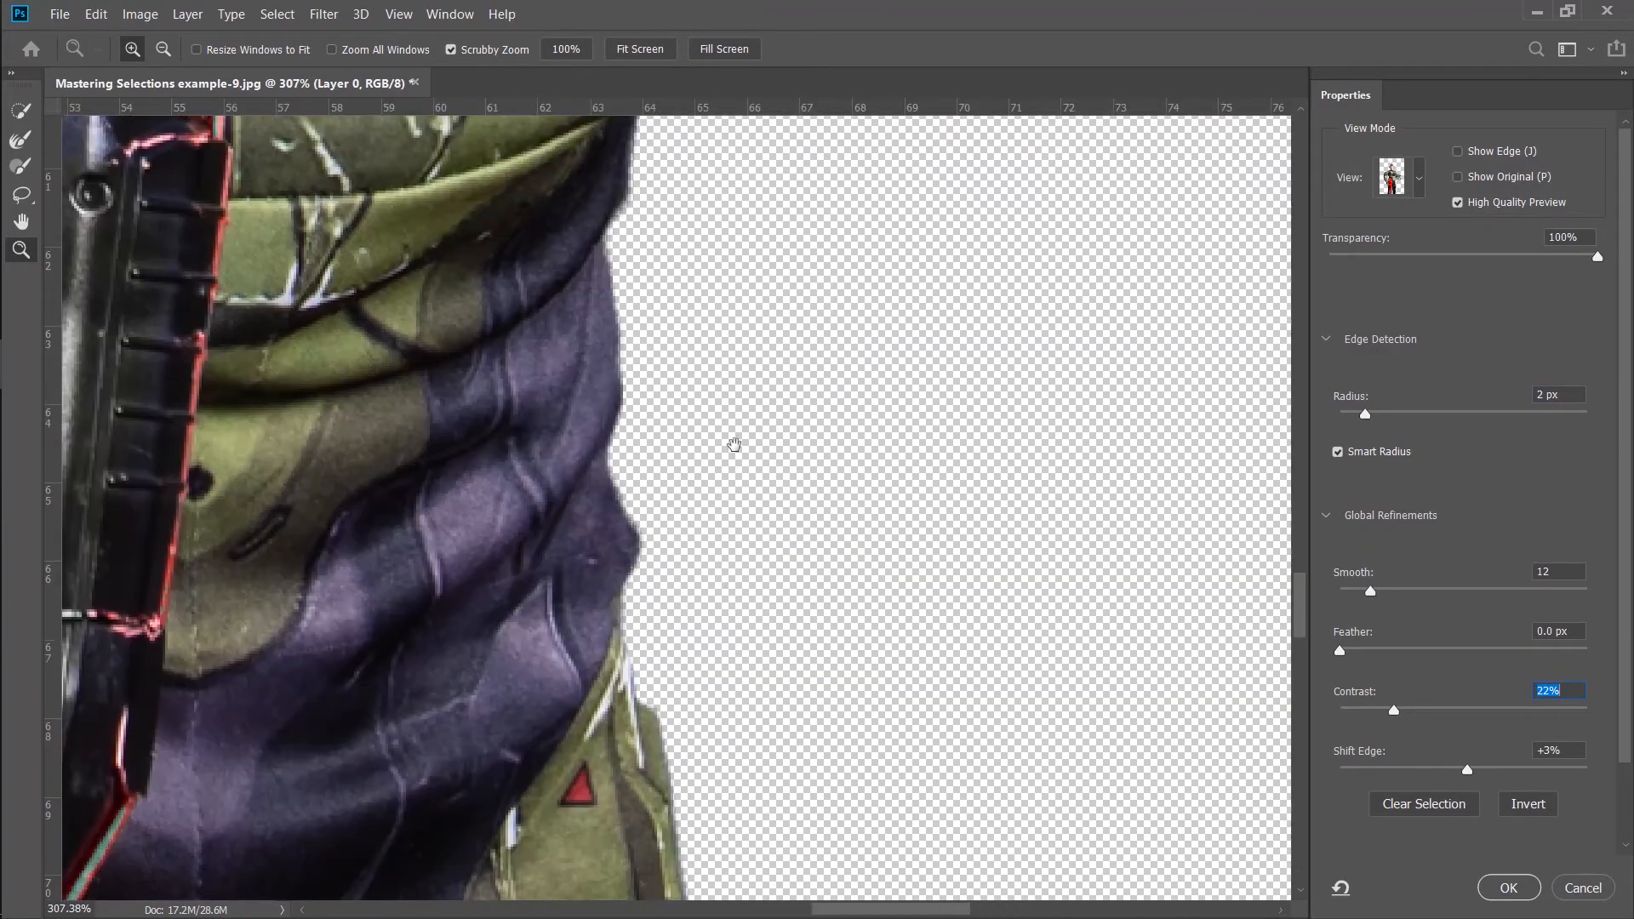
pyautogui.moveTo(733, 441); pyautogui.dragTo(715, 295)
pyautogui.moveTo(723, 559)
pyautogui.mouseDown()
pyautogui.moveTo(736, 136)
pyautogui.moveTo(718, 291)
pyautogui.mouseUp()
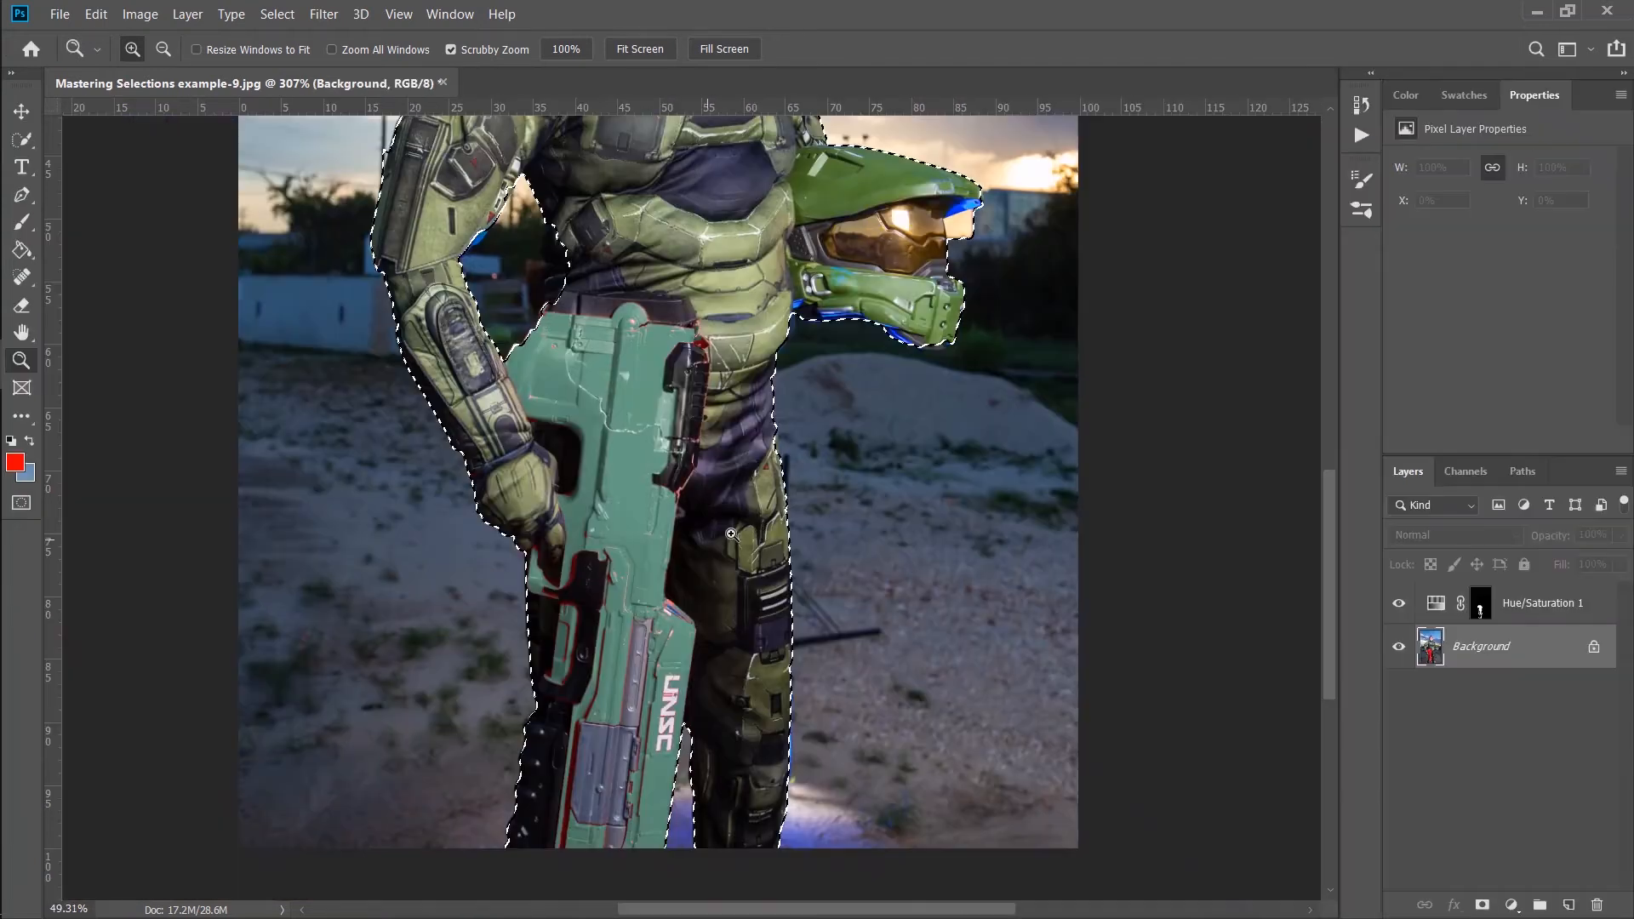
pyautogui.press('Return')
# - Open Mastering Selections example-3 from the Edit folder as a separate document
pyautogui.moveTo(745, 371); pyautogui.dragTo(734, 455)
pyautogui.scroll(-2, 735, 456)
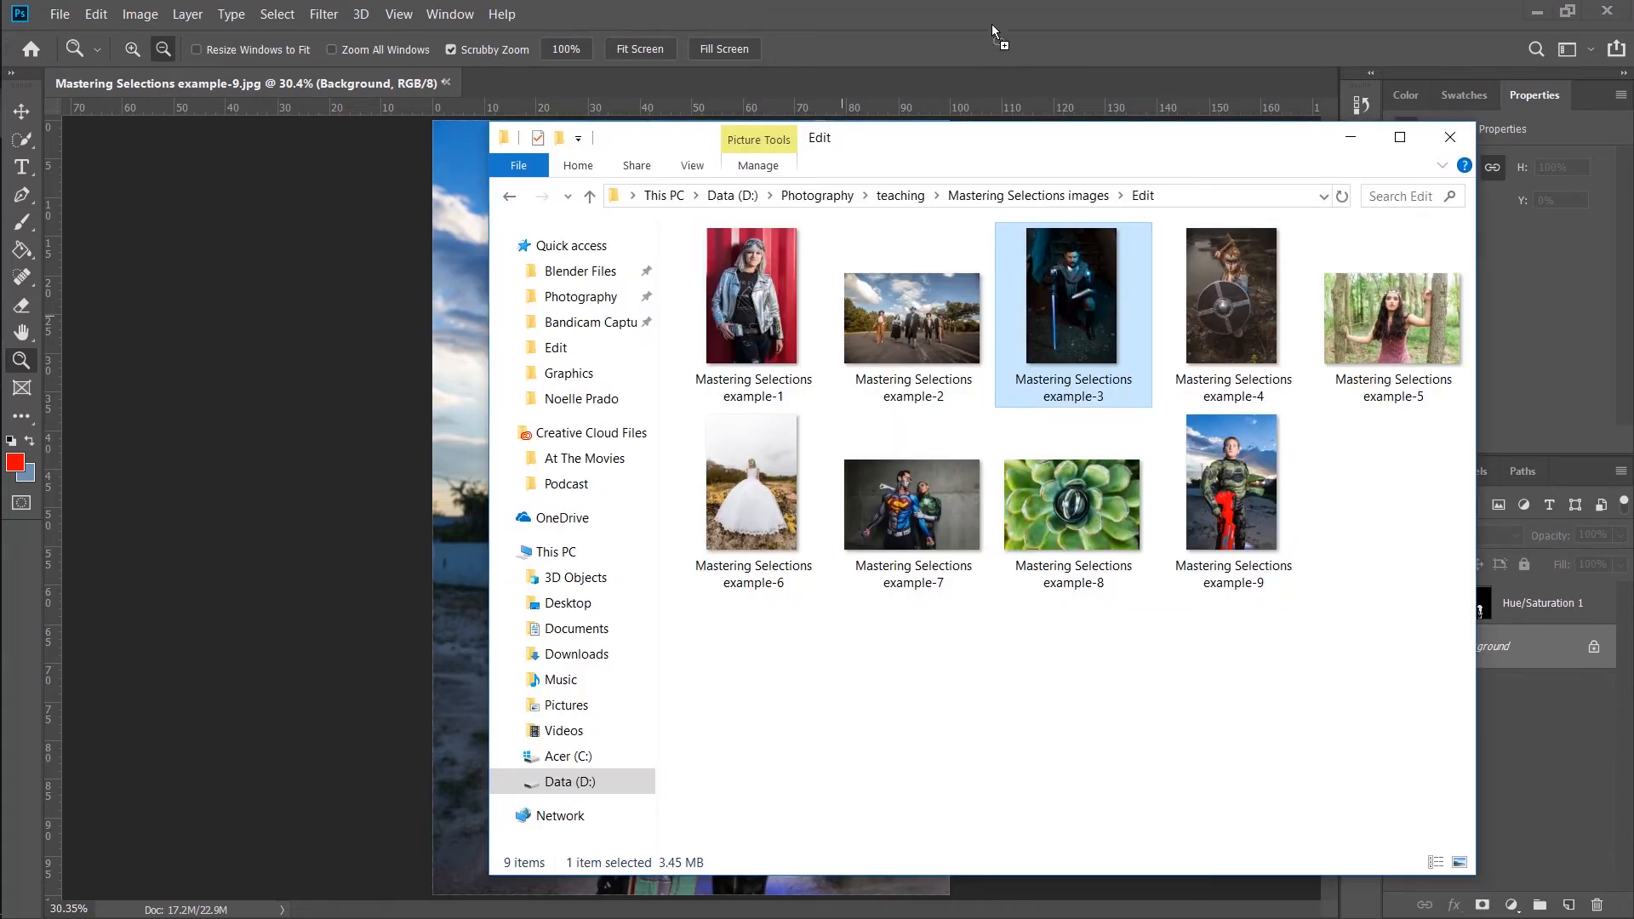
pyautogui.moveTo(1001, 73); pyautogui.dragTo(987, 24)
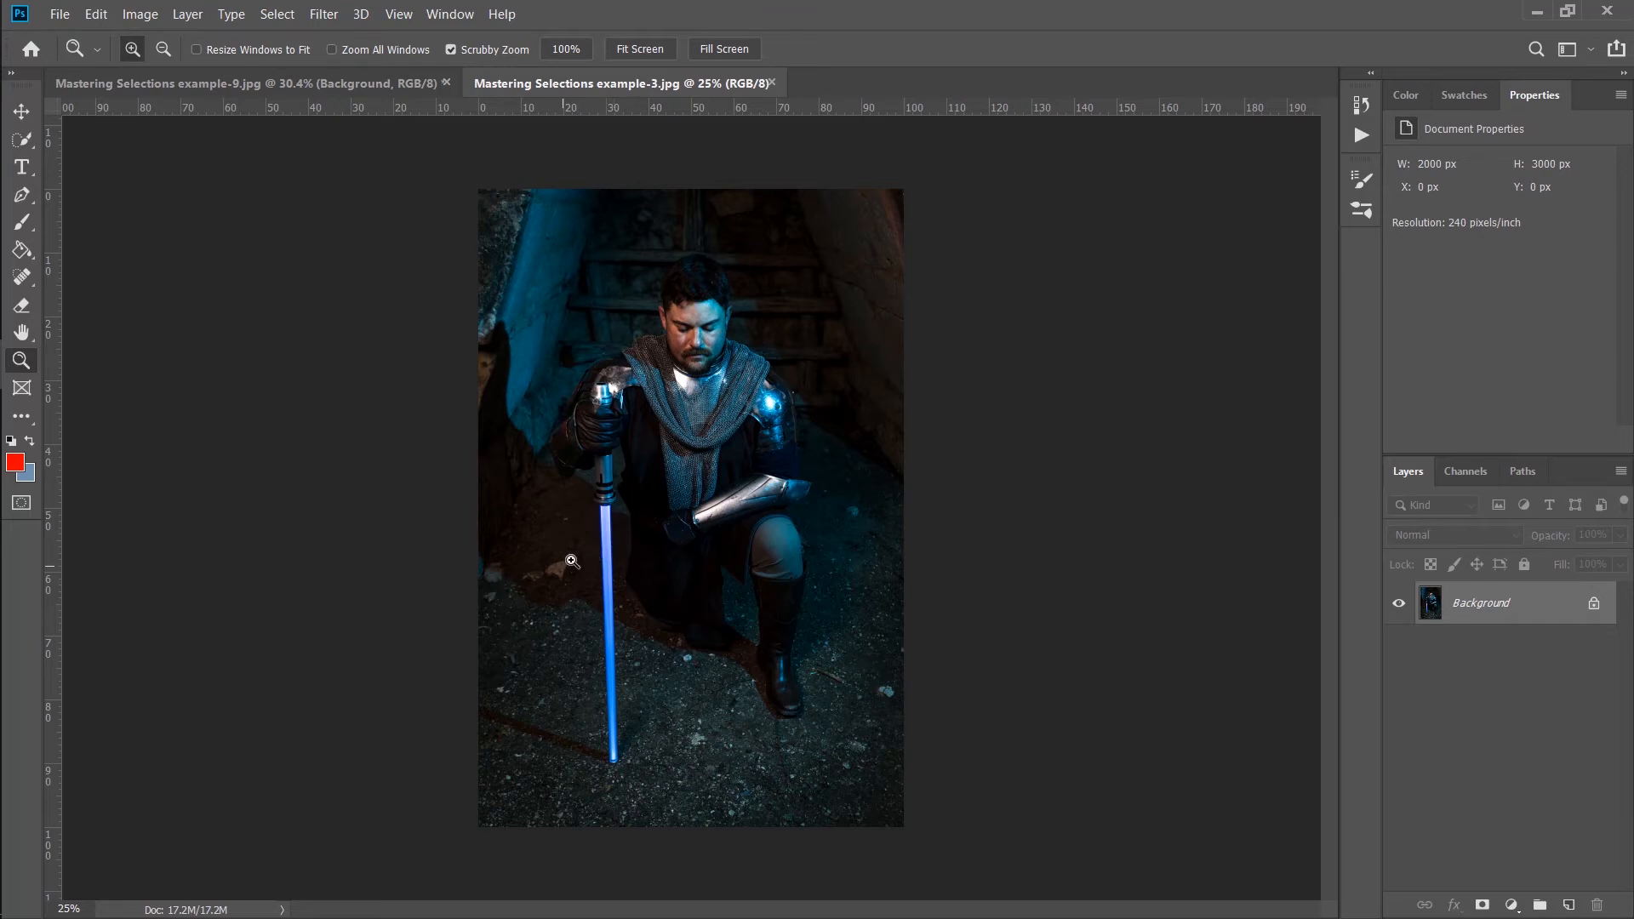
pyautogui.moveTo(602, 537)
pyautogui.mouseDown()
pyautogui.moveTo(718, 496)
pyautogui.moveTo(627, 534)
pyautogui.mouseUp()
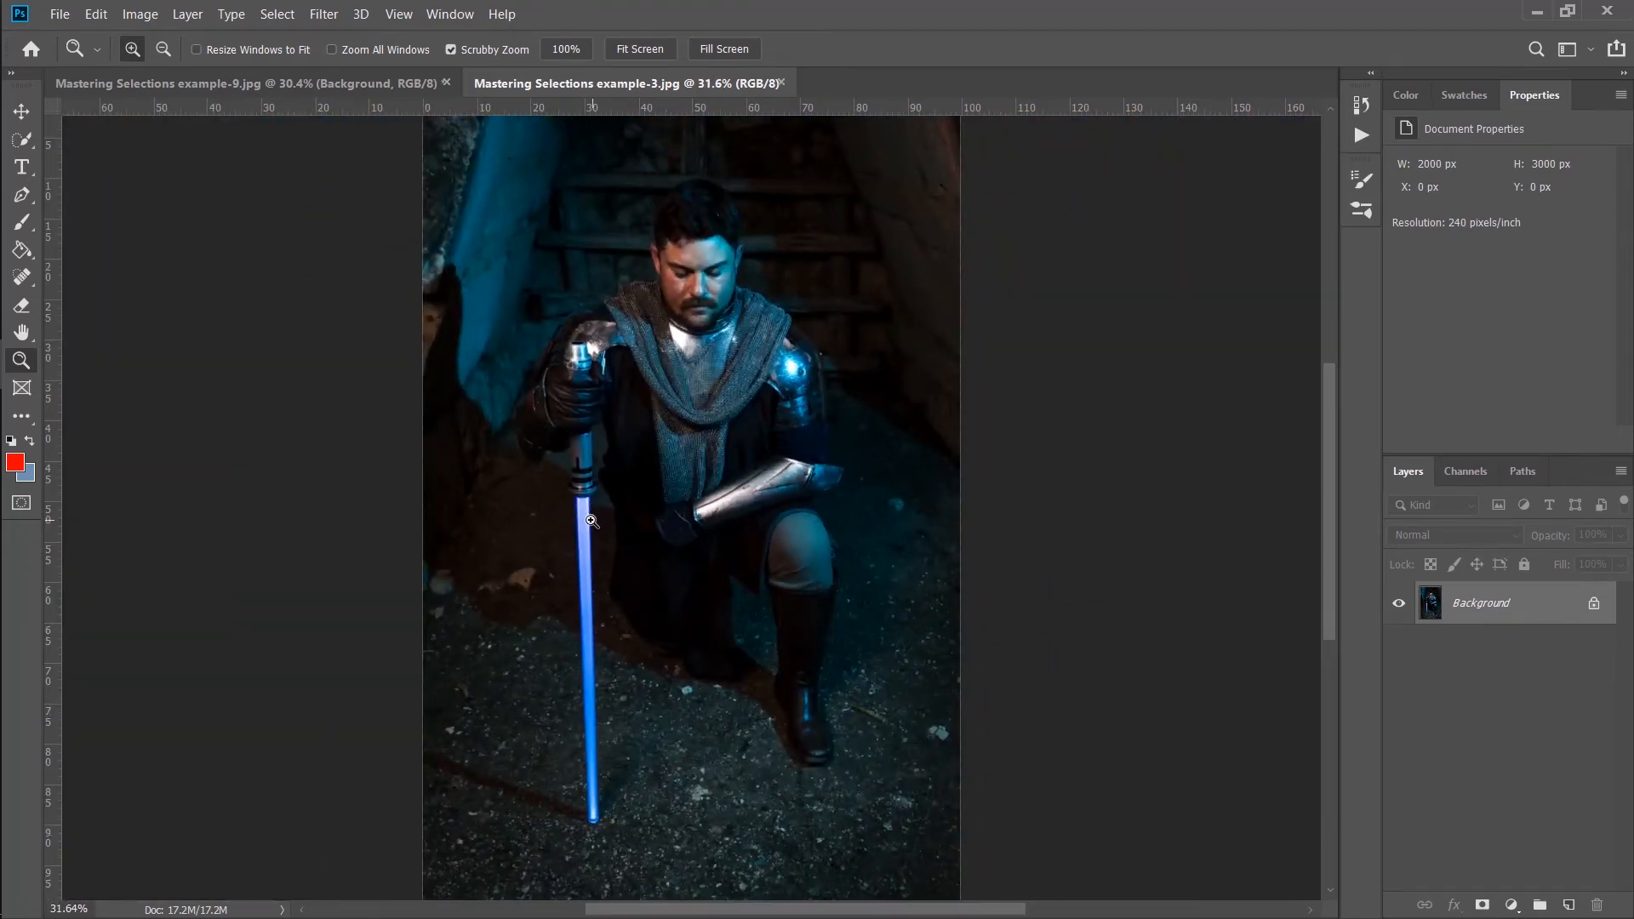
# - Trace the left edge of the lightsaber blade with the Polygonal Lasso, from the hilt down to the tip
pyautogui.click(28, 151)
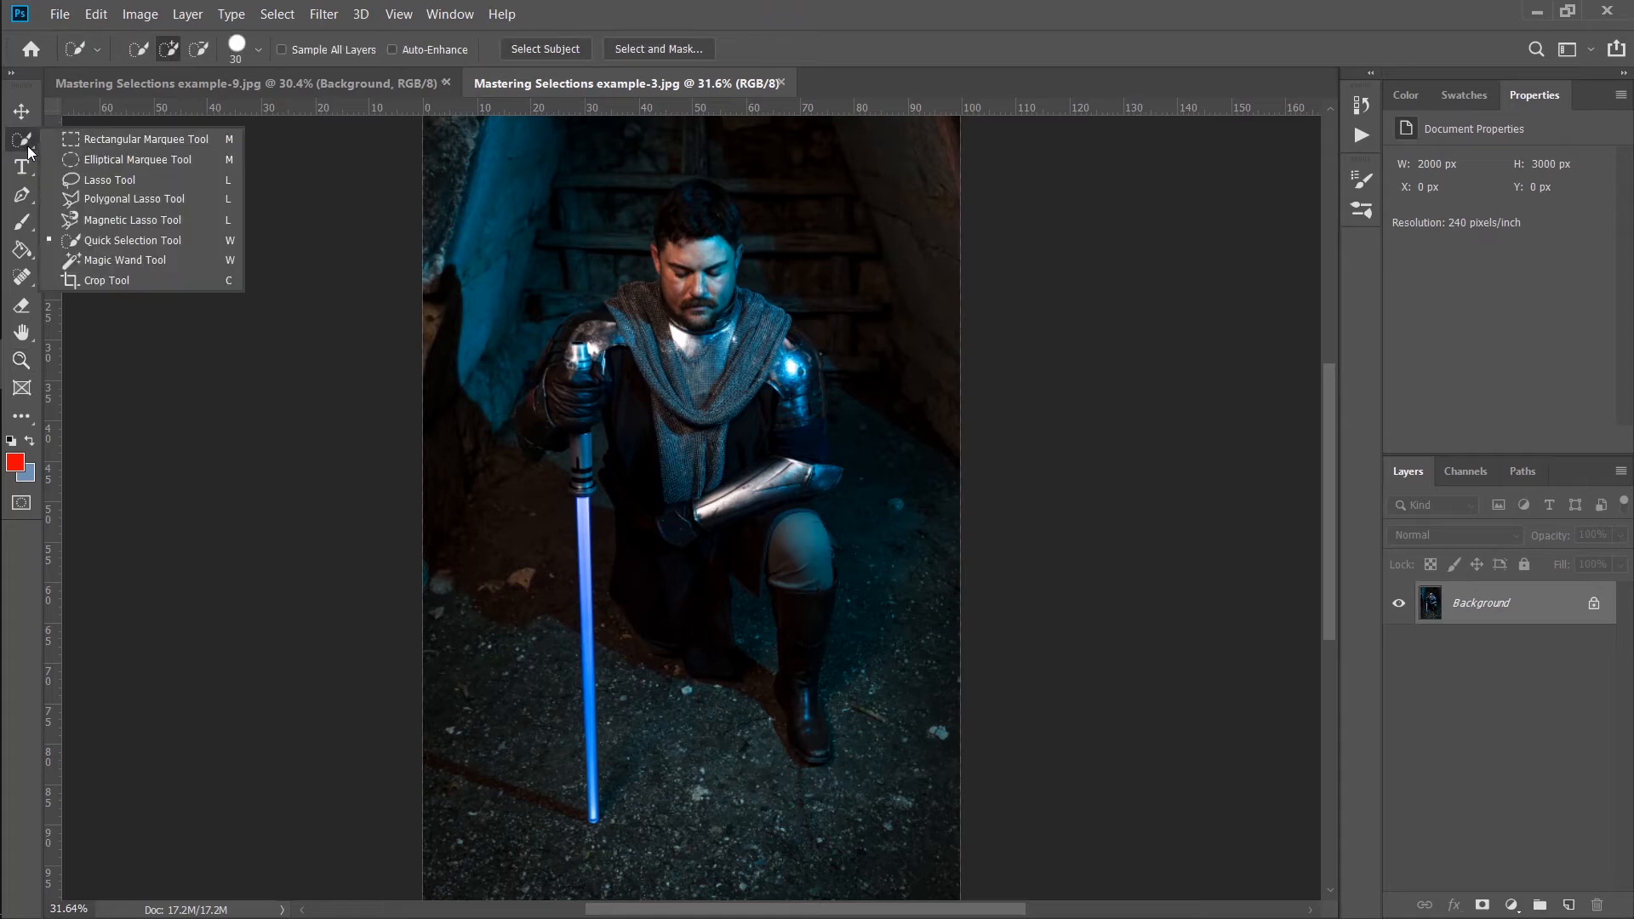
pyautogui.click(185, 196)
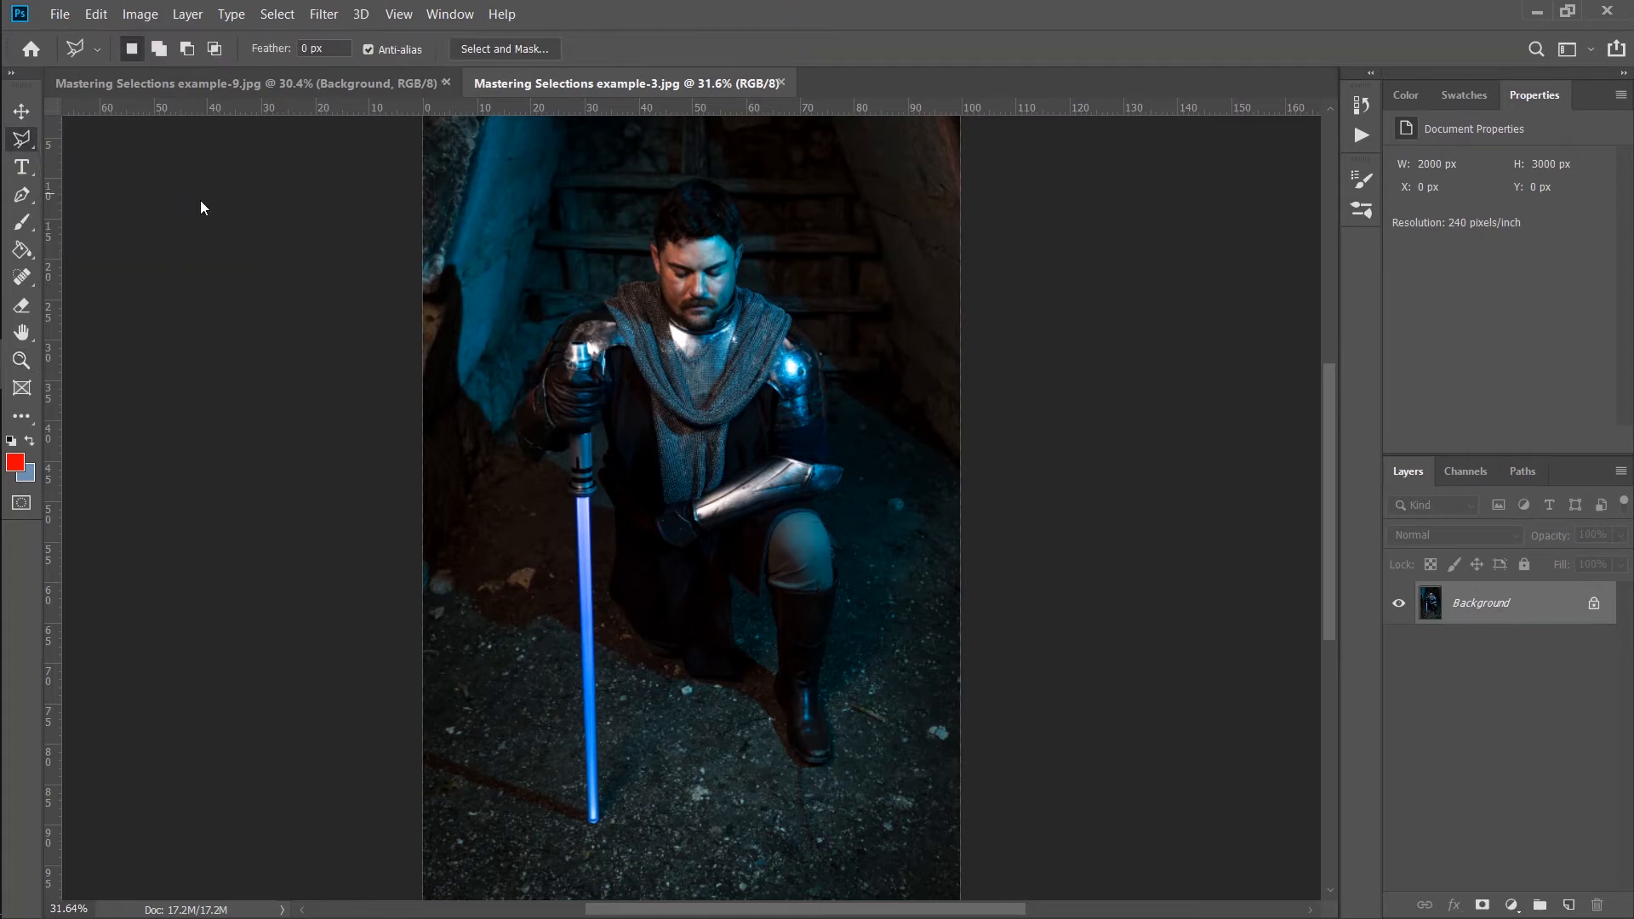
pyautogui.press('z')
pyautogui.moveTo(593, 518); pyautogui.dragTo(713, 500)
pyautogui.click(28, 149)
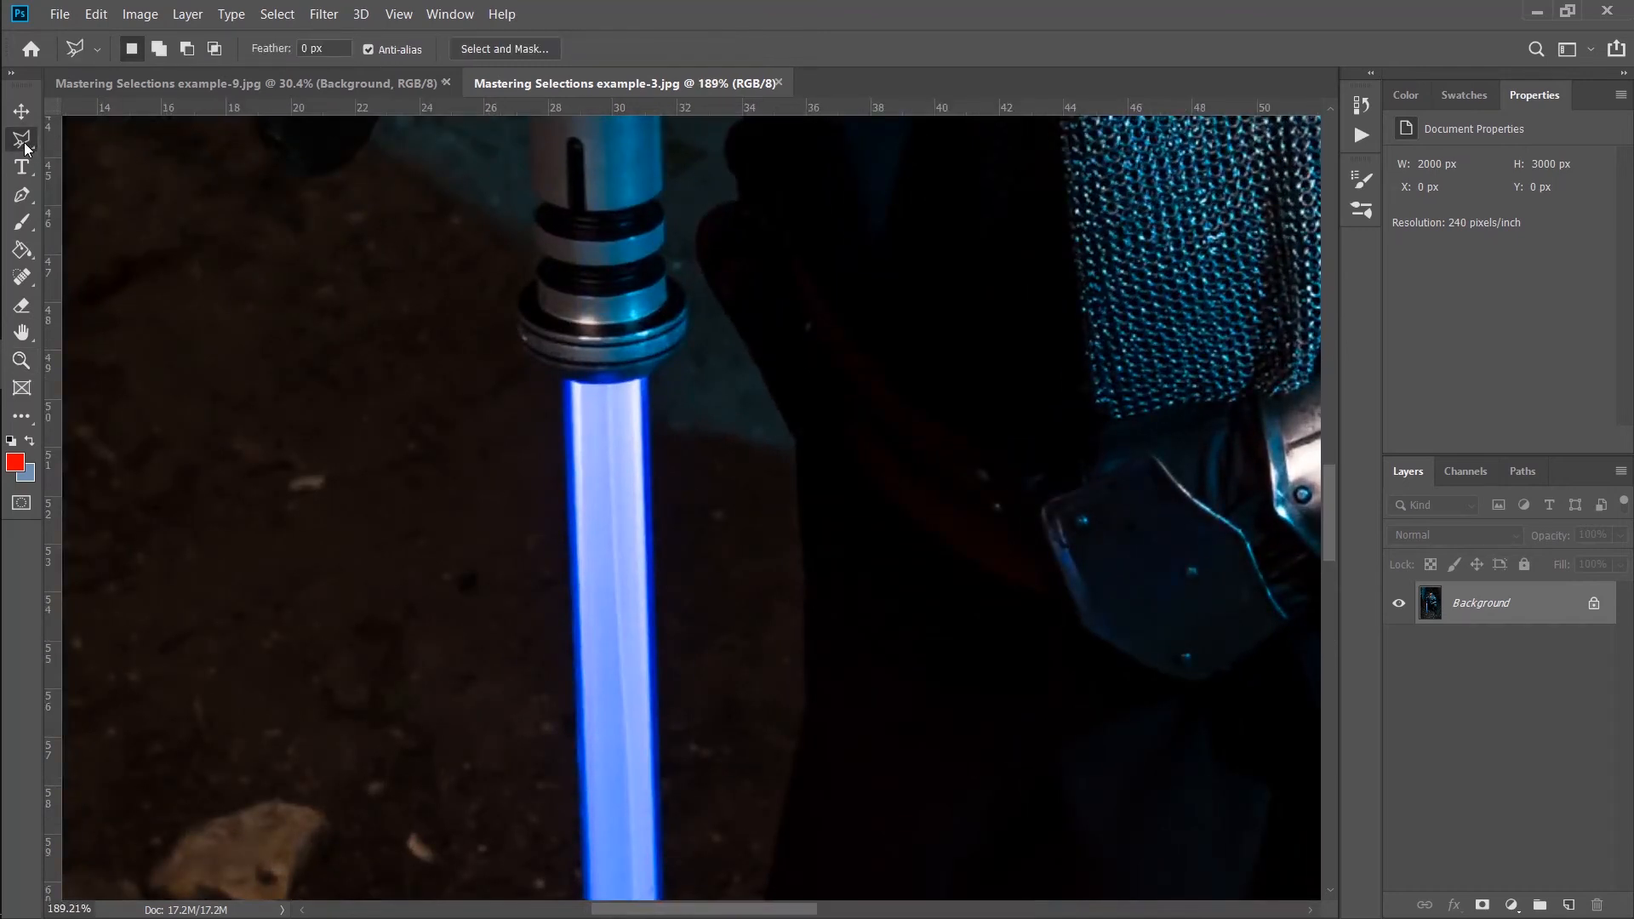
pyautogui.rightClick(26, 149)
pyautogui.click(115, 200)
pyautogui.click(563, 382)
pyautogui.click(669, 514)
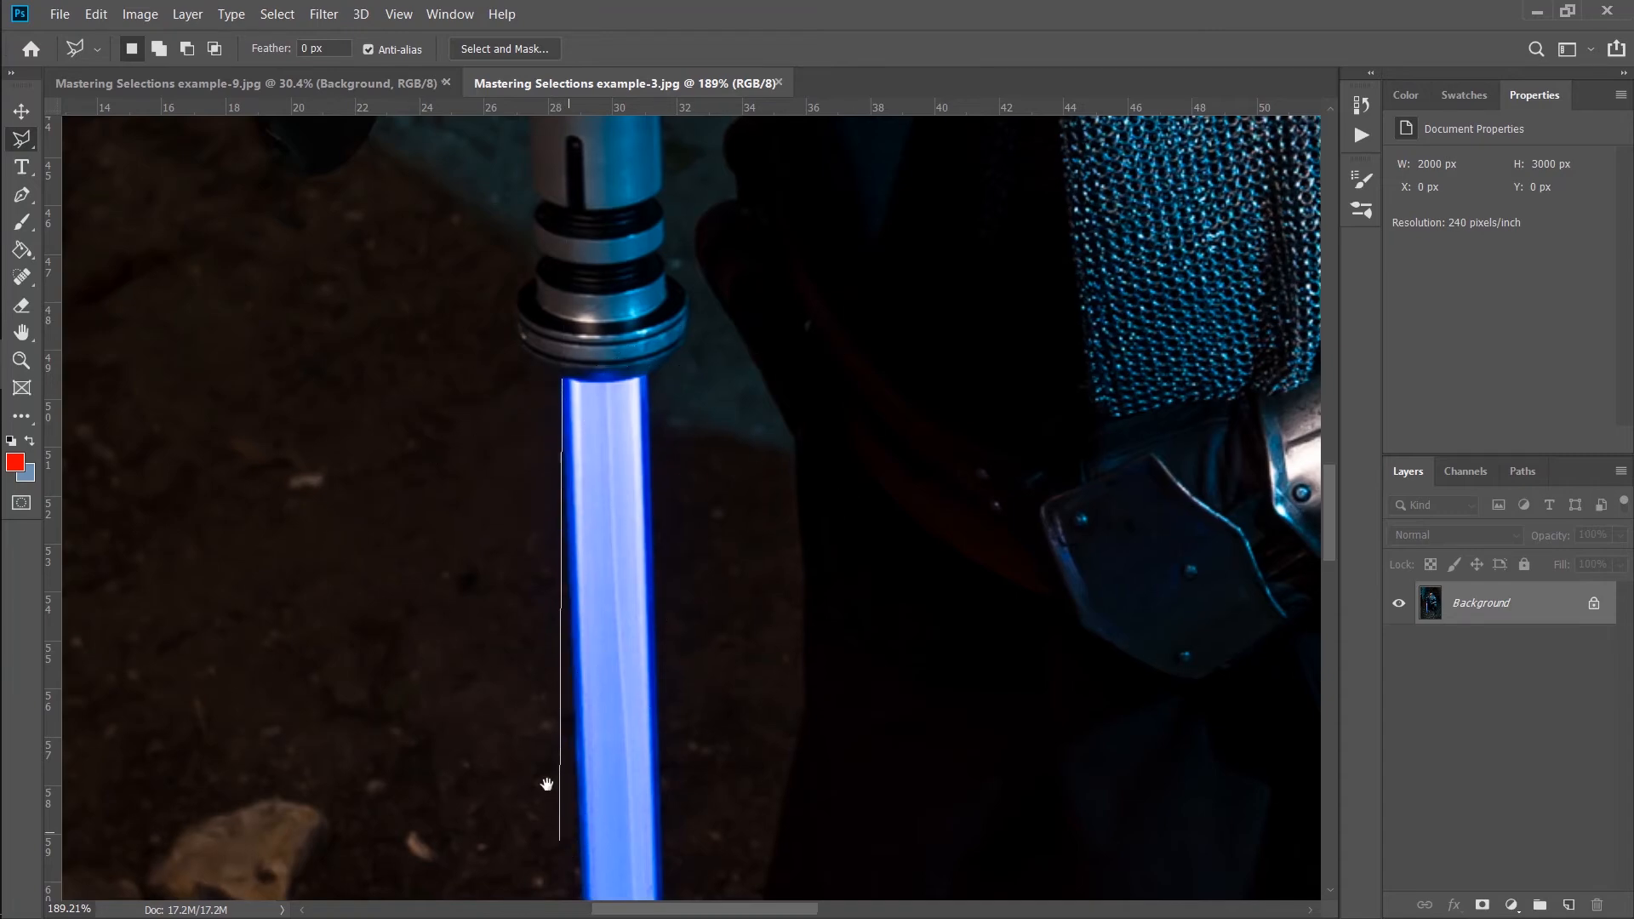
pyautogui.moveTo(558, 832); pyautogui.dragTo(419, 291)
pyautogui.scroll(-10, 470, 630)
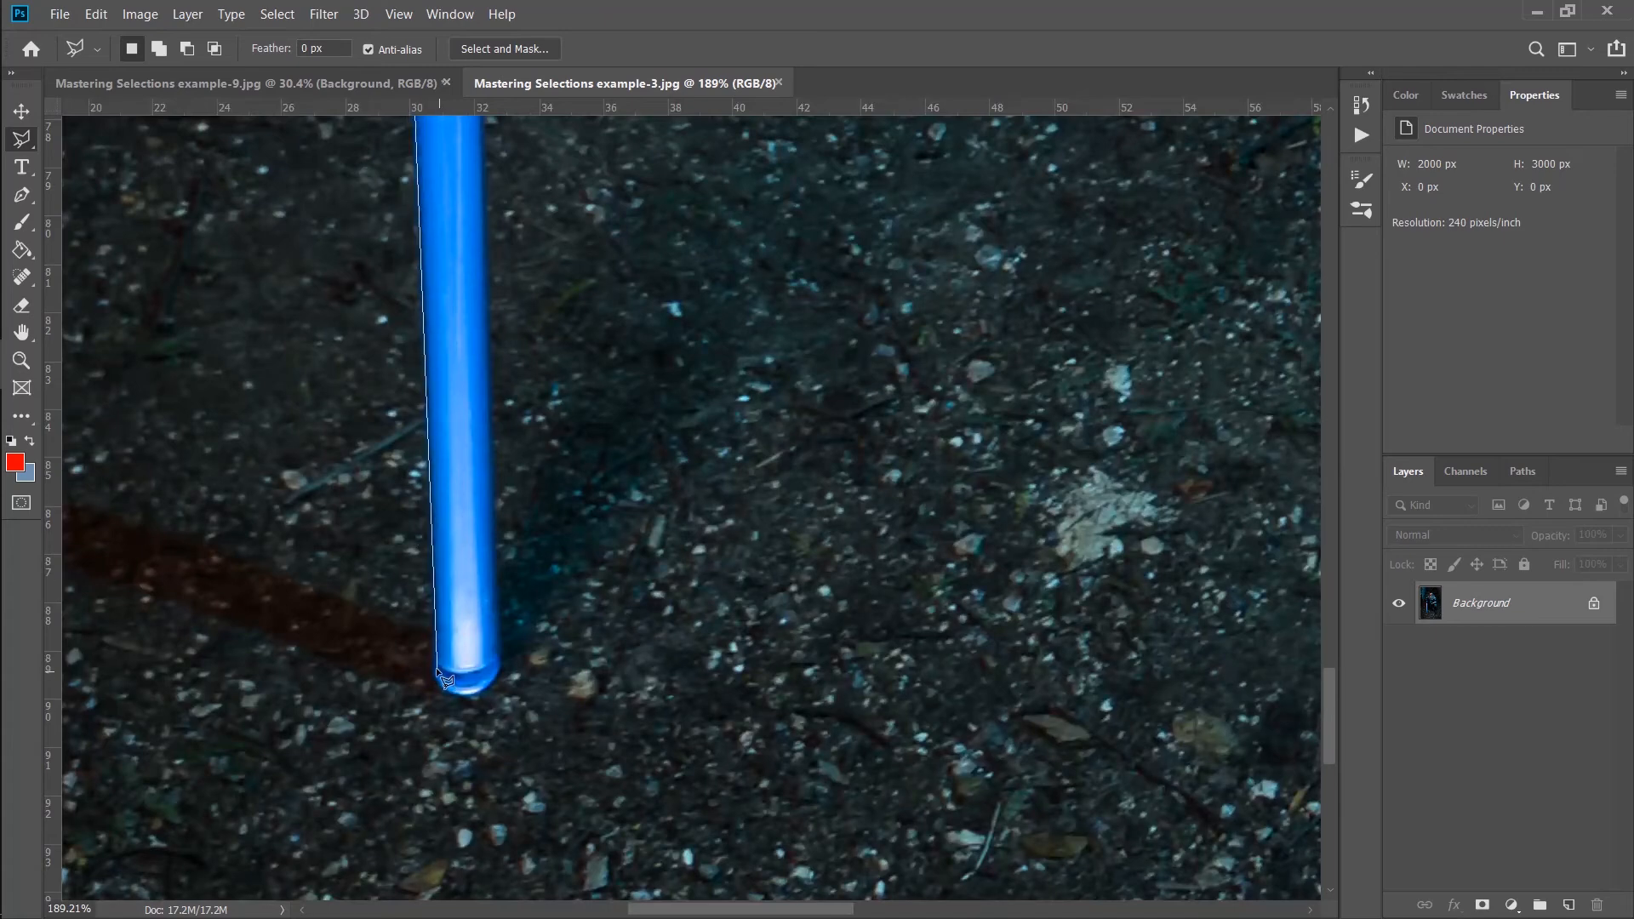
# - Carry the lasso outline around the blade's rounded tip and back up the right edge, closing it at the hilt
pyautogui.click(457, 696)
pyautogui.click(483, 695)
pyautogui.click(498, 677)
pyautogui.scroll(10, 502, 235)
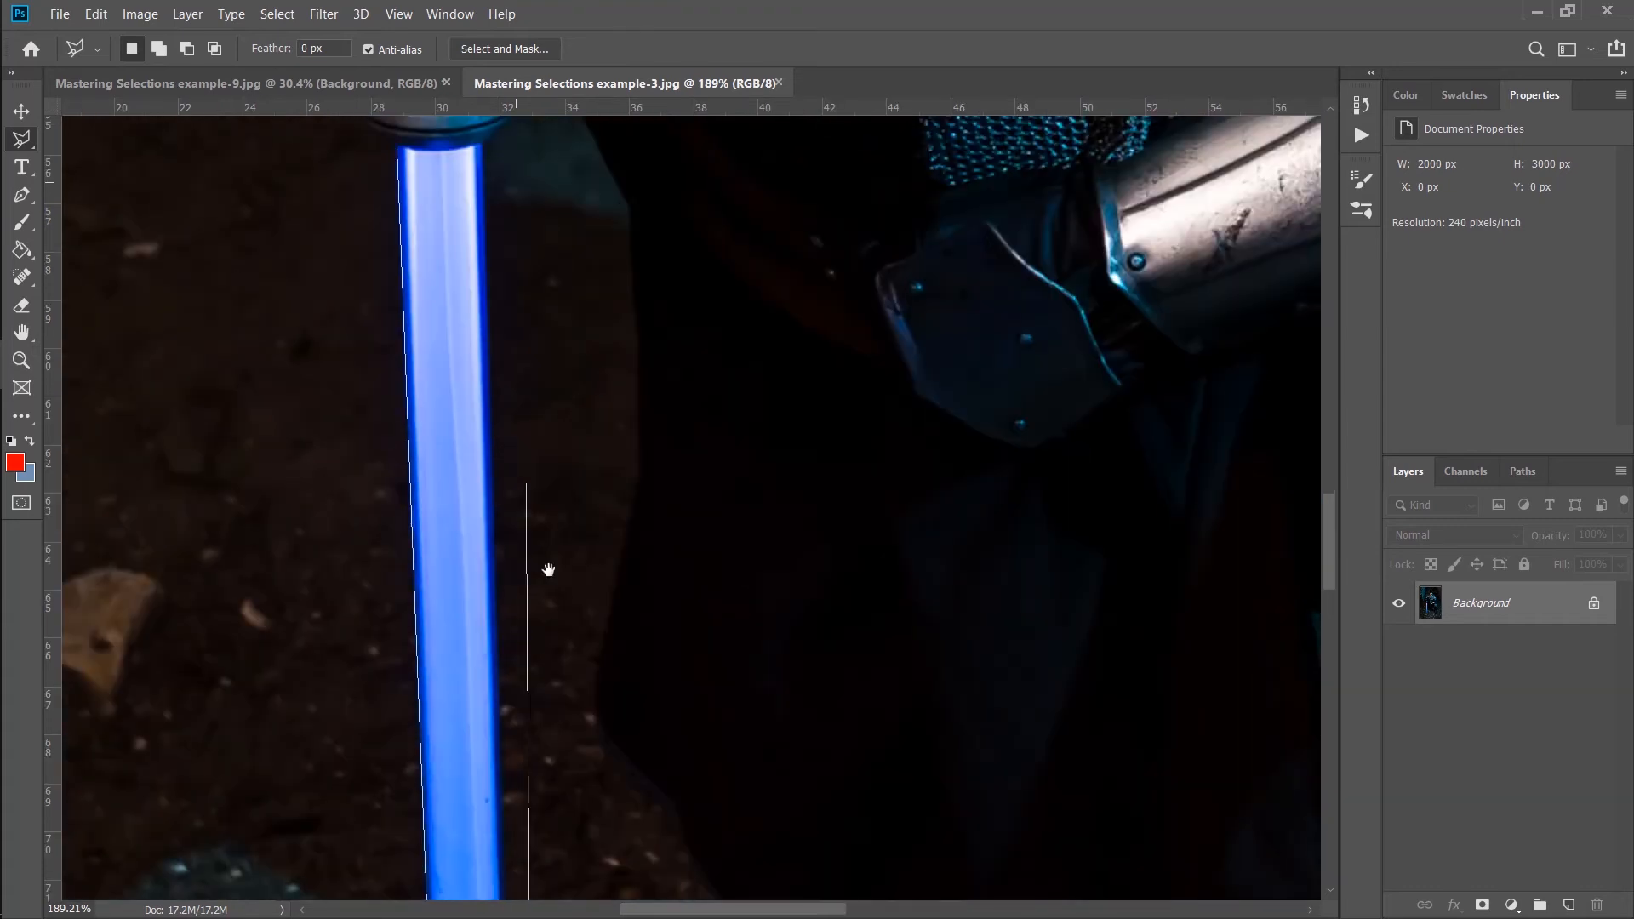
pyautogui.moveTo(548, 570); pyautogui.dragTo(574, 778)
pyautogui.click(504, 344)
pyautogui.click(423, 356)
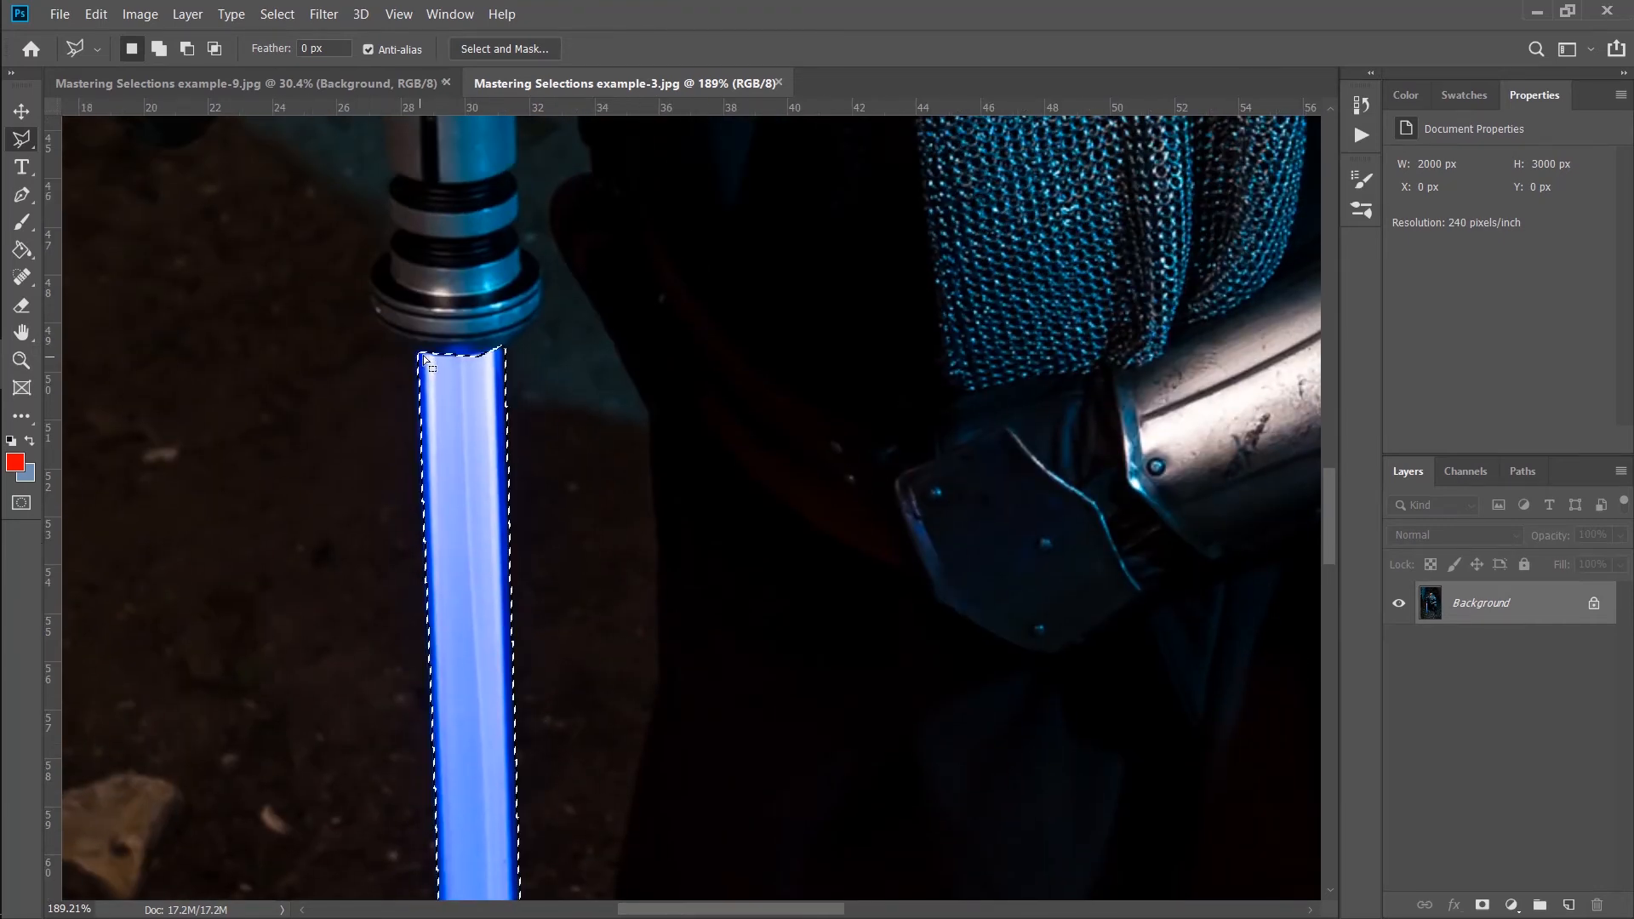
# - Fill the blade selection with white on a new layer and deselect it
pyautogui.hotkey('ctrl', 'space')
pyautogui.moveTo(579, 539); pyautogui.dragTo(473, 581)
pyautogui.moveTo(560, 537); pyautogui.dragTo(692, 263)
pyautogui.moveTo(608, 225); pyautogui.dragTo(598, 419)
pyautogui.moveTo(674, 849); pyautogui.dragTo(1033, 772)
pyautogui.moveTo(925, 630); pyautogui.dragTo(610, 696)
pyautogui.moveTo(864, 522); pyautogui.dragTo(493, 654)
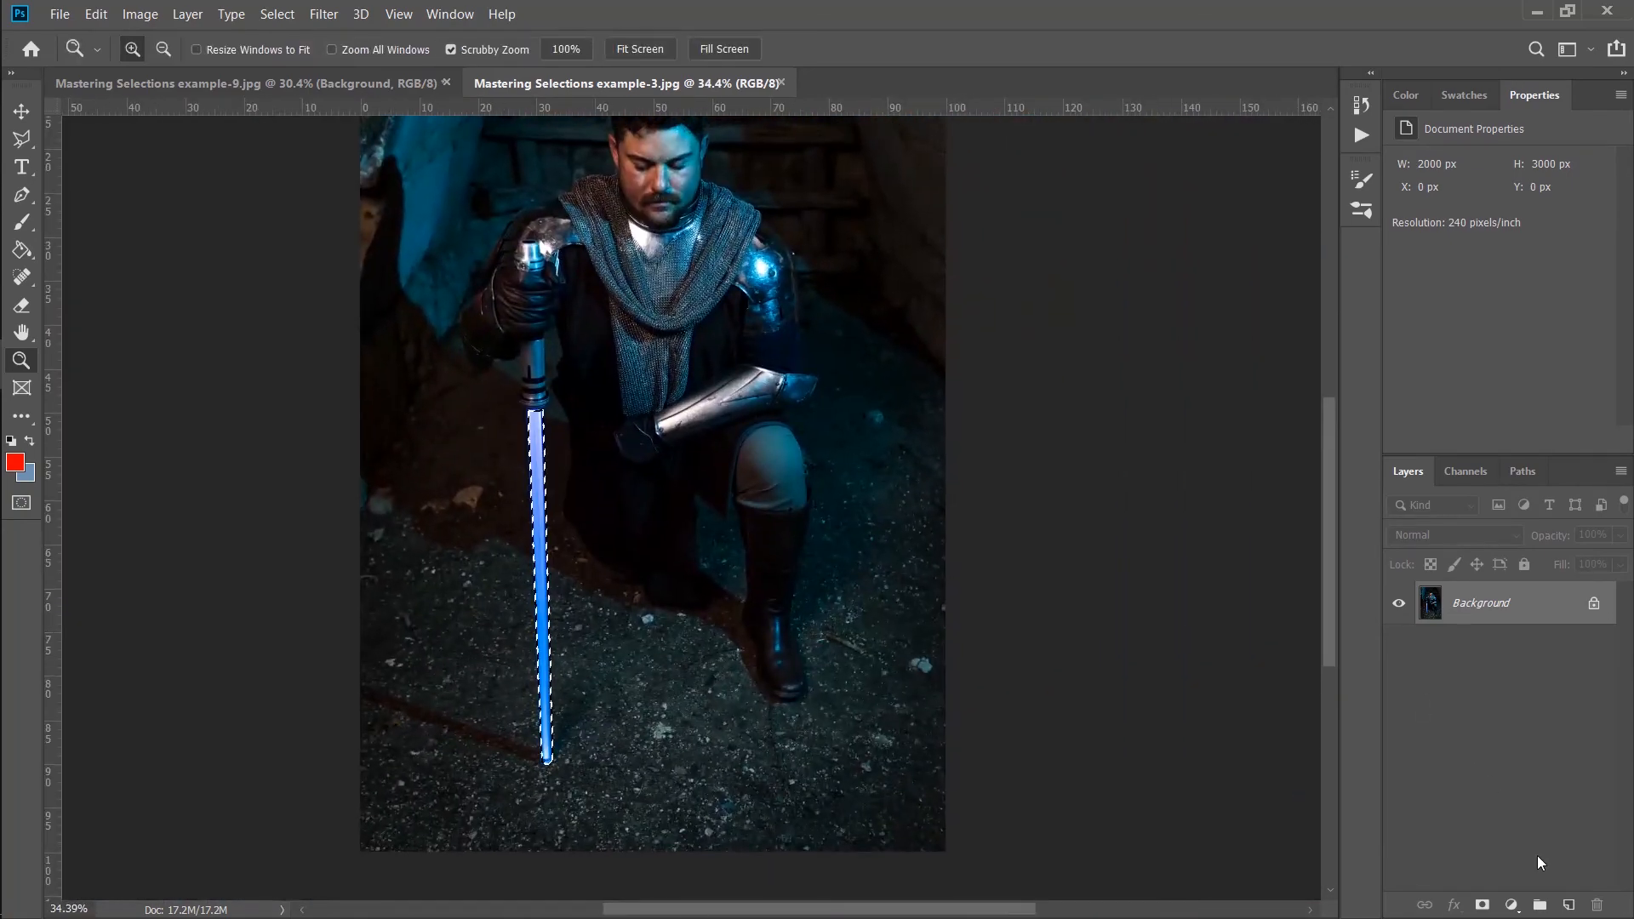
pyautogui.click(1569, 904)
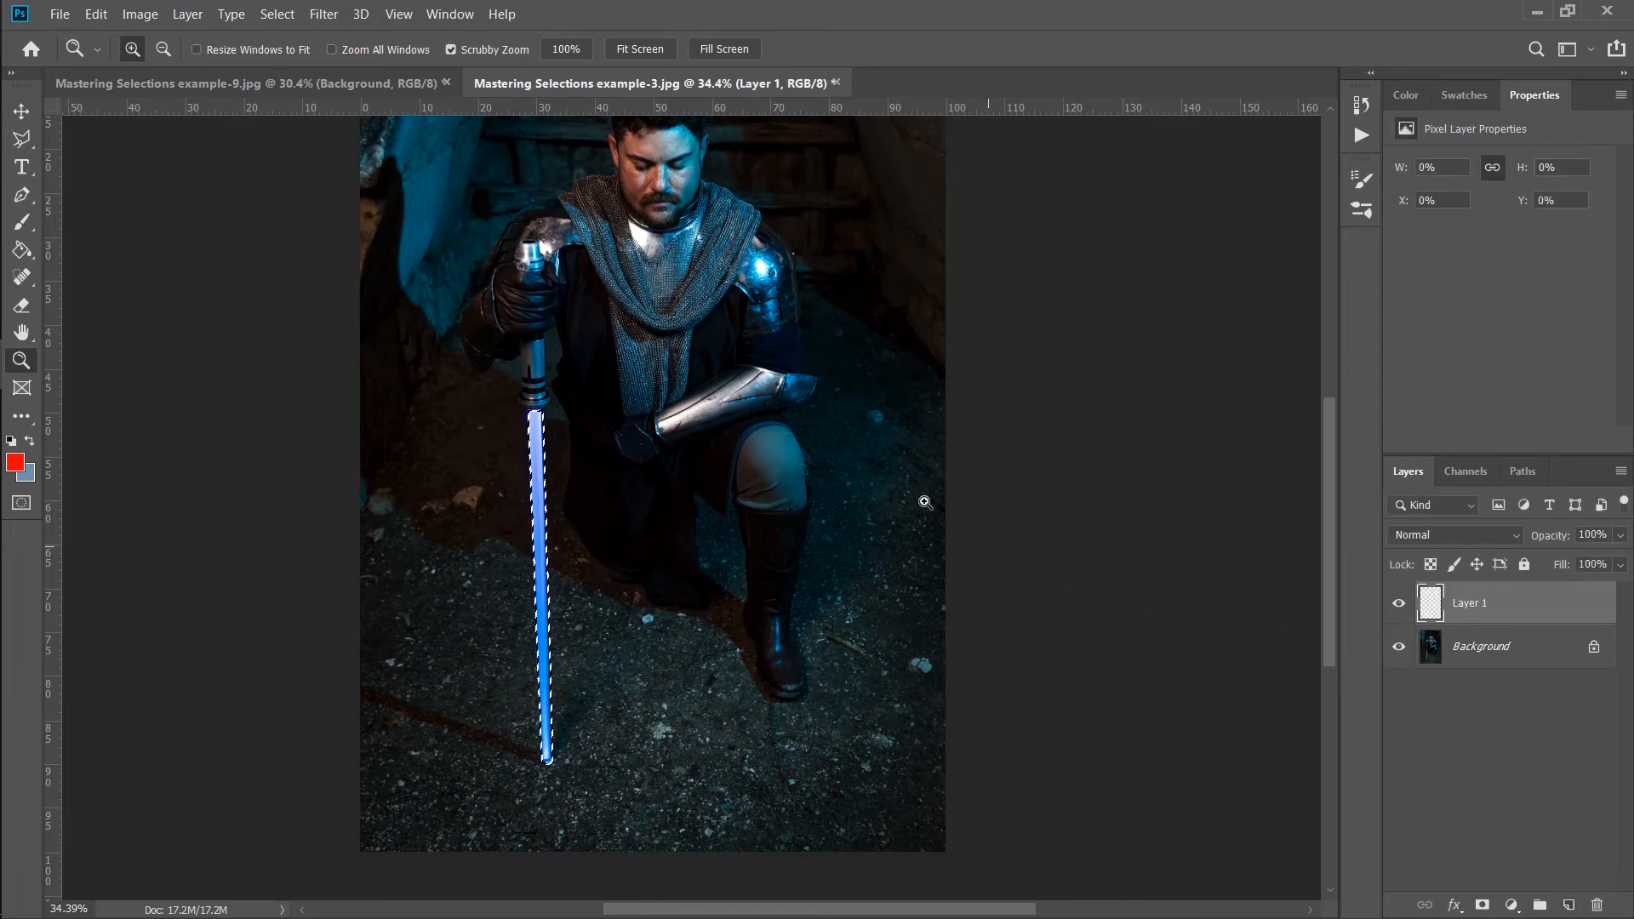
pyautogui.press('d')
pyautogui.press('x')
pyautogui.press('g')
pyautogui.click(538, 505)
pyautogui.hotkey('ctrl', 'd')
# - Try a red Outer Glow on the white blade layer with a Size of 147 px and a Range of 34%
pyautogui.doubleClick(1581, 604)
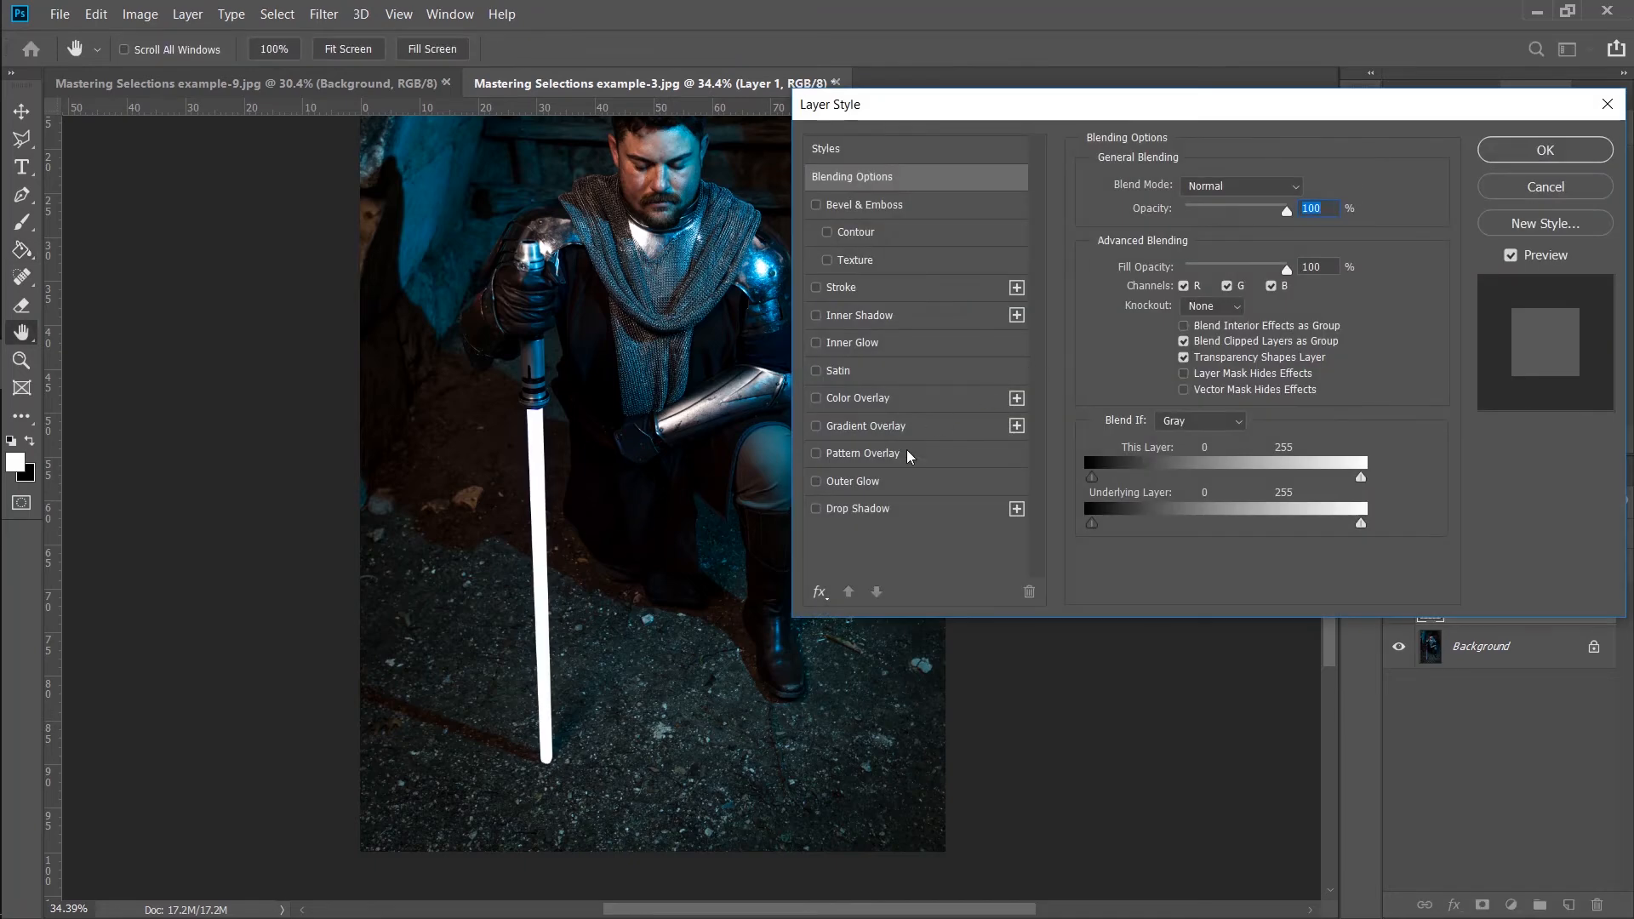
pyautogui.click(894, 483)
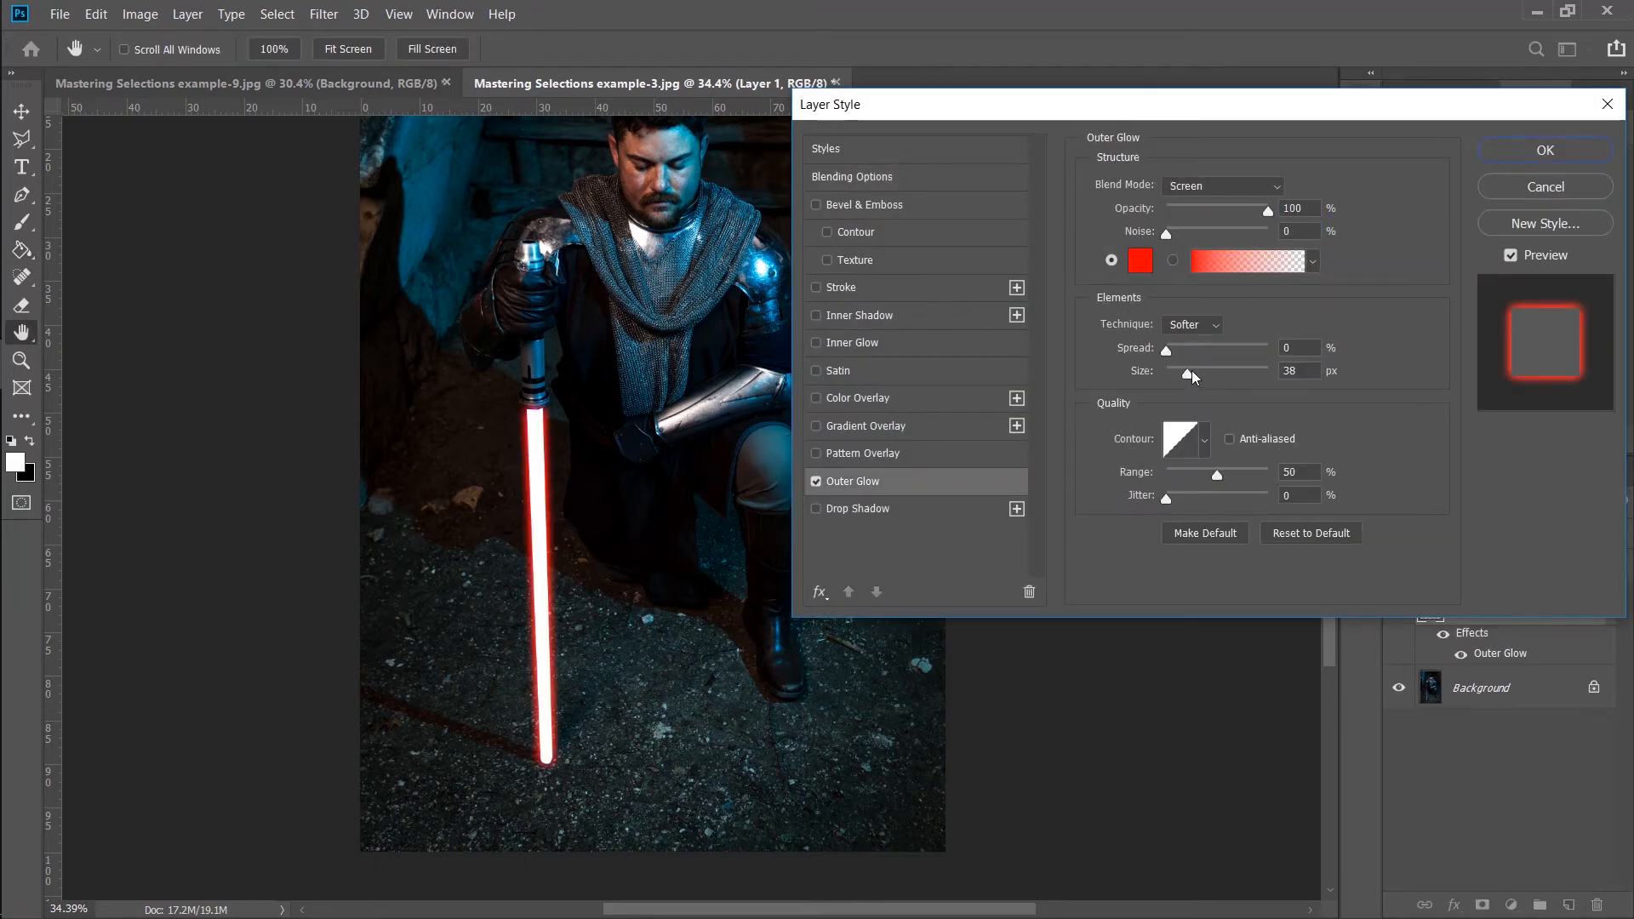
pyautogui.moveTo(1192, 379); pyautogui.dragTo(1234, 374)
pyautogui.moveTo(1217, 475); pyautogui.dragTo(1205, 475)
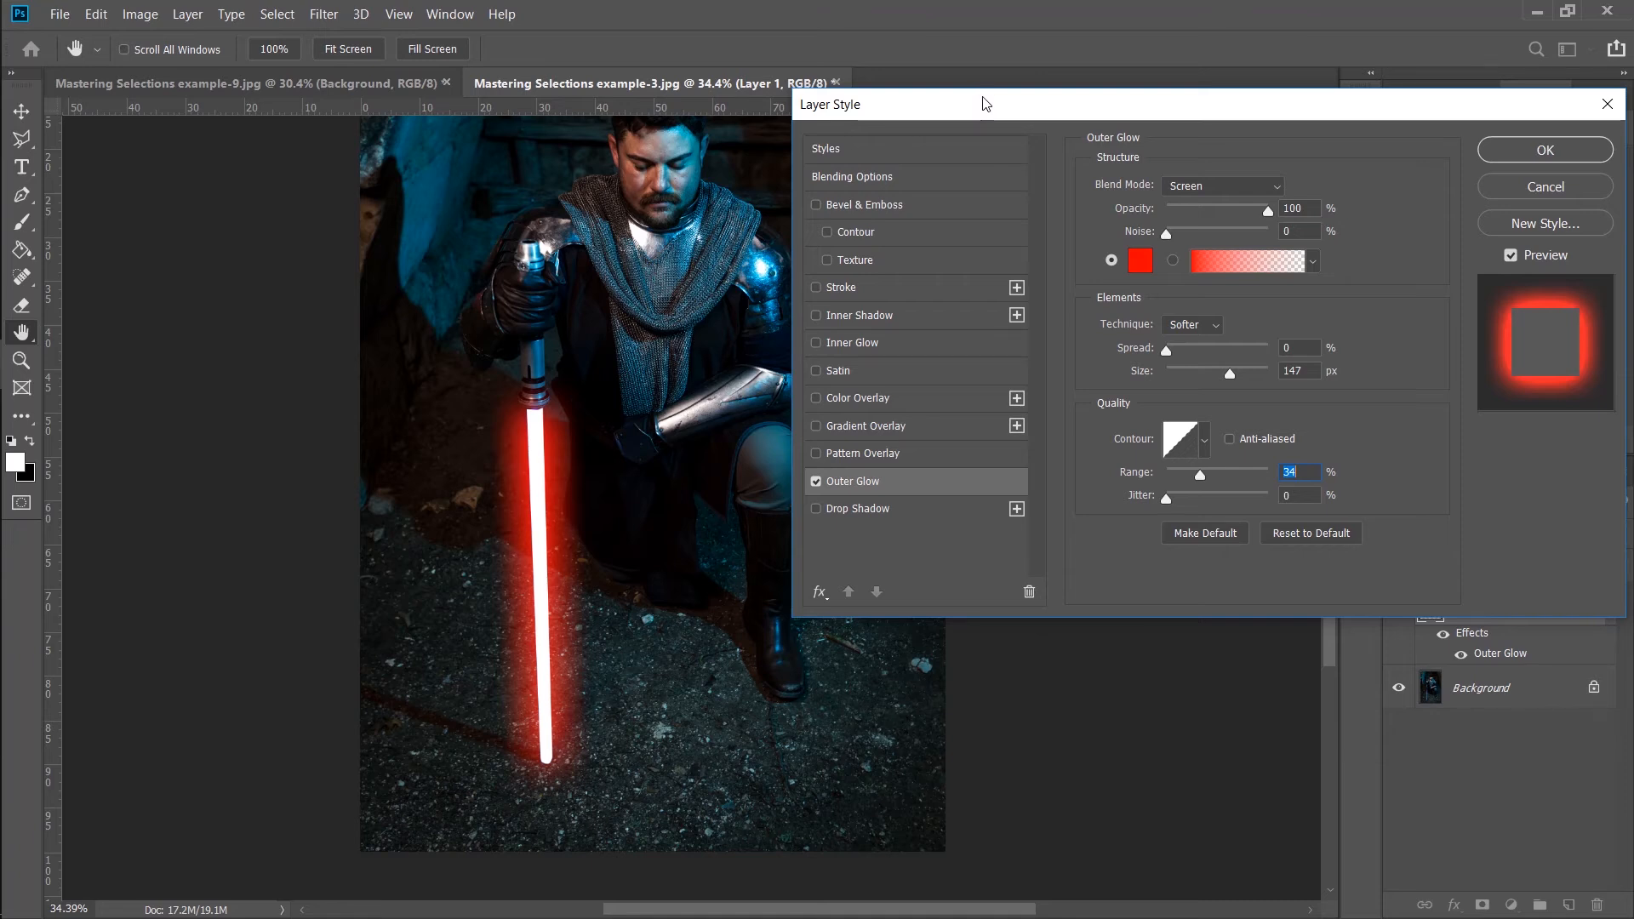
pyautogui.moveTo(983, 104); pyautogui.dragTo(927, 154)
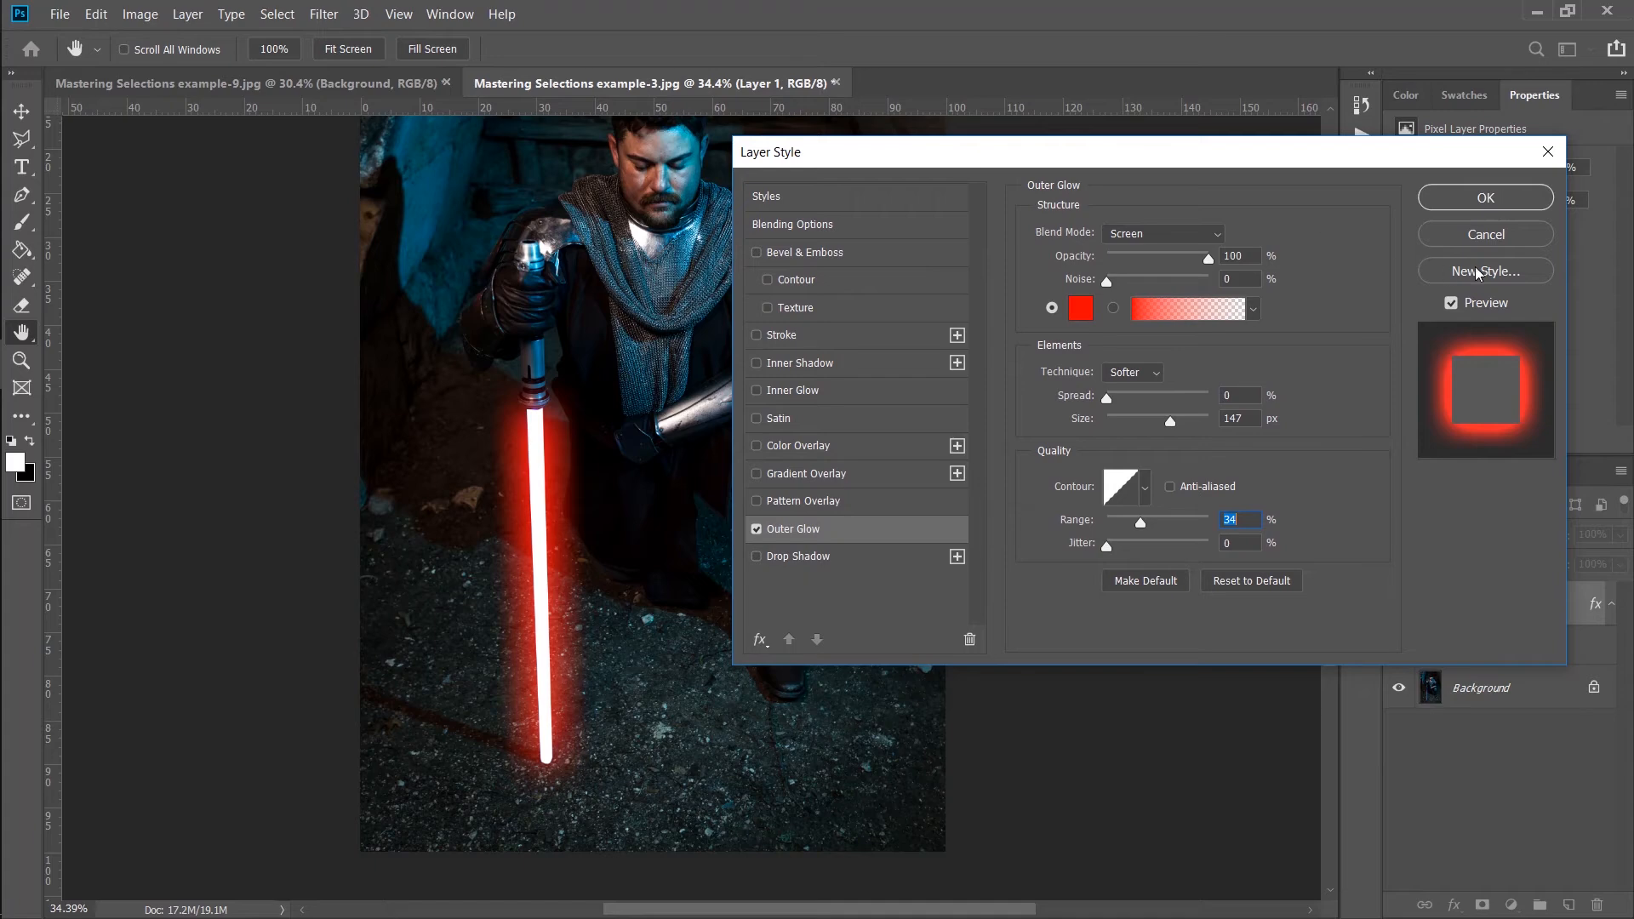
pyautogui.click(1486, 234)
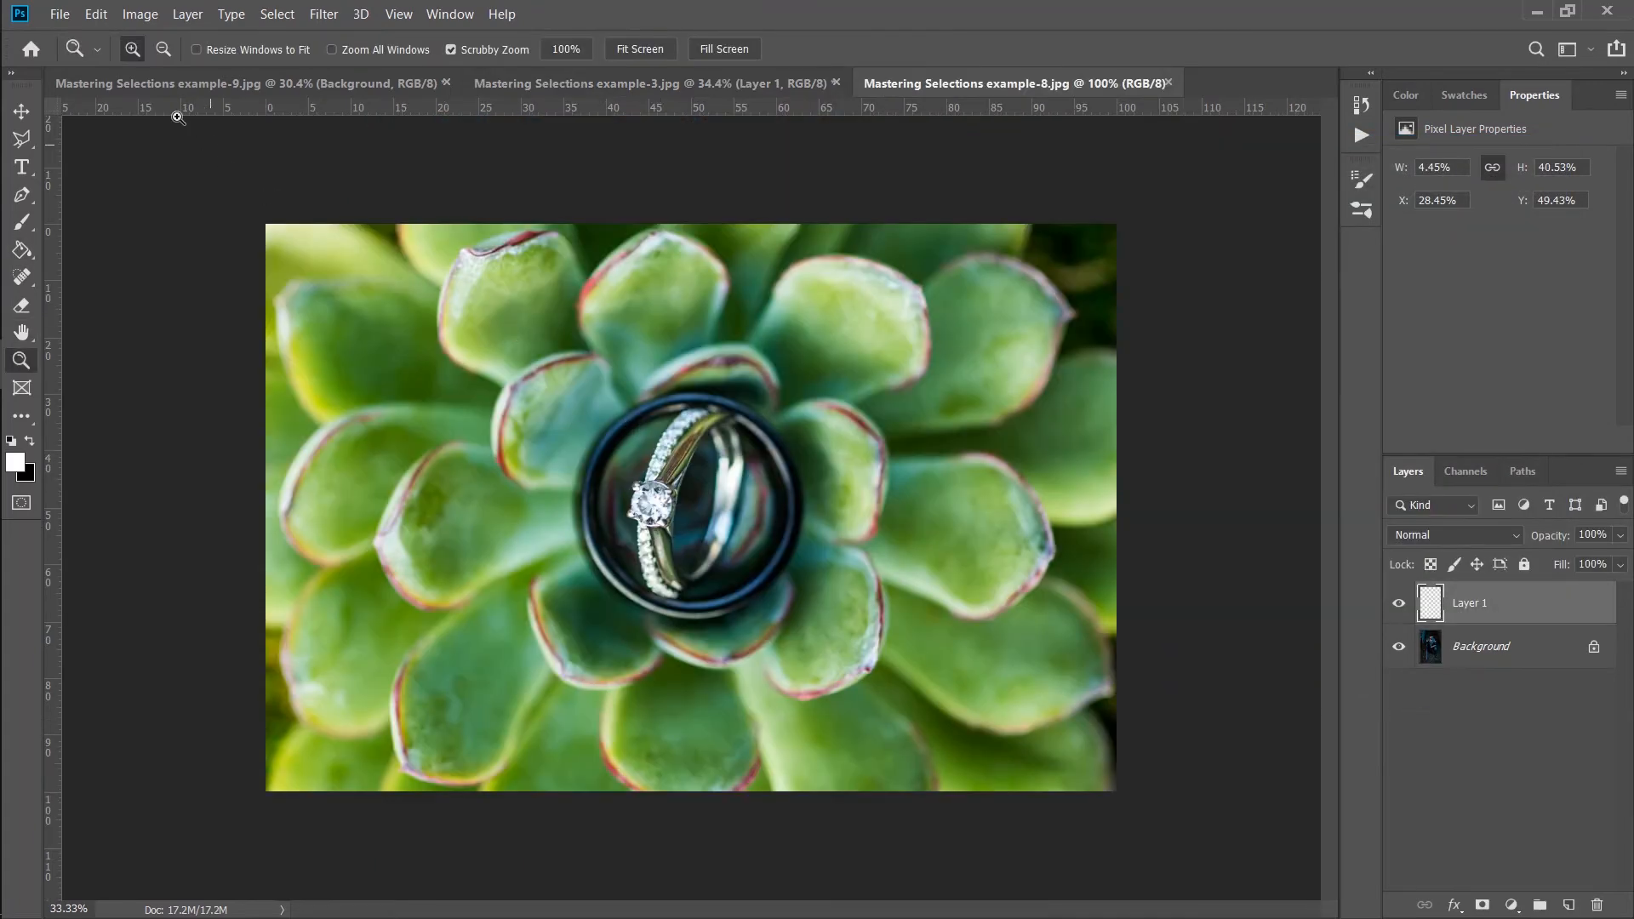
# - Draw a loose freehand Lasso selection around the rings in the succulent photo and deselect it
pyautogui.click(31, 146)
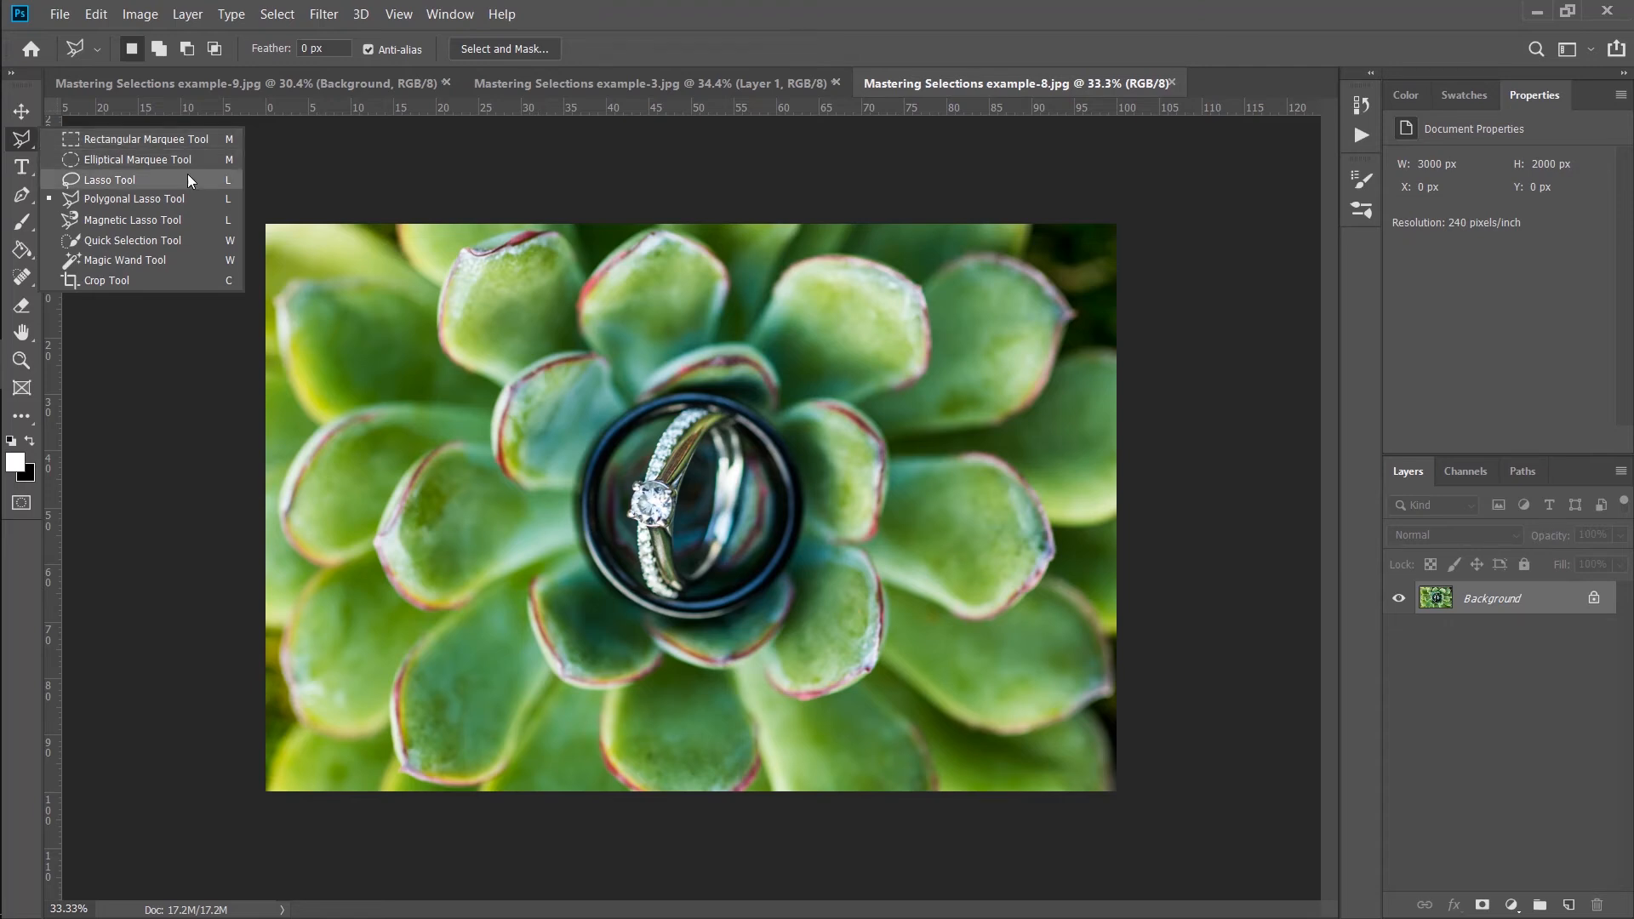
pyautogui.click(134, 184)
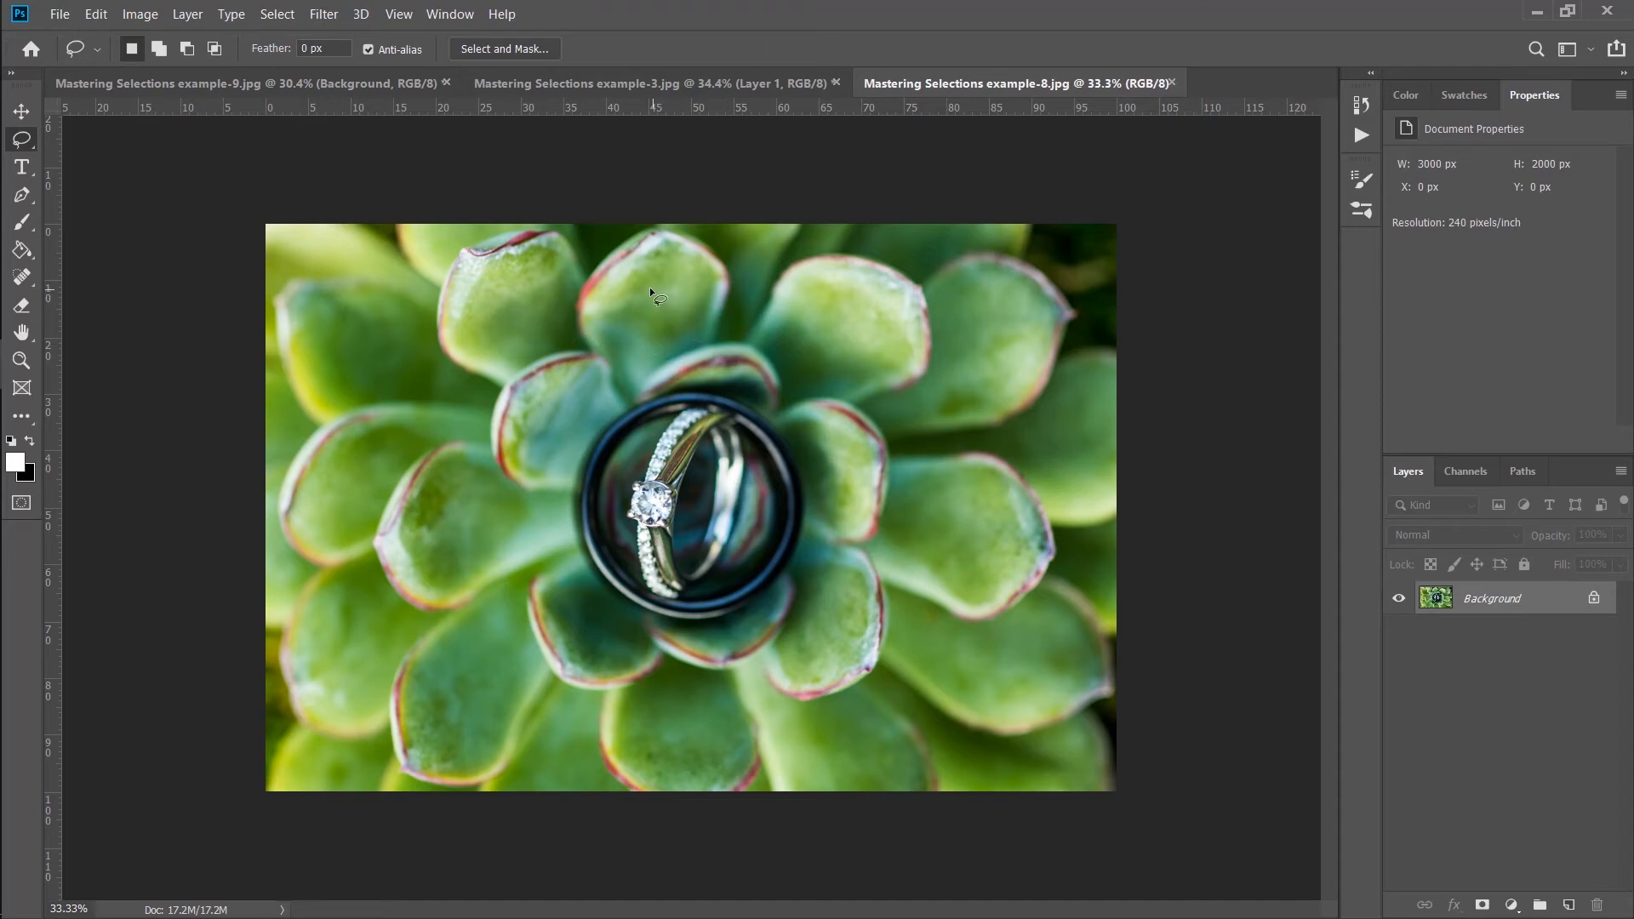
pyautogui.moveTo(645, 711)
pyautogui.mouseDown()
pyautogui.moveTo(816, 610)
pyautogui.moveTo(910, 420)
pyautogui.mouseUp()
pyautogui.moveTo(670, 252); pyautogui.dragTo(660, 322)
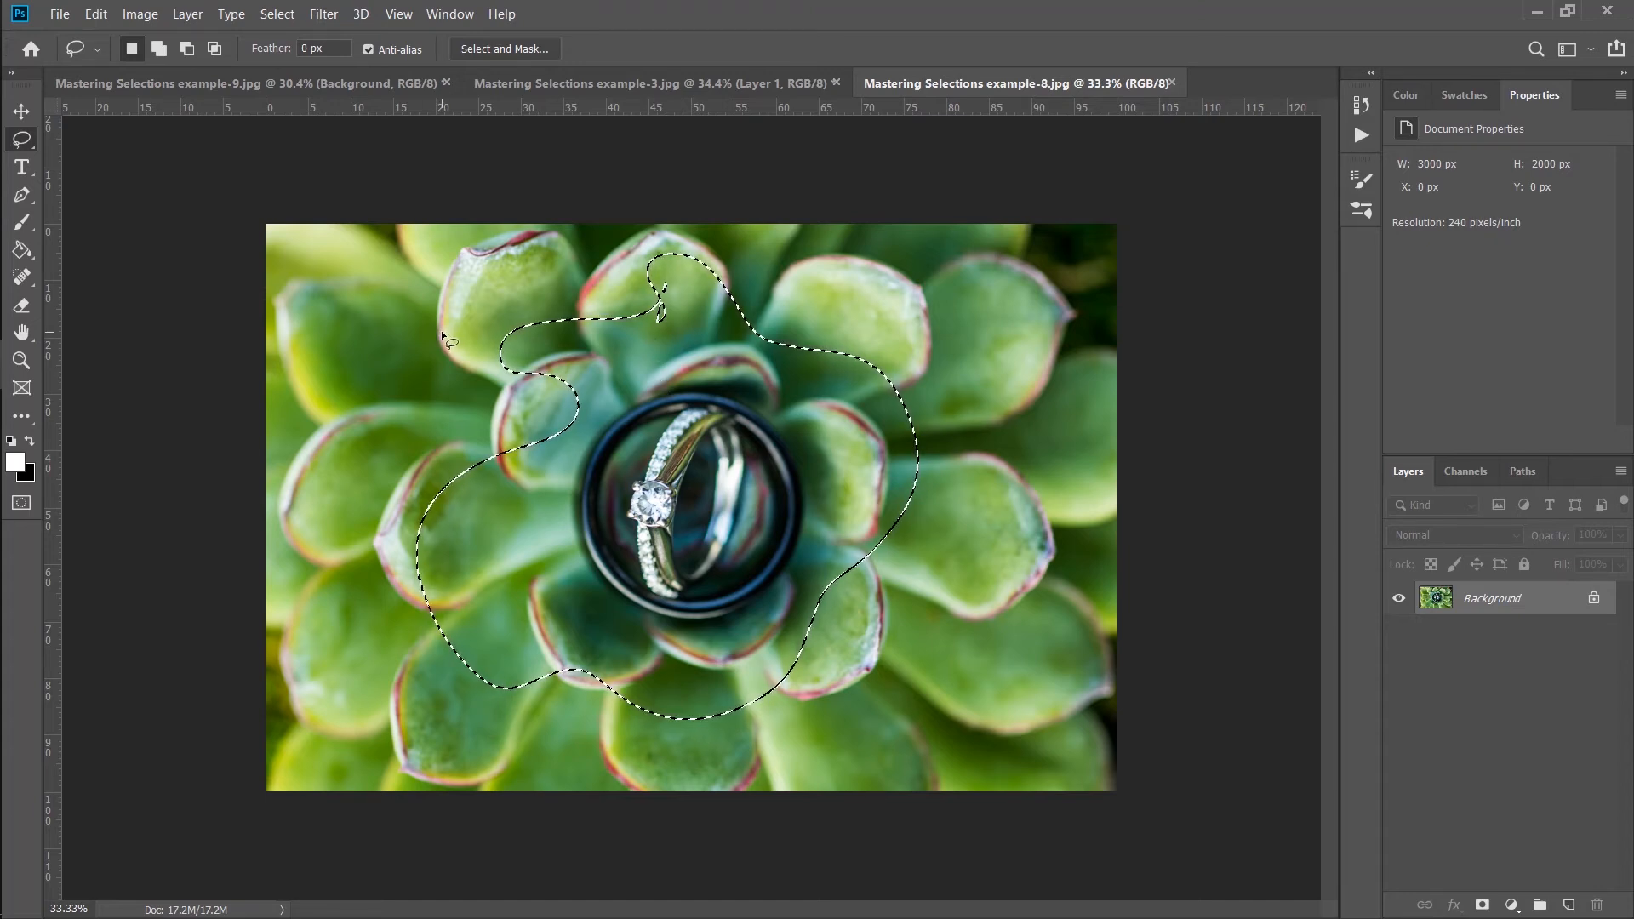
pyautogui.click(473, 336)
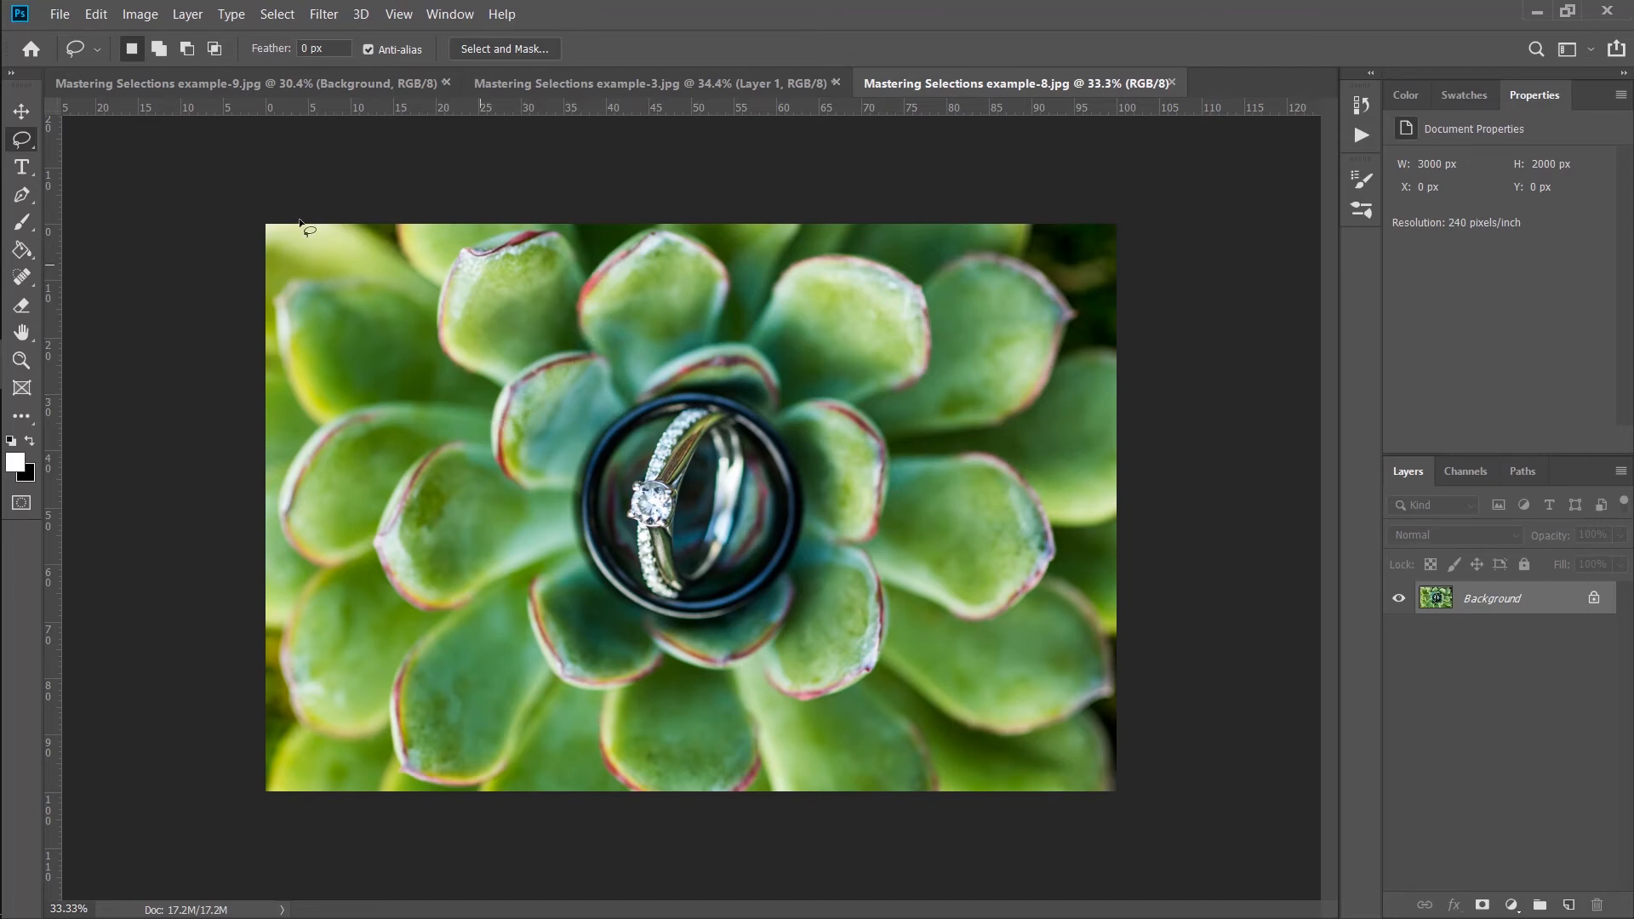
# - Draw a large circular selection centred on the rings with the Elliptical Marquee, nearly filling the photo's height
pyautogui.press('m')
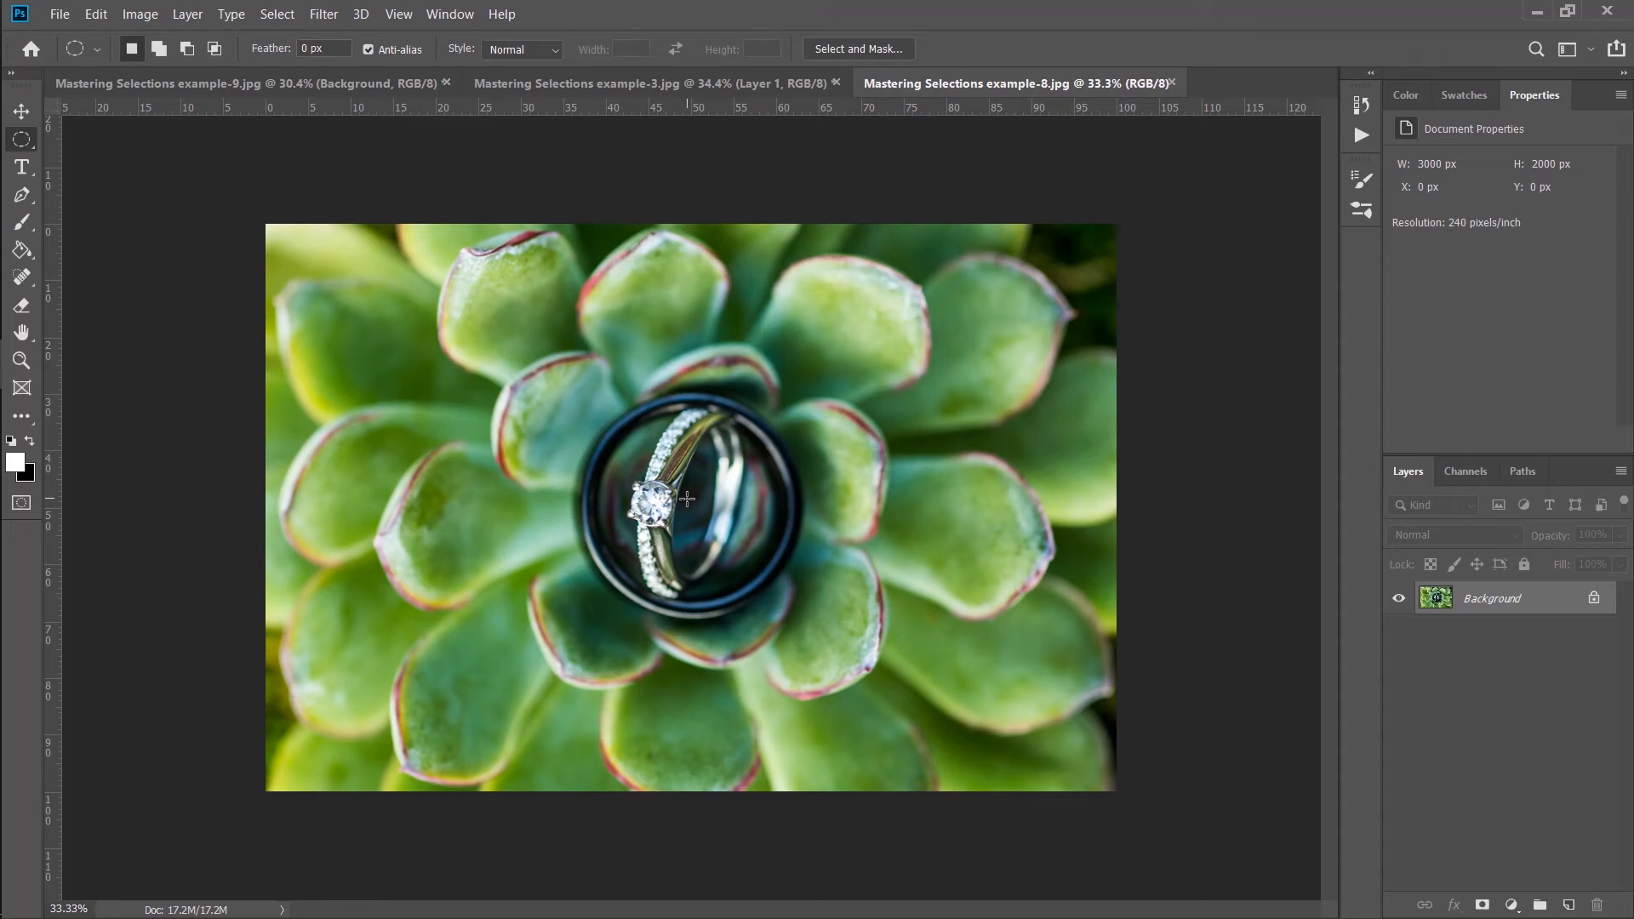
pyautogui.moveTo(685, 499); pyautogui.dragTo(840, 769)
pyautogui.moveTo(798, 745); pyautogui.dragTo(966, 632)
pyautogui.press('shift')
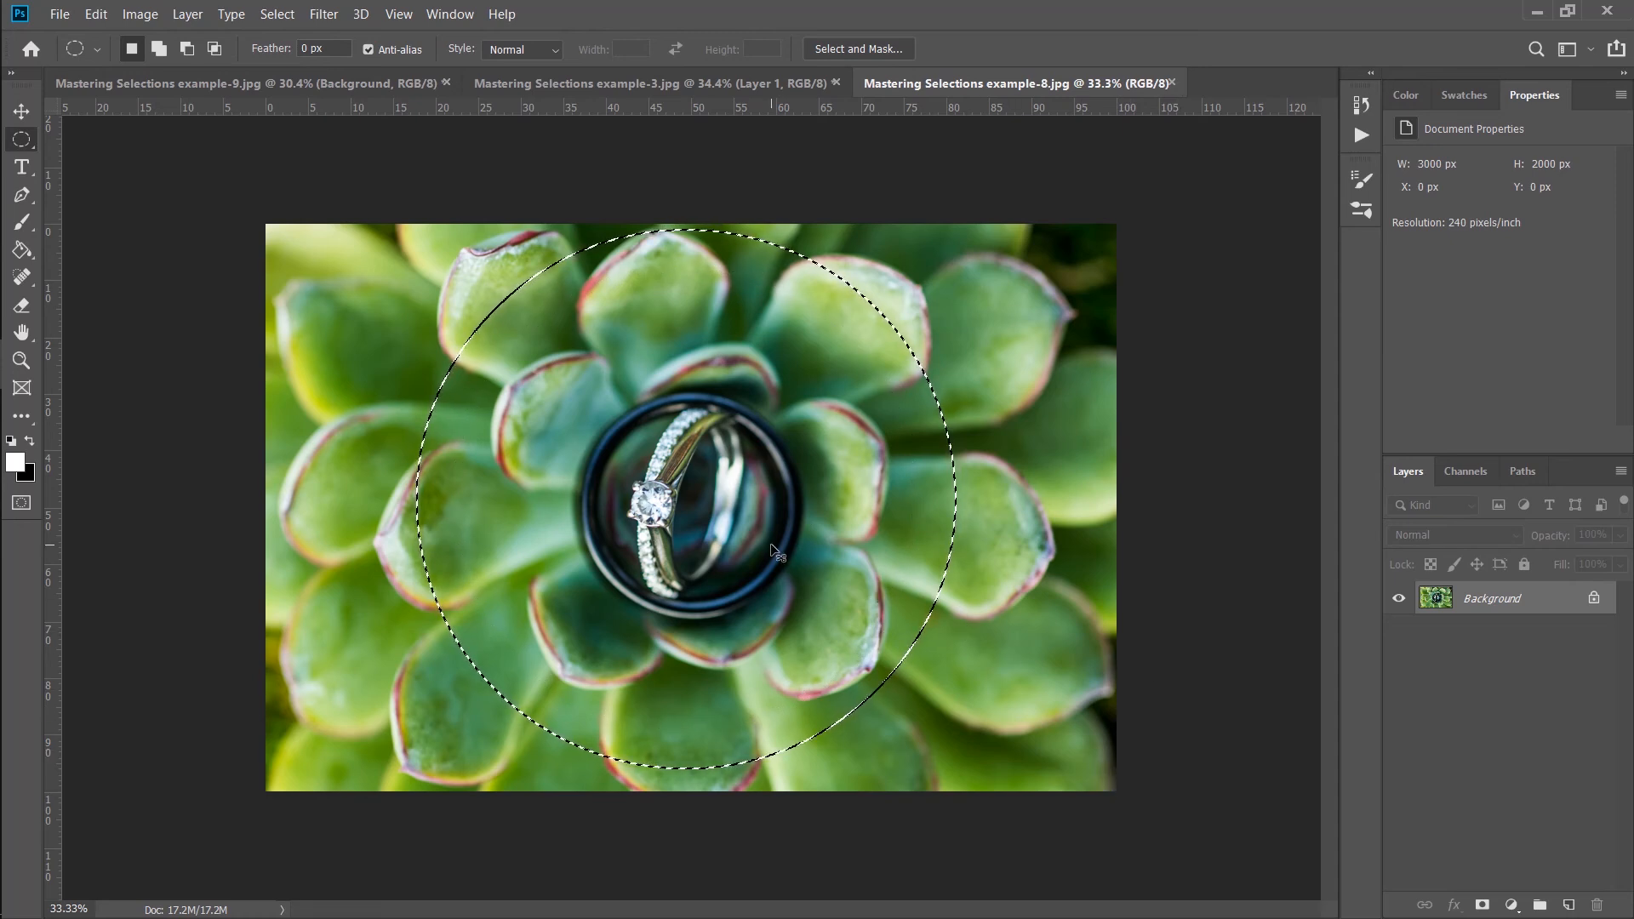
# - Invert the circular selection and try a Levels adjustment on the area outside the circle
pyautogui.hotkey('ctrl', 'shift', 'i')
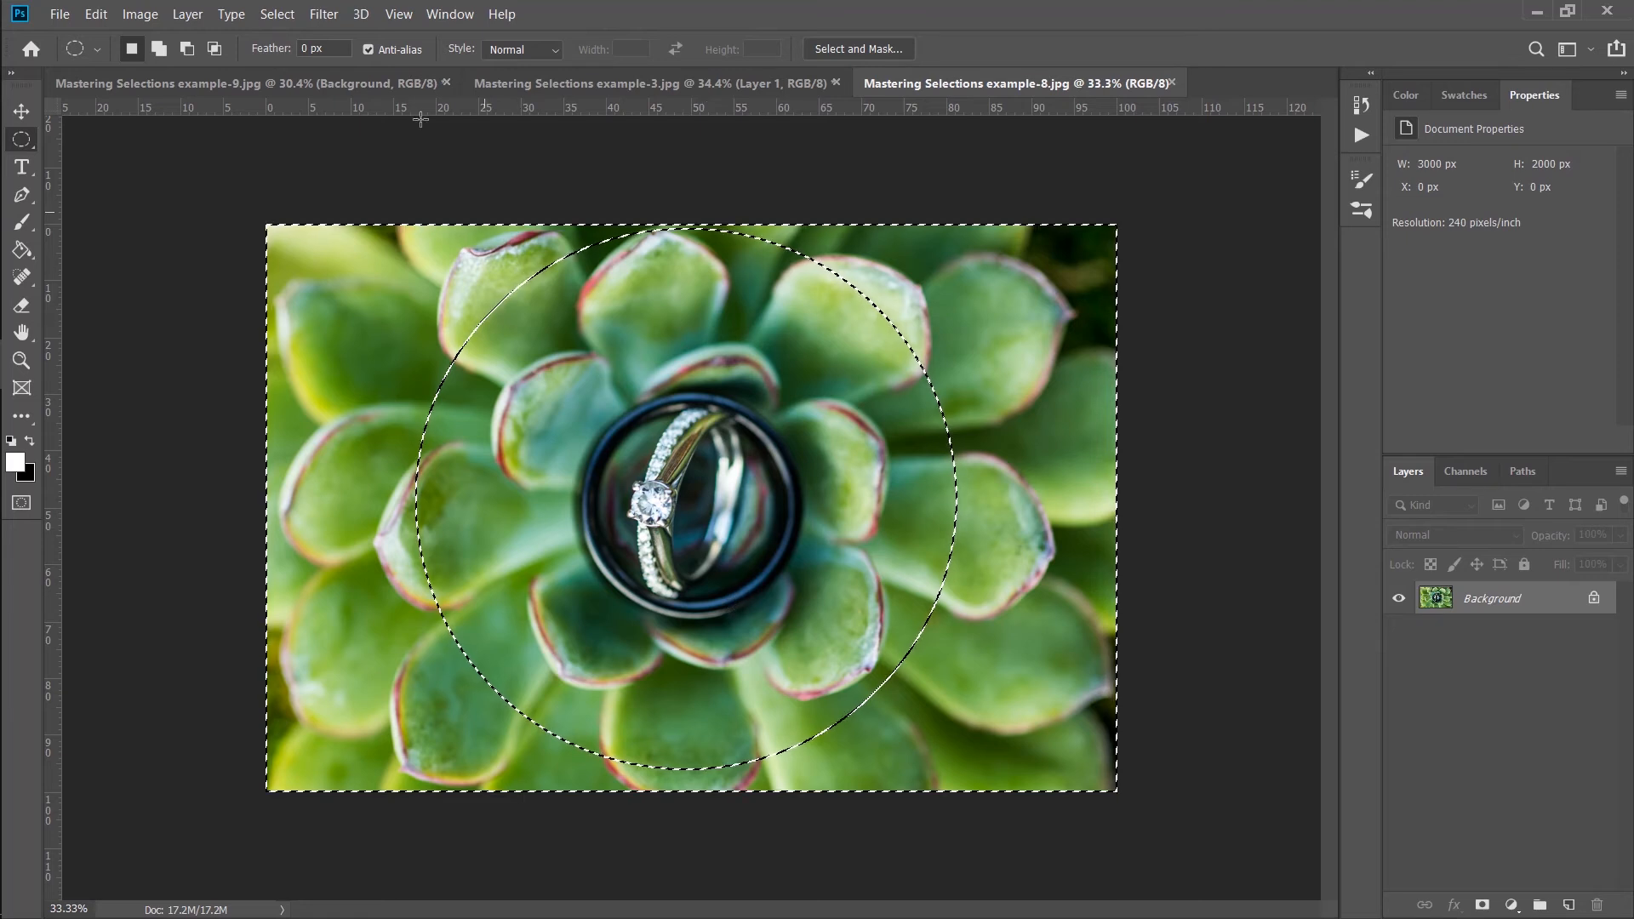
pyautogui.click(277, 14)
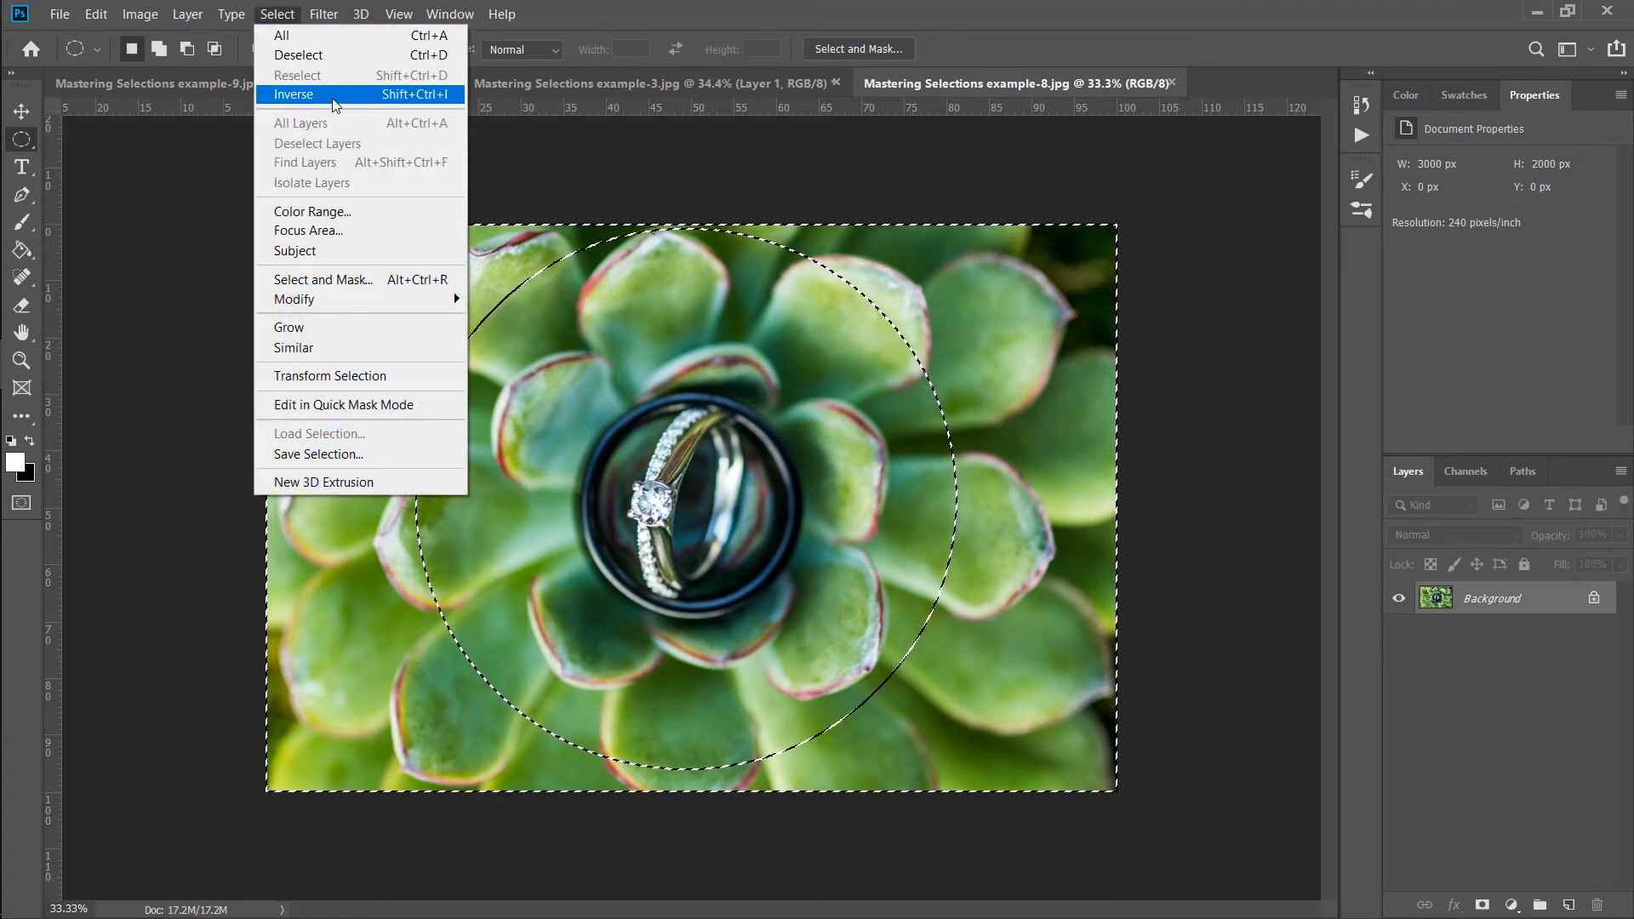
pyautogui.click(436, 96)
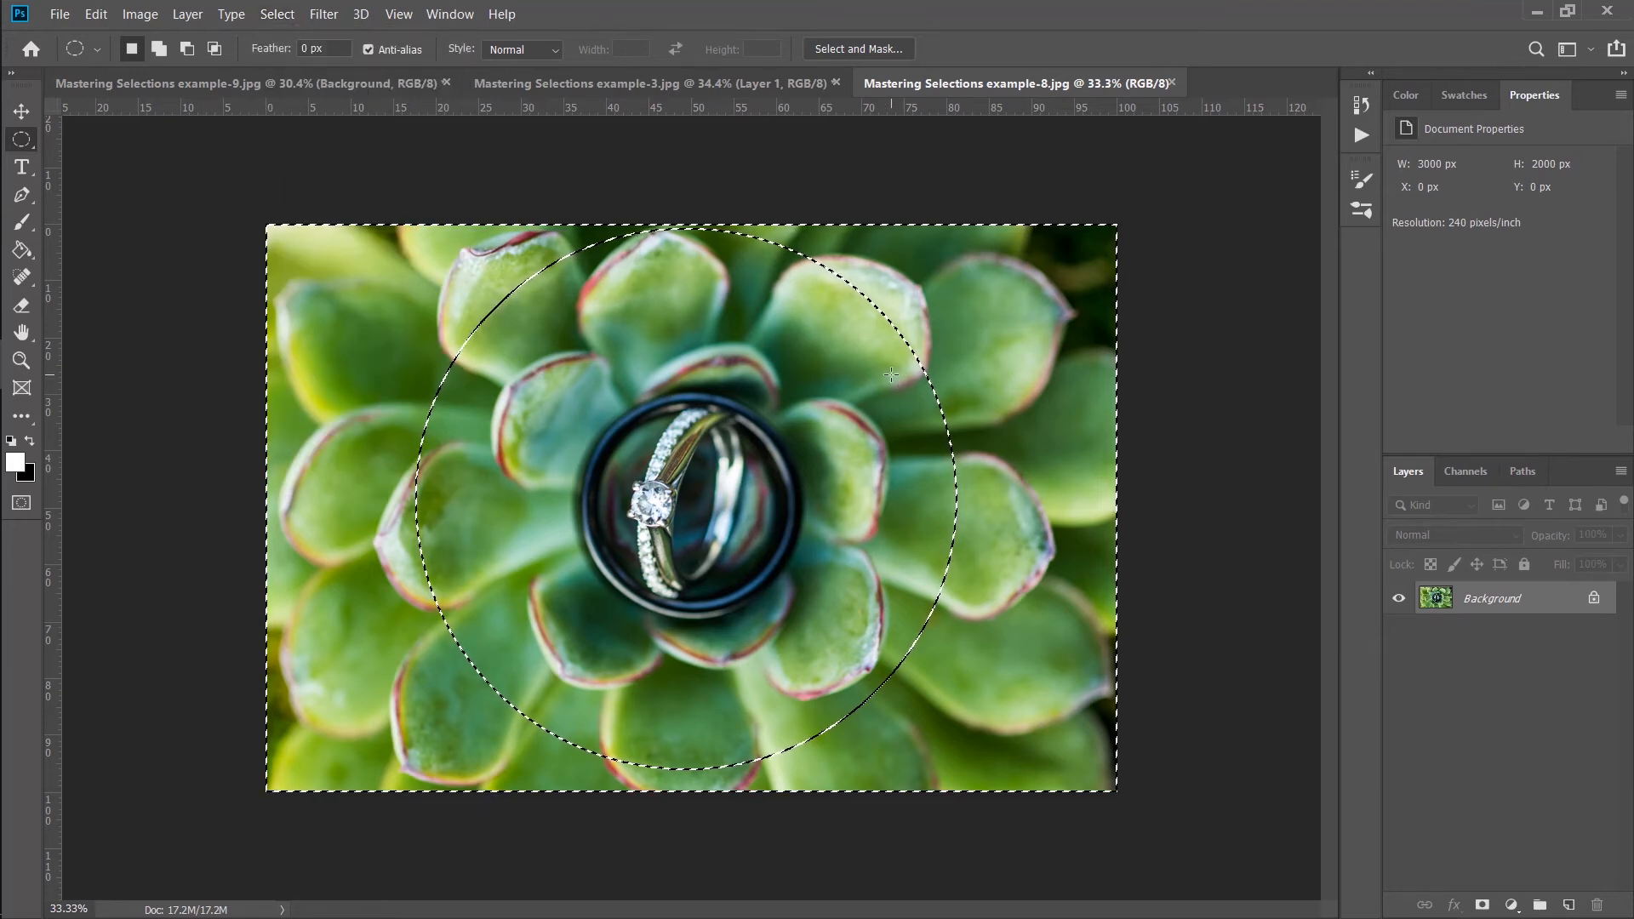
pyautogui.hotkey('ctrl', 'l')
pyautogui.moveTo(1261, 292); pyautogui.dragTo(1362, 292)
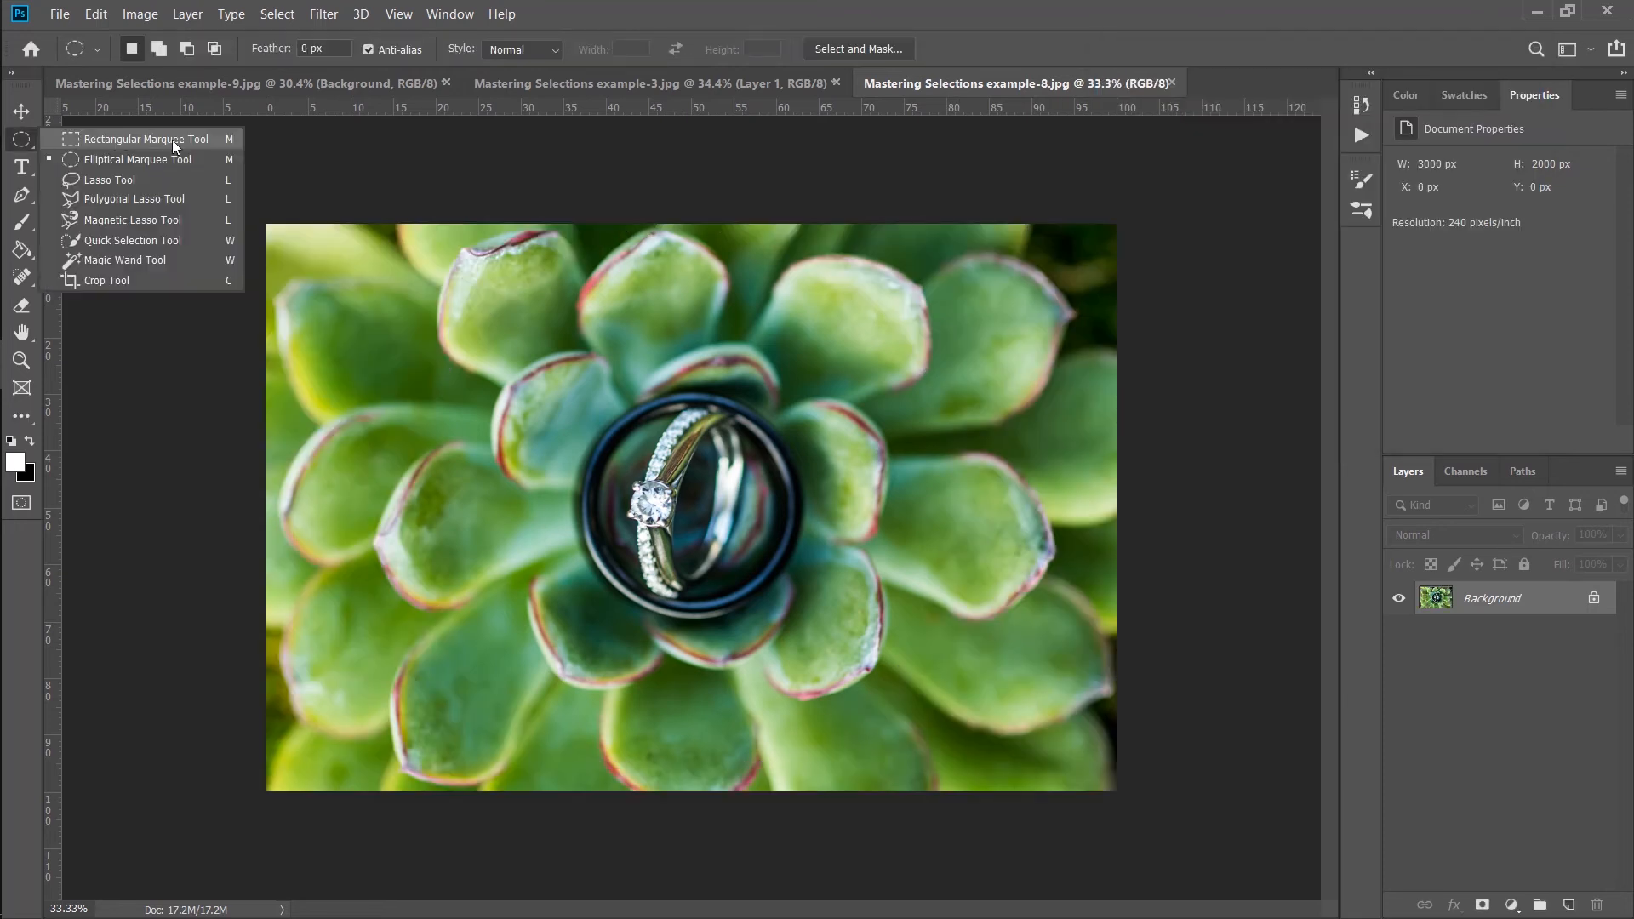
# - Draw a rectangular marquee just inside the photo's edges and invert it to select the border
pyautogui.click(172, 139)
pyautogui.moveTo(301, 252); pyautogui.dragTo(1084, 763)
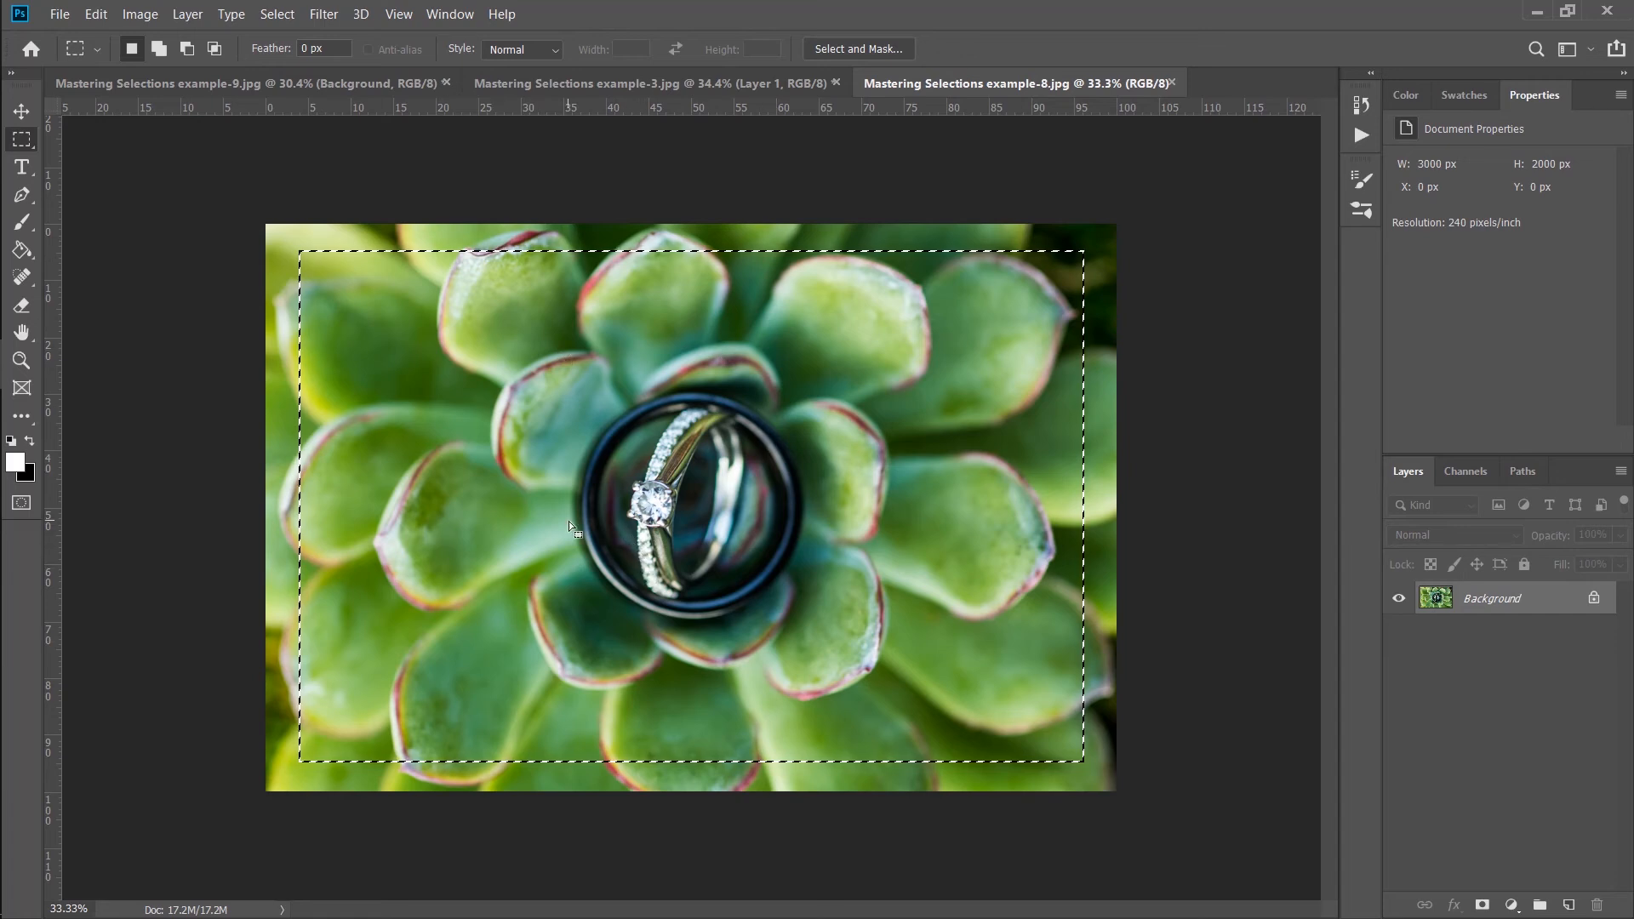
pyautogui.hotkey('ctrl', 'shift', 'i')
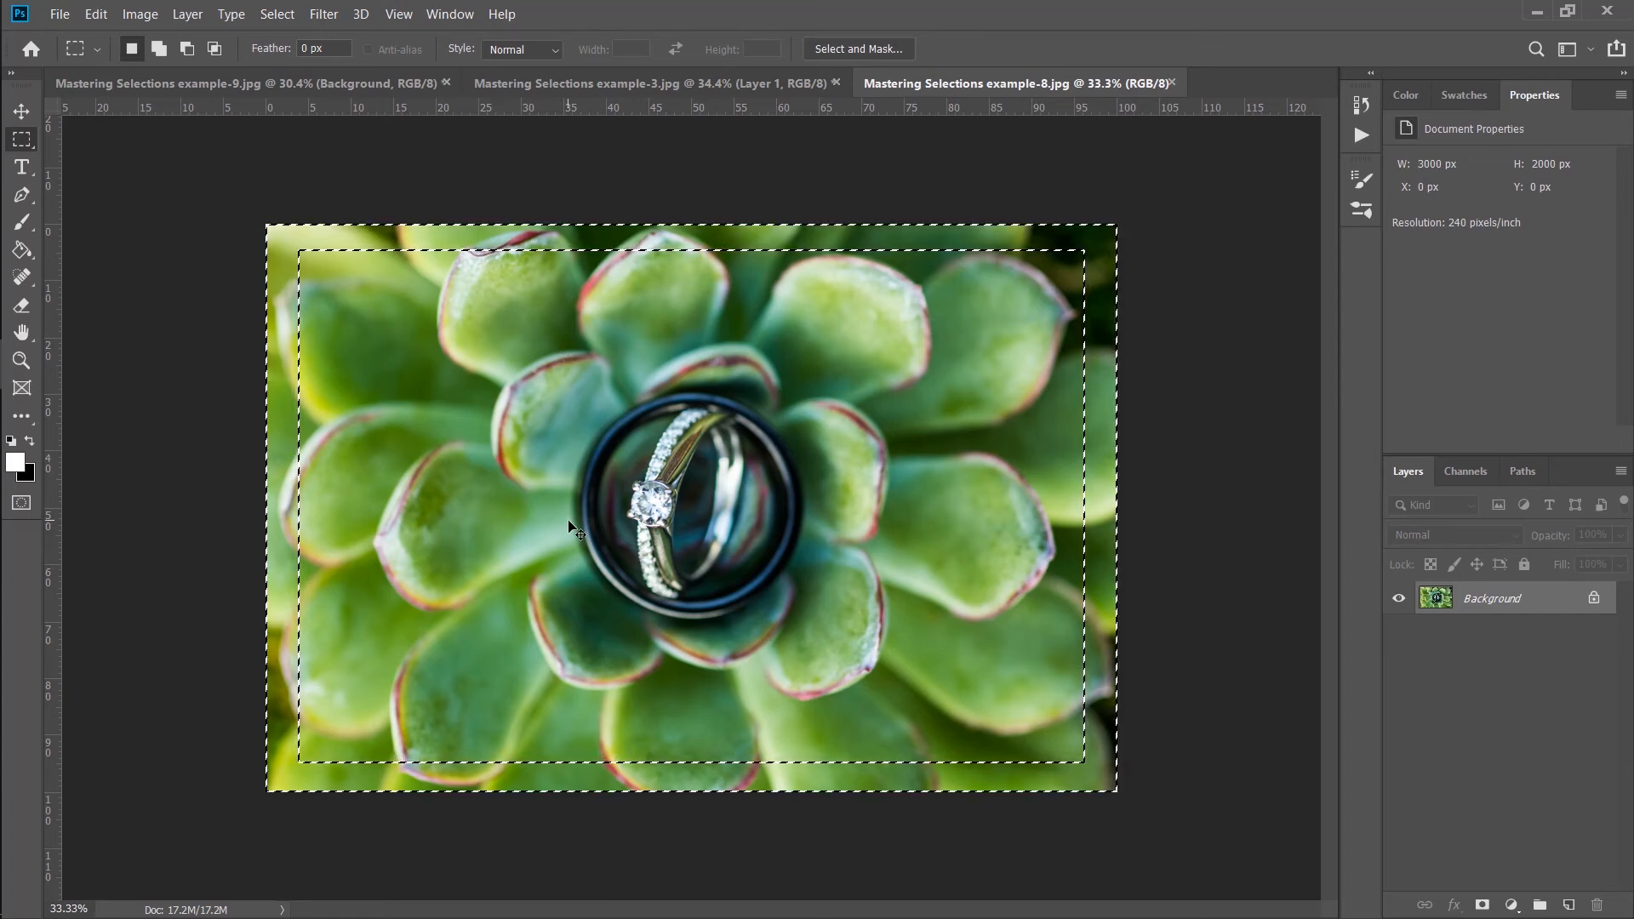
# - Try darkening the hard-edged border with a Curves point at Input 149 and Output 48, and clear the selection
pyautogui.hotkey('ctrl', 'm')
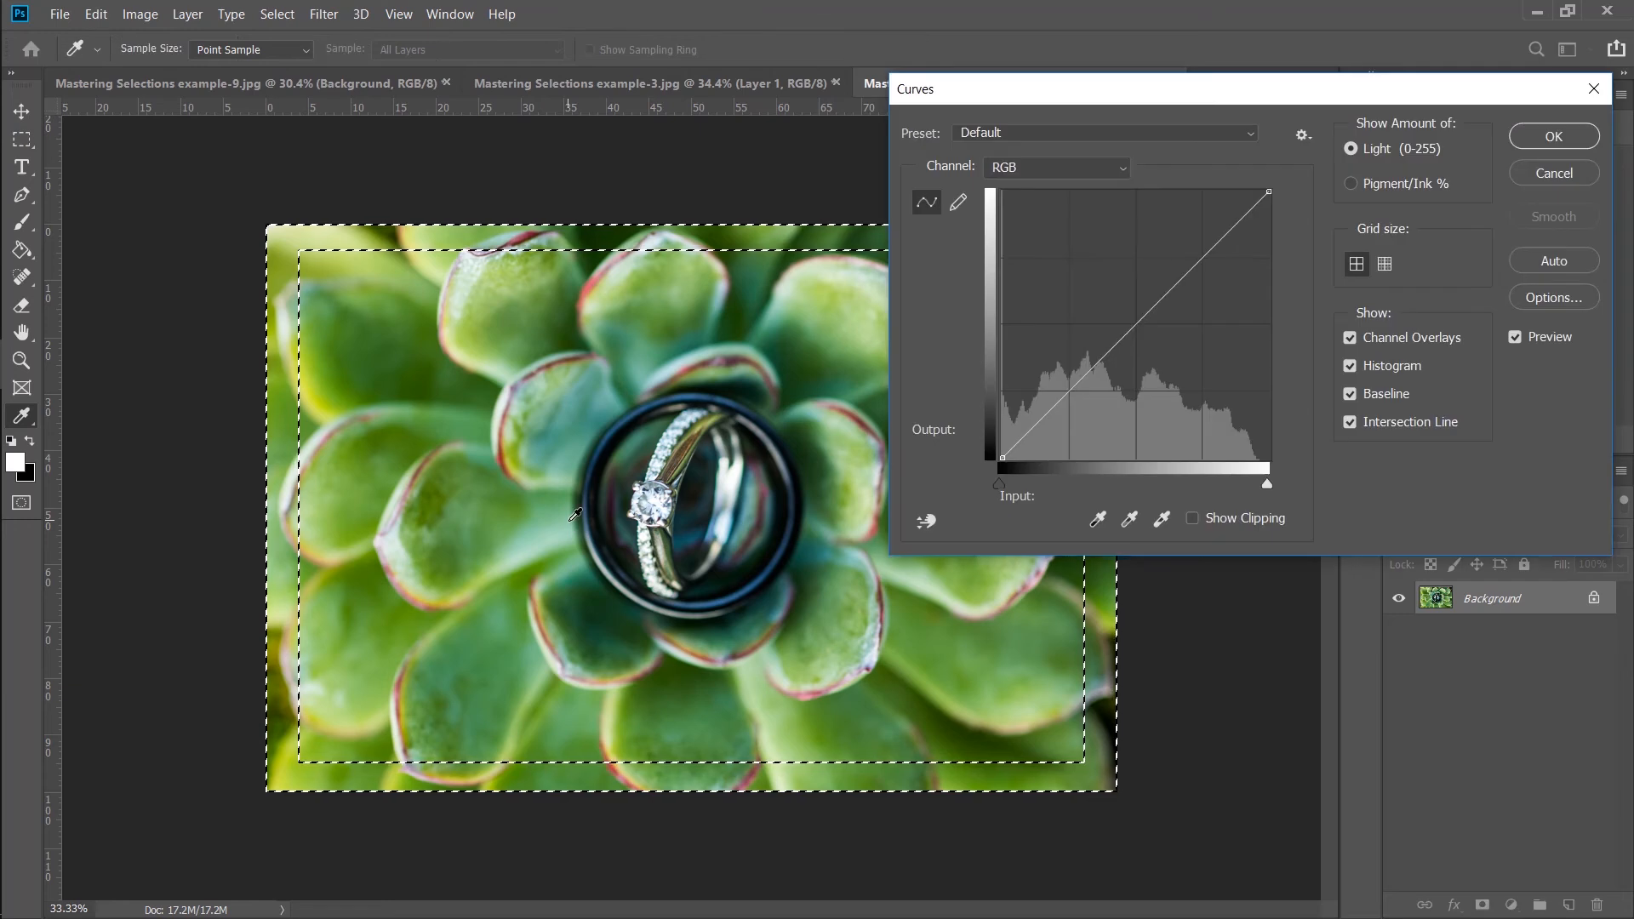
pyautogui.moveTo(1135, 326); pyautogui.dragTo(1158, 408)
pyautogui.moveTo(1036, 91); pyautogui.dragTo(983, 116)
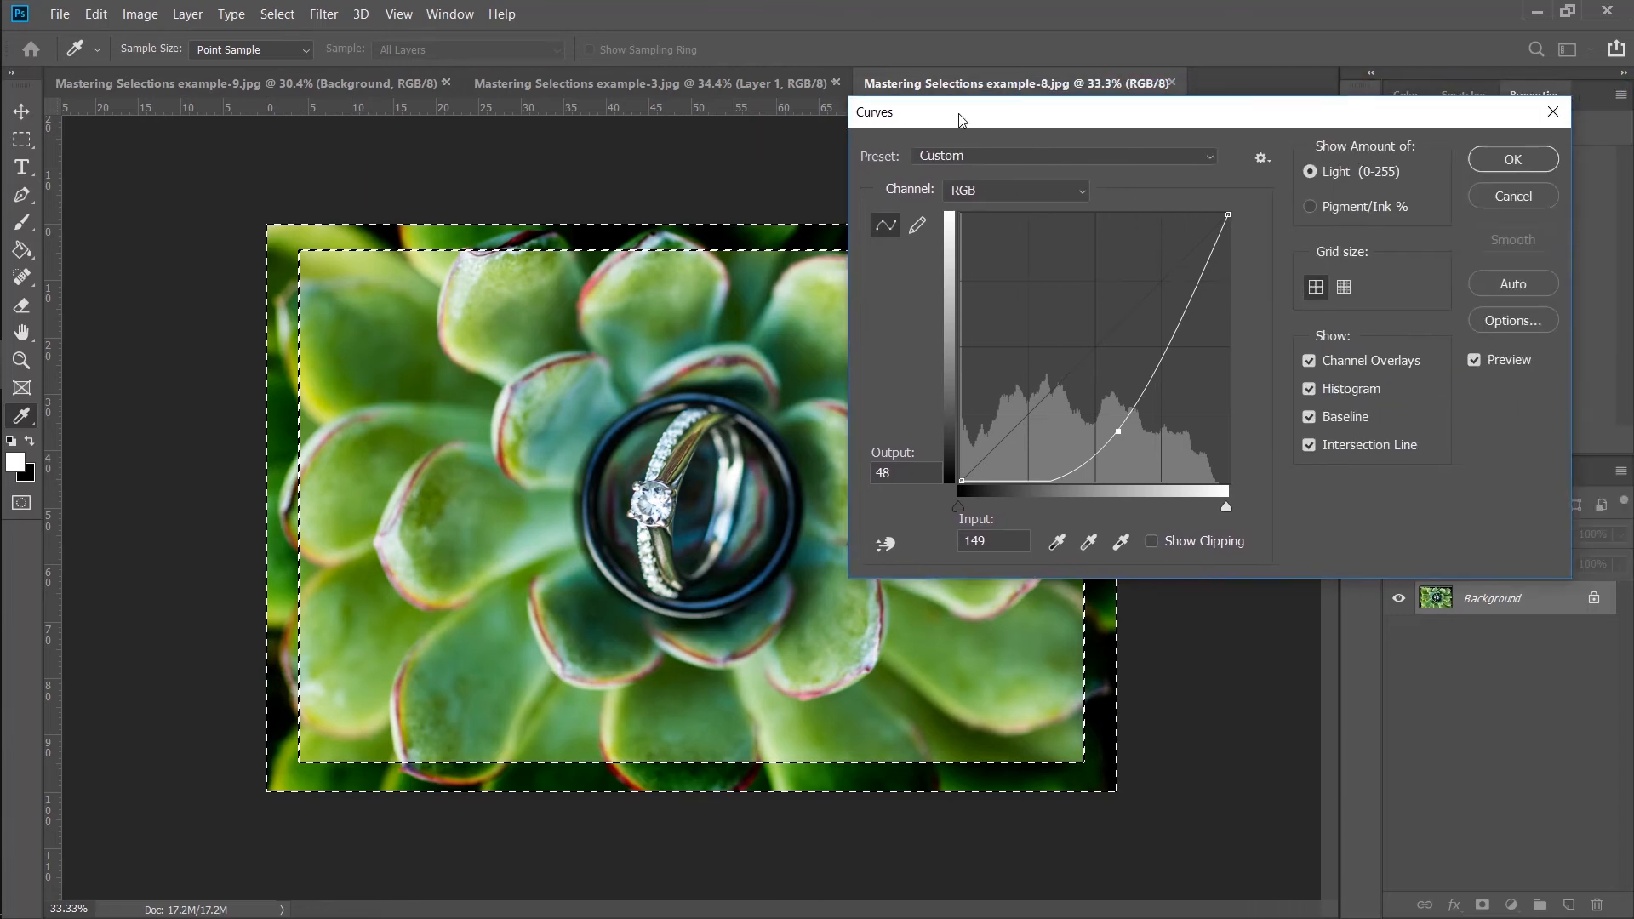
pyautogui.click(1562, 192)
pyautogui.press('m')
pyautogui.click(322, 263)
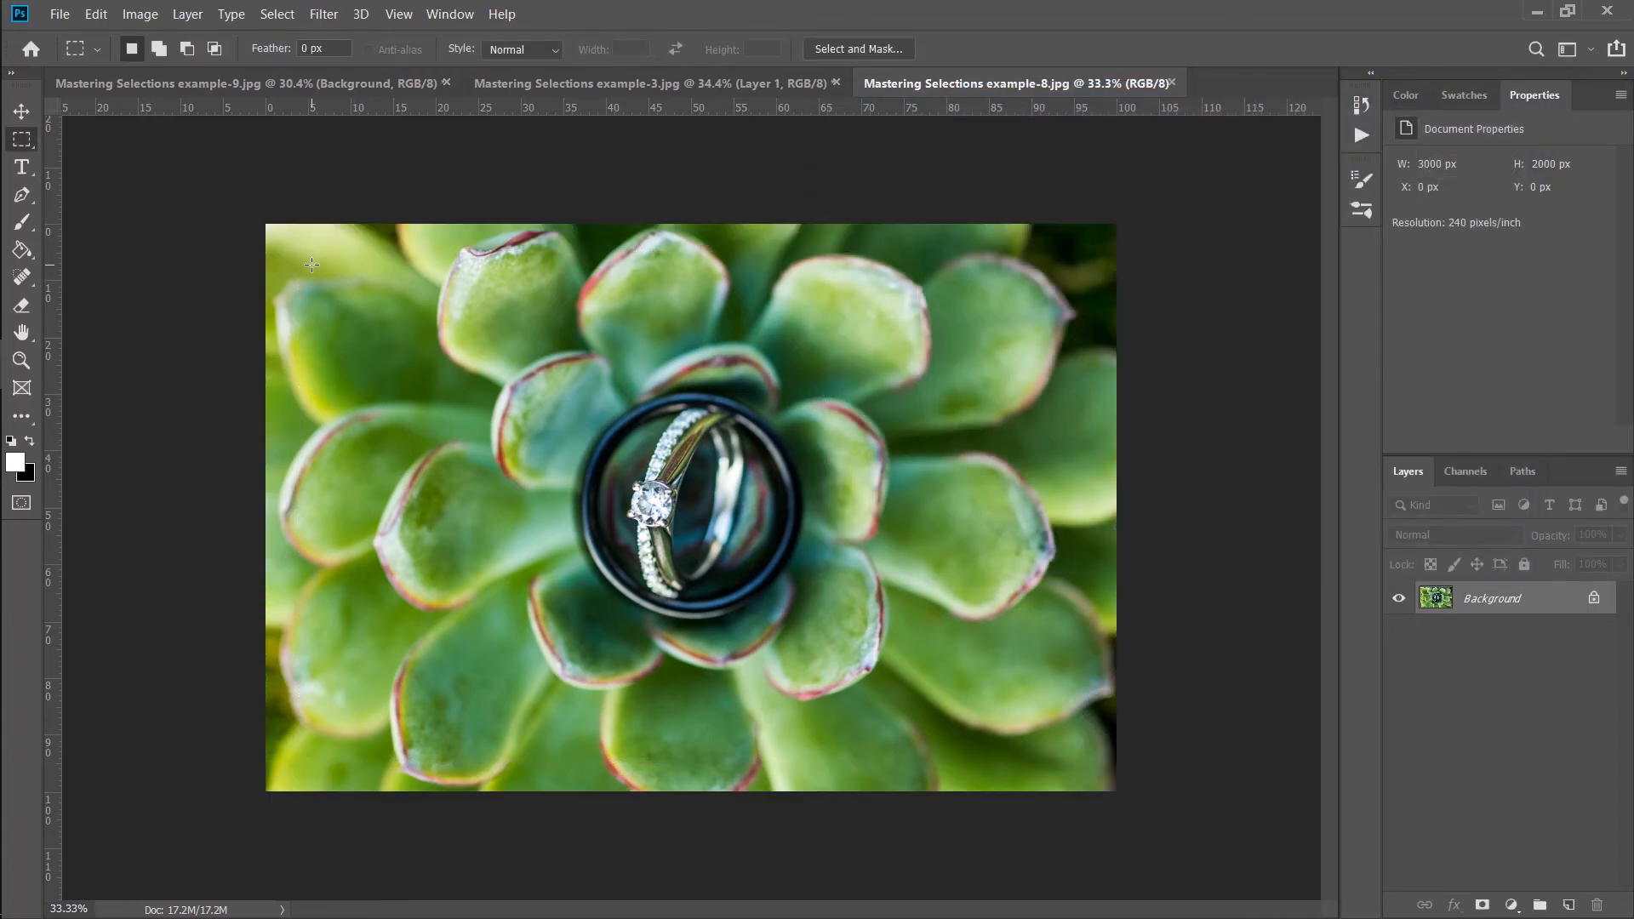
# - Select the photo's border with an inverted rectangular marquee and feather it by 92.6 px in Select and Mask
pyautogui.moveTo(312, 264); pyautogui.dragTo(1063, 753)
pyautogui.hotkey('ctrl', 'shift', 'i')
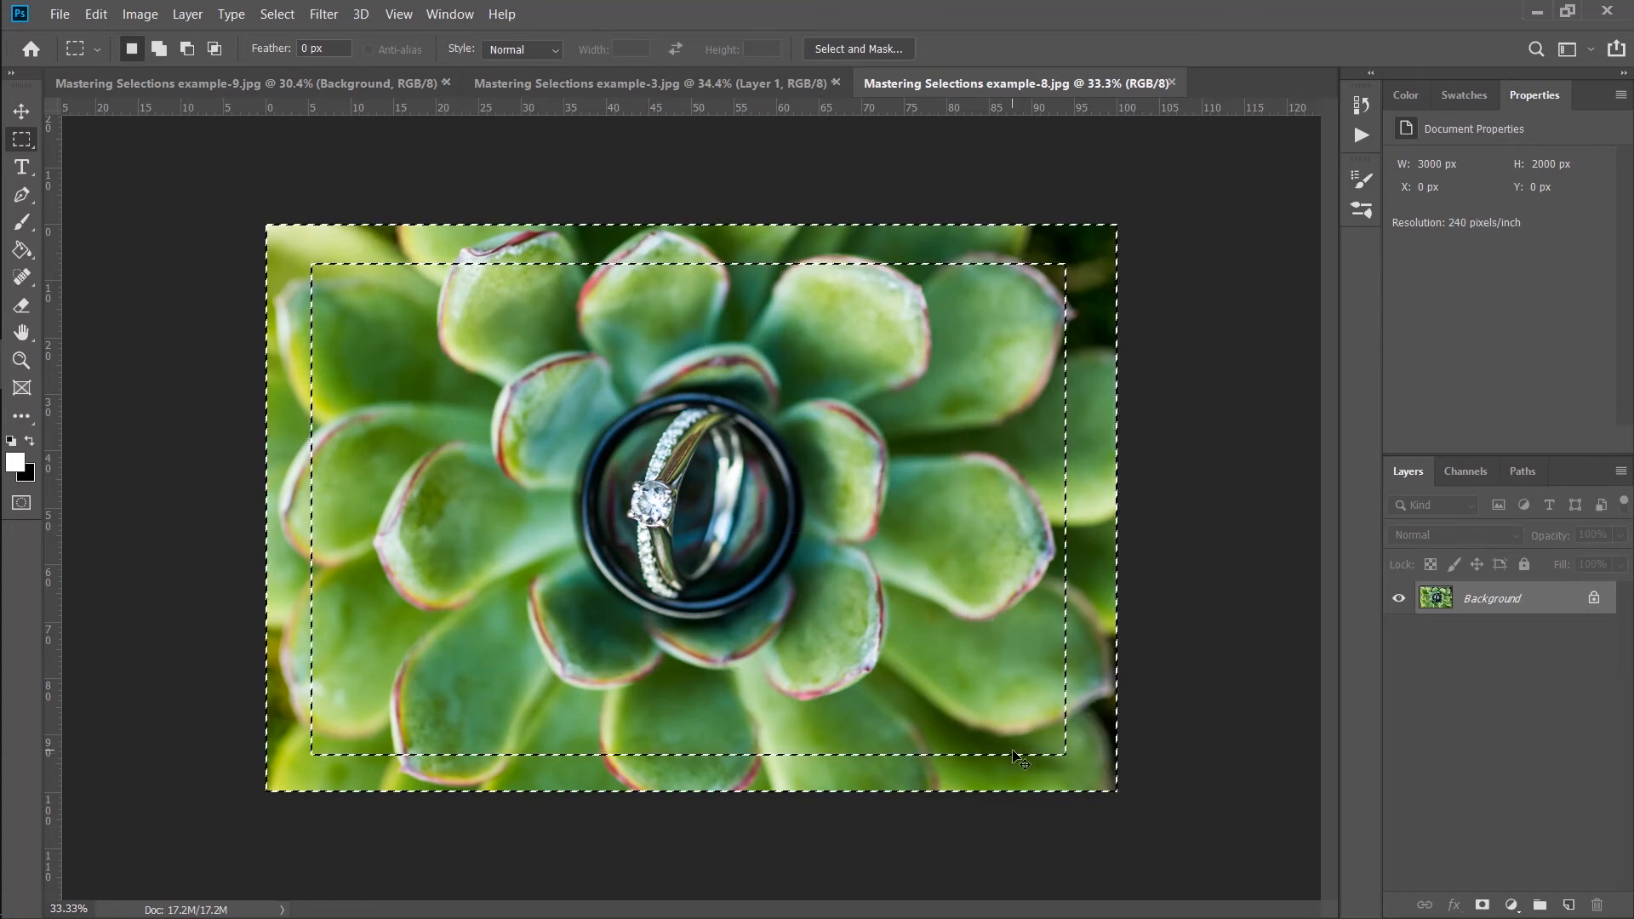
pyautogui.click(865, 49)
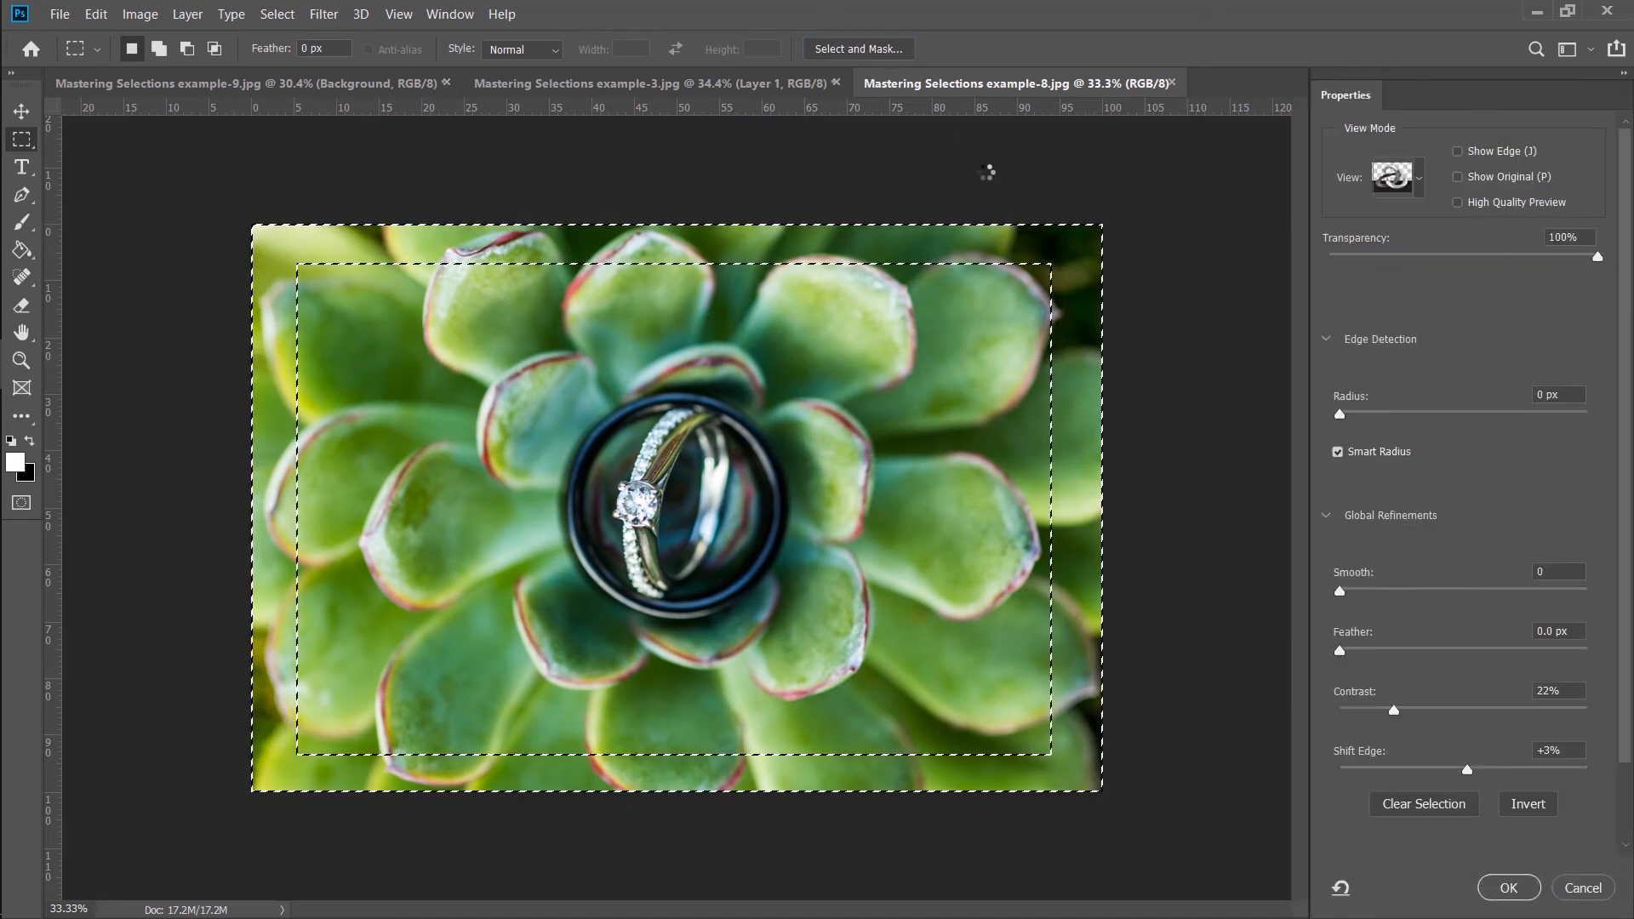
pyautogui.moveTo(1361, 657); pyautogui.dragTo(1494, 664)
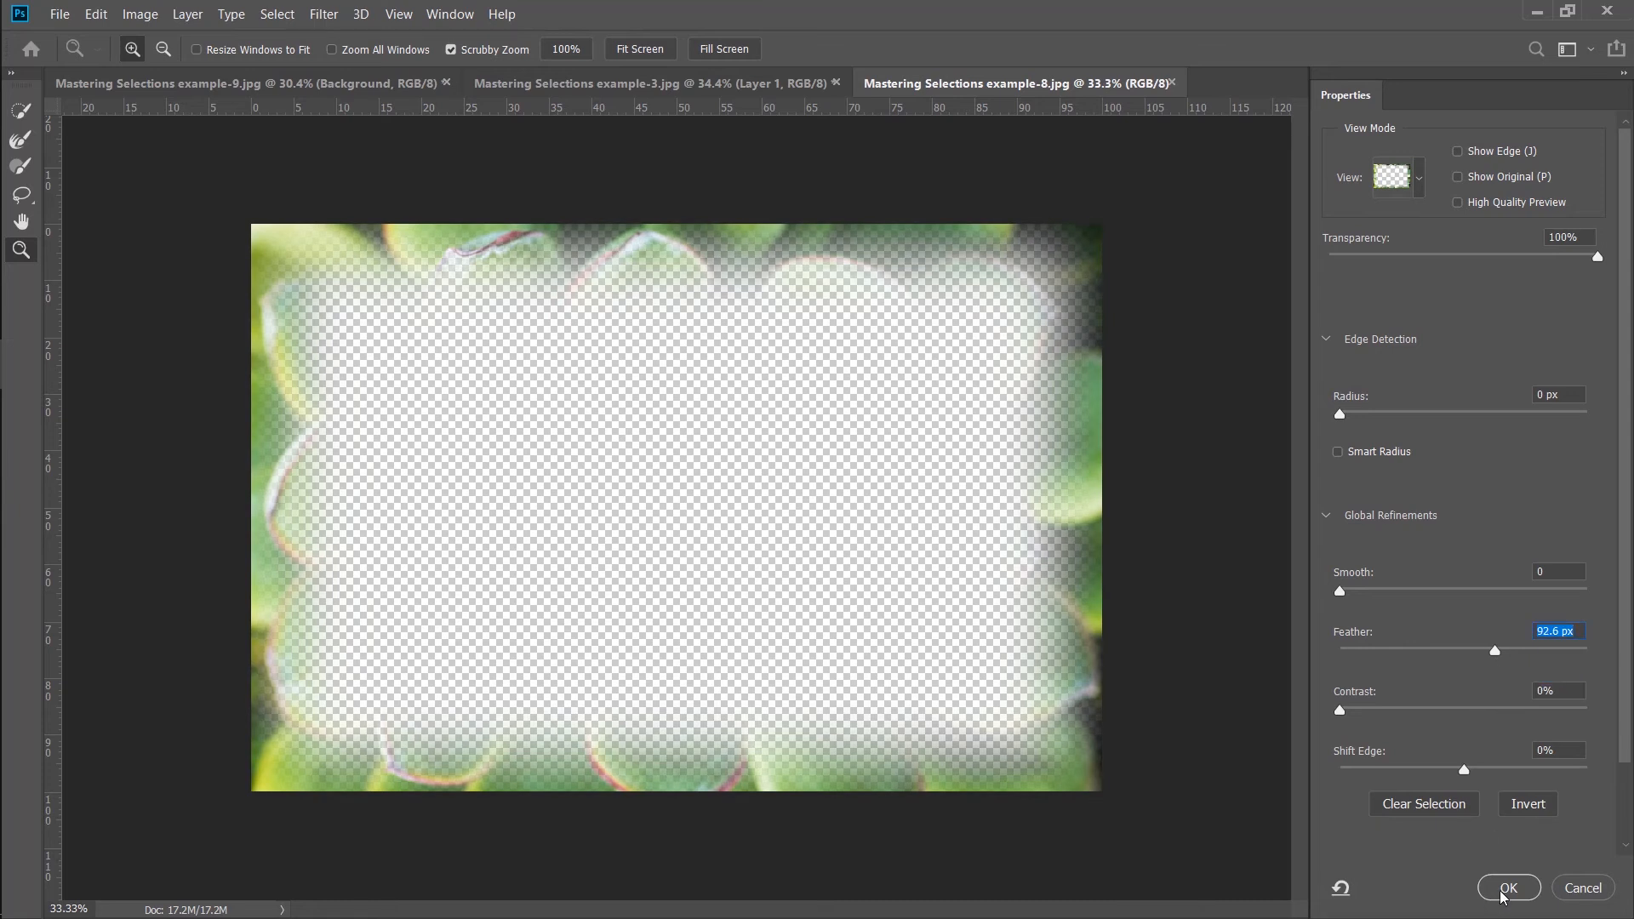
pyautogui.click(1505, 890)
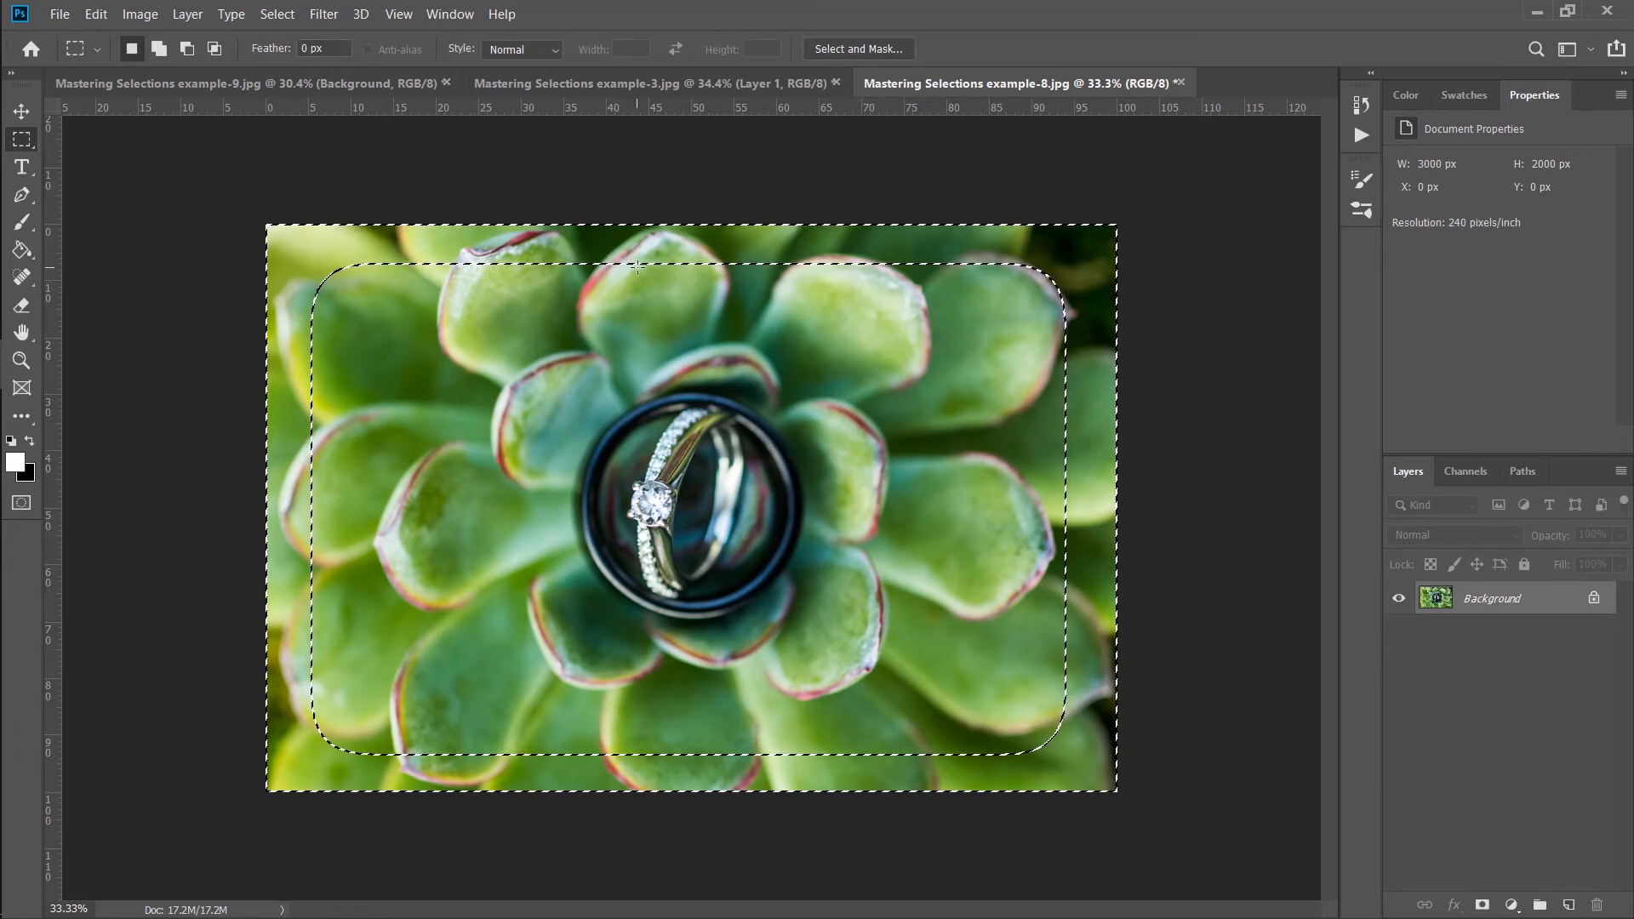
# - Darken the feathered border with a Curves point at Input 152 and Output 19
pyautogui.hotkey('ctrl', 'm')
pyautogui.moveTo(1073, 339); pyautogui.dragTo(1089, 463)
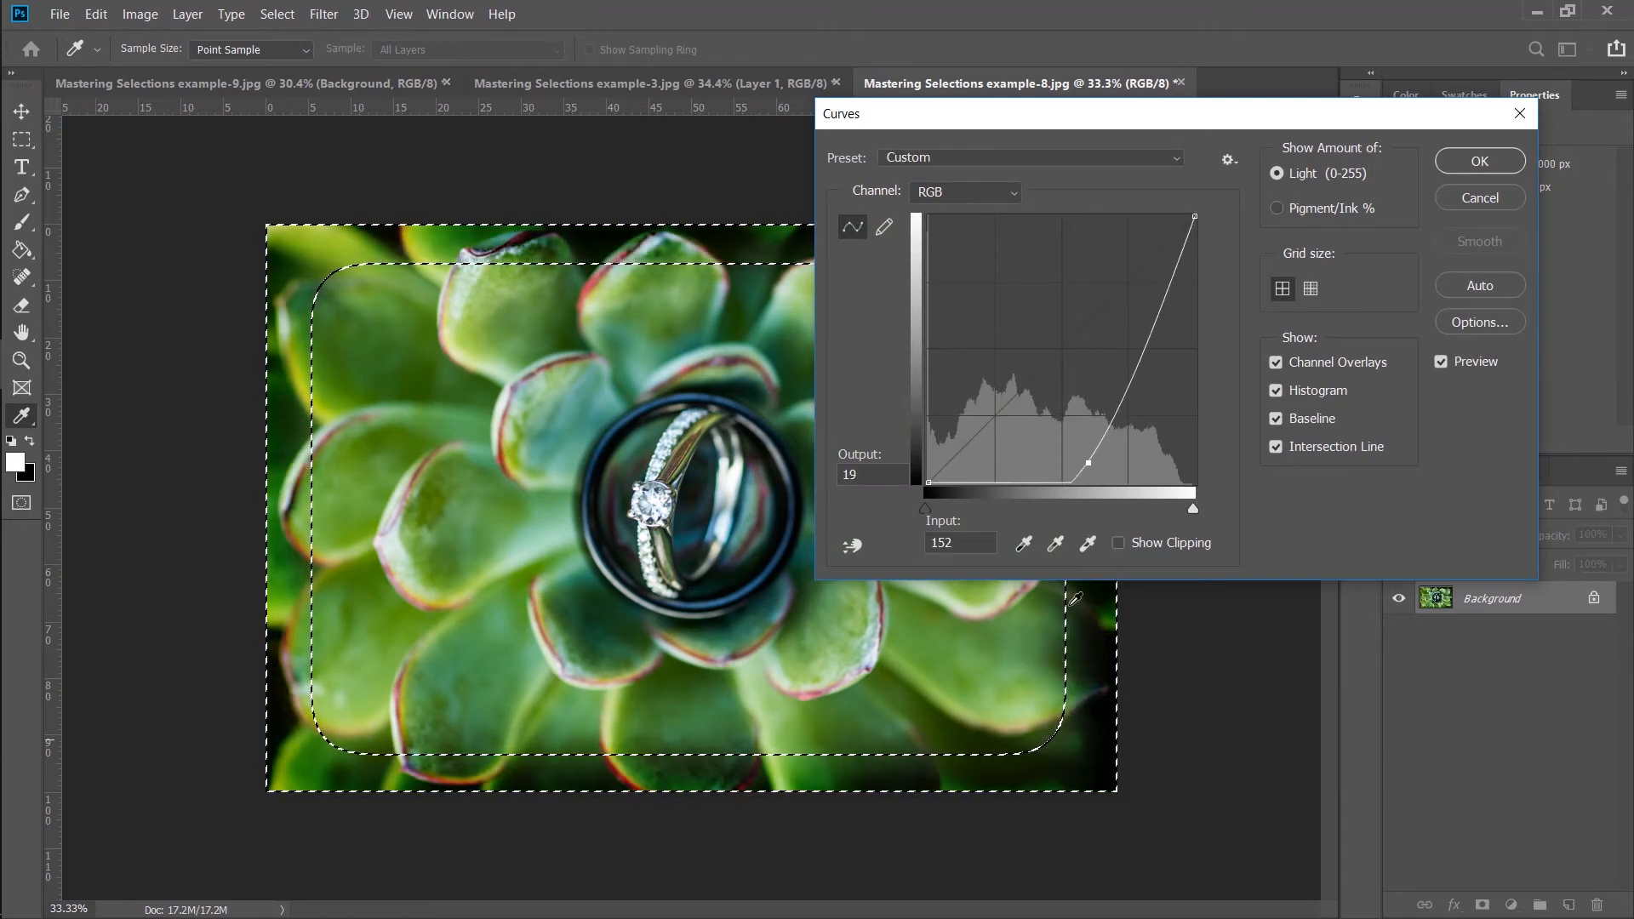
pyautogui.moveTo(961, 130); pyautogui.dragTo(1268, 96)
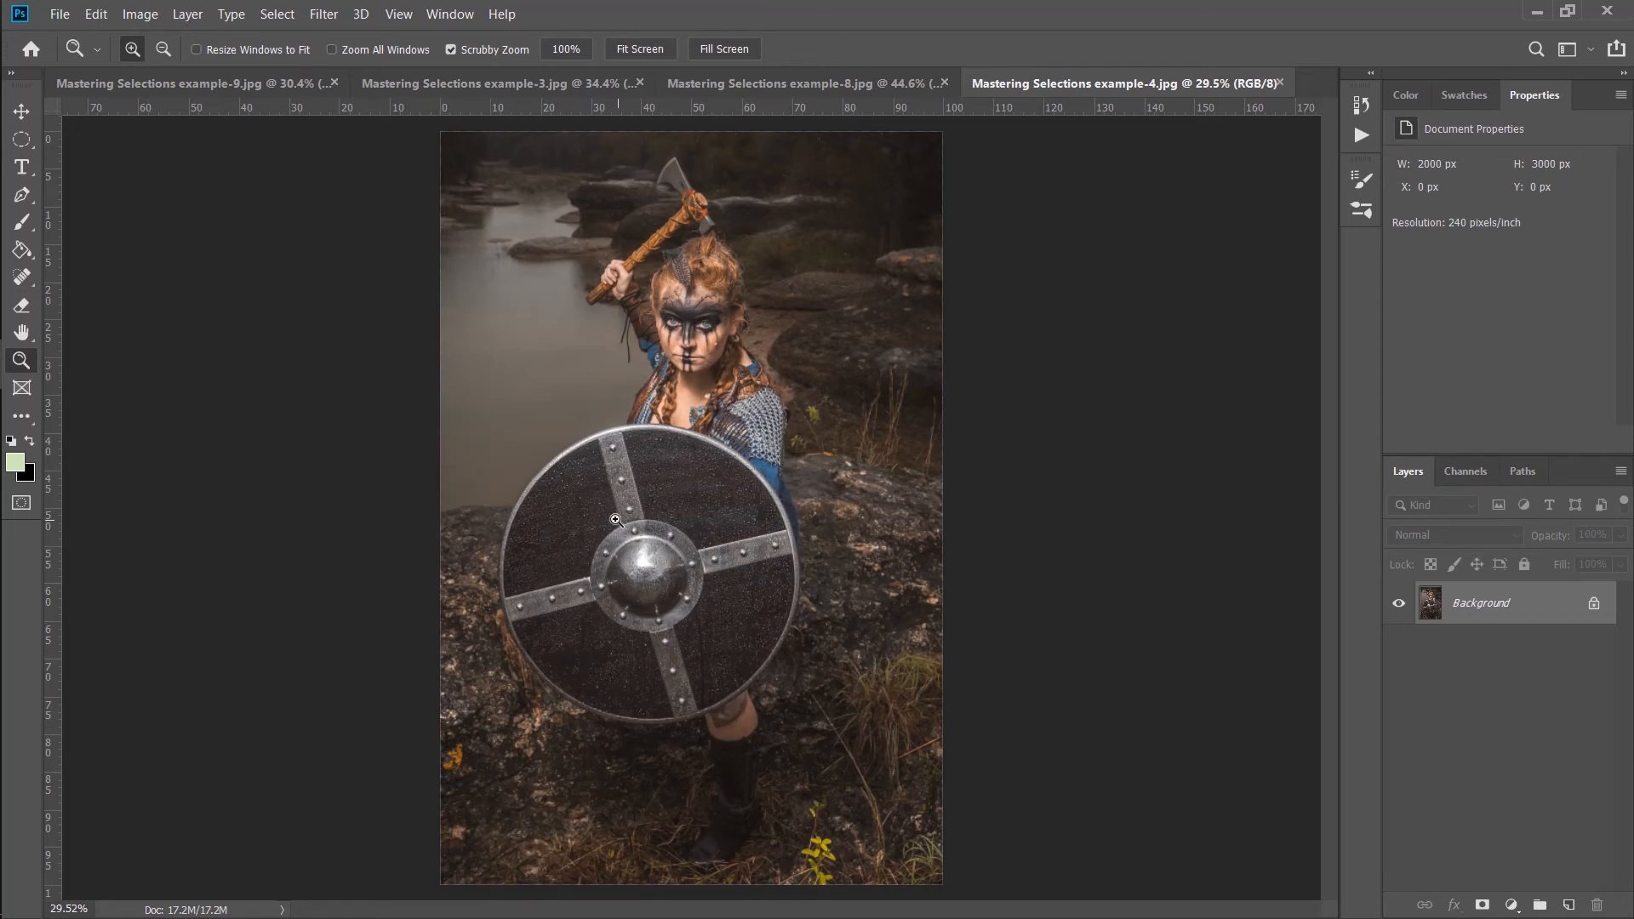
# - Enter Quick Mask mode, try a freehand 80 px brush stroke across the photo, and undo the stroke
pyautogui.press('q')
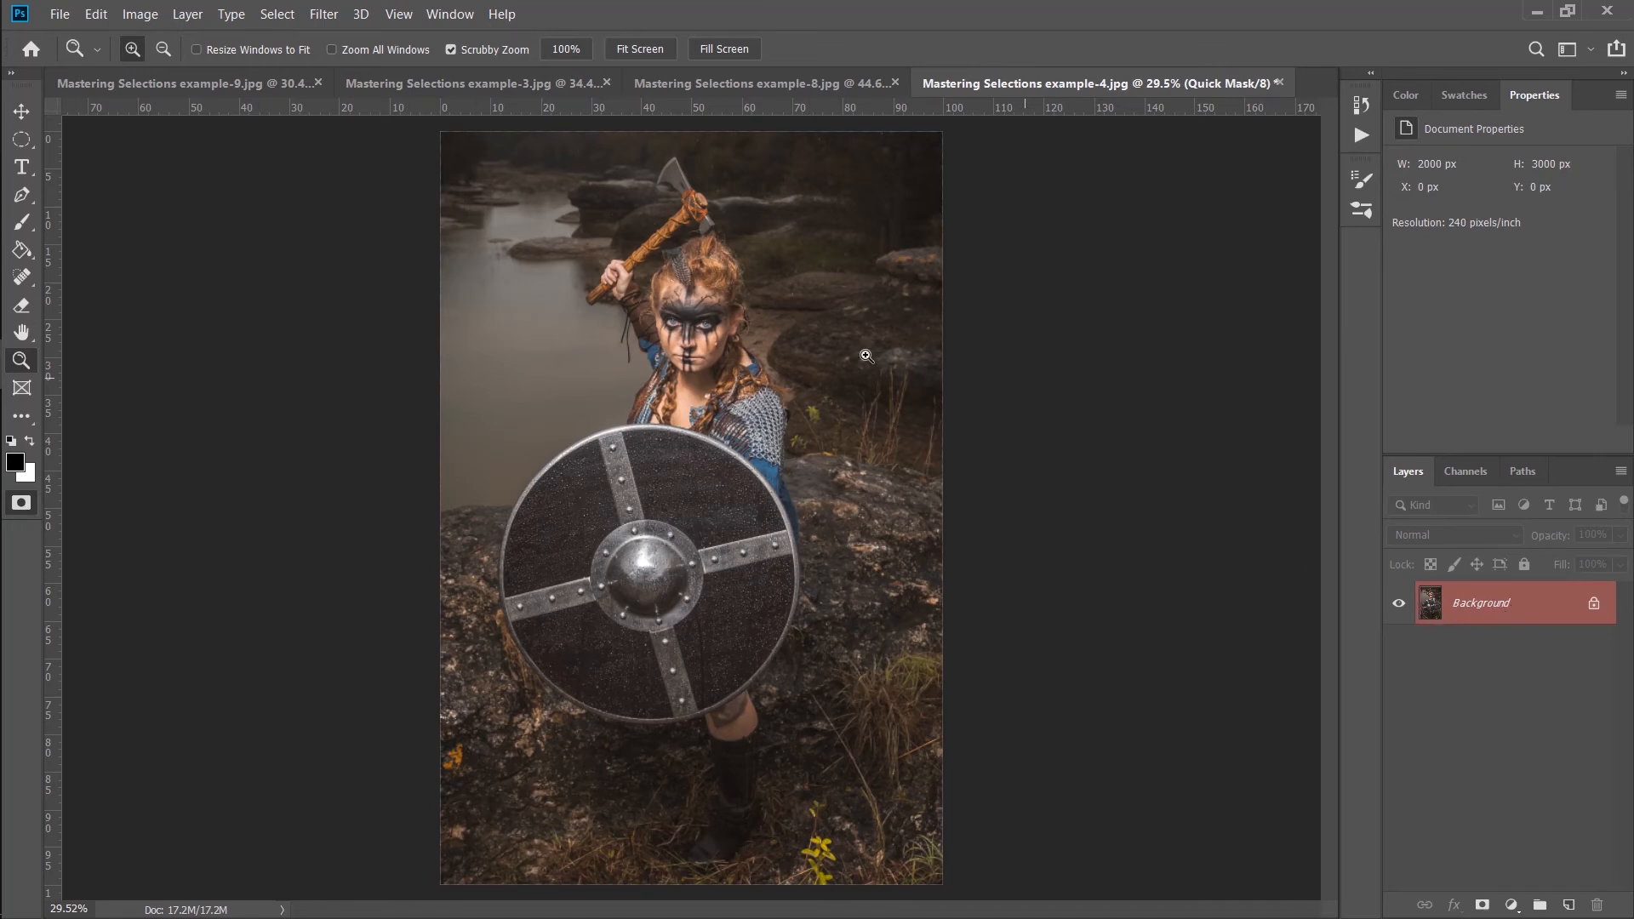
pyautogui.press('b')
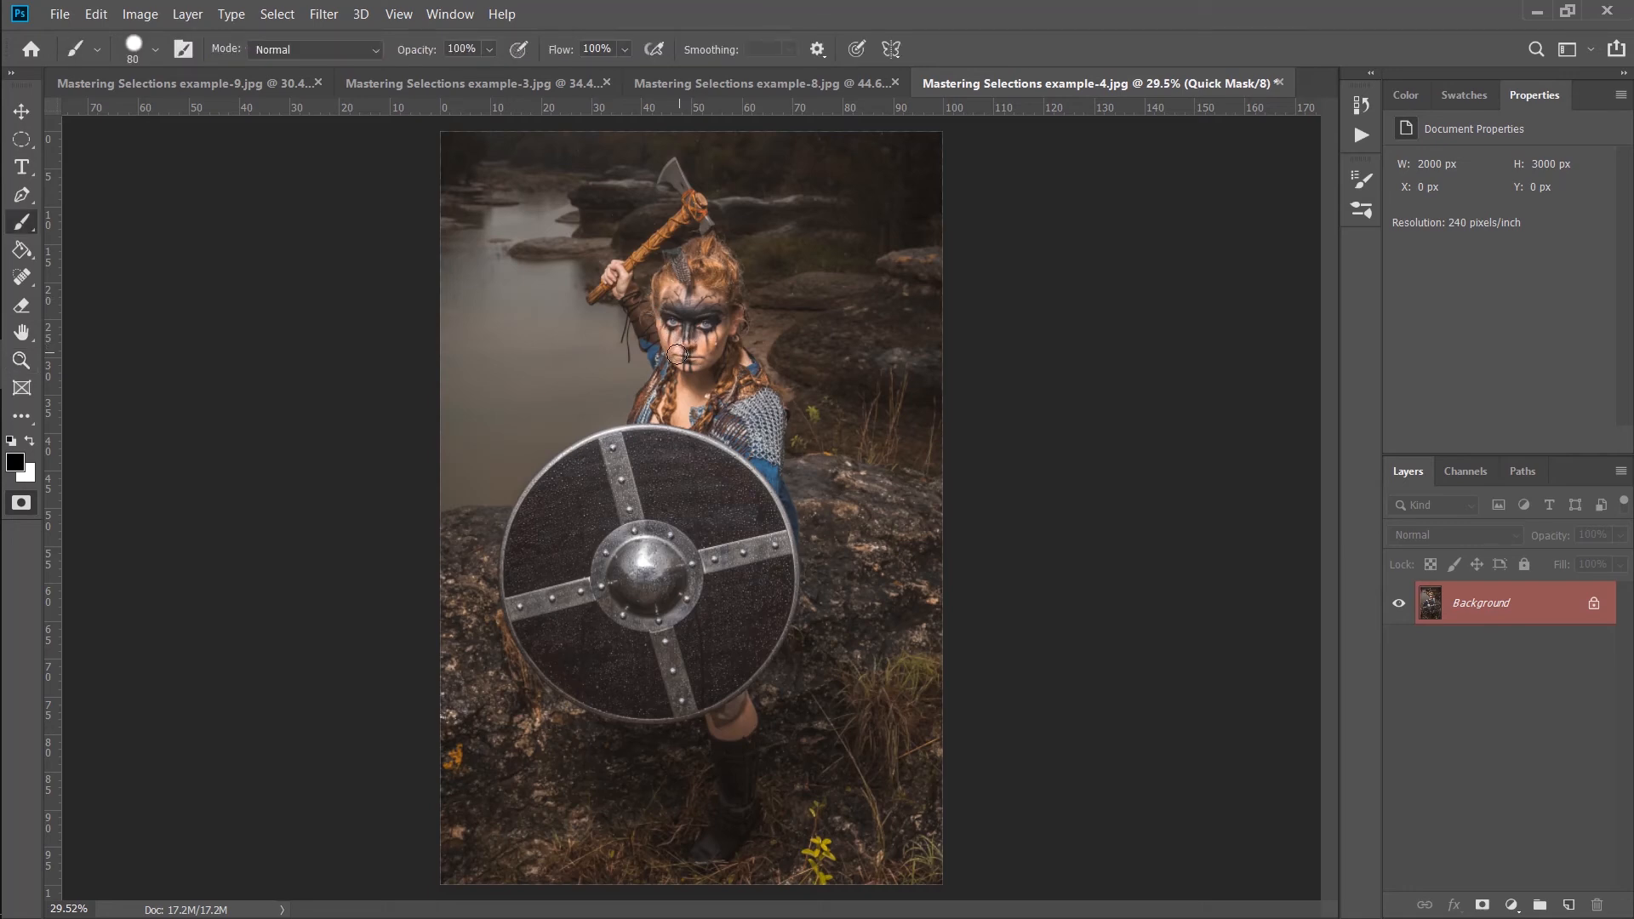
pyautogui.moveTo(501, 253)
pyautogui.mouseDown()
pyautogui.moveTo(616, 349)
pyautogui.moveTo(587, 587)
pyautogui.moveTo(915, 442)
pyautogui.moveTo(828, 278)
pyautogui.mouseUp()
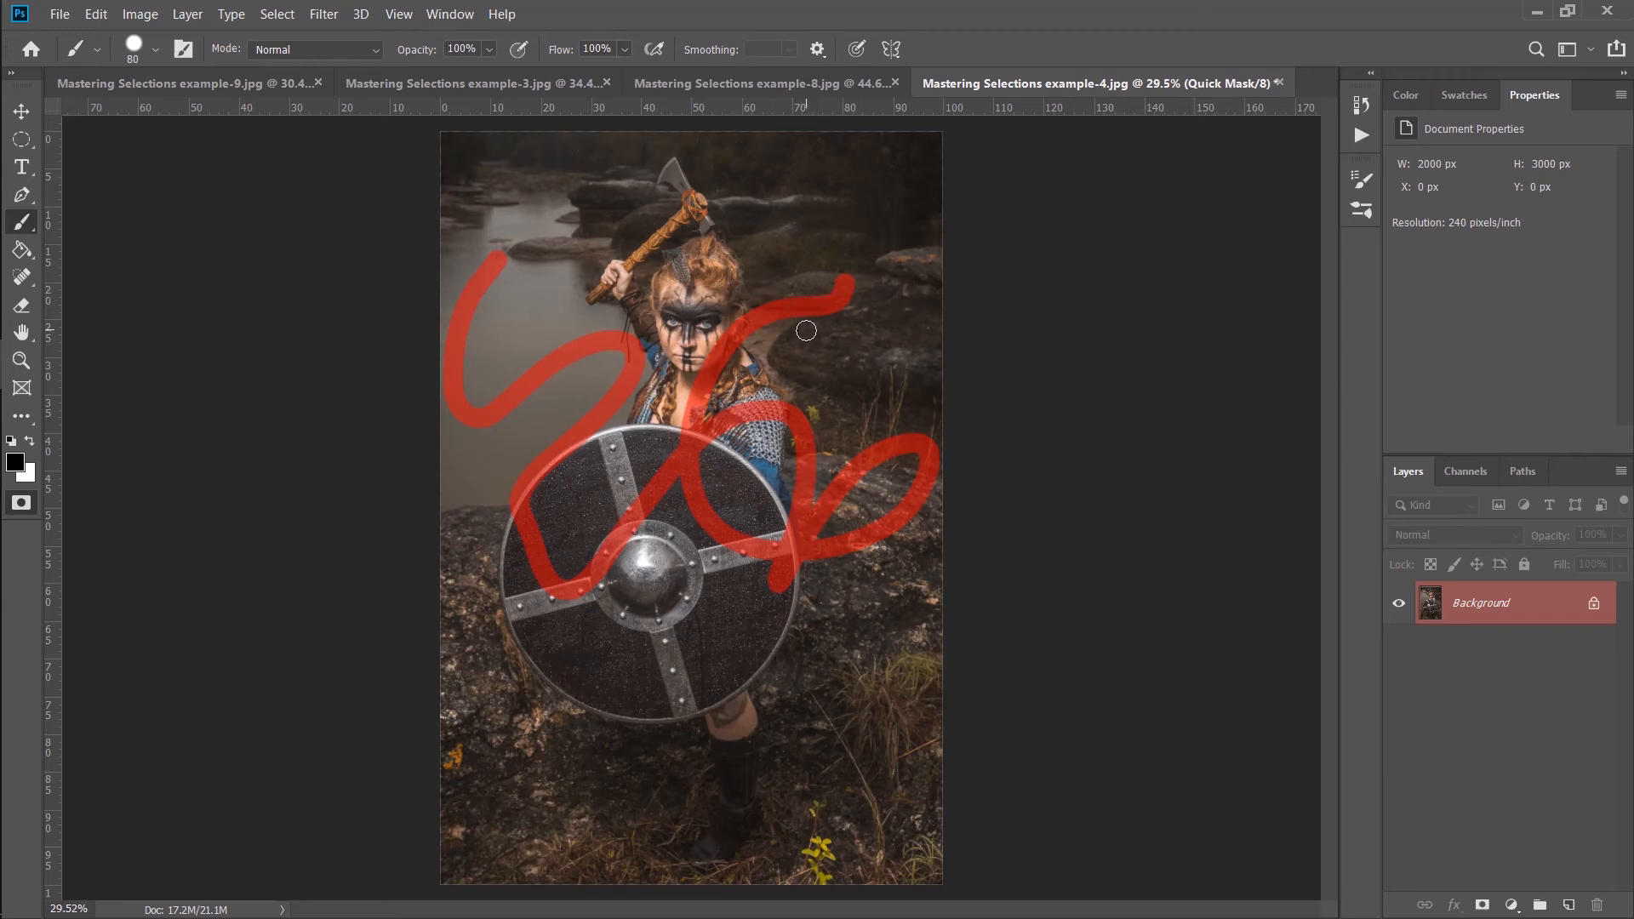
pyautogui.hotkey('ctrl', 'z')
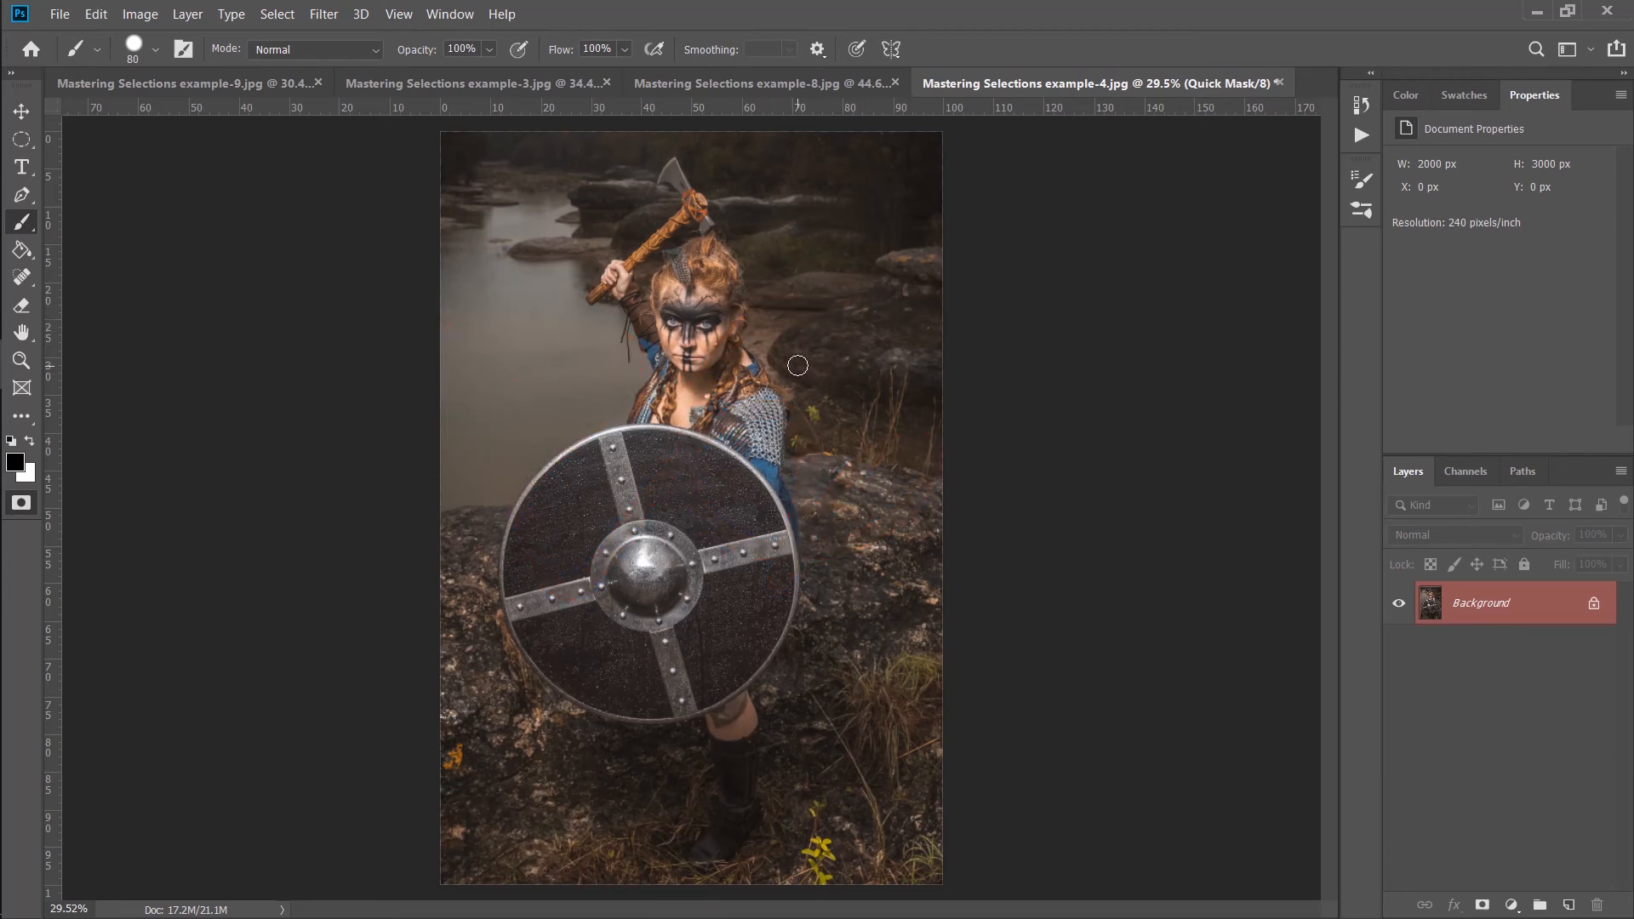
# - Choose the soft 1923 px brush preset from the My FX brushes group
pyautogui.rightClick(800, 370)
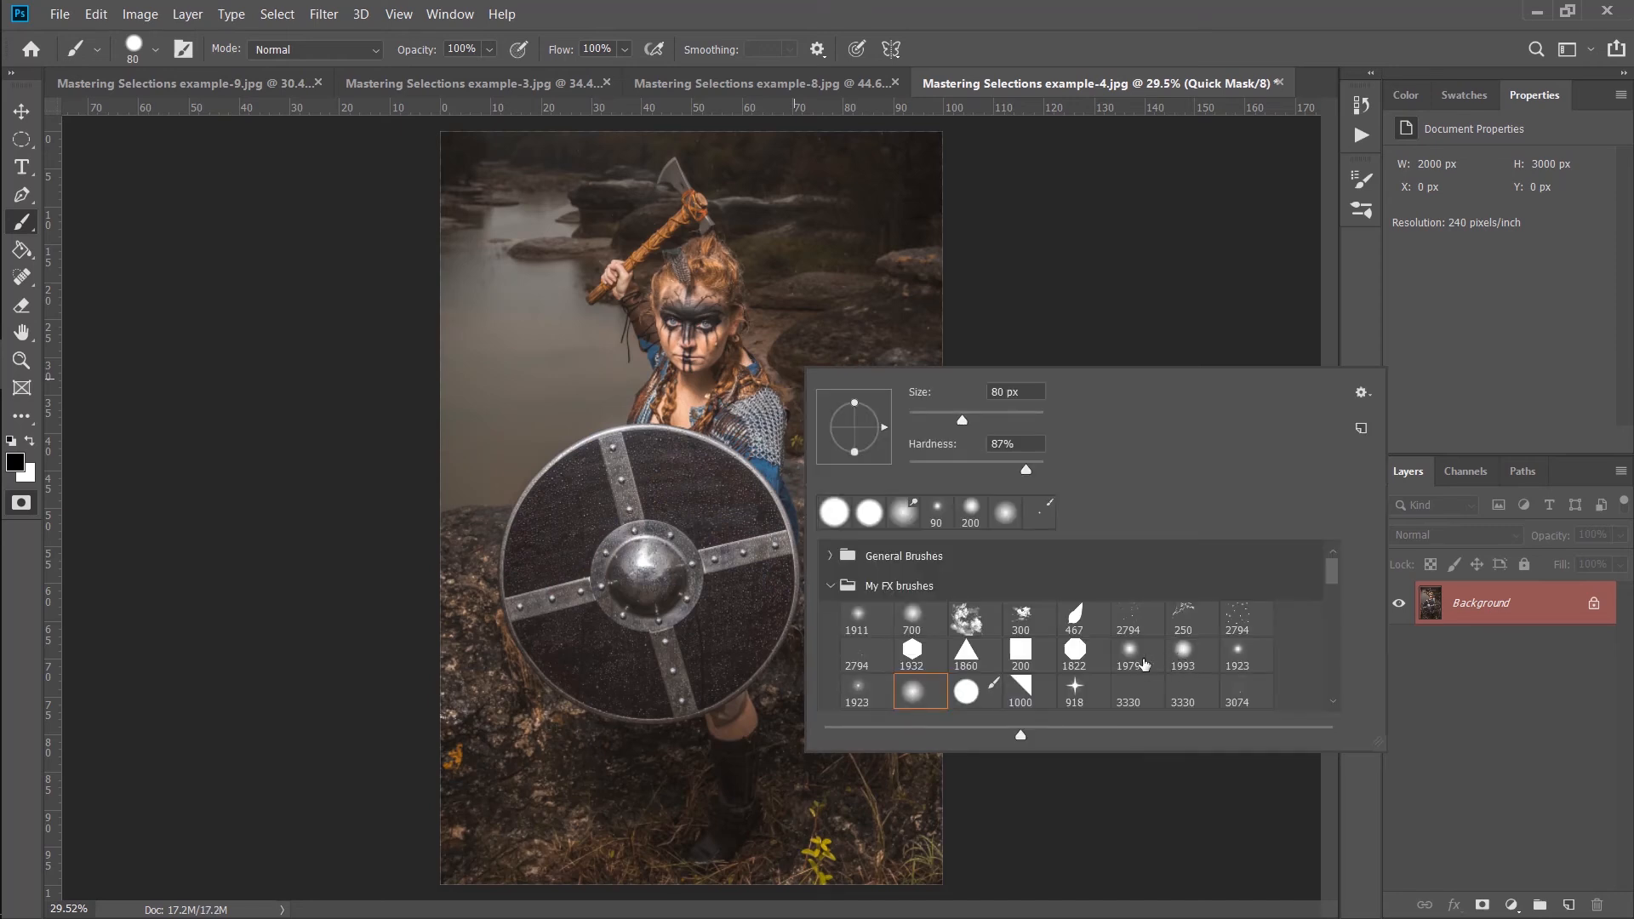
pyautogui.click(1132, 652)
pyautogui.click(919, 696)
pyautogui.click(862, 694)
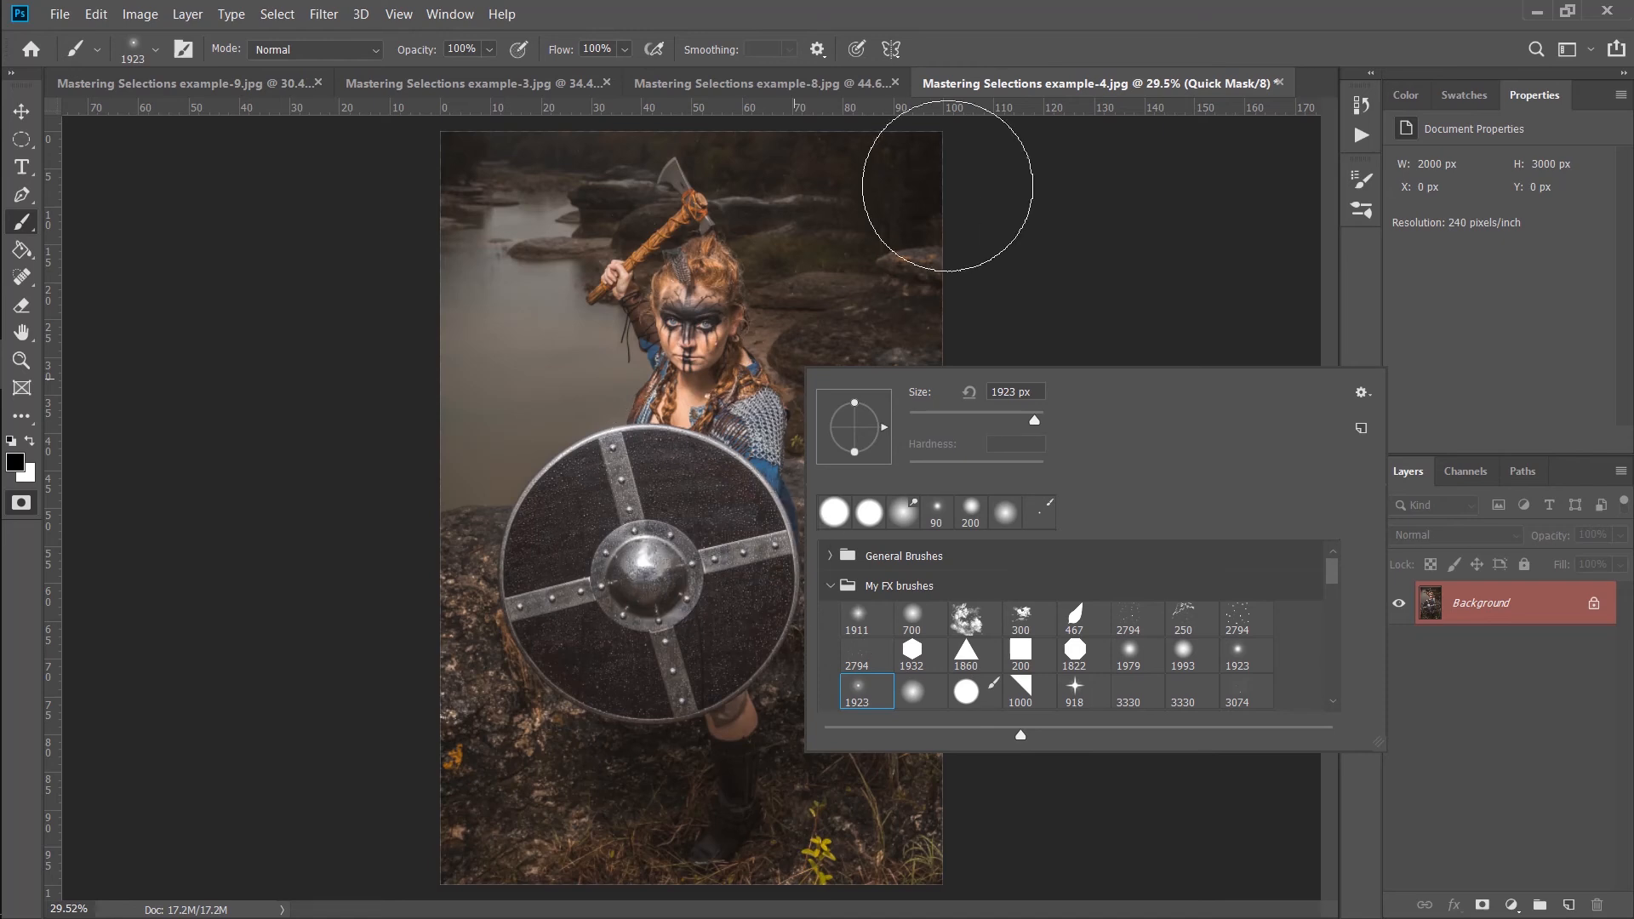
pyautogui.press('Return')
# - Paint the Quick Mask over the whole round shield, reducing the soft brush to 800 px to cover its edges
pyautogui.click(648, 576)
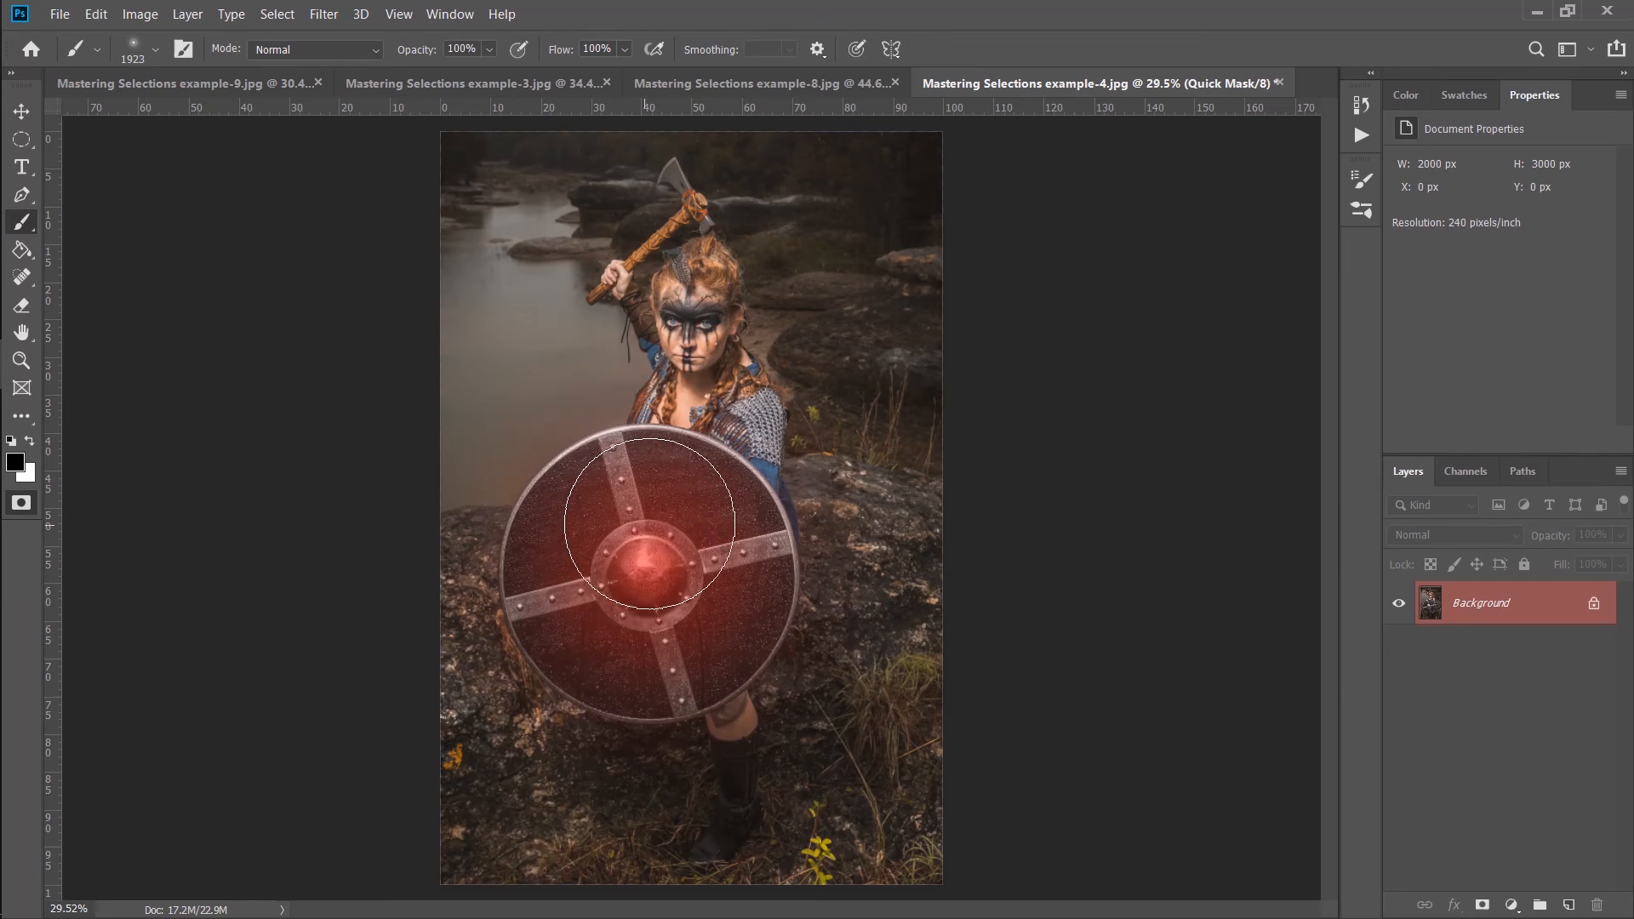
pyautogui.press('[')
pyautogui.press('[')
pyautogui.press('[')
pyautogui.press('[')
pyautogui.press('[')
pyautogui.press('[')
pyautogui.press('[')
pyautogui.press('[')
pyautogui.press('[')
pyautogui.press('[')
pyautogui.press('[')
pyautogui.moveTo(664, 525)
pyautogui.mouseDown()
pyautogui.moveTo(654, 613)
pyautogui.moveTo(611, 521)
pyautogui.moveTo(672, 640)
pyautogui.moveTo(592, 521)
pyautogui.moveTo(713, 607)
pyautogui.moveTo(606, 522)
pyautogui.moveTo(705, 626)
pyautogui.moveTo(603, 535)
pyautogui.moveTo(659, 652)
pyautogui.moveTo(652, 505)
pyautogui.moveTo(584, 570)
pyautogui.moveTo(786, 507)
pyautogui.mouseUp()
pyautogui.press('z')
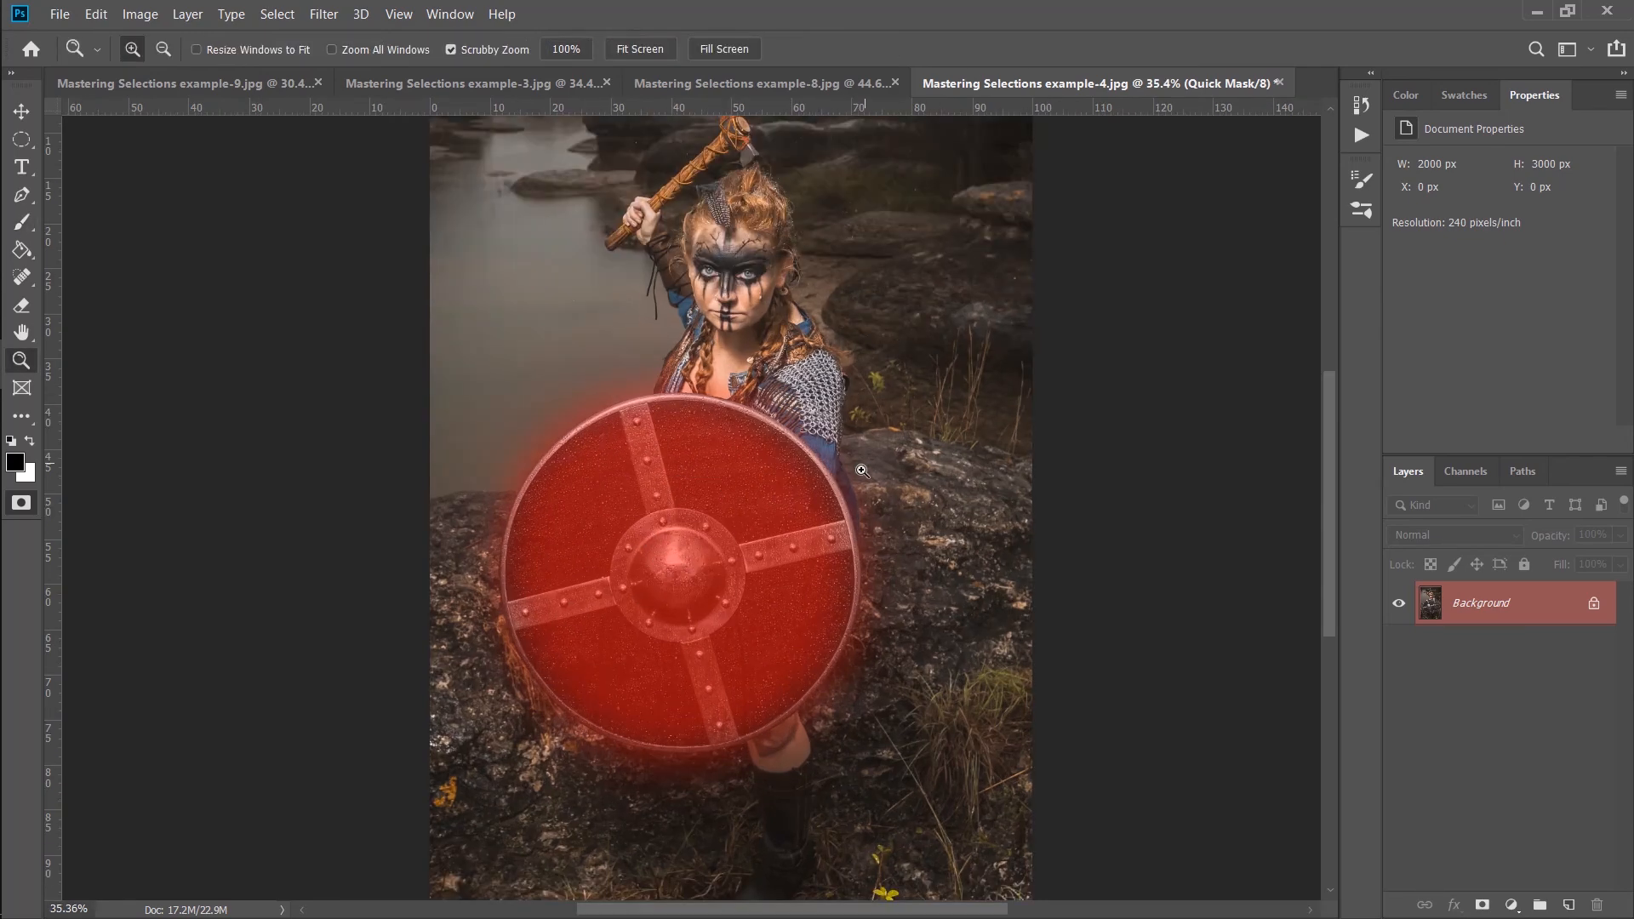
# - Convert the Quick Mask into an inverted selection of the shield and increase the shield's contrast with Curves
pyautogui.press('q')
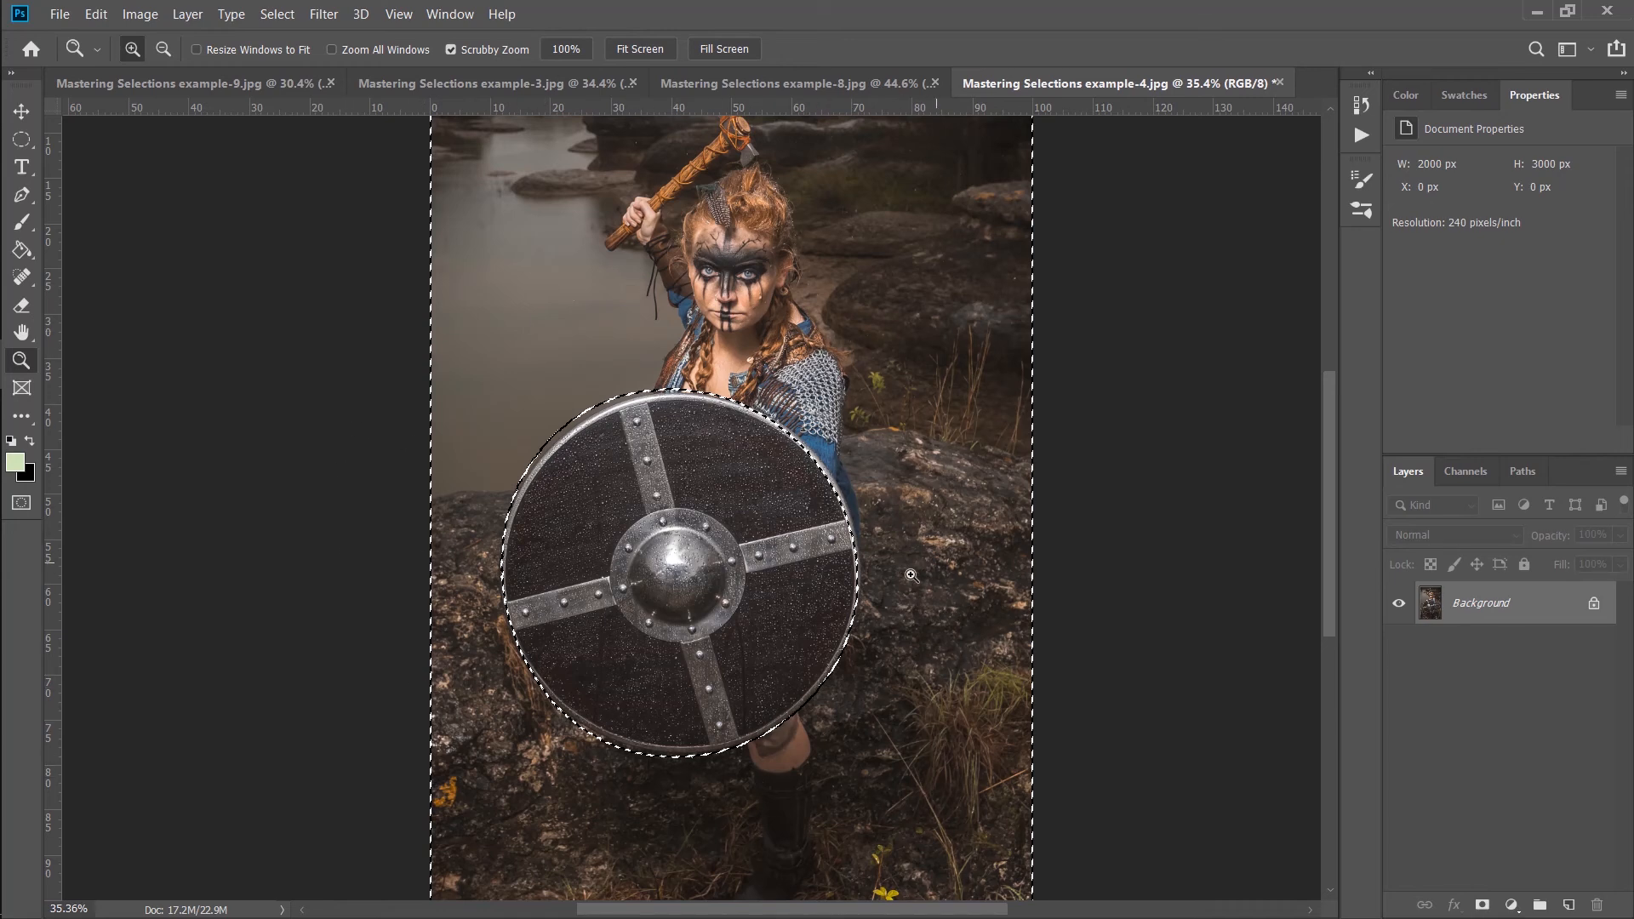
pyautogui.hotkey('ctrl', 'shift', 'i')
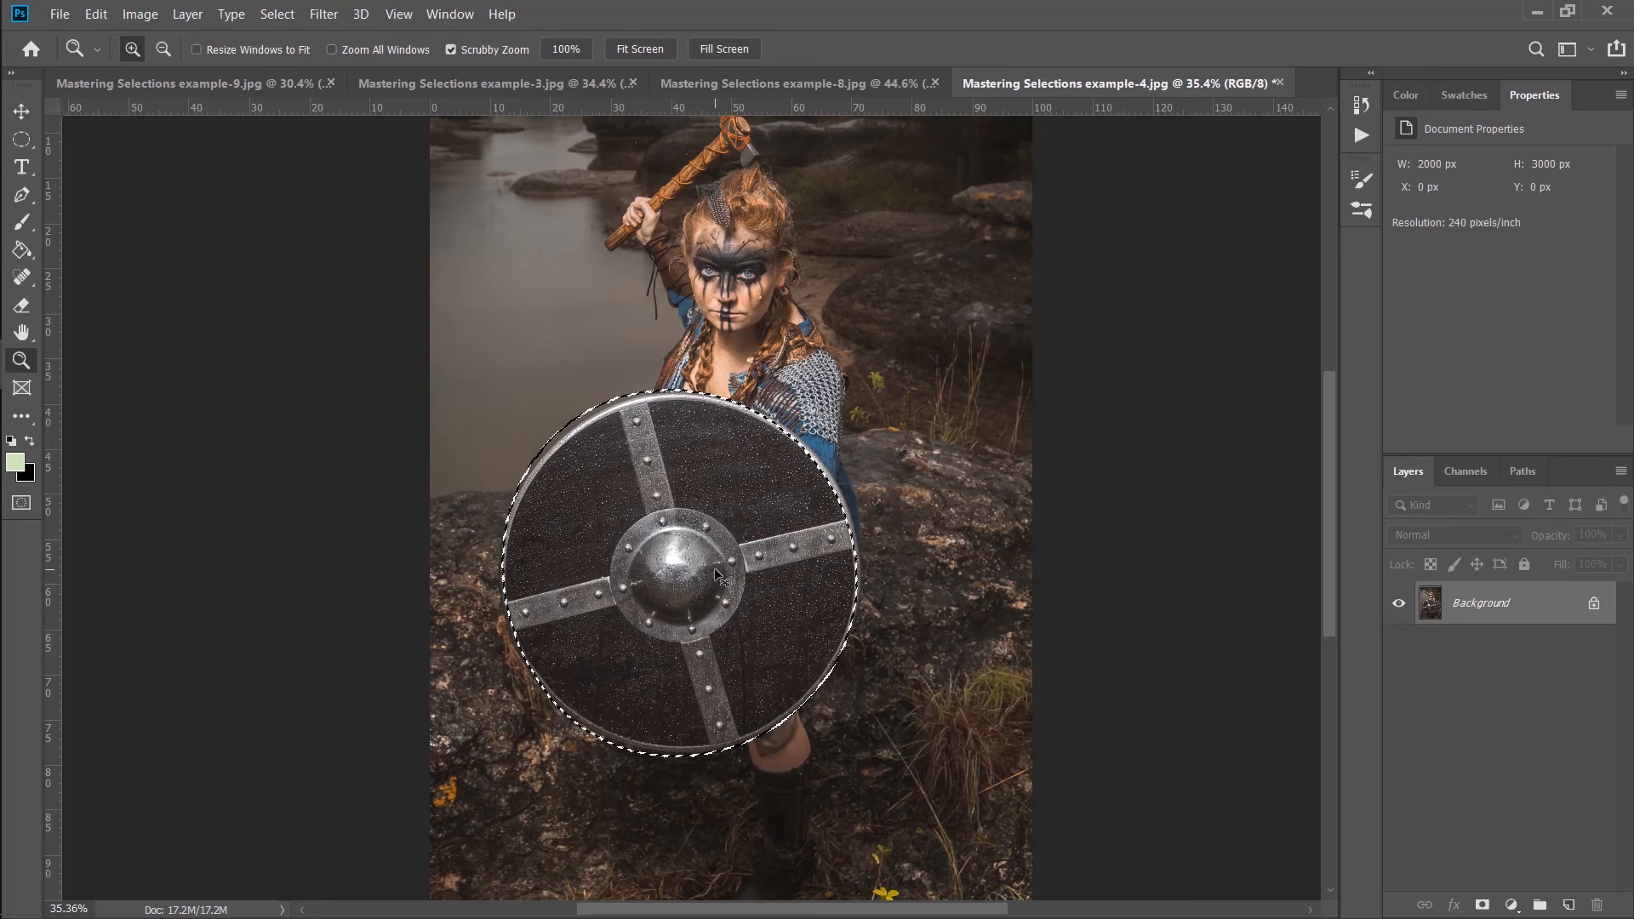
pyautogui.hotkey('ctrl', 'm')
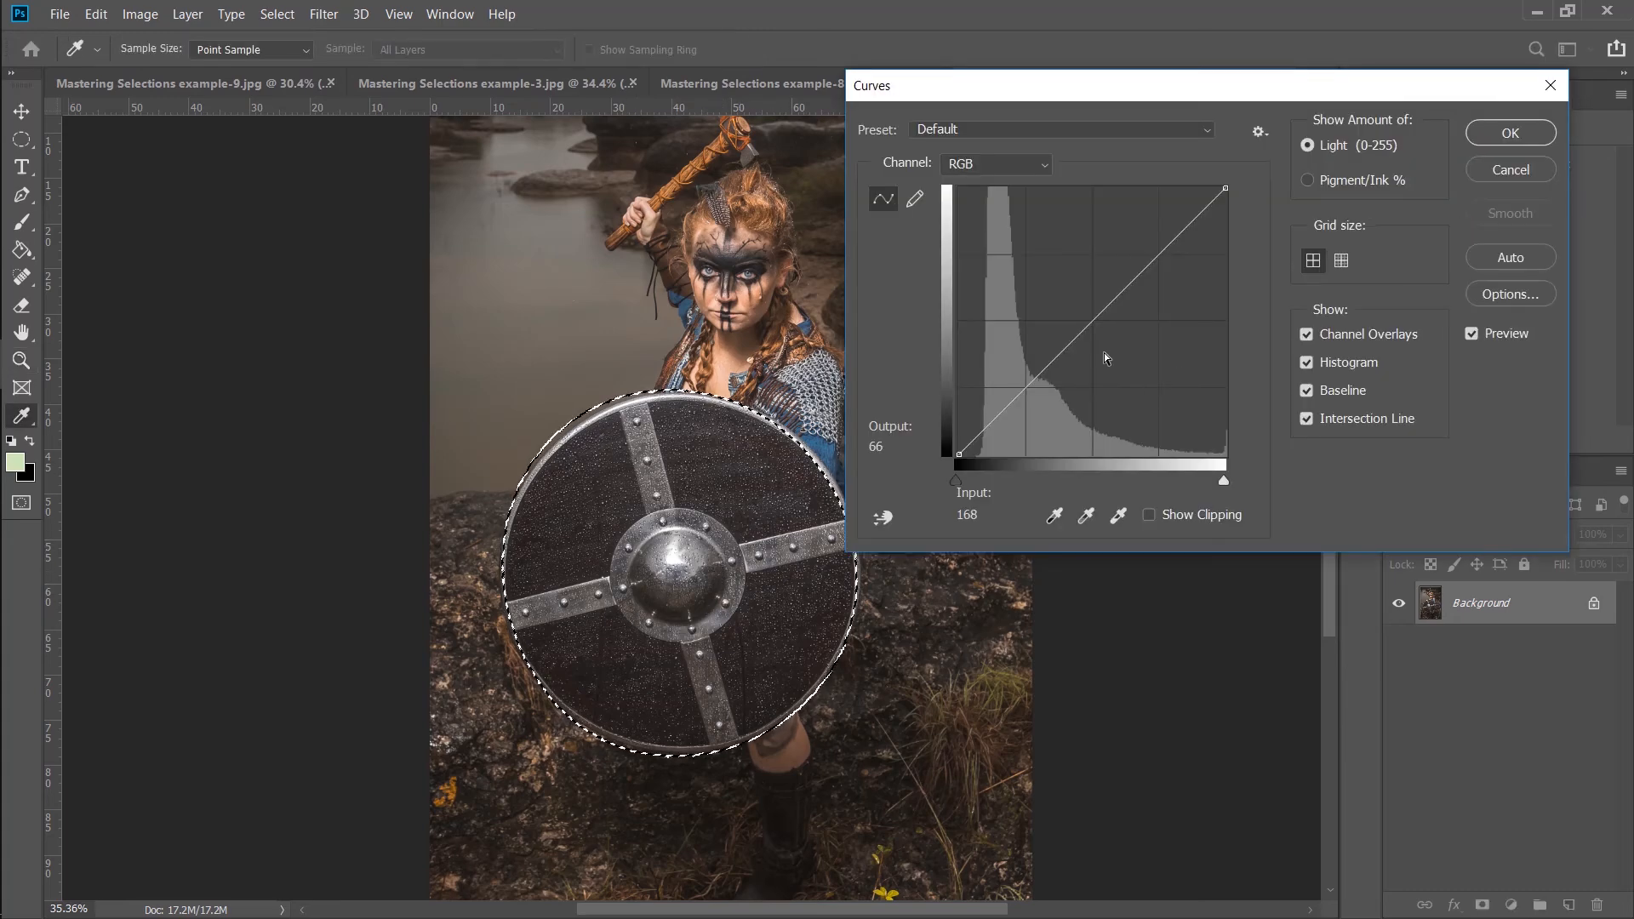
pyautogui.moveTo(1077, 332); pyautogui.dragTo(1106, 308)
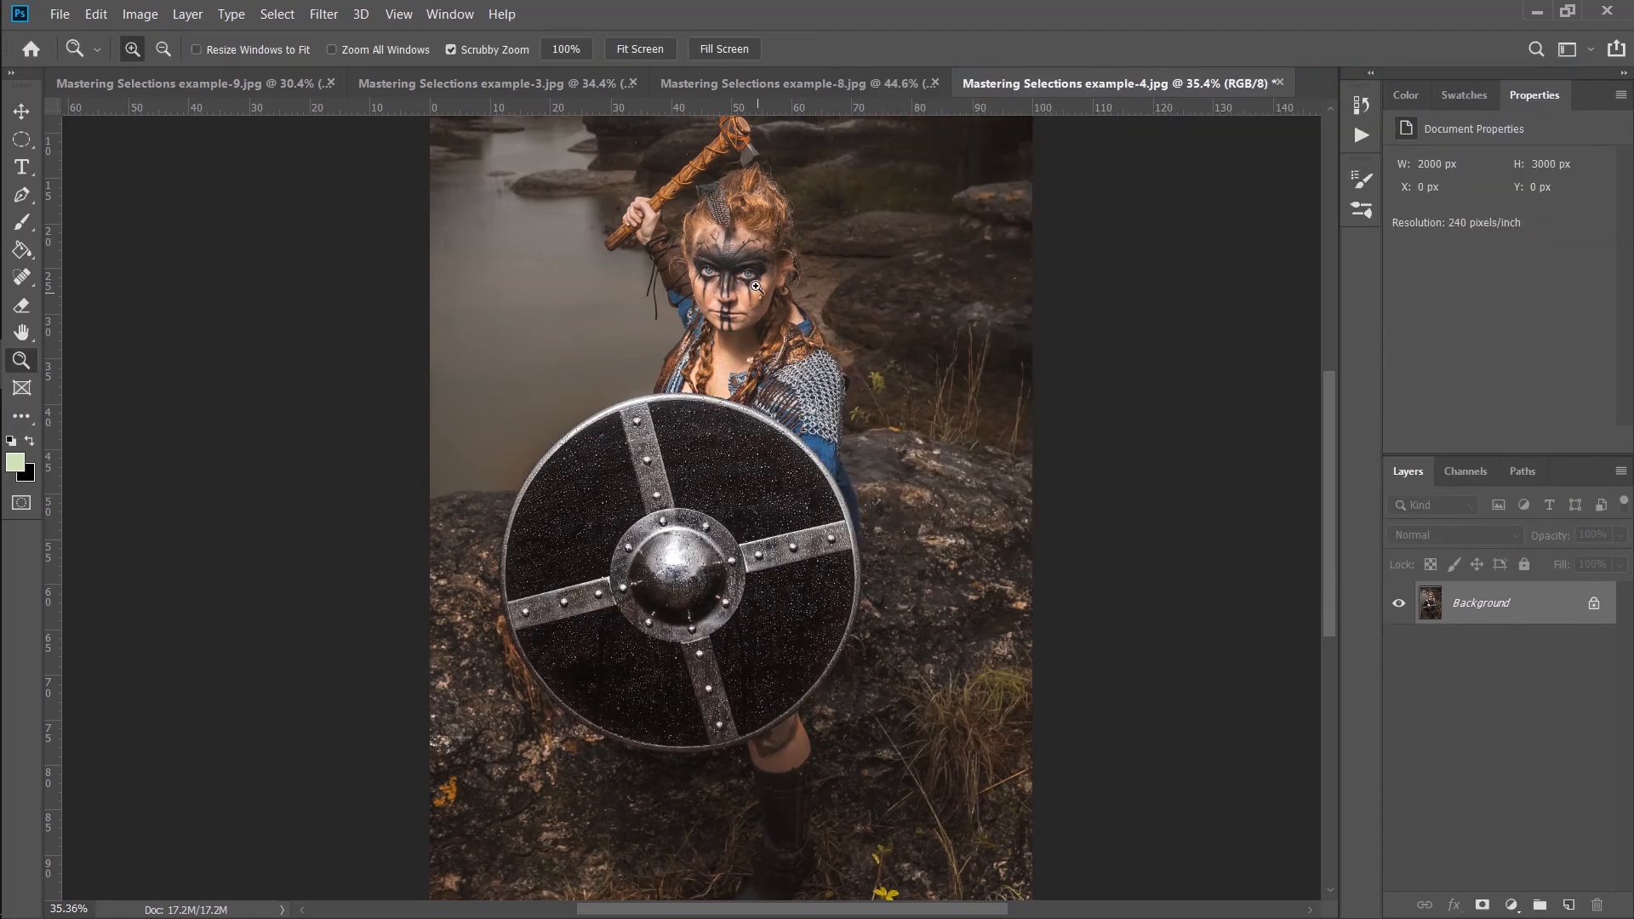
# - Paint a Quick Mask over the woman's face, braids and raised hand with the soft brush and convert it to a selection
pyautogui.press('q')
pyautogui.press('b')
pyautogui.press('d')
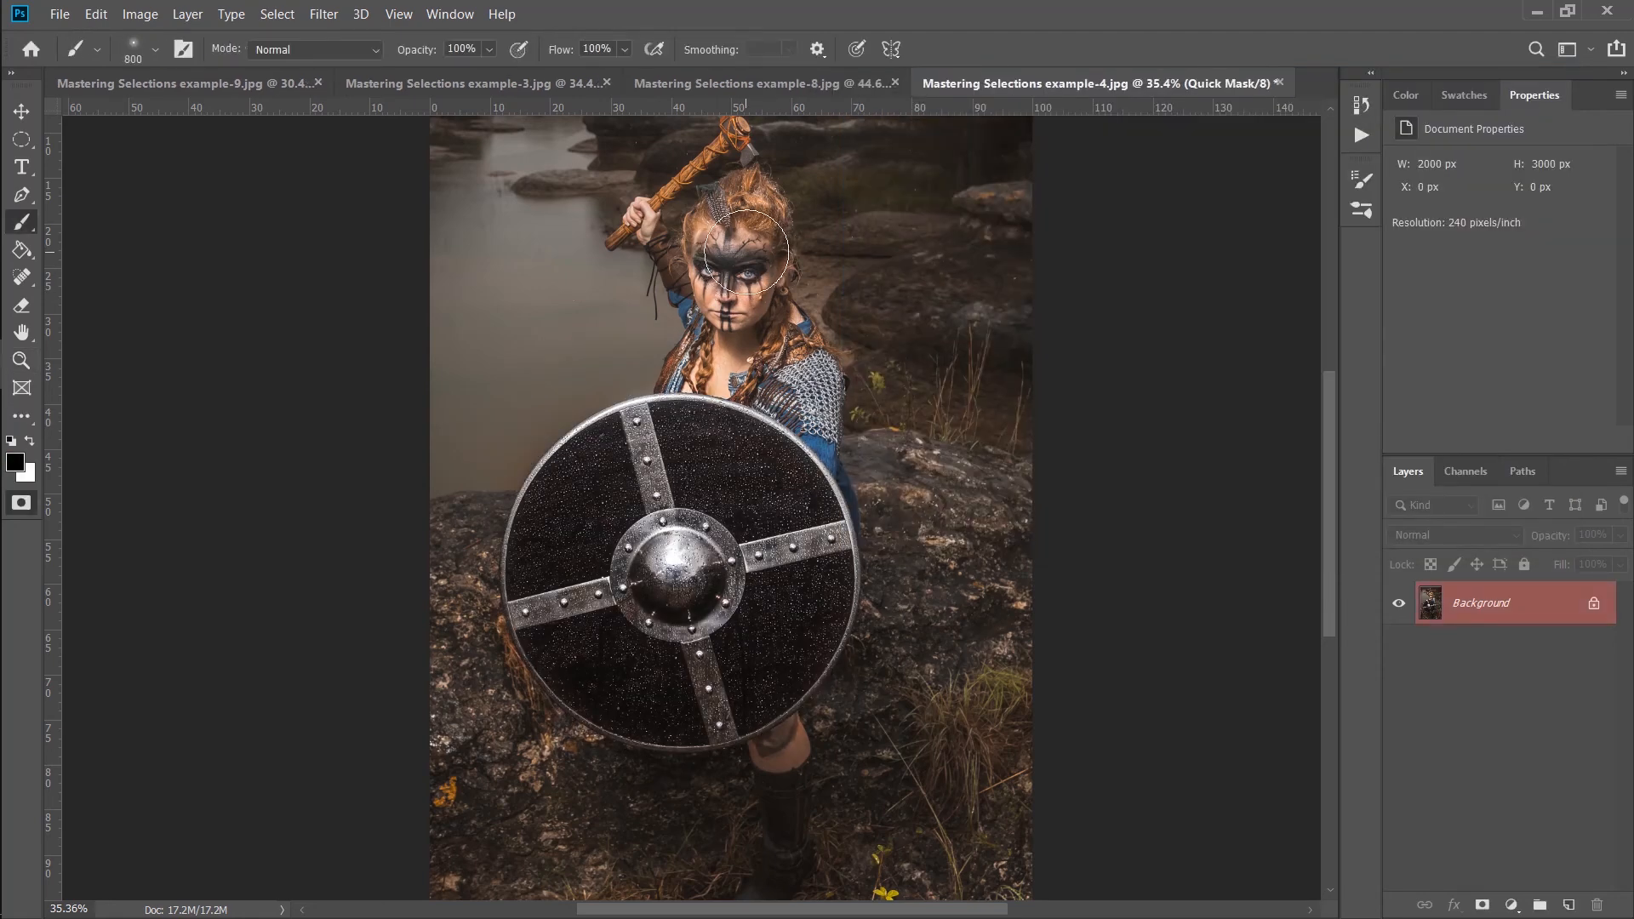
pyautogui.moveTo(738, 255)
pyautogui.mouseDown()
pyautogui.moveTo(728, 296)
pyautogui.moveTo(735, 209)
pyautogui.moveTo(718, 363)
pyautogui.moveTo(736, 230)
pyautogui.moveTo(732, 319)
pyautogui.mouseUp()
pyautogui.moveTo(654, 239)
pyautogui.mouseDown()
pyautogui.moveTo(634, 208)
pyautogui.moveTo(642, 220)
pyautogui.mouseUp()
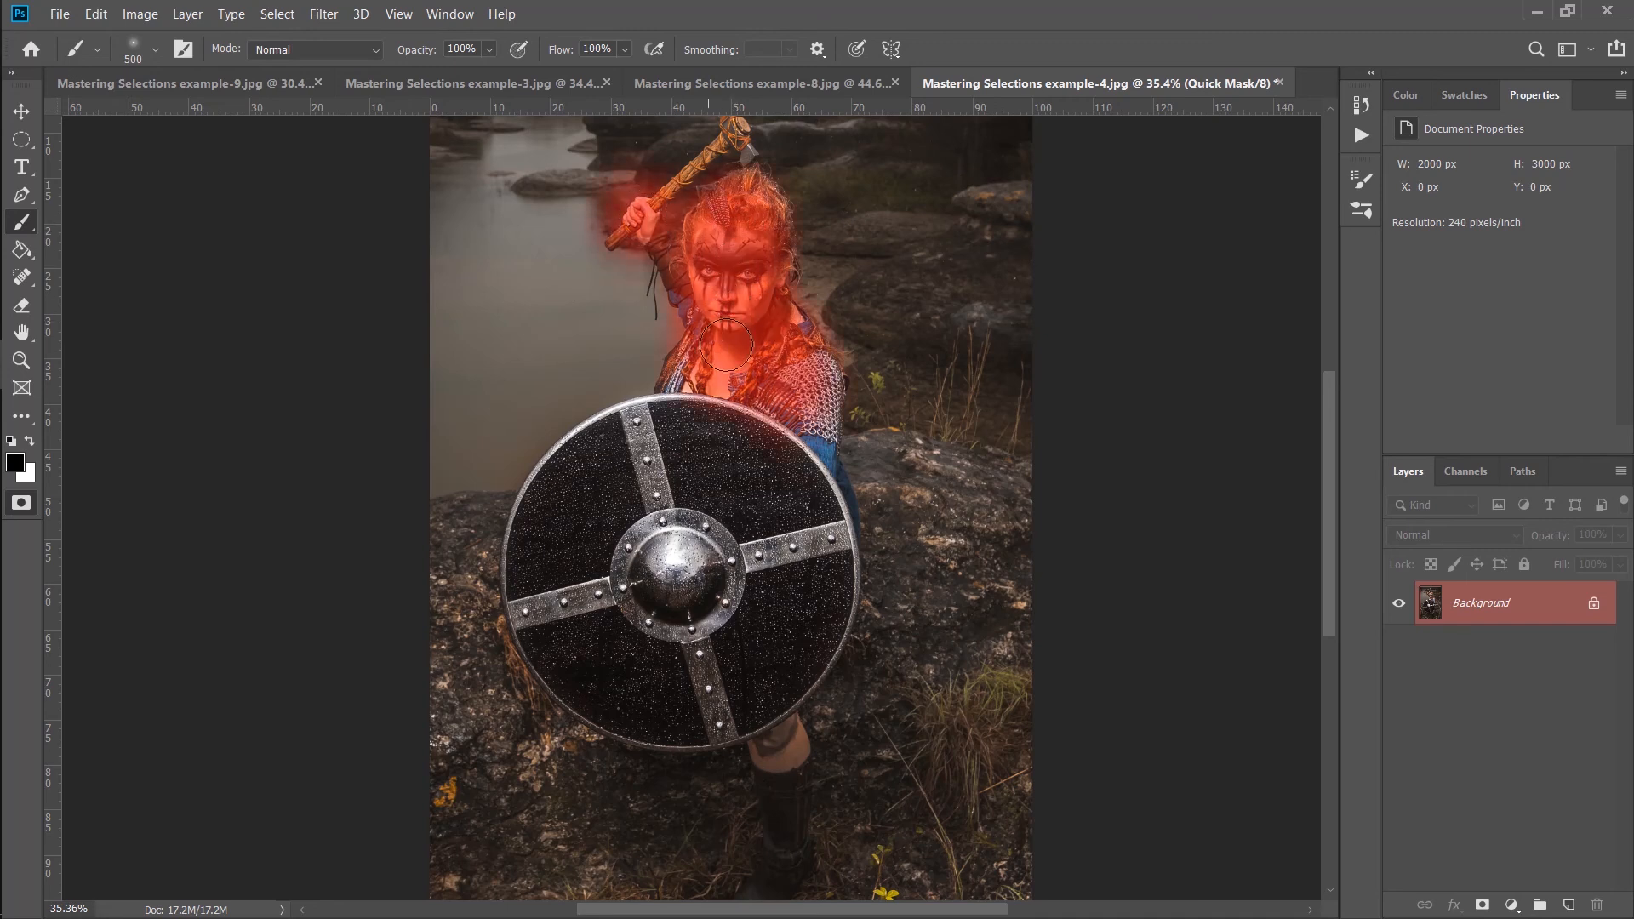
pyautogui.press('q')
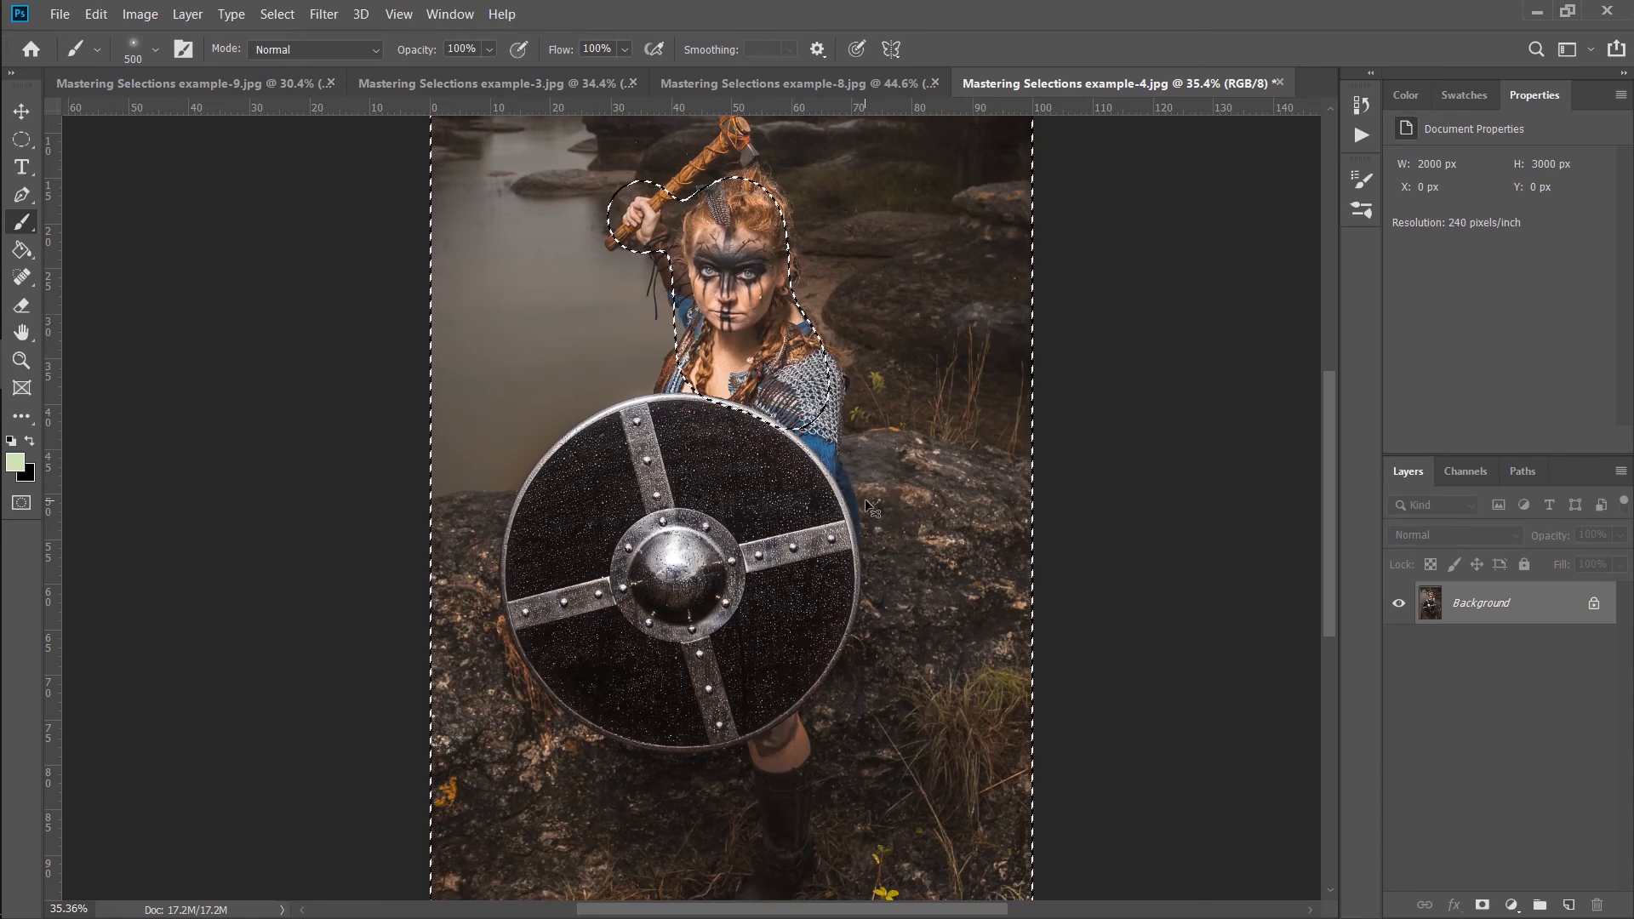
# - Brighten the woman's face and hand with Curves points at Input 77, Output 80 and Input 167, Output 187, and clear the selection
pyautogui.hotkey('ctrl', 'm')
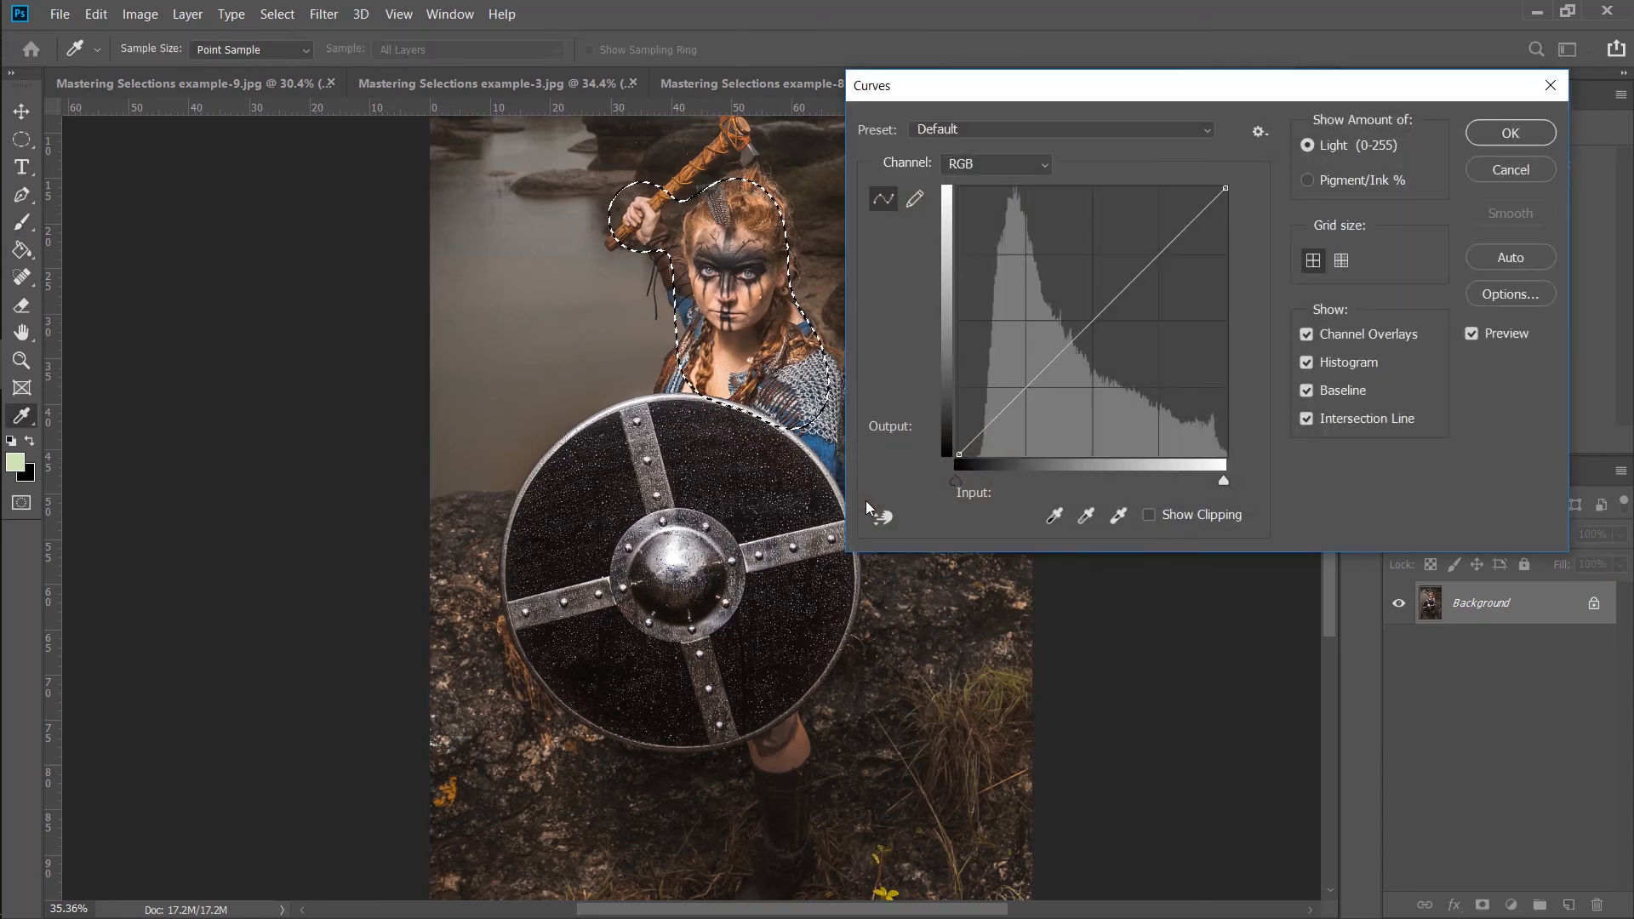
pyautogui.moveTo(1083, 320); pyautogui.dragTo(1126, 258)
pyautogui.moveTo(1040, 357); pyautogui.dragTo(1039, 371)
pyautogui.click(1473, 333)
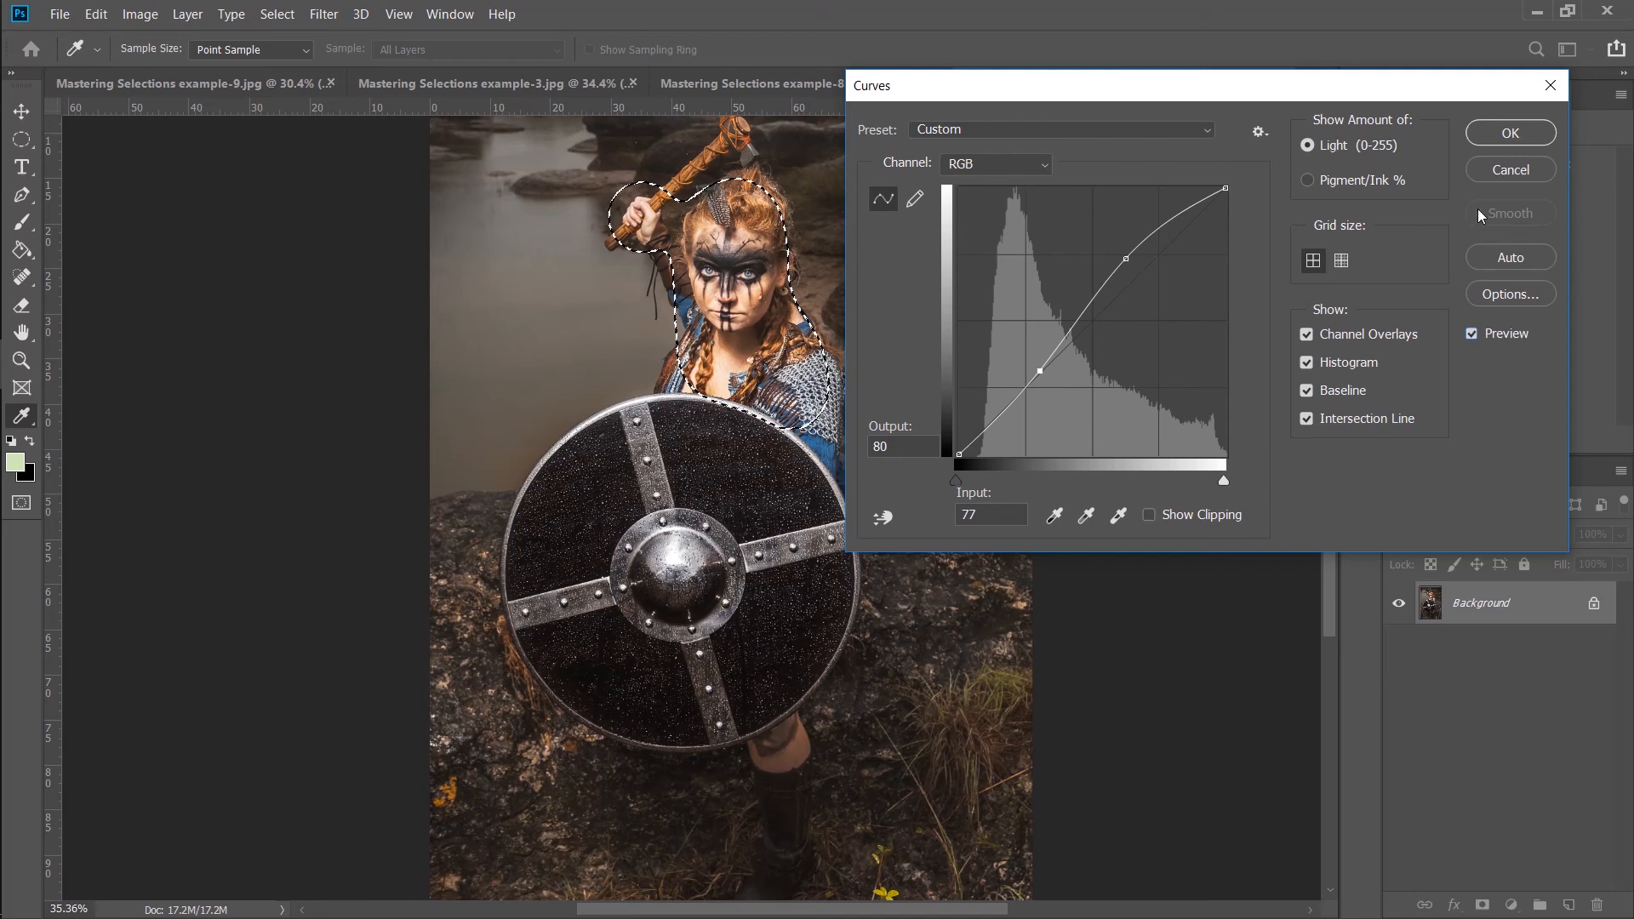
pyautogui.moveTo(1126, 257); pyautogui.dragTo(1134, 257)
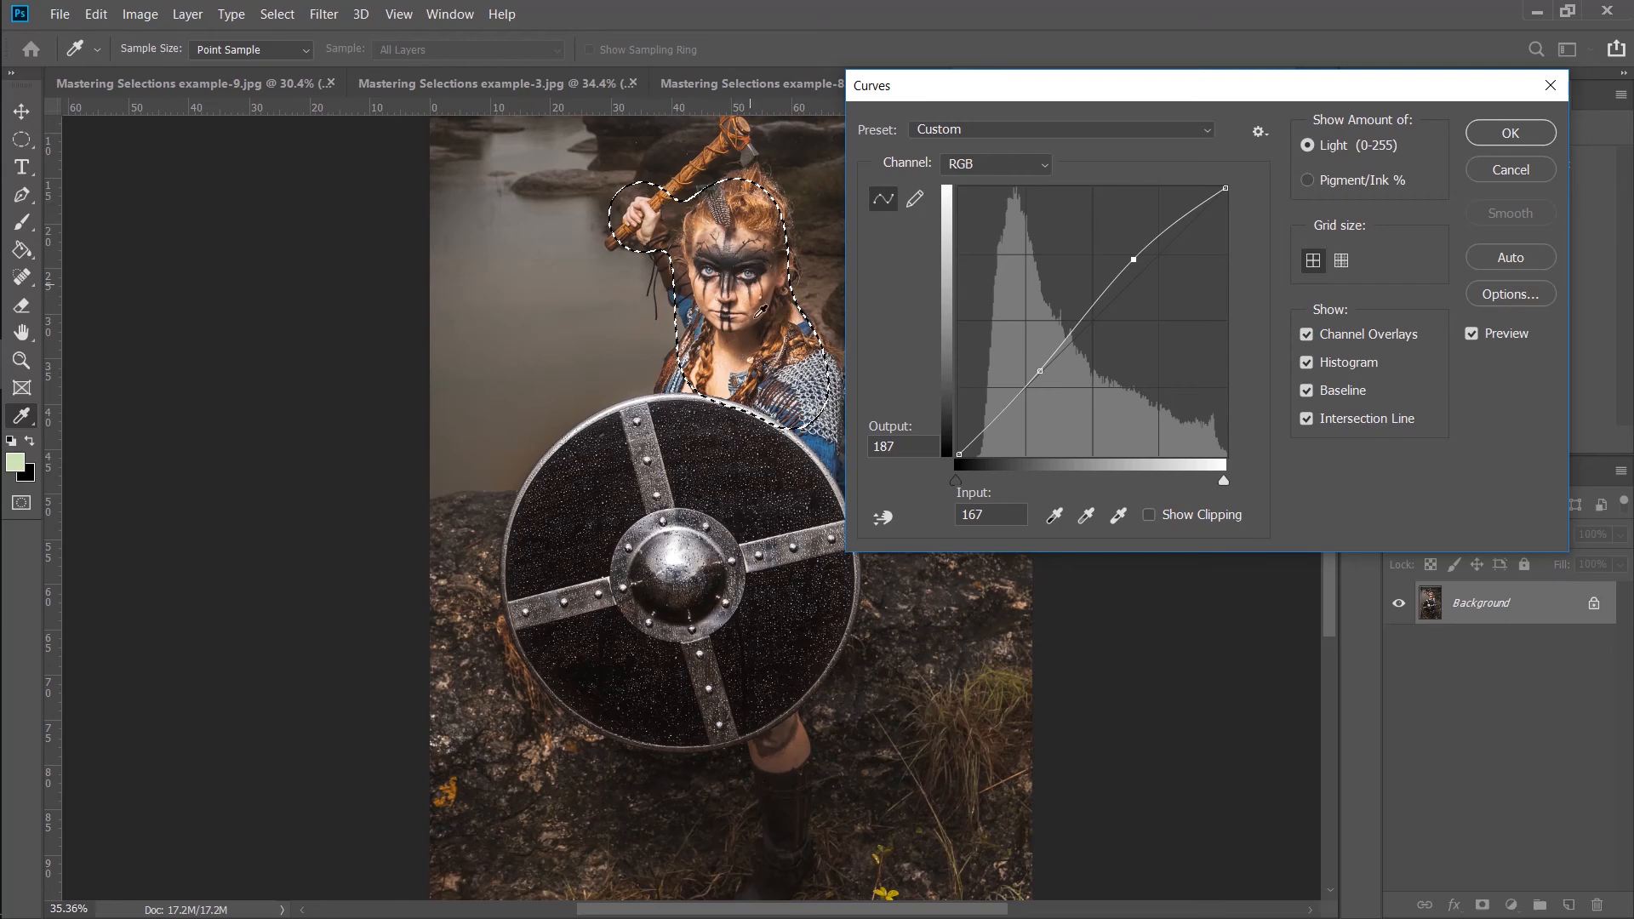
pyautogui.click(1510, 132)
pyautogui.press('b')
pyautogui.hotkey('ctrl', 'd')
pyautogui.press('z')
pyautogui.moveTo(735, 225); pyautogui.dragTo(736, 343)
pyautogui.press('space')
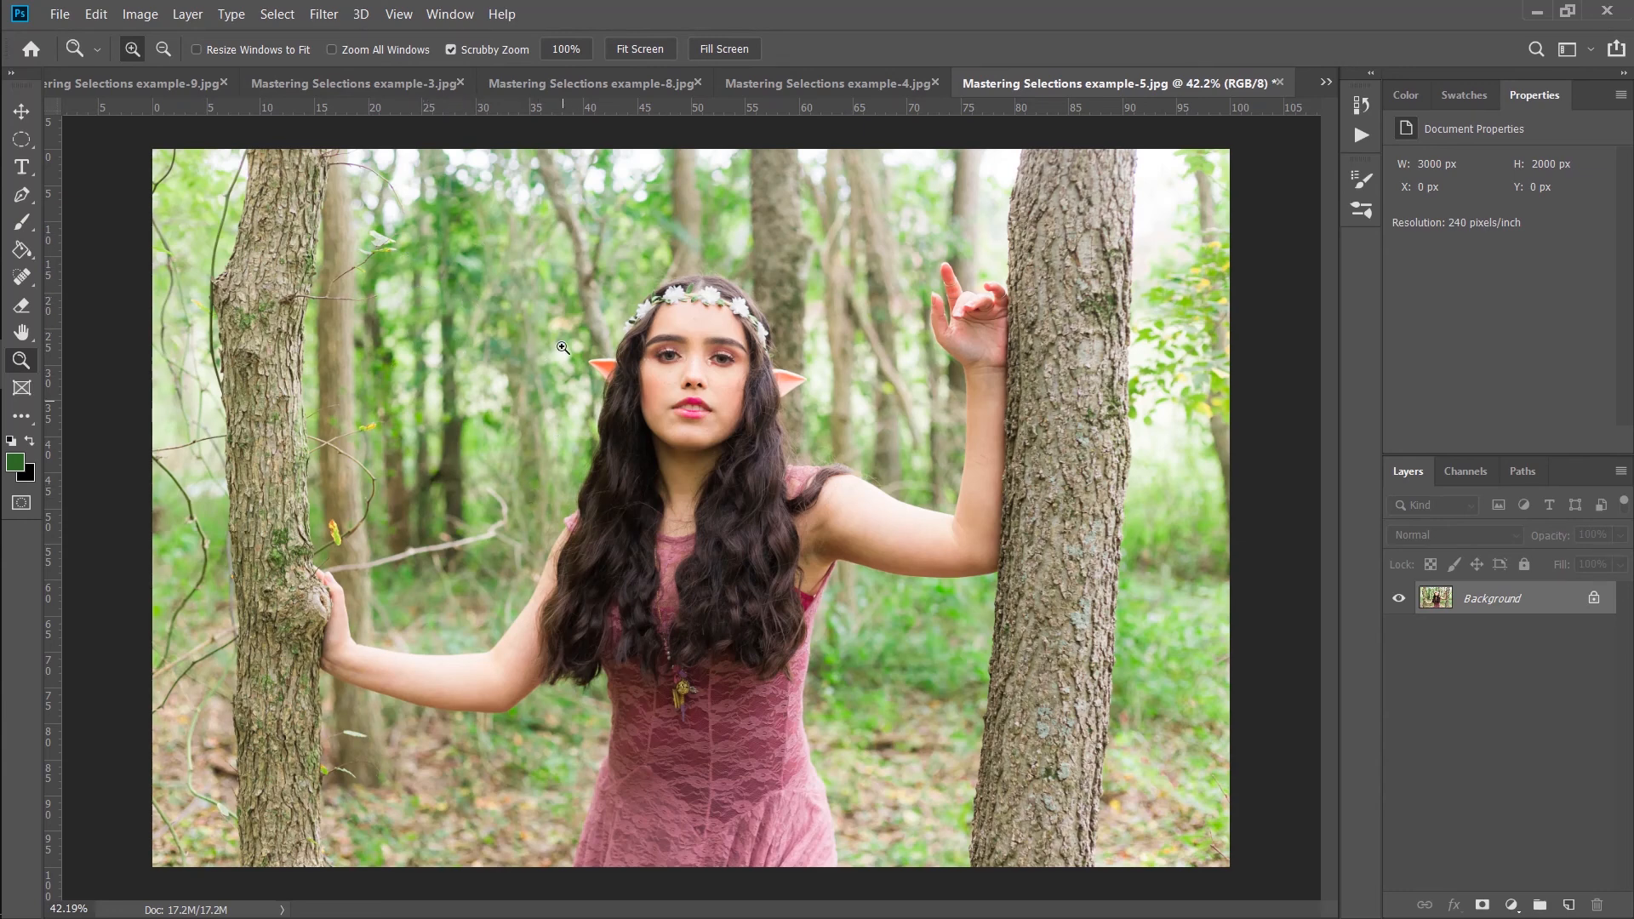
# - Select the forest's greens in example-5 with Color Range, sampling two foliage areas and slightly raising the Fuzziness
pyautogui.click(277, 15)
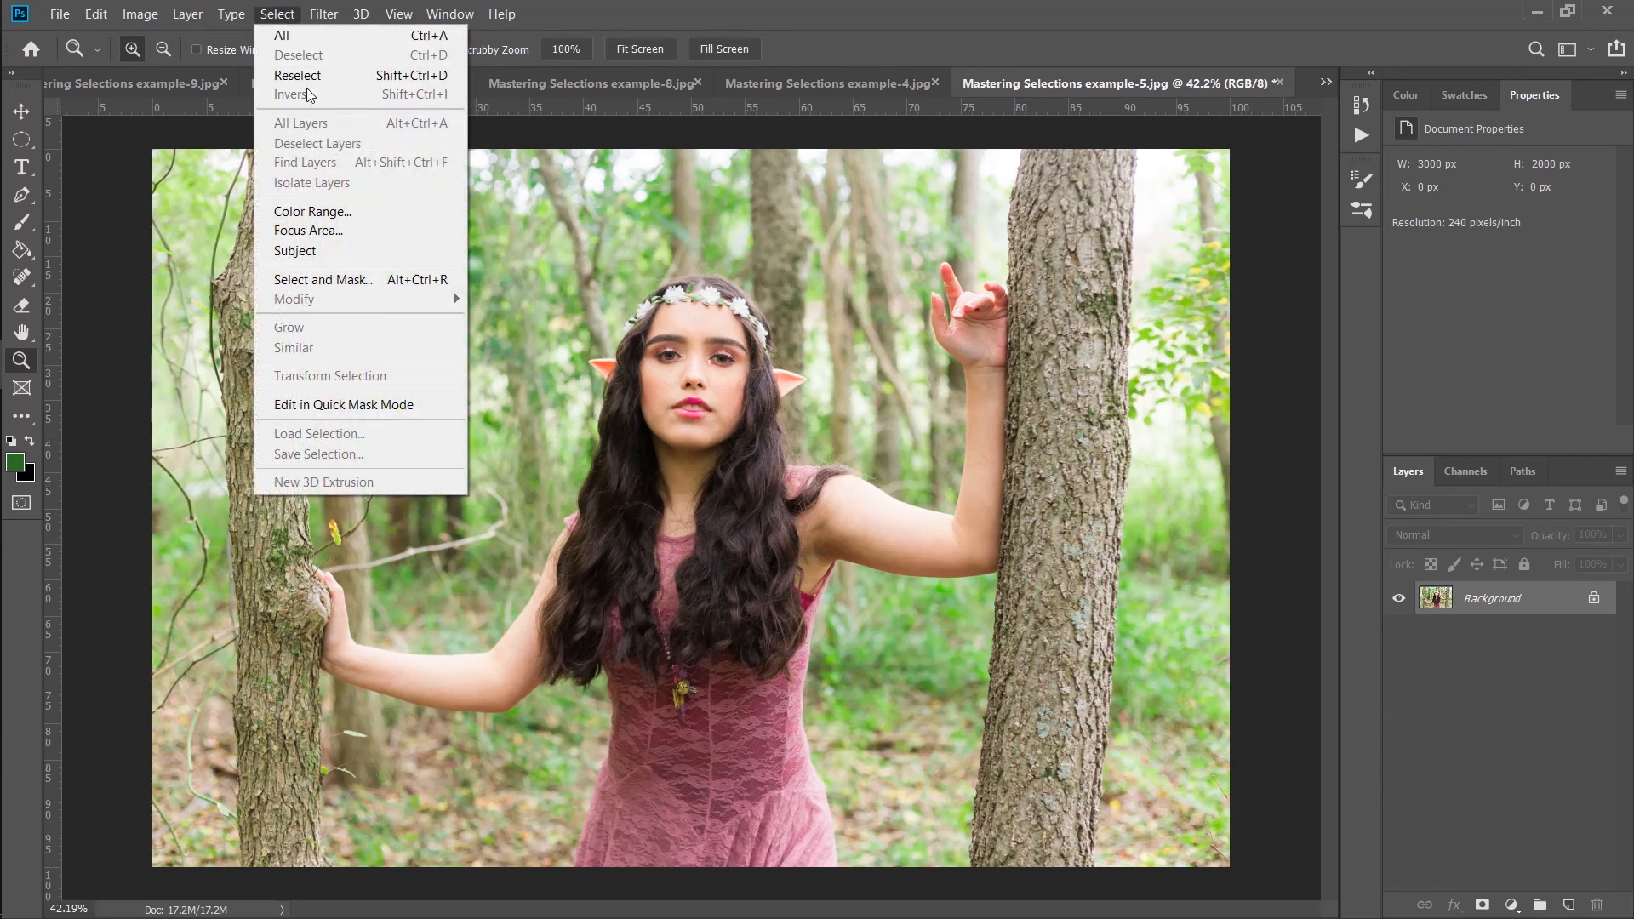
pyautogui.click(324, 210)
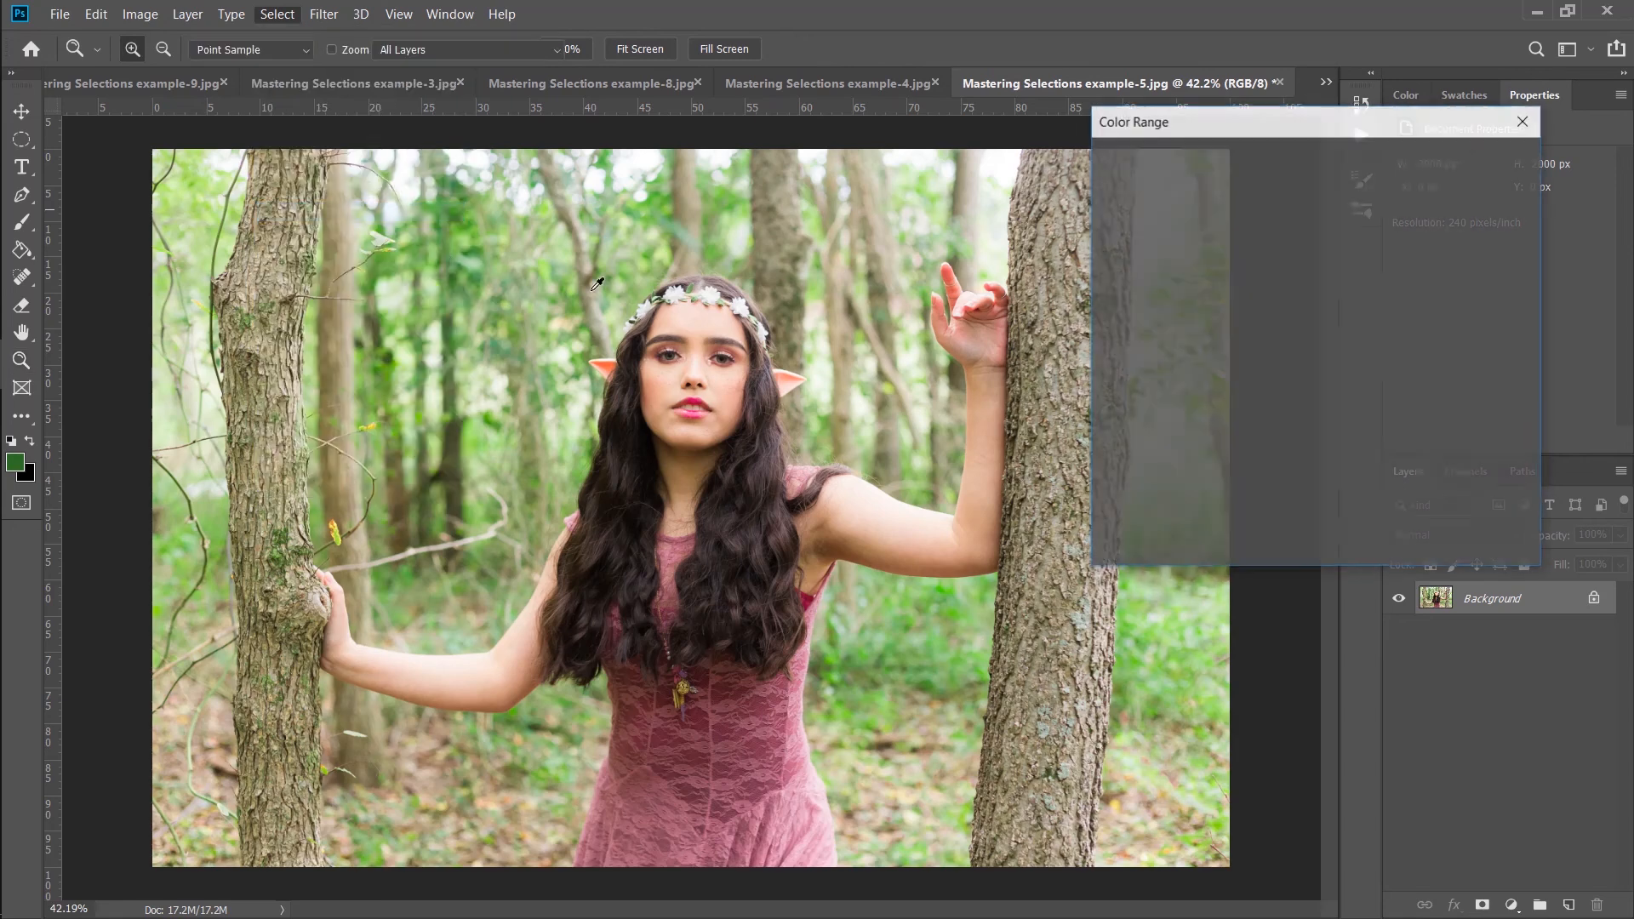
pyautogui.click(467, 225)
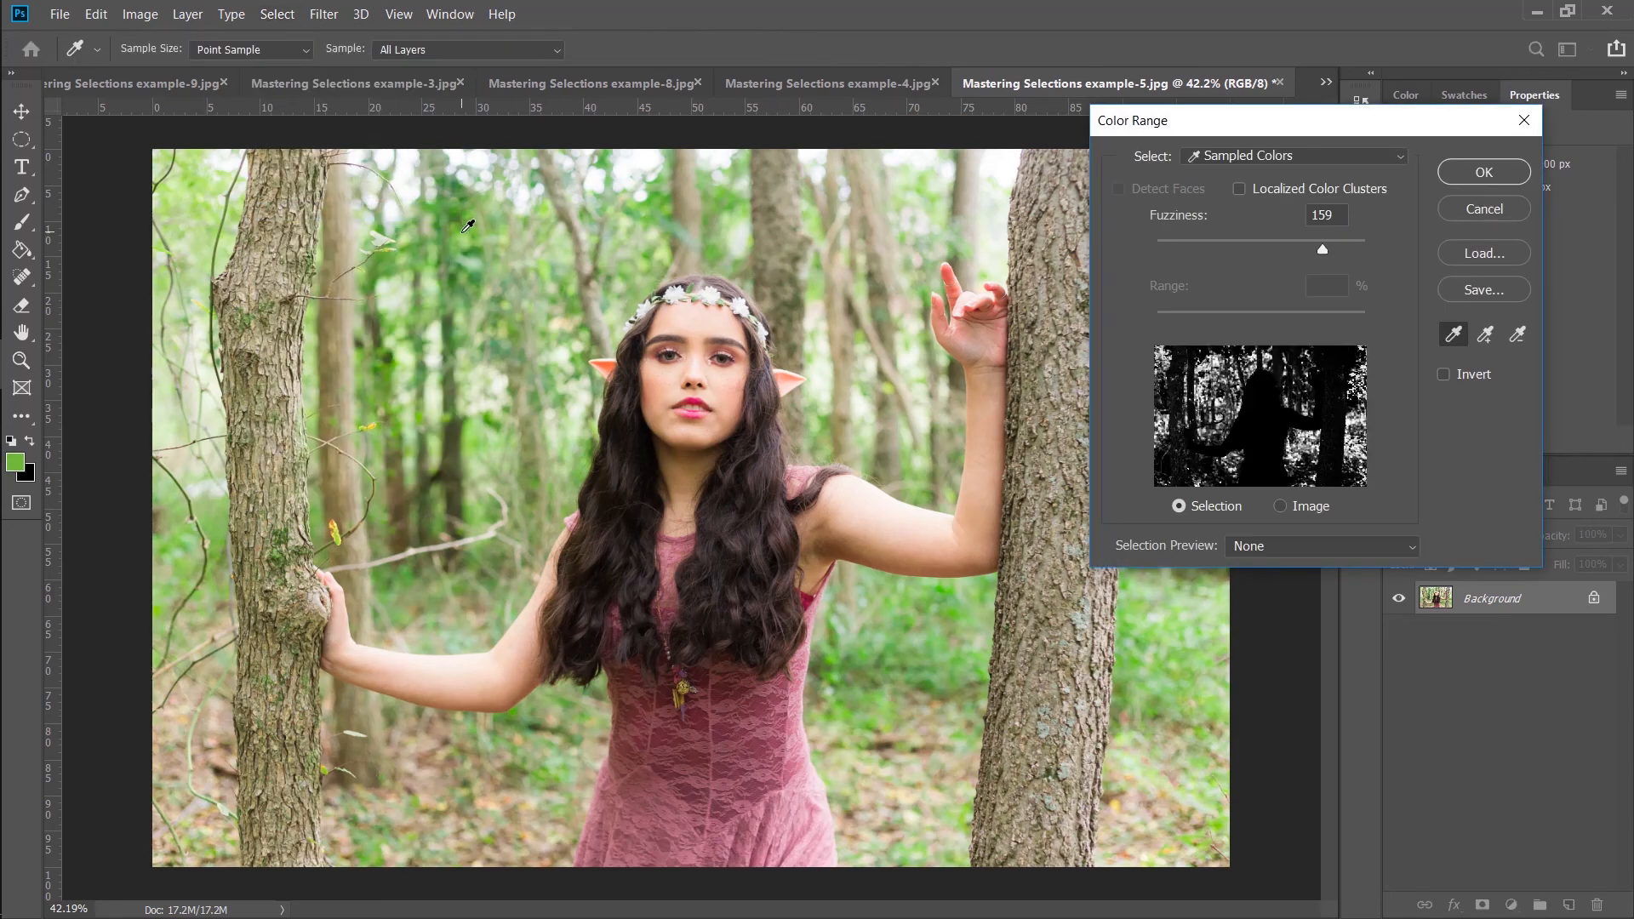
pyautogui.keyDown('shift'); pyautogui.click(397, 382); pyautogui.keyUp('shift')
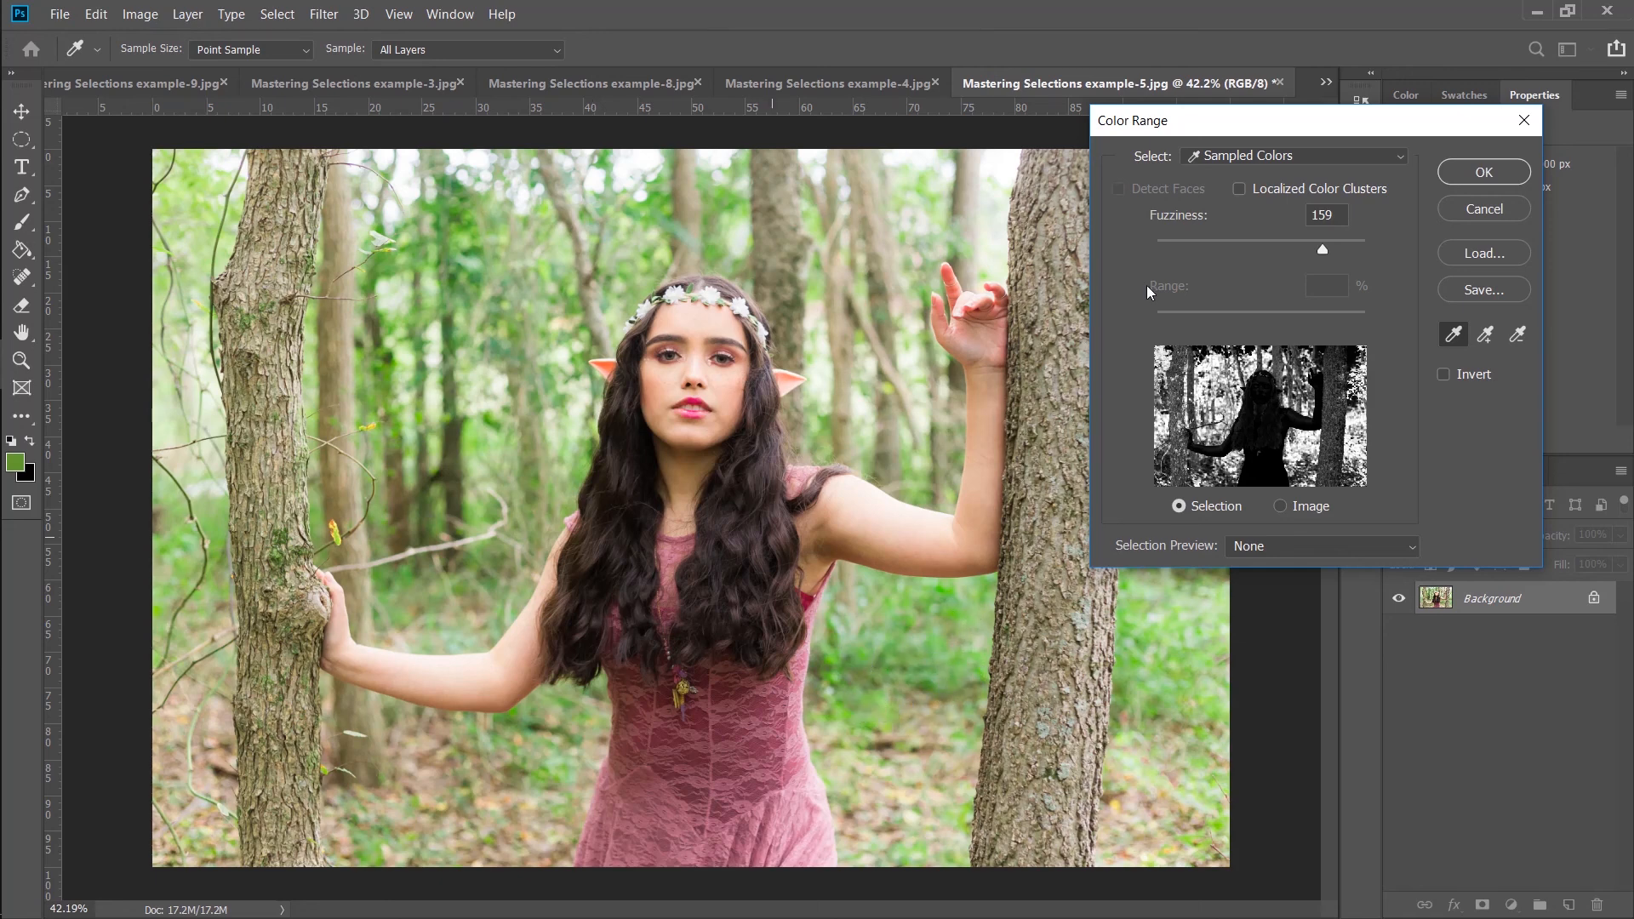
pyautogui.moveTo(1319, 247)
pyautogui.mouseDown()
pyautogui.moveTo(1233, 246)
pyautogui.moveTo(1341, 245)
pyautogui.moveTo(1328, 246)
pyautogui.mouseUp()
pyautogui.click(1453, 173)
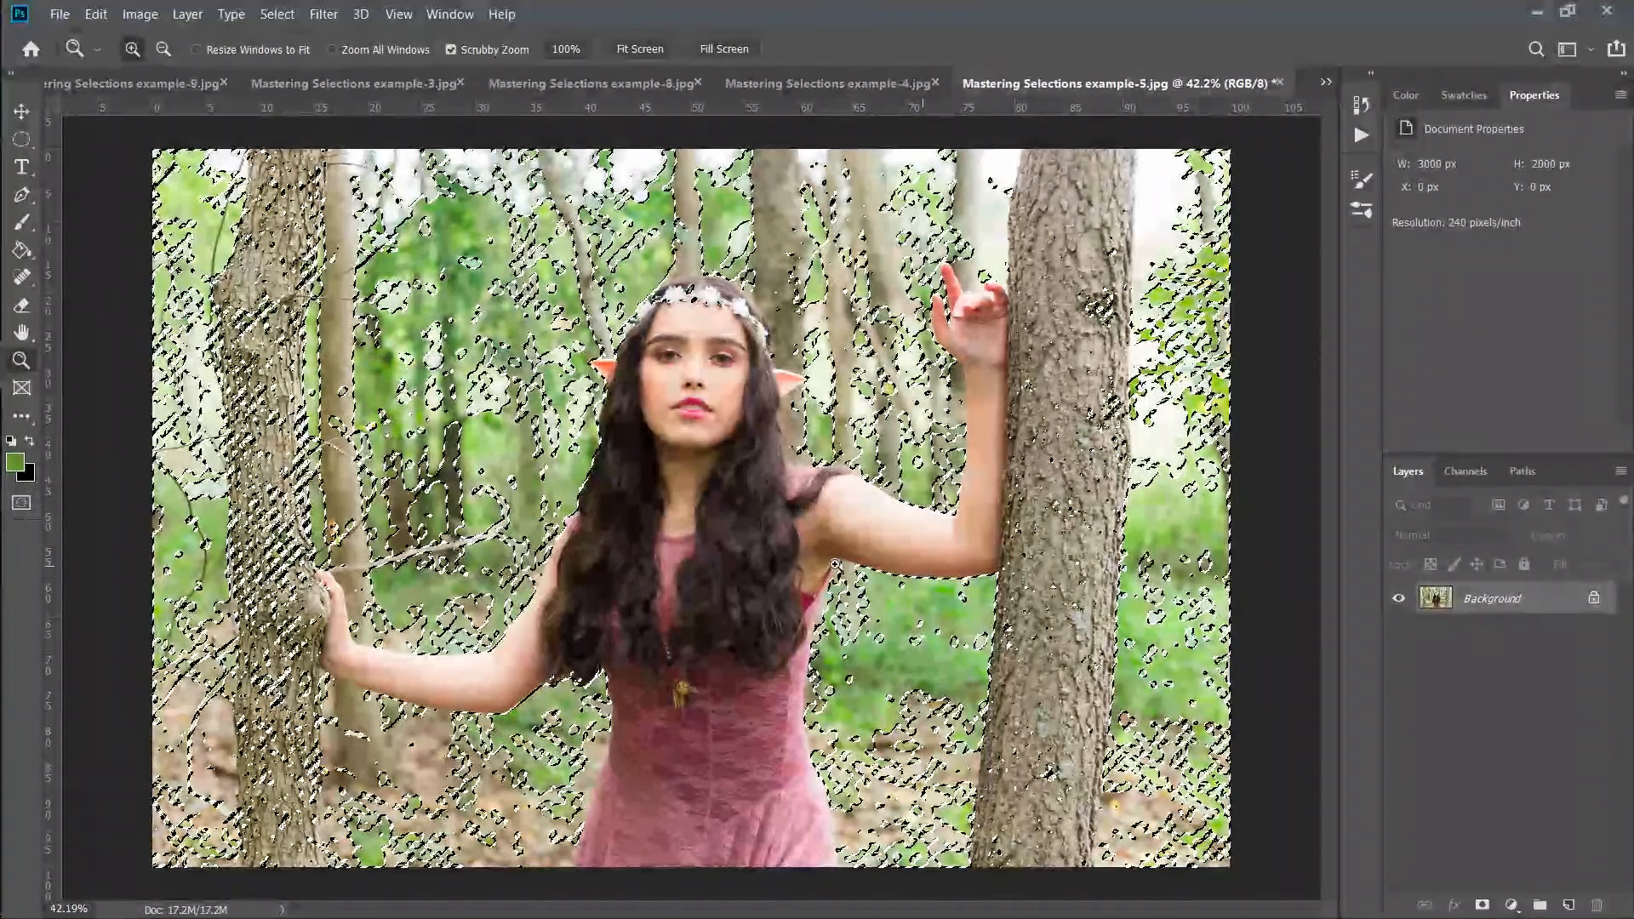
# - Add a Hue/Saturation adjustment layer from the green selection and display its layer mask on the canvas
pyautogui.click(1511, 906)
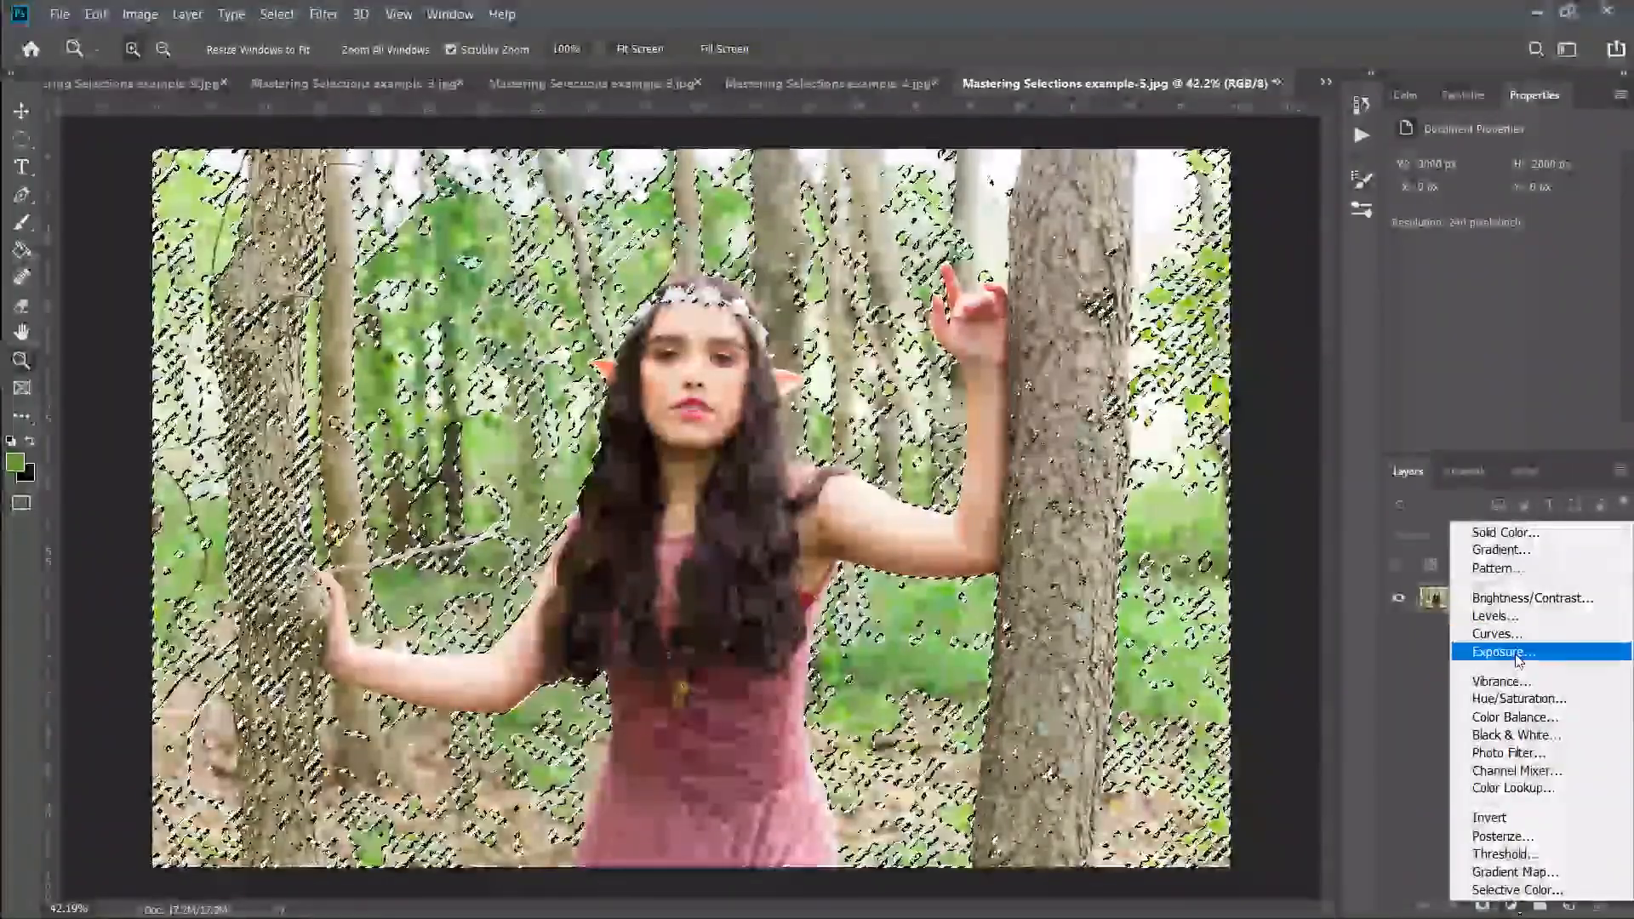
pyautogui.click(1504, 699)
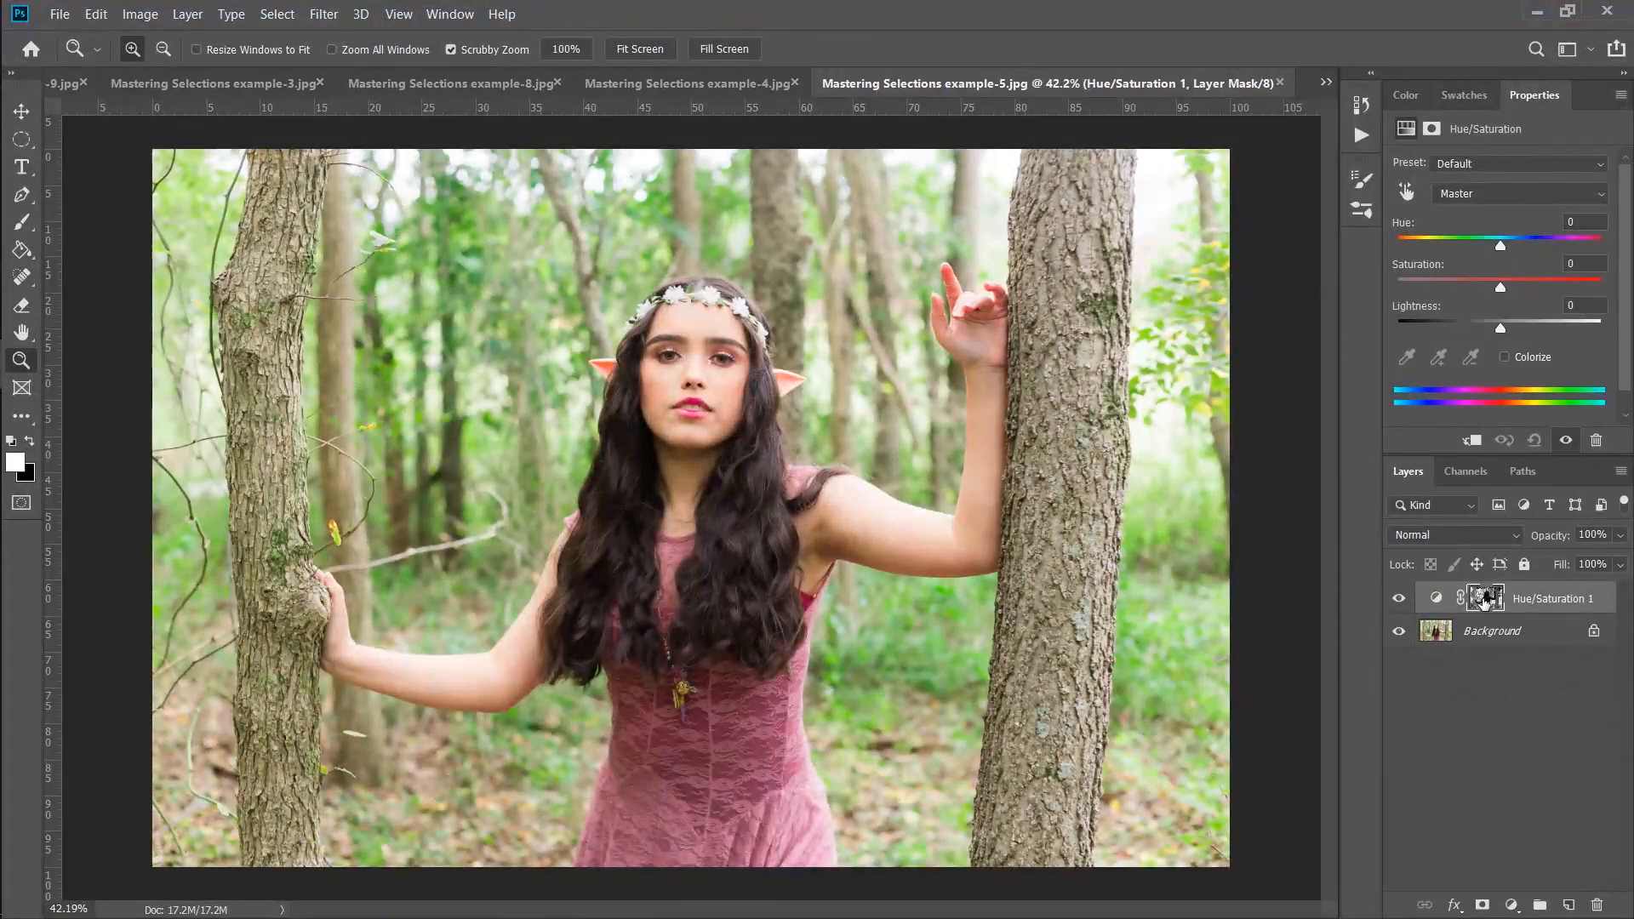
pyautogui.keyDown('alt'); pyautogui.click(1487, 600); pyautogui.keyUp('alt')
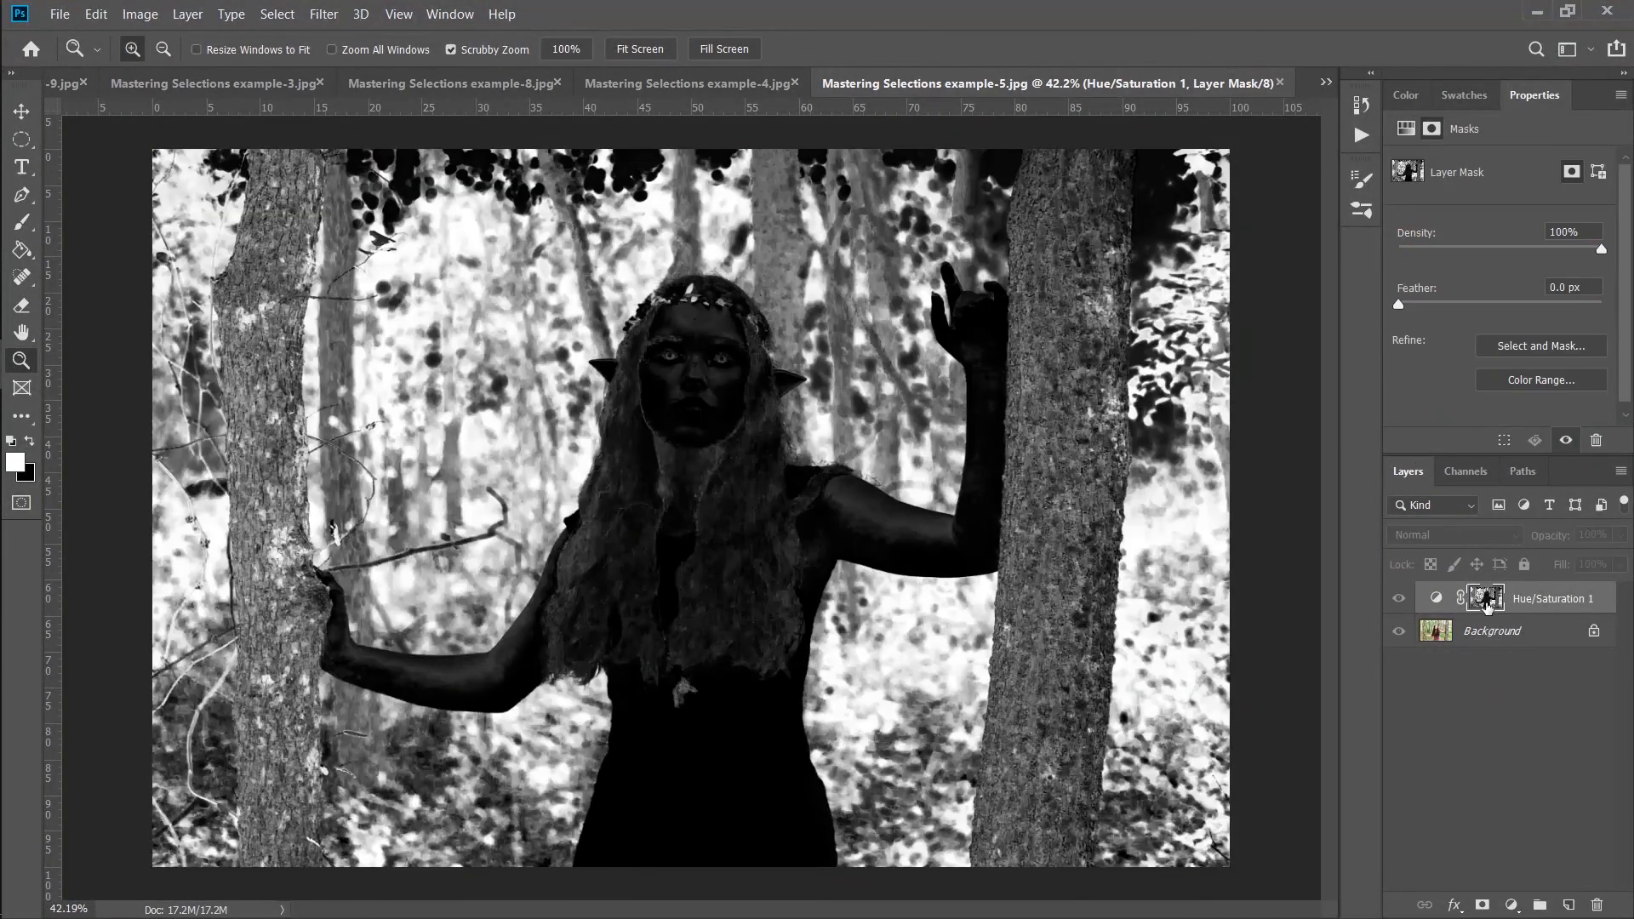
pyautogui.moveTo(700, 368)
pyautogui.mouseDown()
pyautogui.moveTo(766, 376)
pyautogui.moveTo(713, 394)
pyautogui.mouseUp()
pyautogui.hotkey('ctrl', '0')
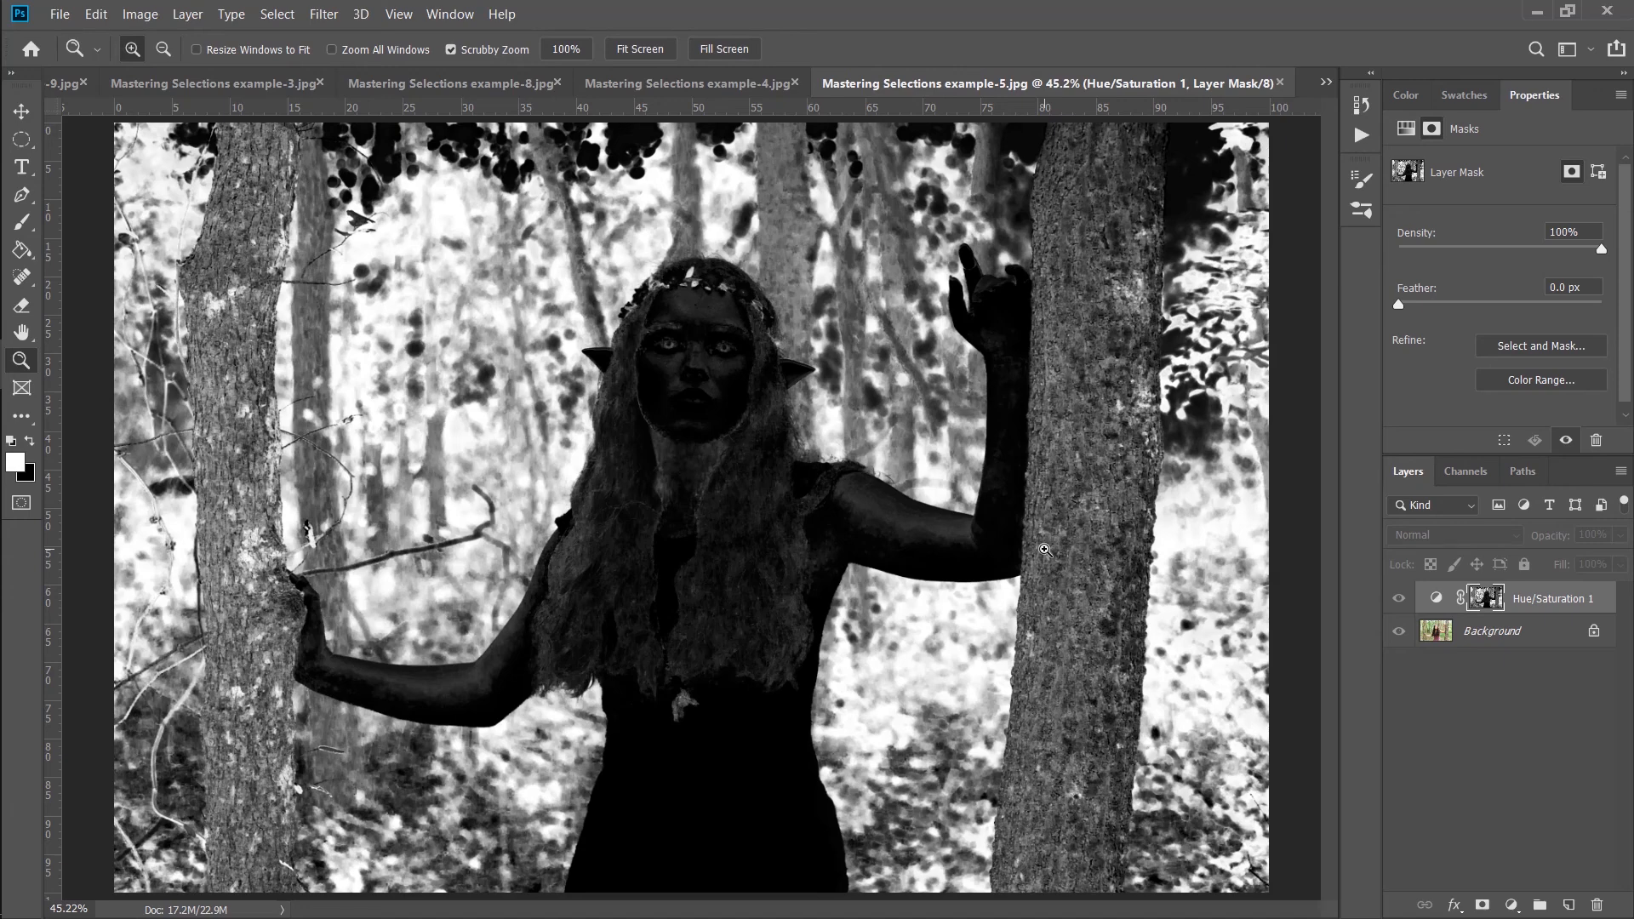
# - Increase the layer mask's contrast with Levels, setting the input black point to 33 and white point to 203
pyautogui.hotkey('ctrl', 'l')
pyautogui.moveTo(1126, 293); pyautogui.dragTo(1159, 293)
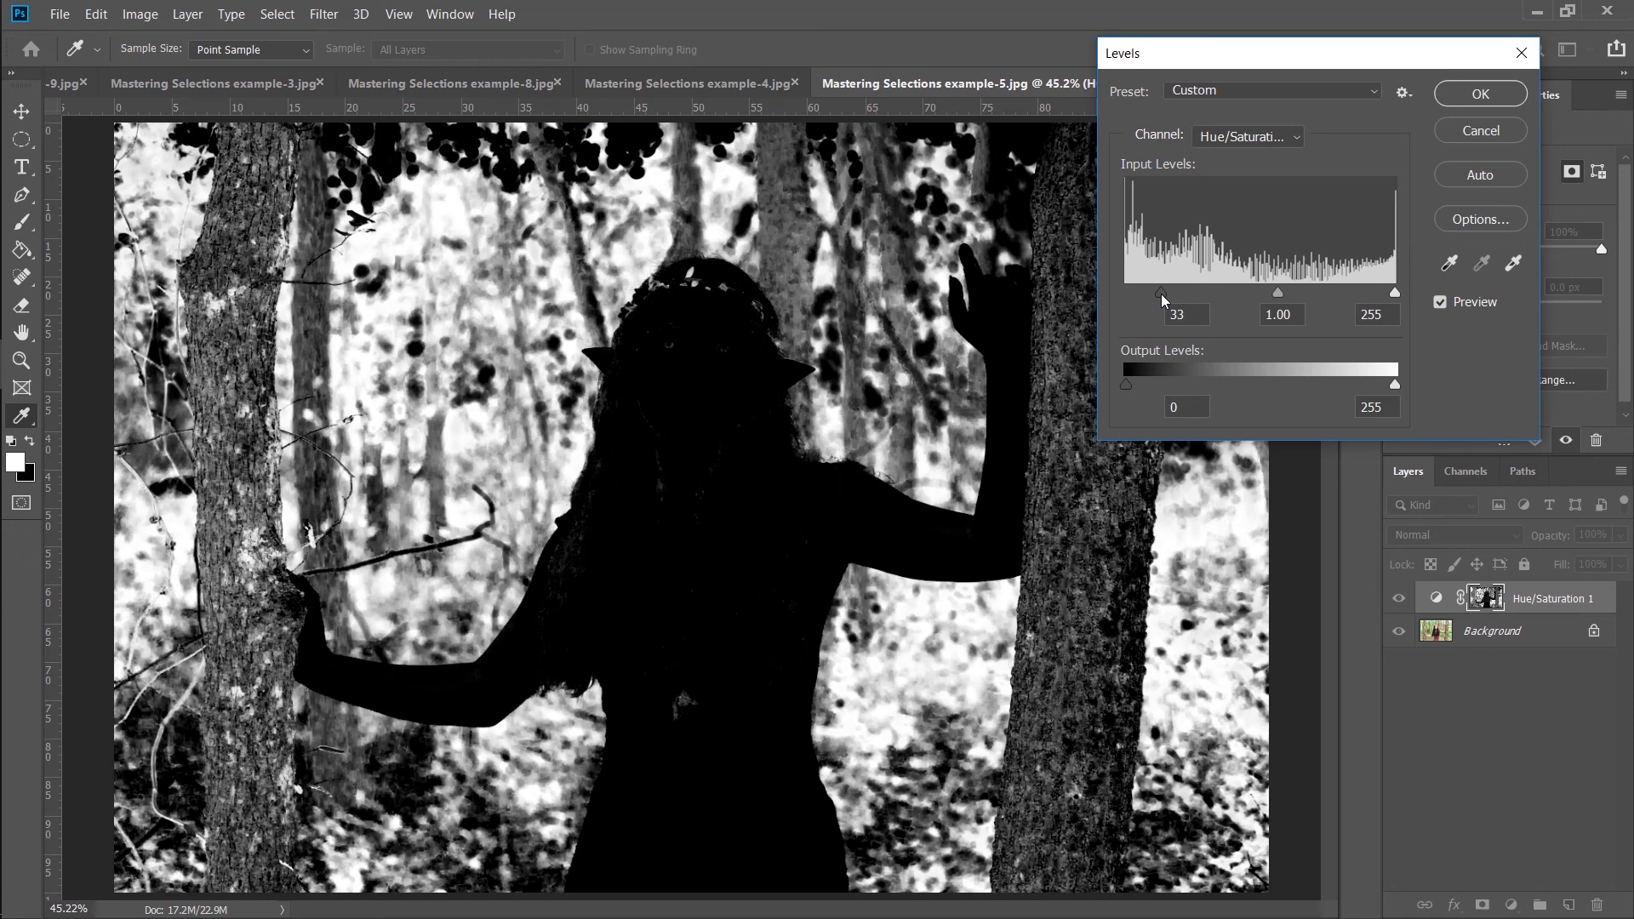
pyautogui.moveTo(1394, 293); pyautogui.dragTo(1341, 295)
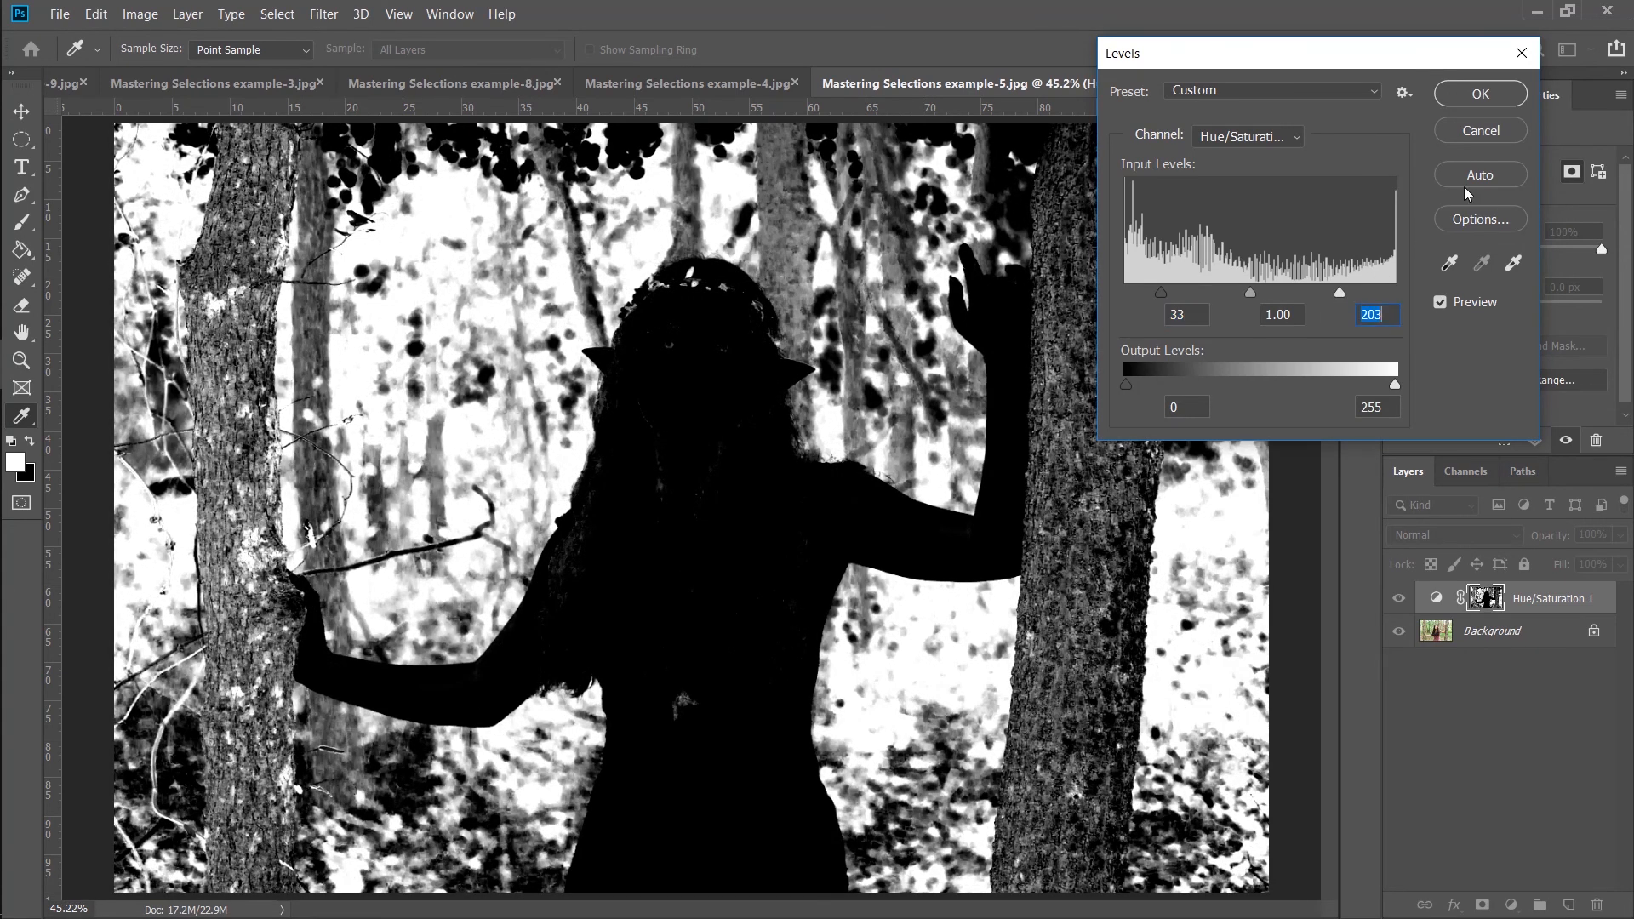
pyautogui.click(1480, 94)
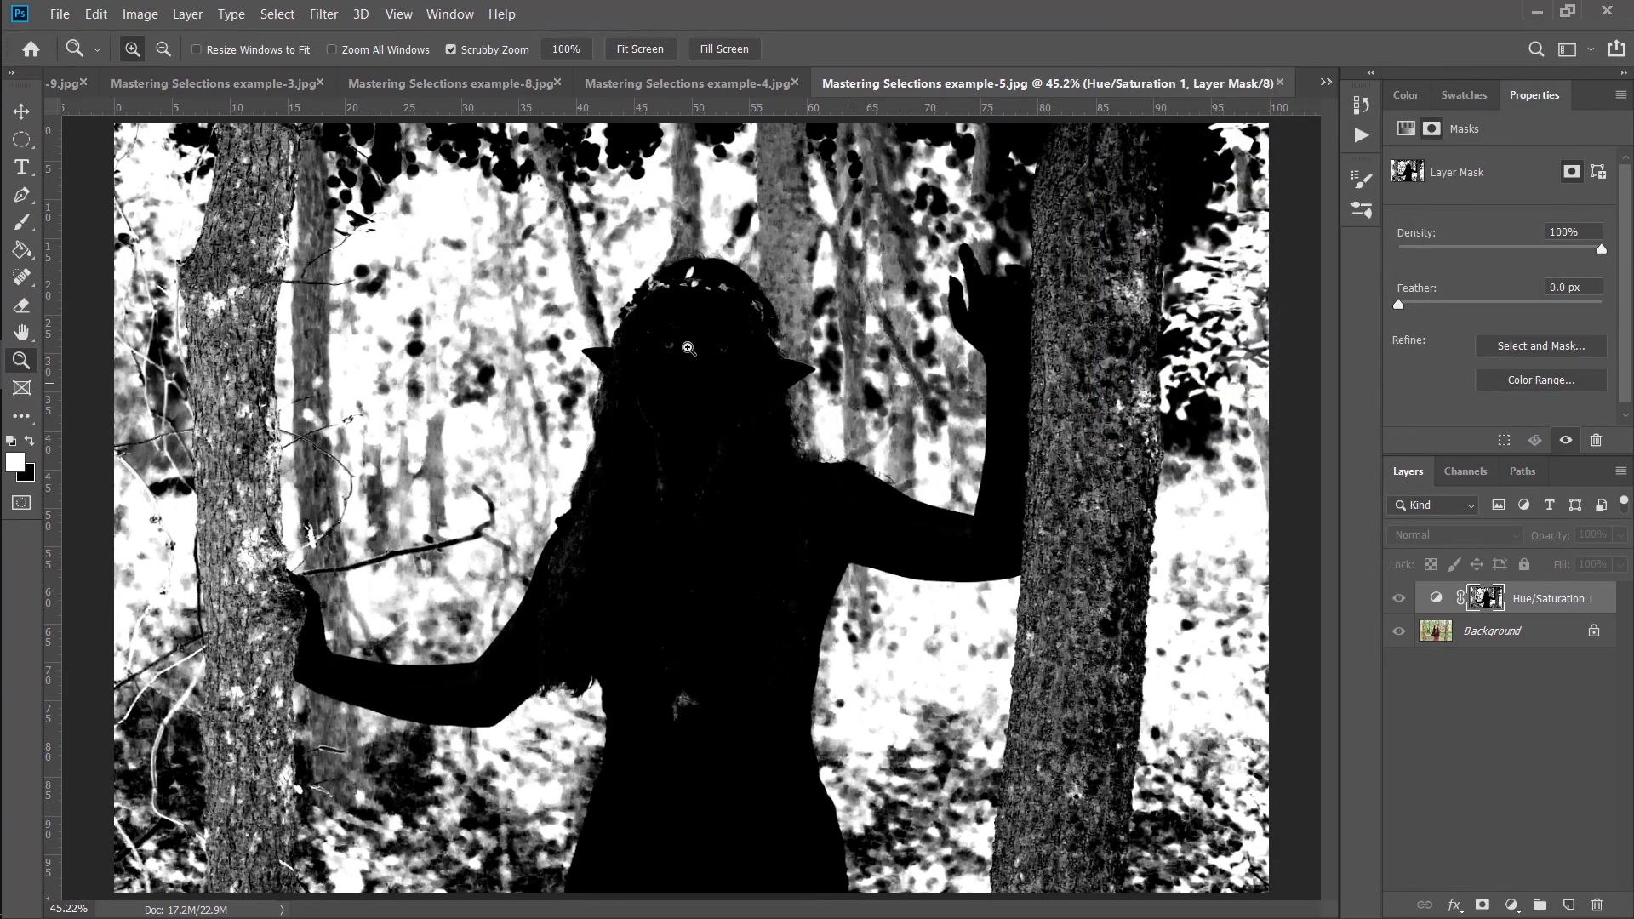
# - Show the photo again and try Hue/Saturation layer saturation values of -90, +31 and -100
pyautogui.click(1436, 600)
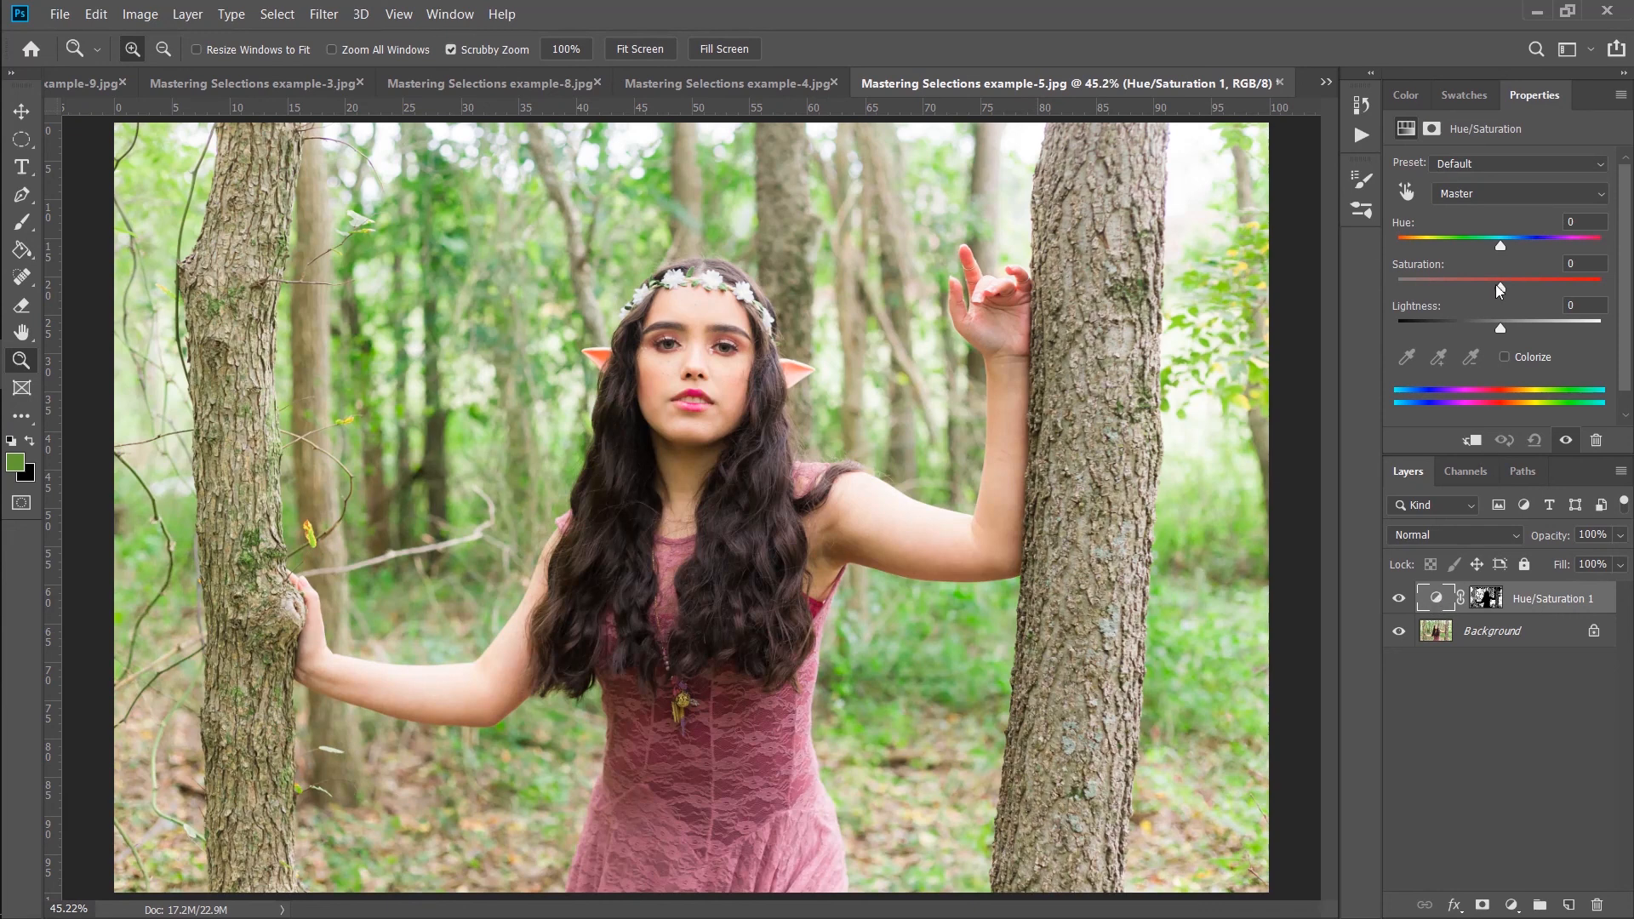
pyautogui.moveTo(1497, 285); pyautogui.dragTo(1407, 282)
pyautogui.scroll(-1, 1138, 396)
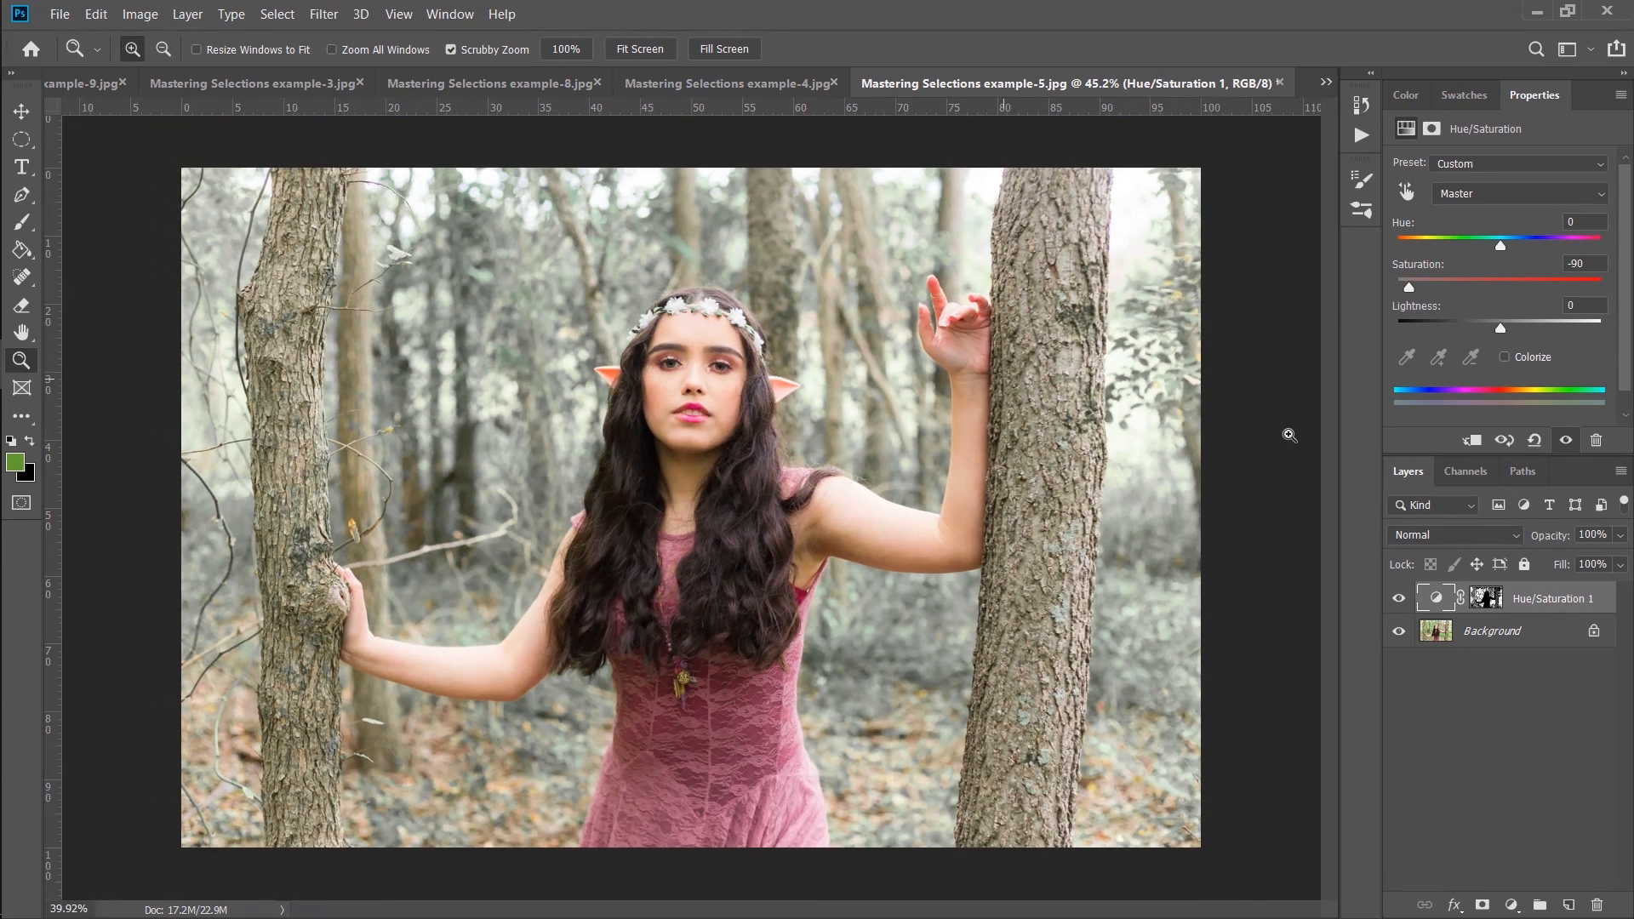
pyautogui.click(1529, 286)
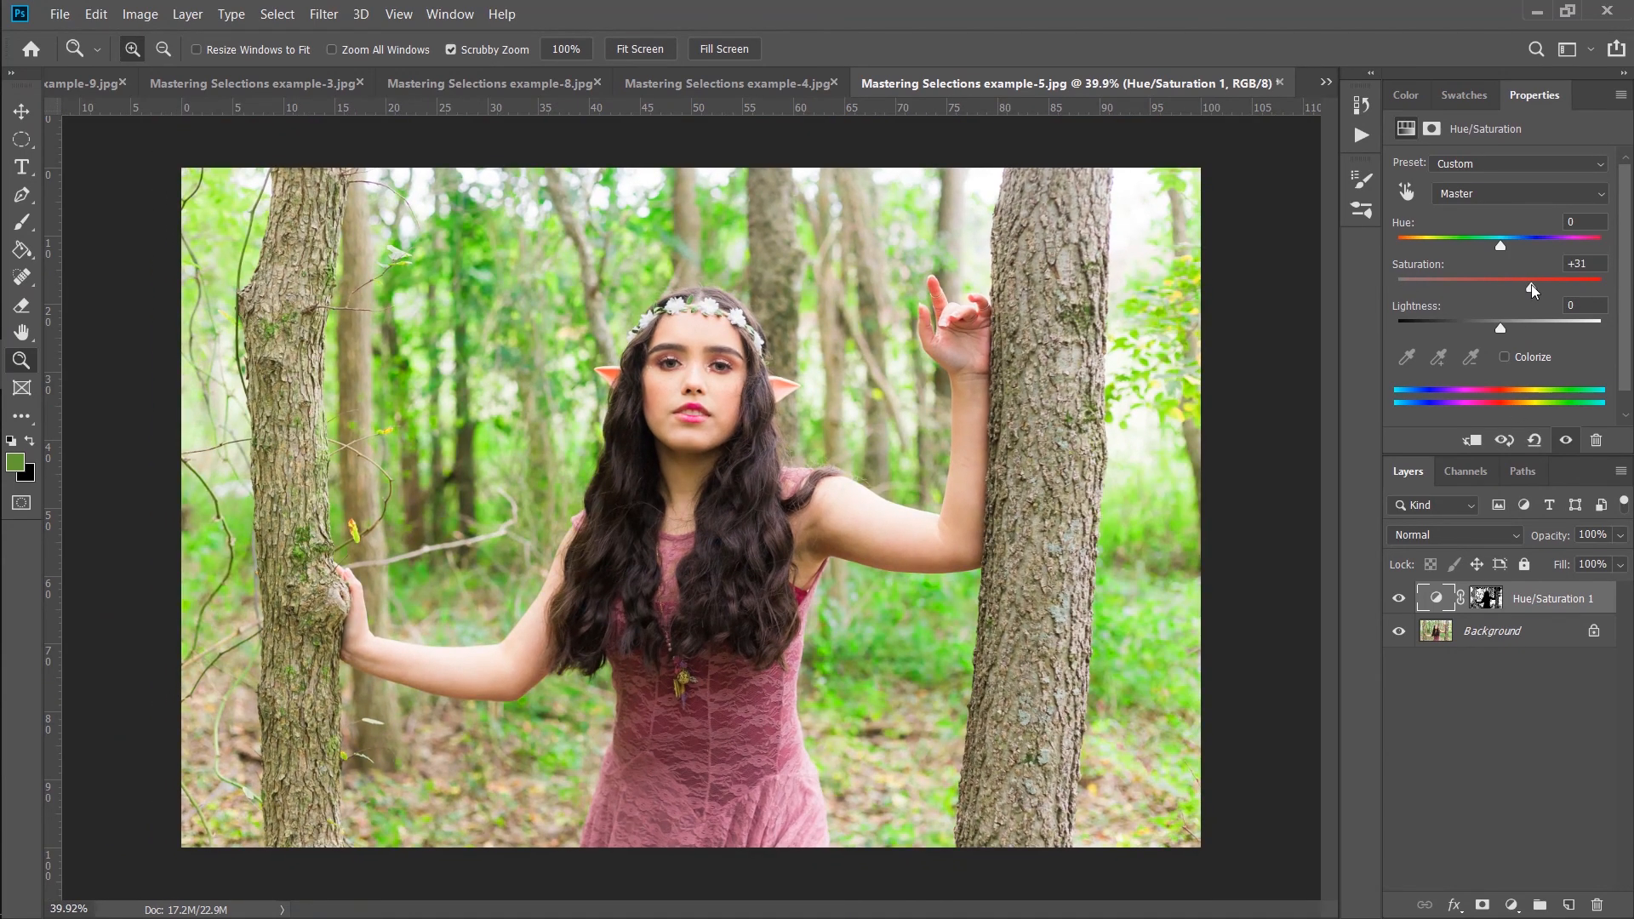
pyautogui.moveTo(1531, 283); pyautogui.dragTo(1370, 277)
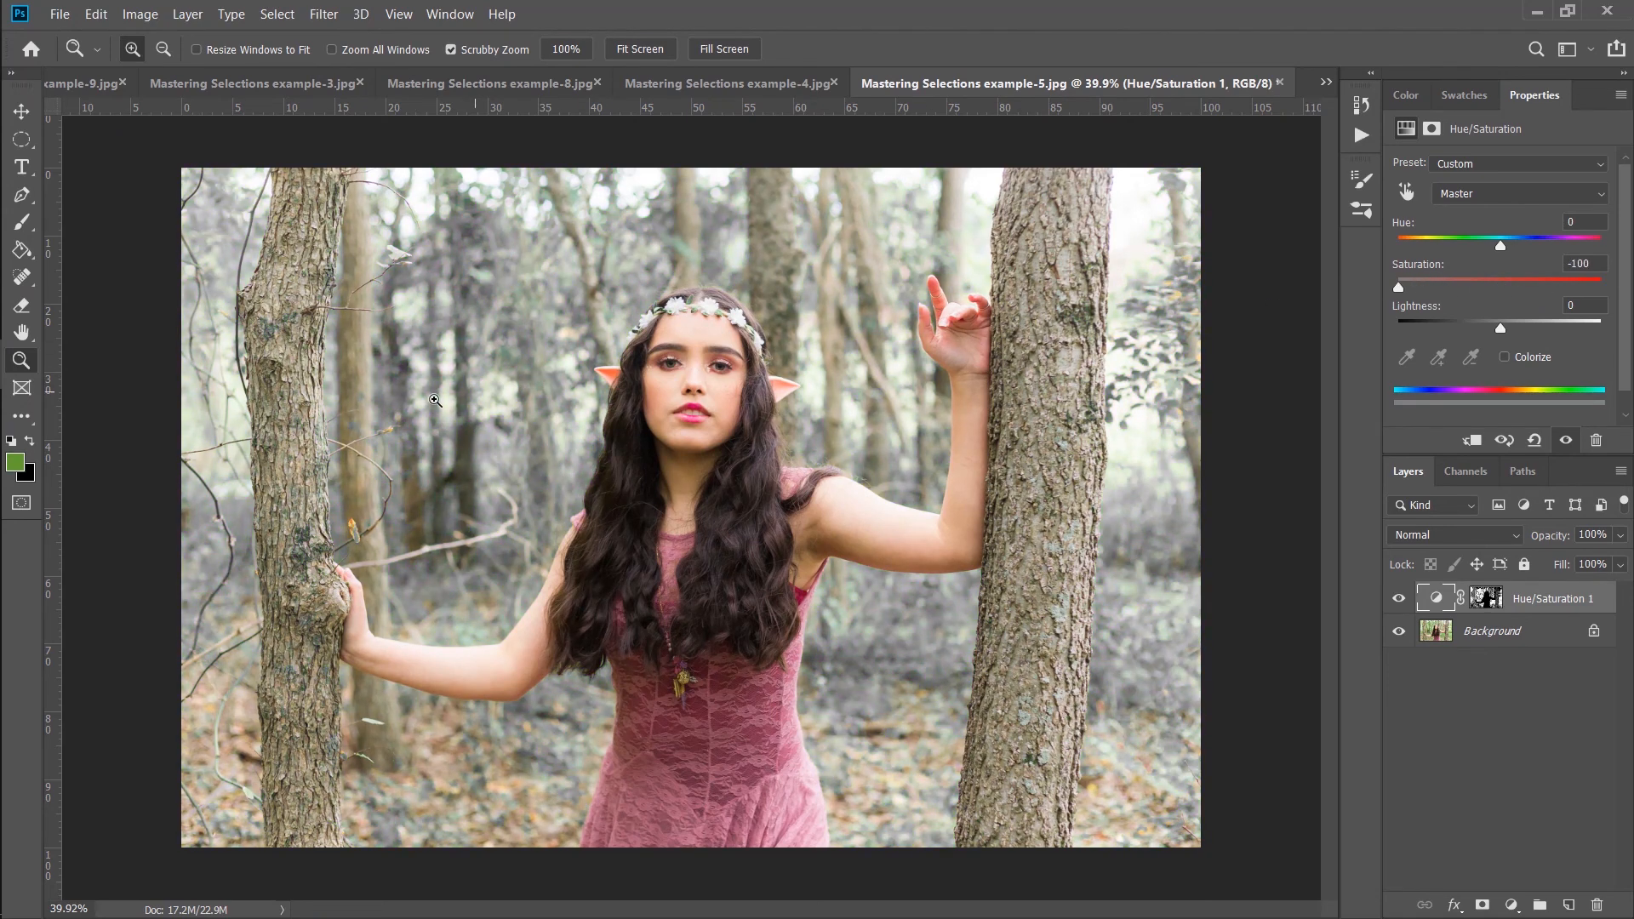
# - Examine the background beside the tree trunk up close and compare it with the Hue/Saturation layer mask
pyautogui.moveTo(380, 416); pyautogui.dragTo(524, 400)
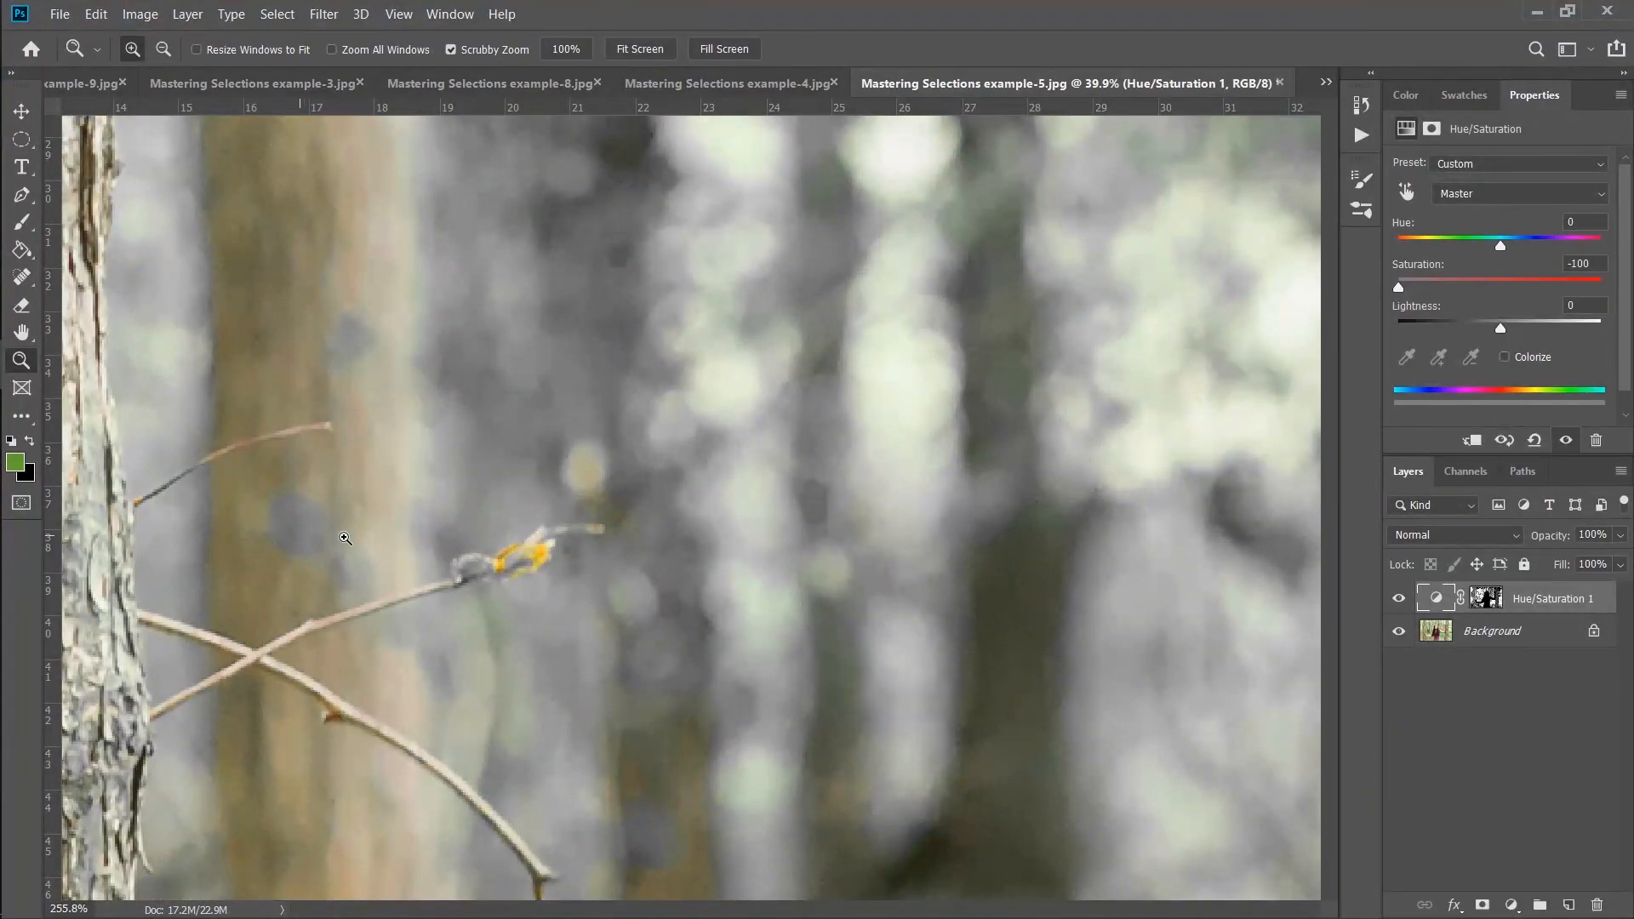
pyautogui.keyDown('alt'); pyautogui.click(1495, 602); pyautogui.keyUp('alt')
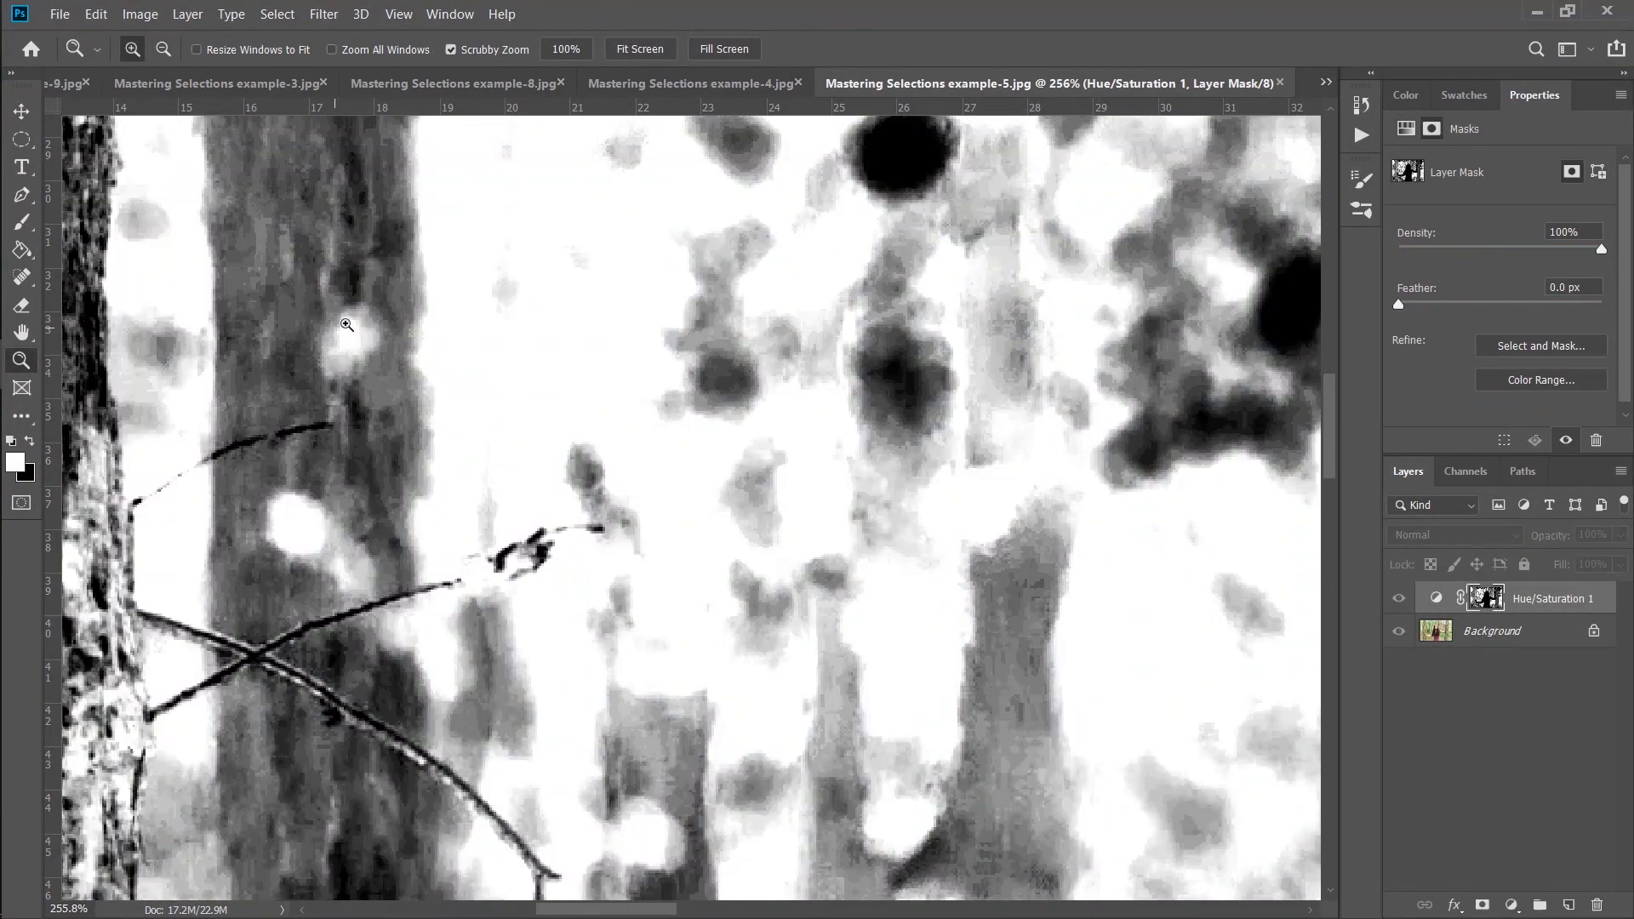
pyautogui.click(1436, 598)
pyautogui.moveTo(1096, 406); pyautogui.dragTo(1108, 450)
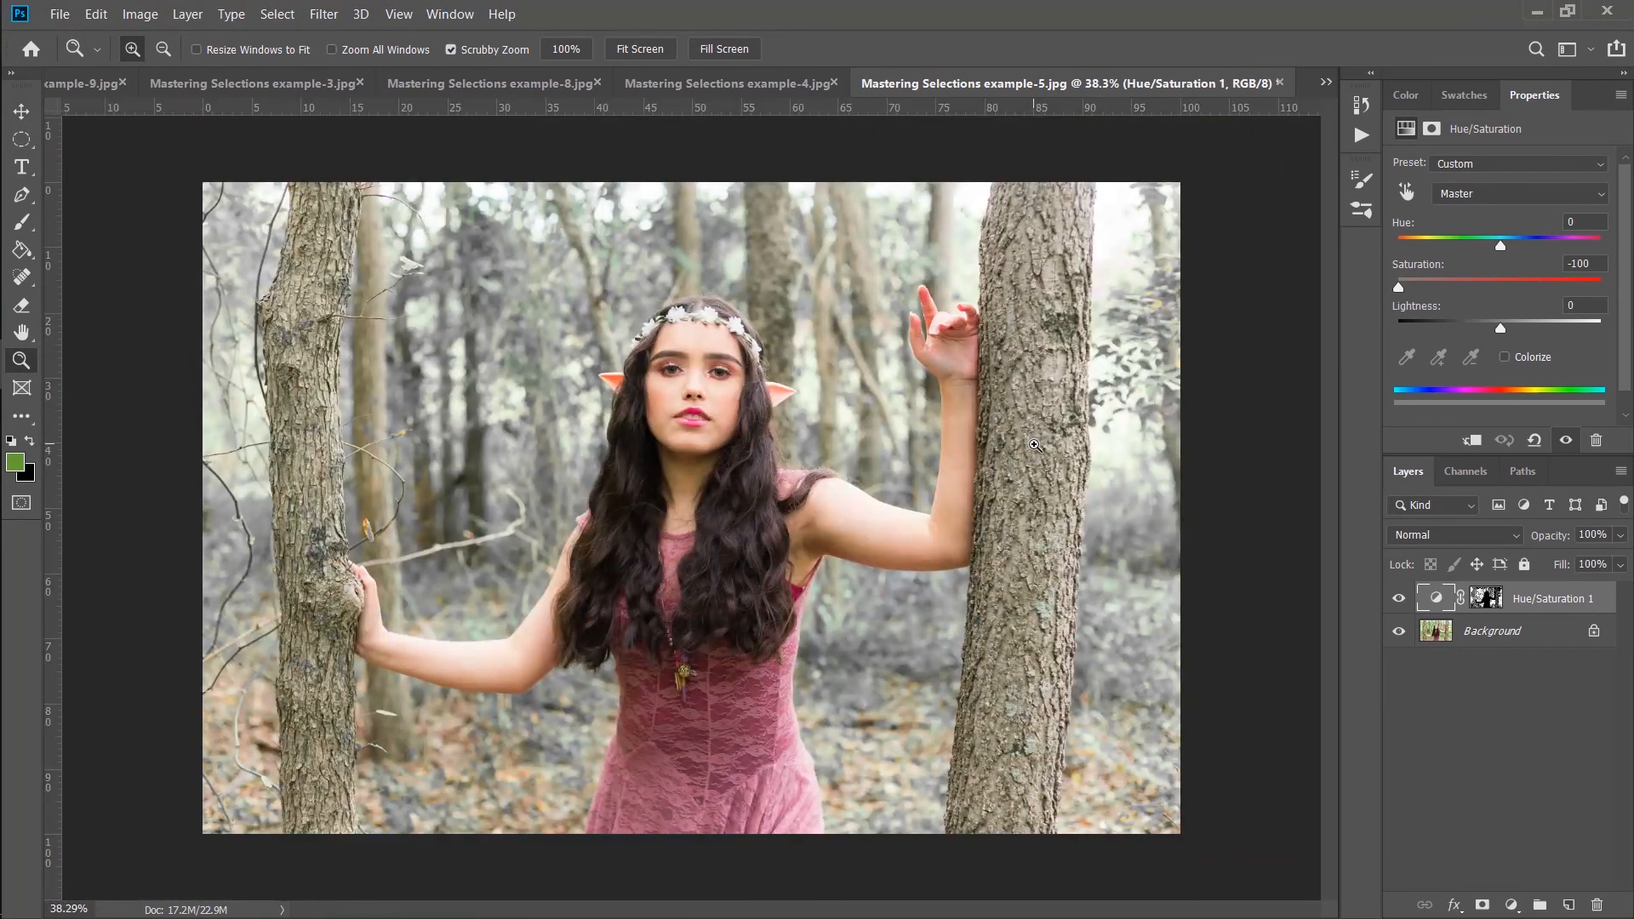
pyautogui.hotkey('ctrl', '+')
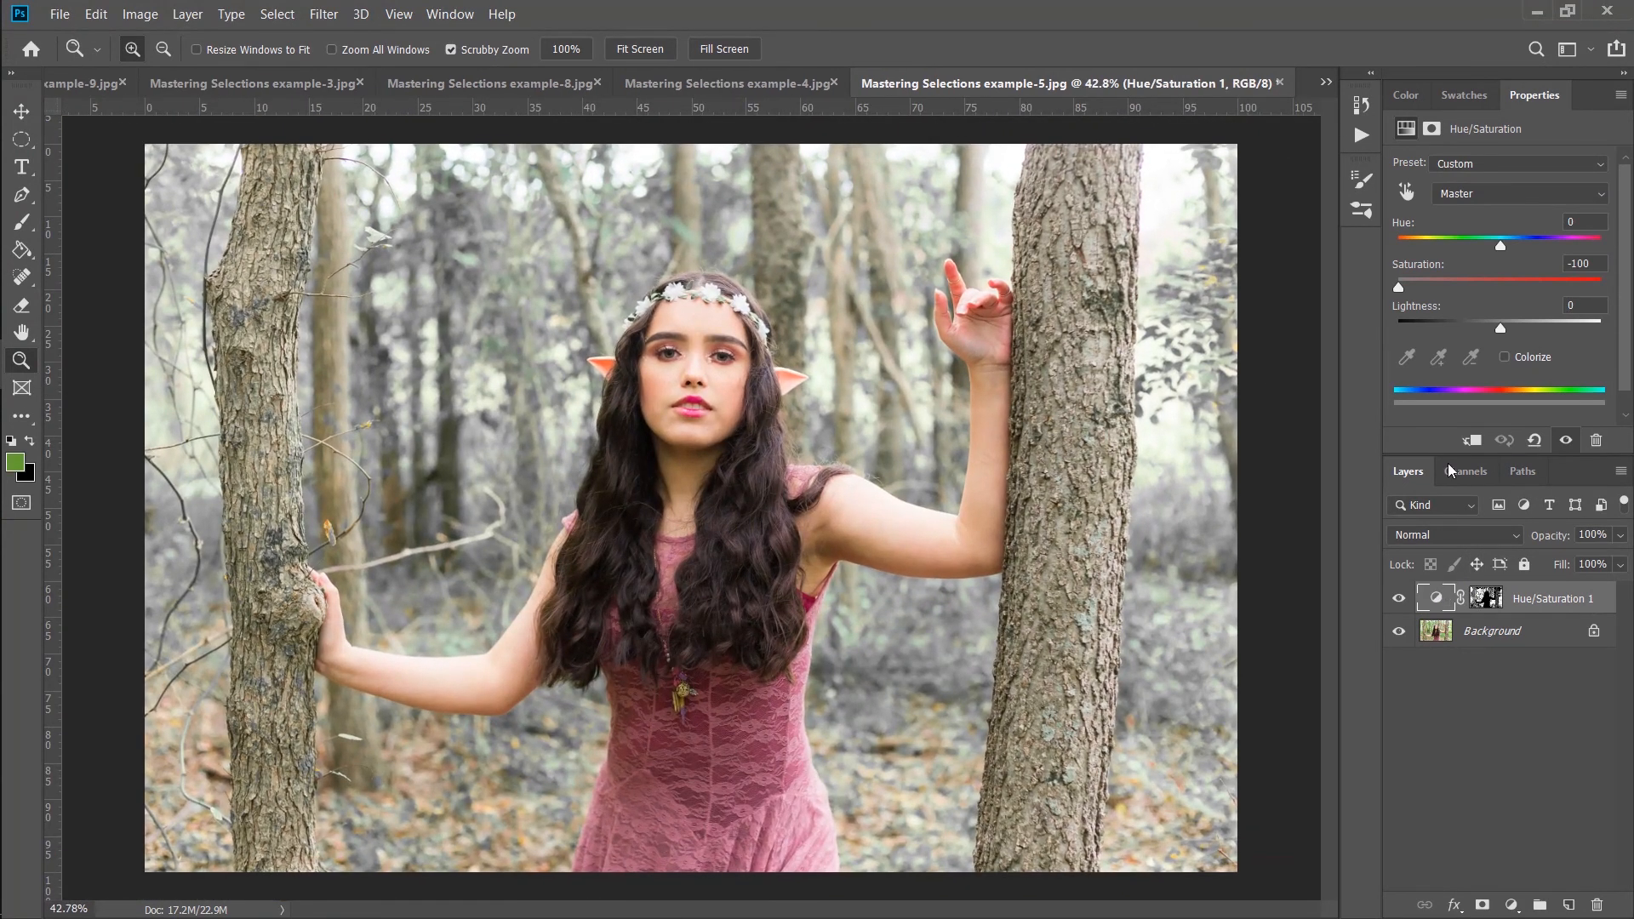
# - Set the Hue/Saturation layer's saturation to -5
pyautogui.click(1494, 284)
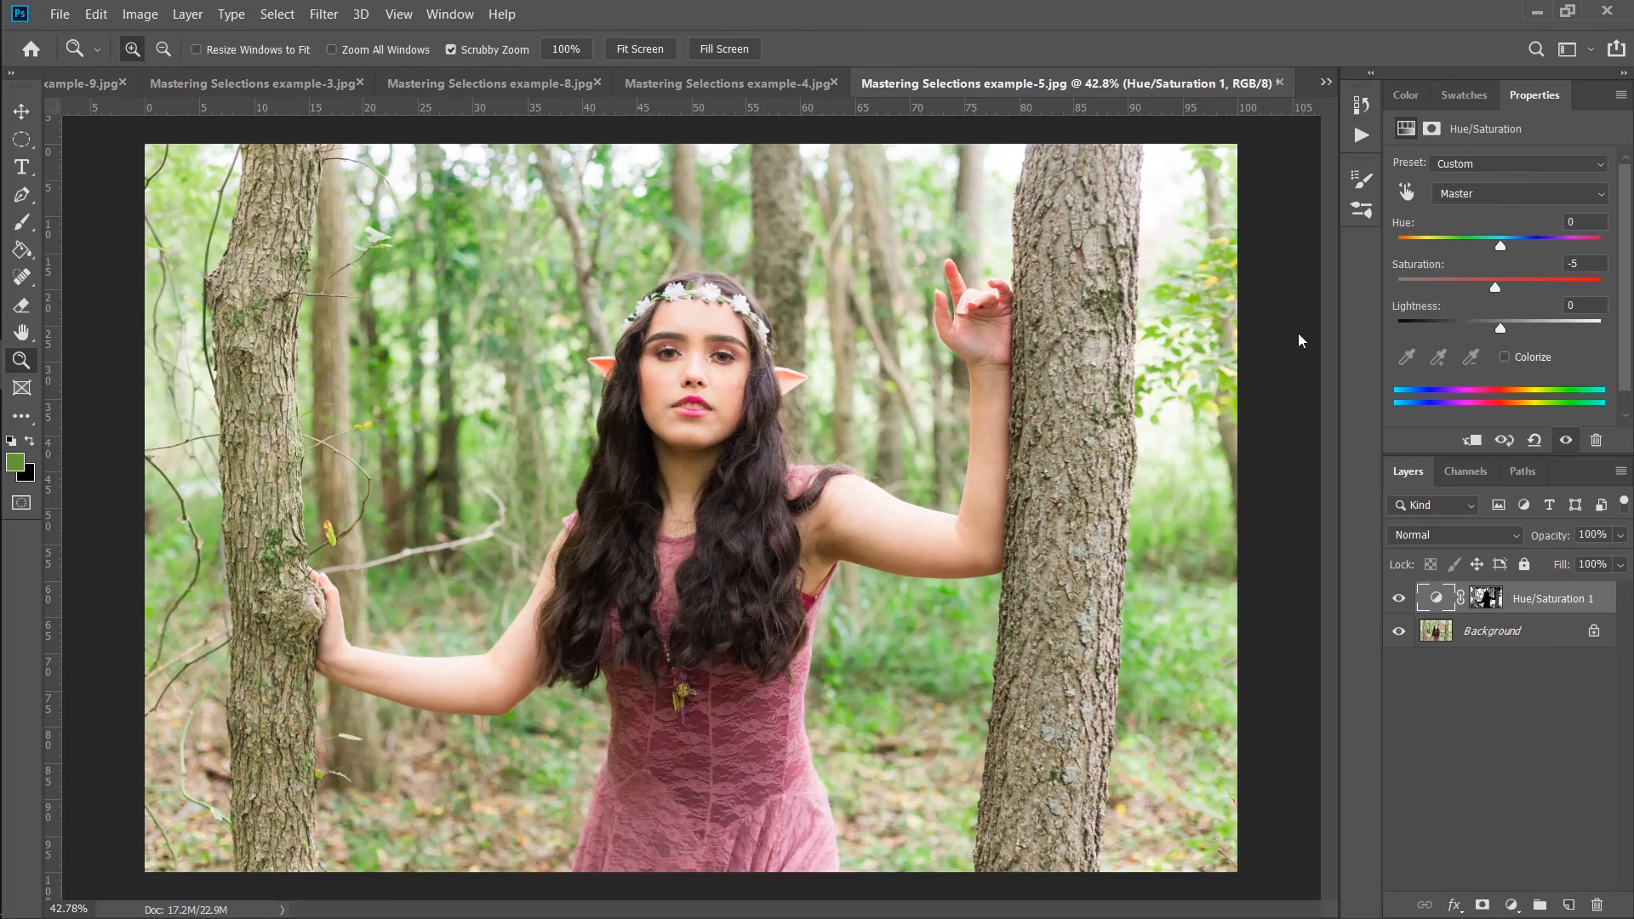